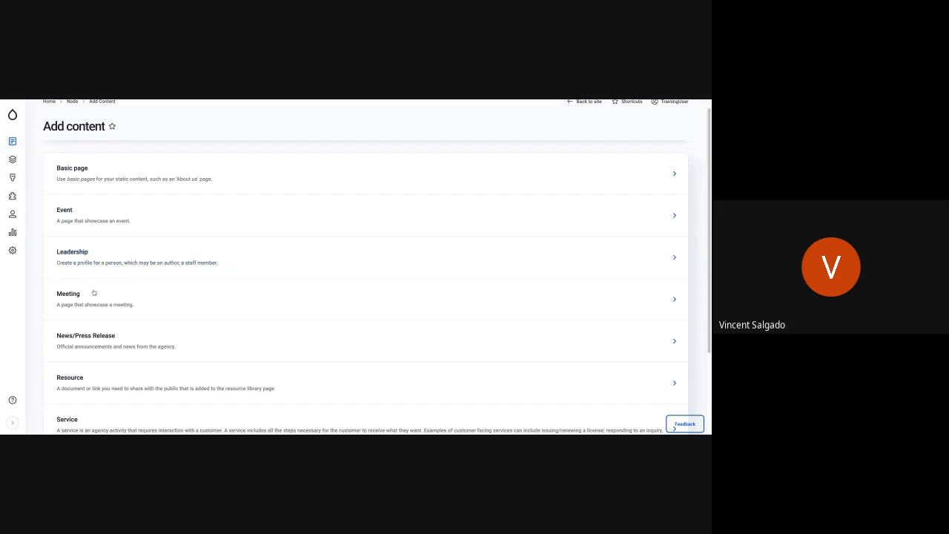
# - Review the content types offered for new content, from Basic page through Webform
pyautogui.scroll(-1, 174, 295)
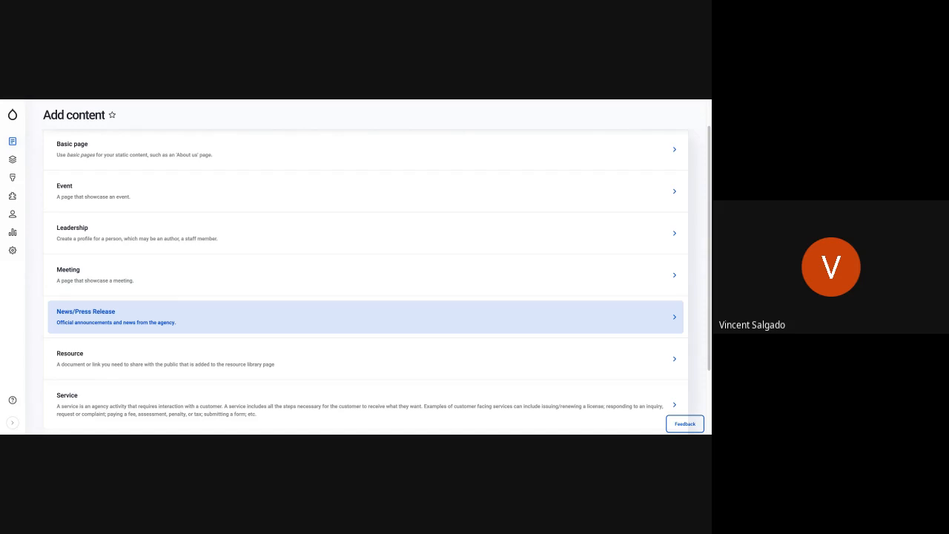
pyautogui.scroll(-1, 213, 310)
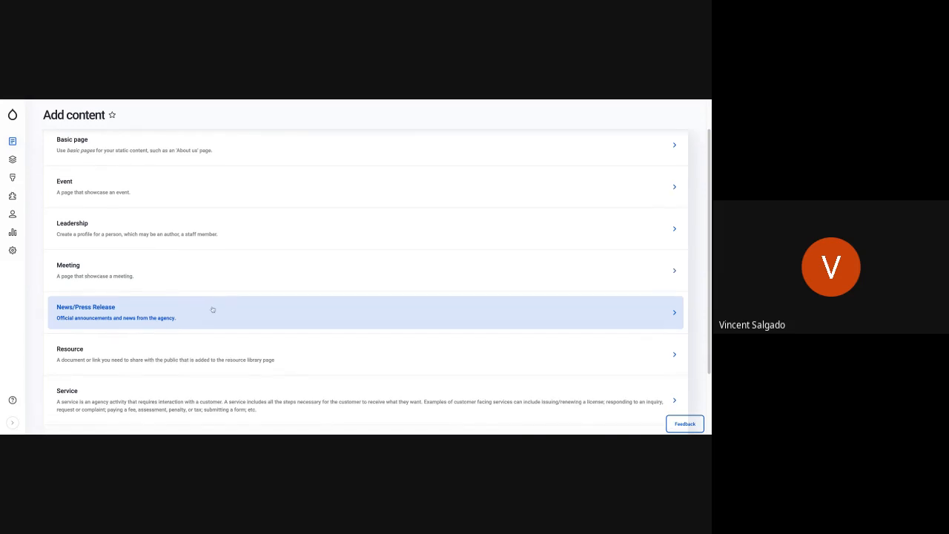
pyautogui.scroll(-3, 213, 310)
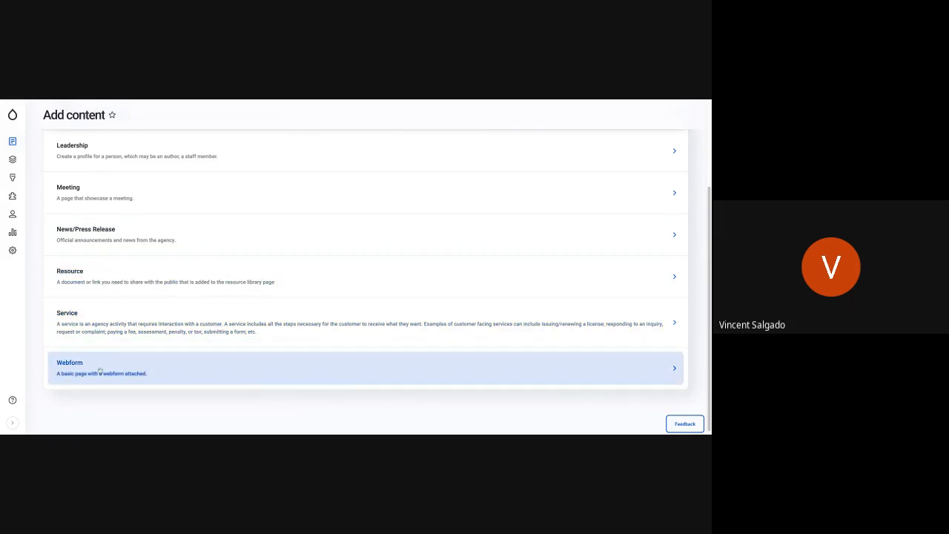
pyautogui.scroll(-1, 365, 367)
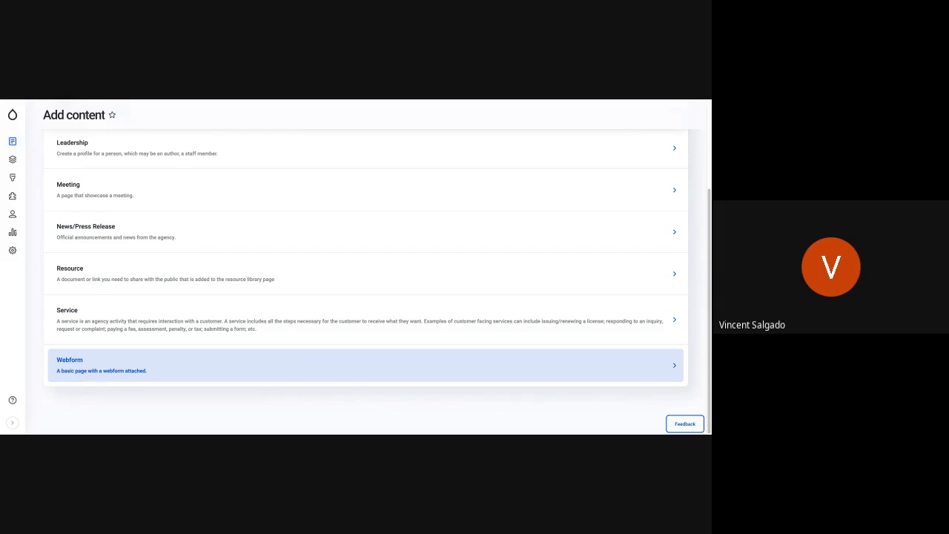
pyautogui.scroll(3, 133, 299)
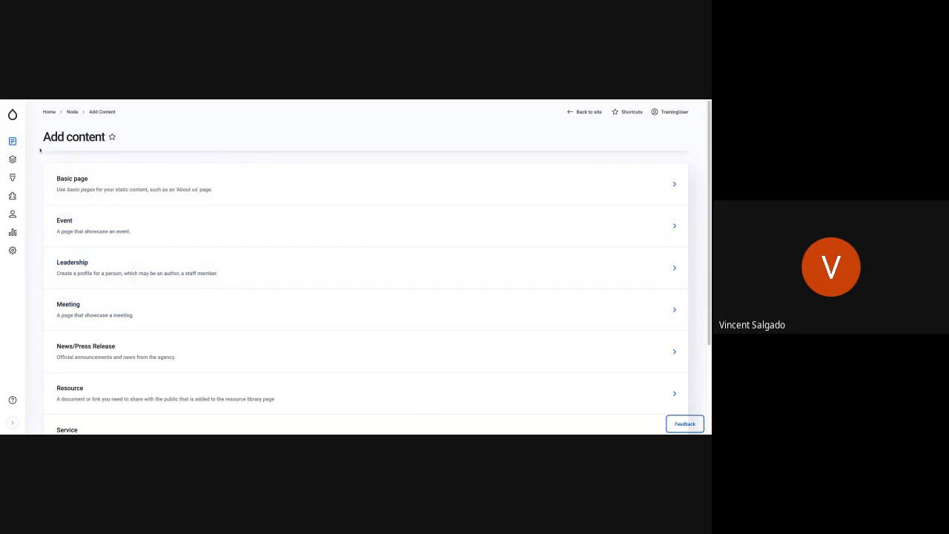
# - Look through the Structure, Appearance, Extend and Reports administration areas, including the content types and taxonomy vocabularies
pyautogui.moveTo(15, 141)
pyautogui.moveTo(13, 159)
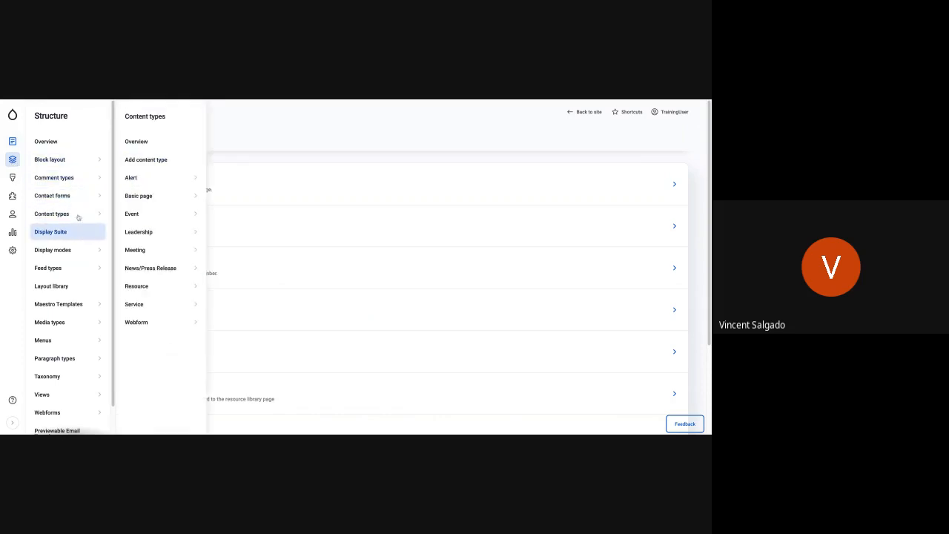
pyautogui.moveTo(78, 187)
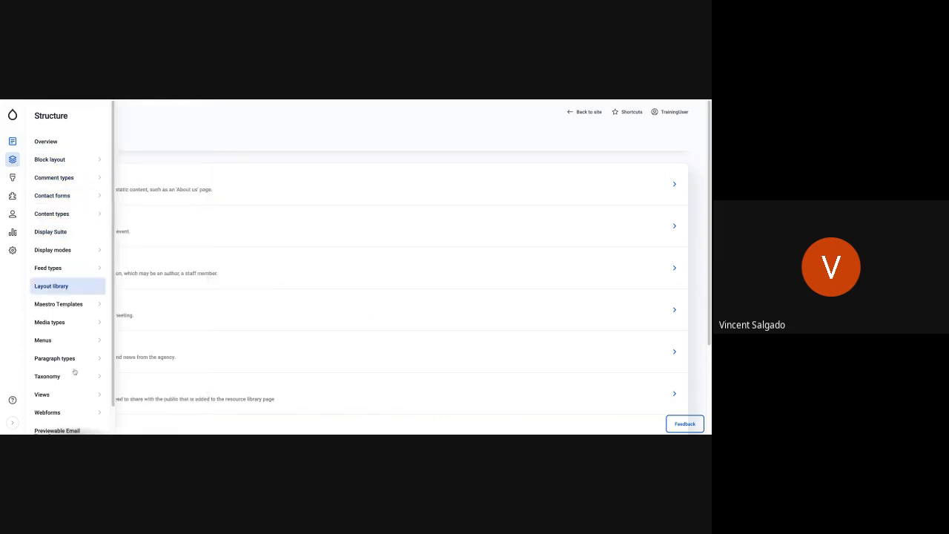
pyautogui.moveTo(71, 376)
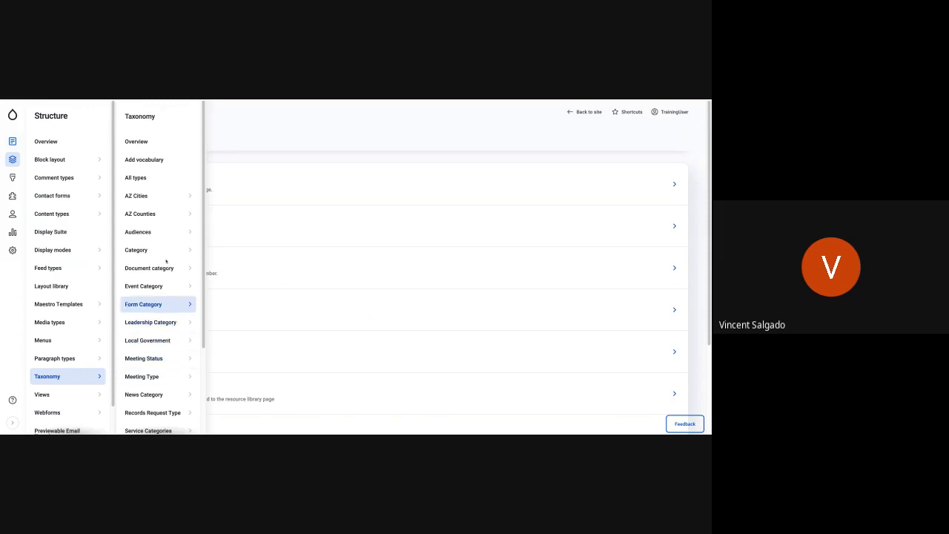
pyautogui.moveTo(158, 278)
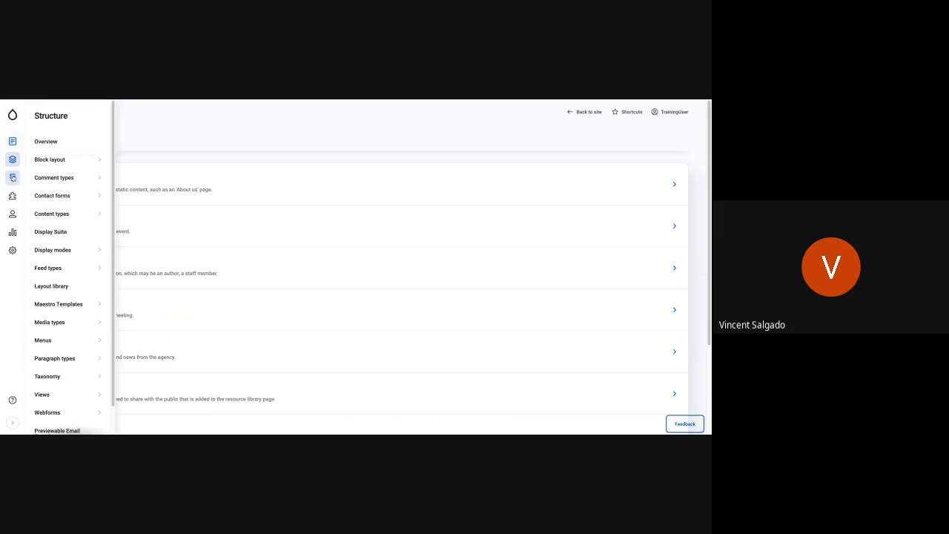
pyautogui.moveTo(12, 178)
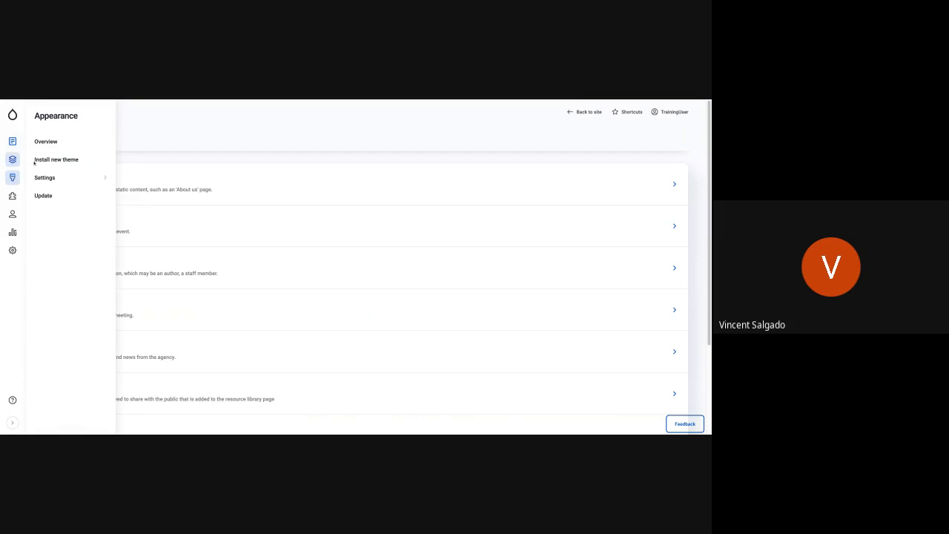
pyautogui.moveTo(13, 196)
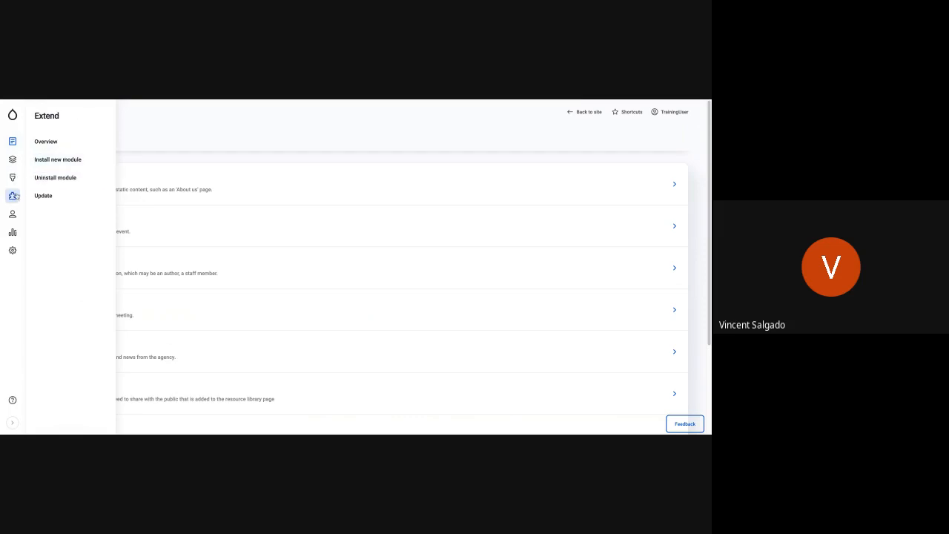
pyautogui.moveTo(12, 229)
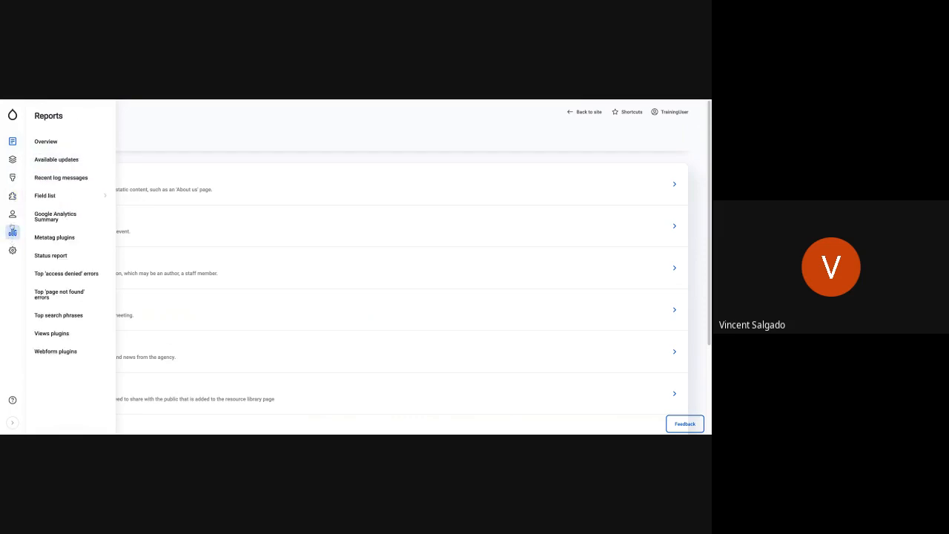
pyautogui.moveTo(13, 249)
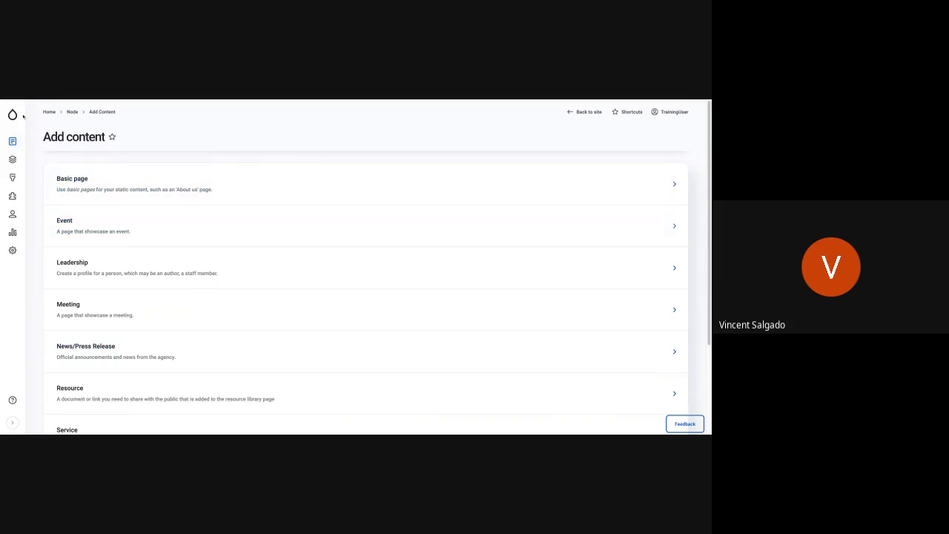
# - Return to the site's home page, view the Send feedback form, and close it without submitting
pyautogui.moveTo(12, 115)
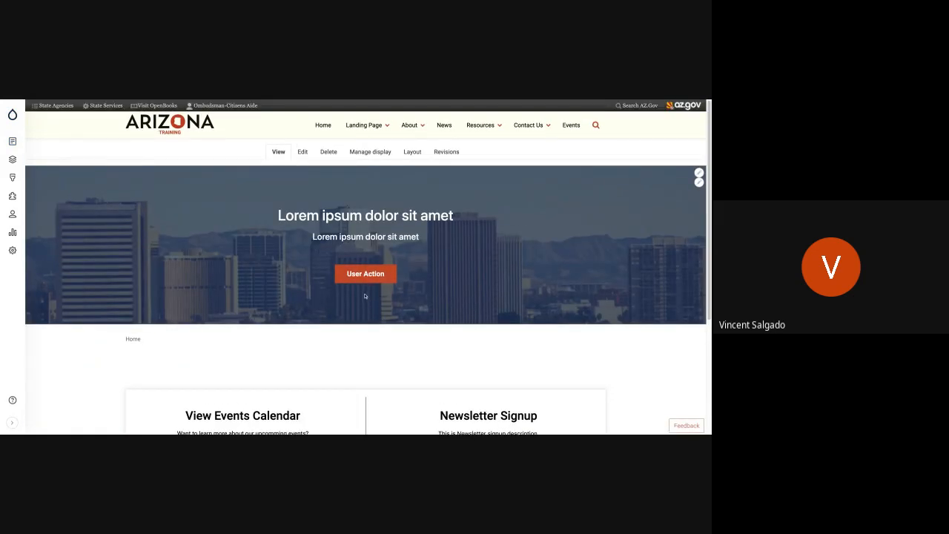
pyautogui.click(696, 425)
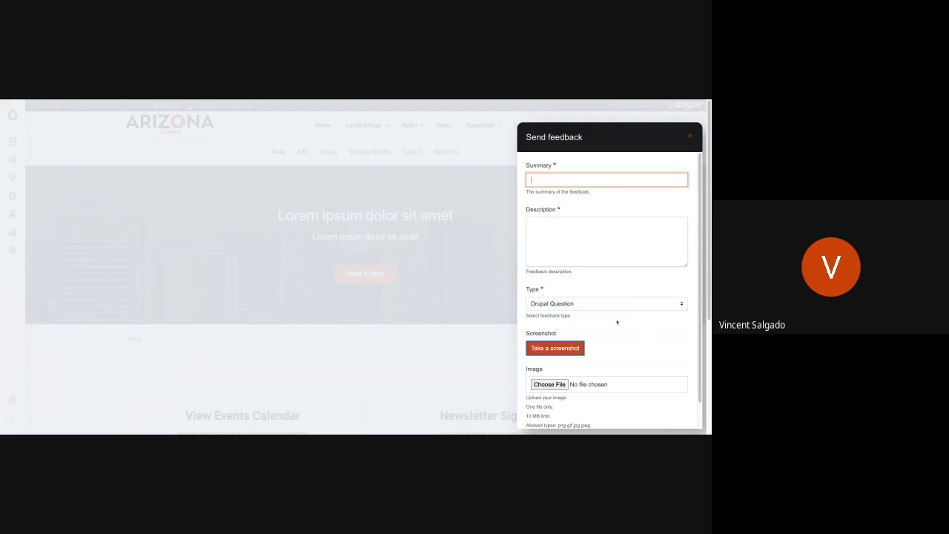
pyautogui.click(691, 138)
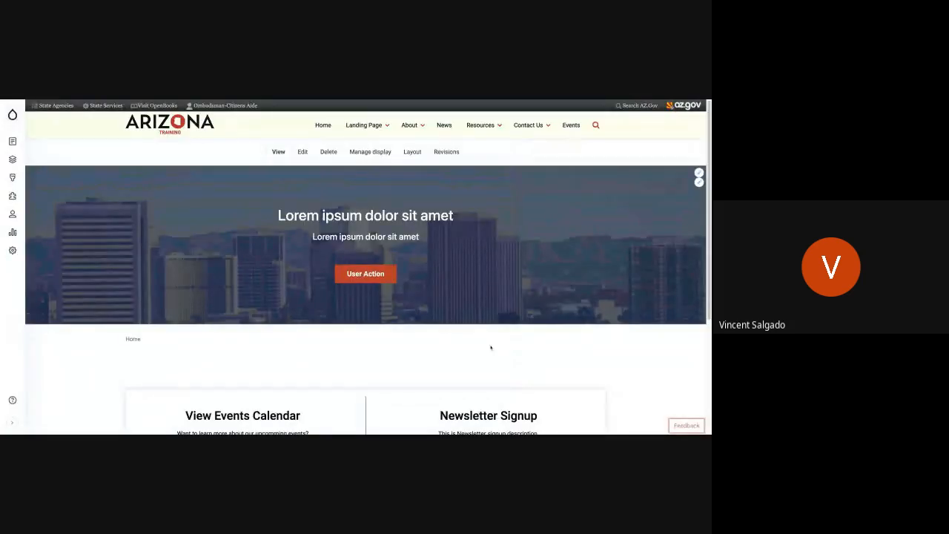
# - Open the home page's layout for editing and examine its sections, block placeholders and the hero banner block's available actions
pyautogui.scroll(-3, 518, 362)
pyautogui.scroll(3, 518, 363)
pyautogui.moveTo(691, 198)
pyautogui.scroll(-5, 334, 366)
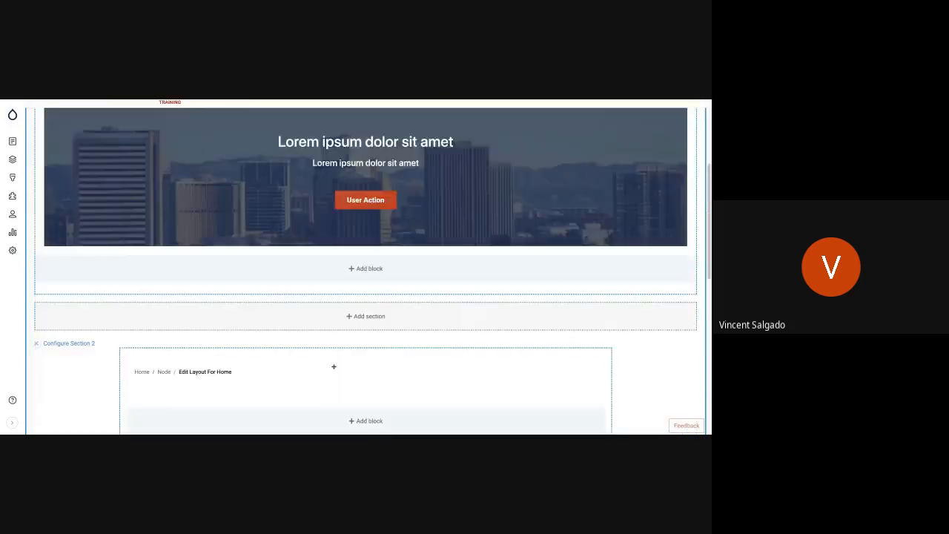
pyautogui.scroll(-2, 333, 367)
pyautogui.scroll(3, 319, 326)
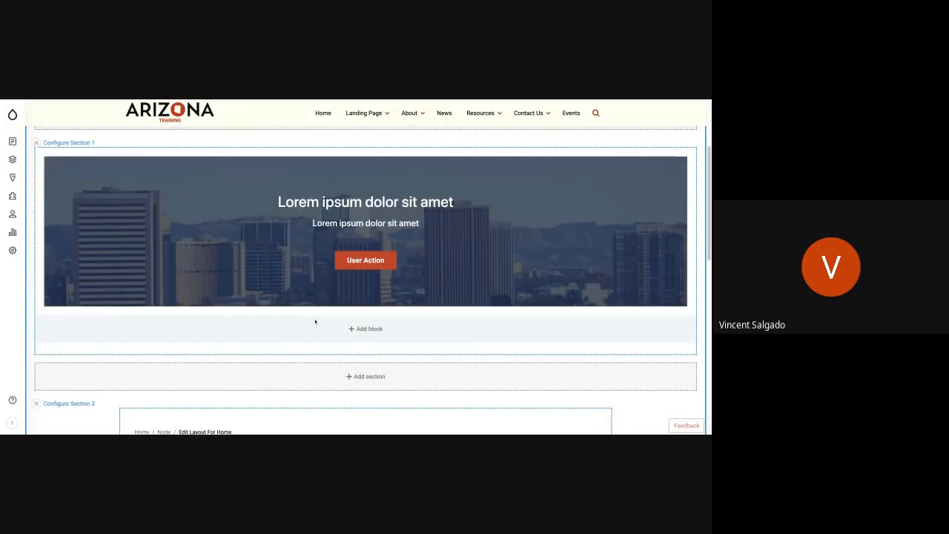
pyautogui.scroll(-6, 316, 322)
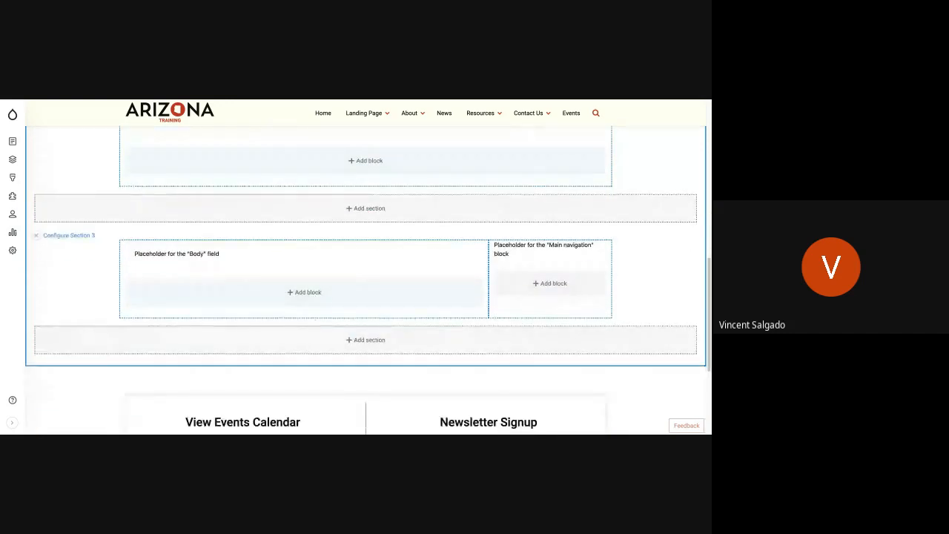
pyautogui.scroll(1, 365, 282)
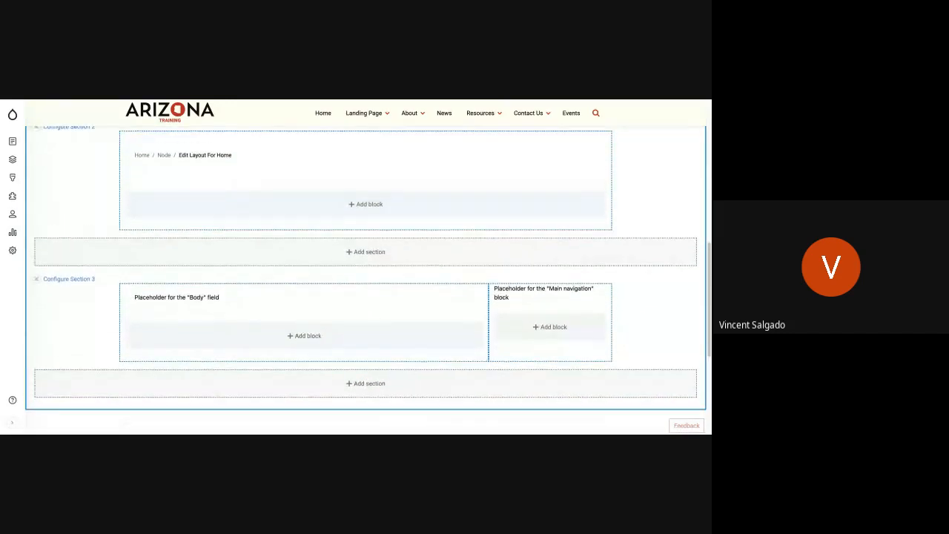
pyautogui.scroll(3, 366, 282)
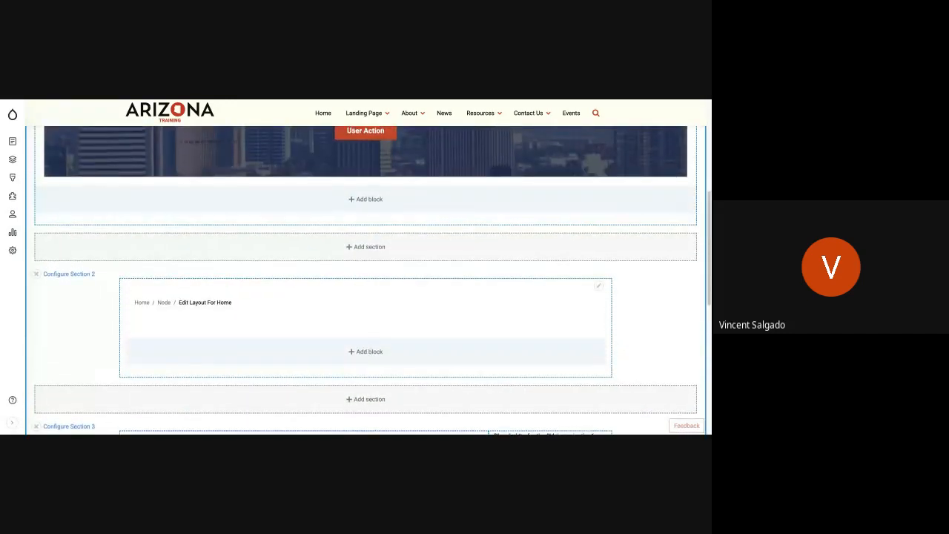
pyautogui.scroll(4, 347, 325)
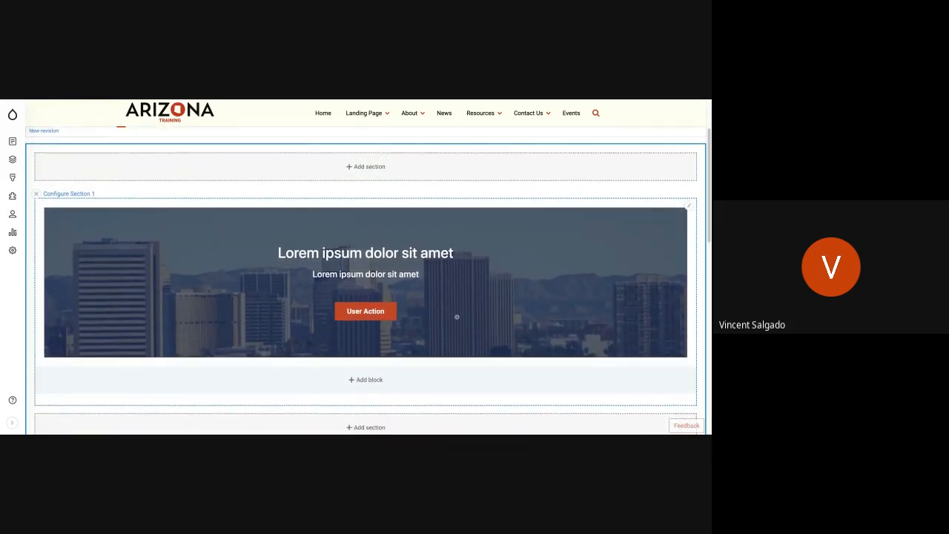
pyautogui.scroll(-4, 457, 316)
pyautogui.scroll(5, 537, 251)
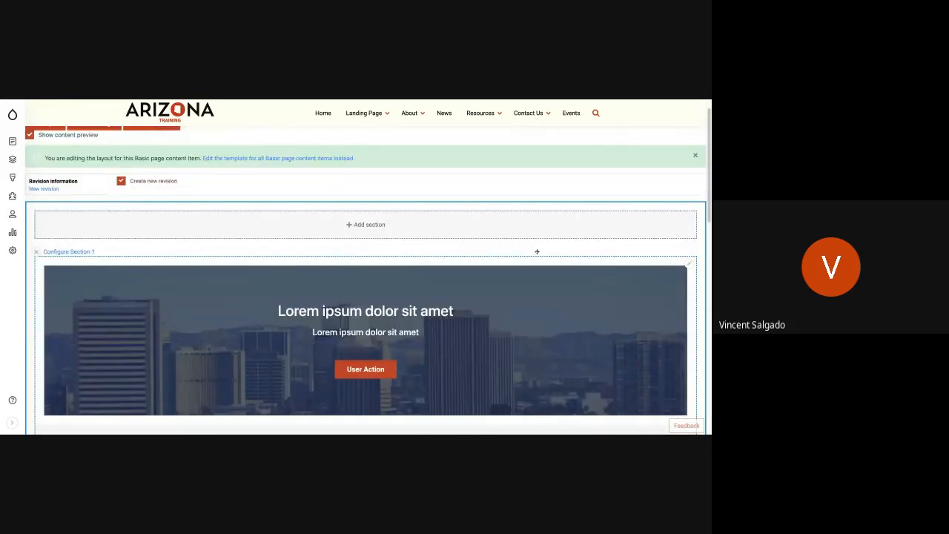
pyautogui.click(688, 264)
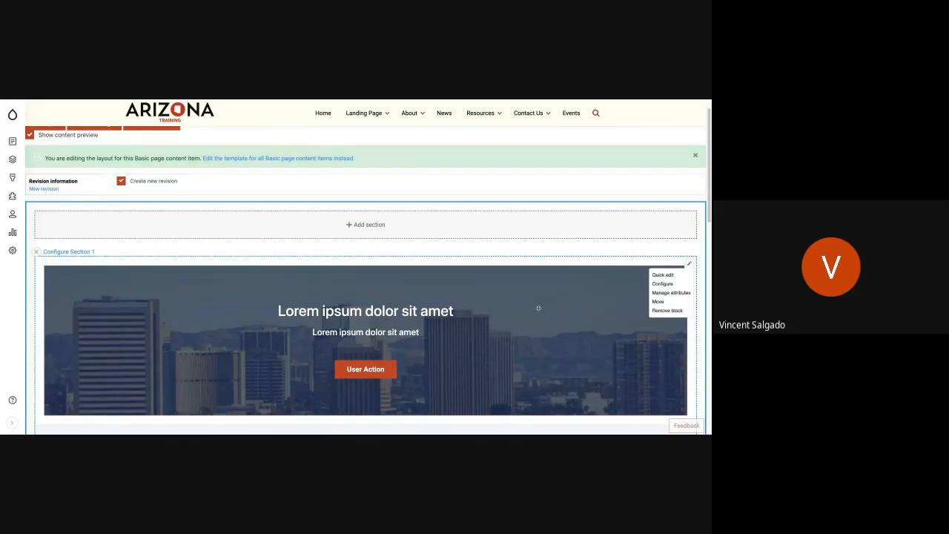
pyautogui.scroll(1, 534, 305)
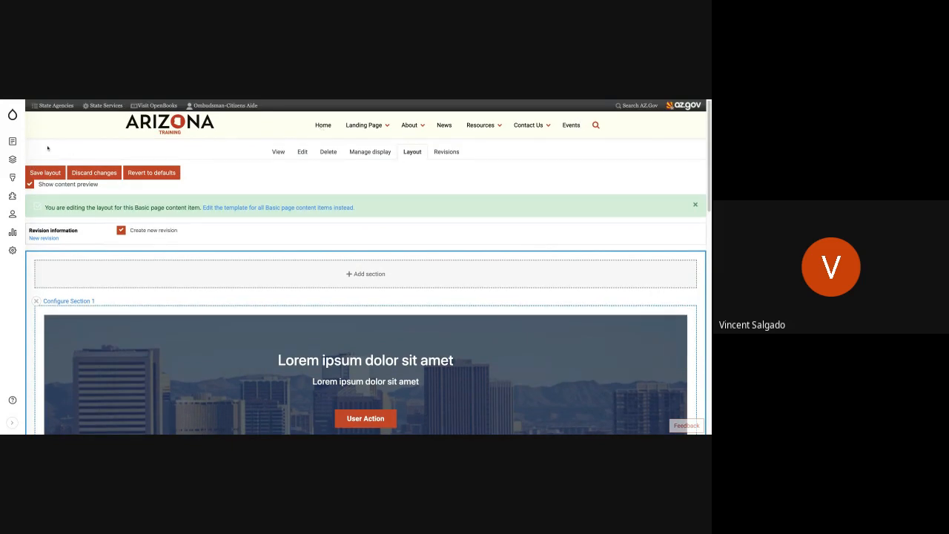
# - Start creating a new content item of type Resource
pyautogui.moveTo(12, 141)
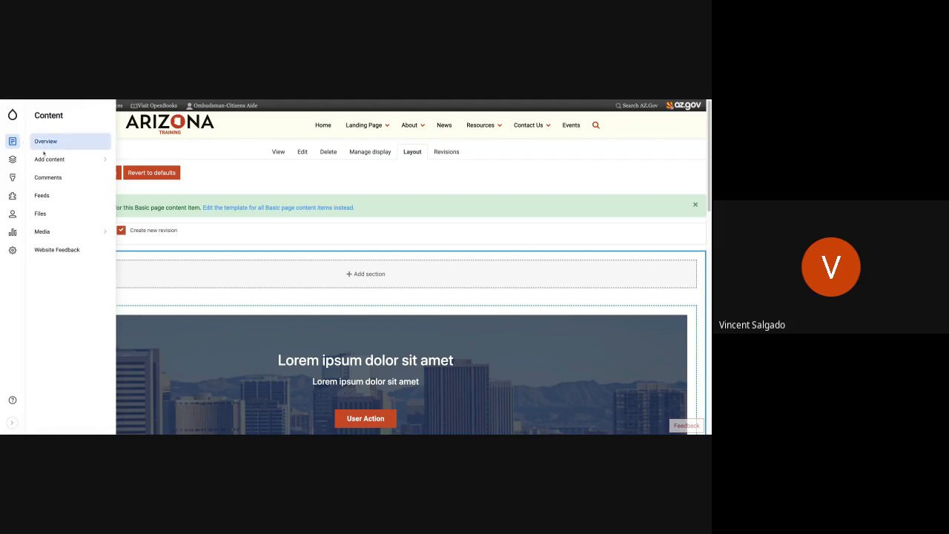
pyautogui.moveTo(47, 157)
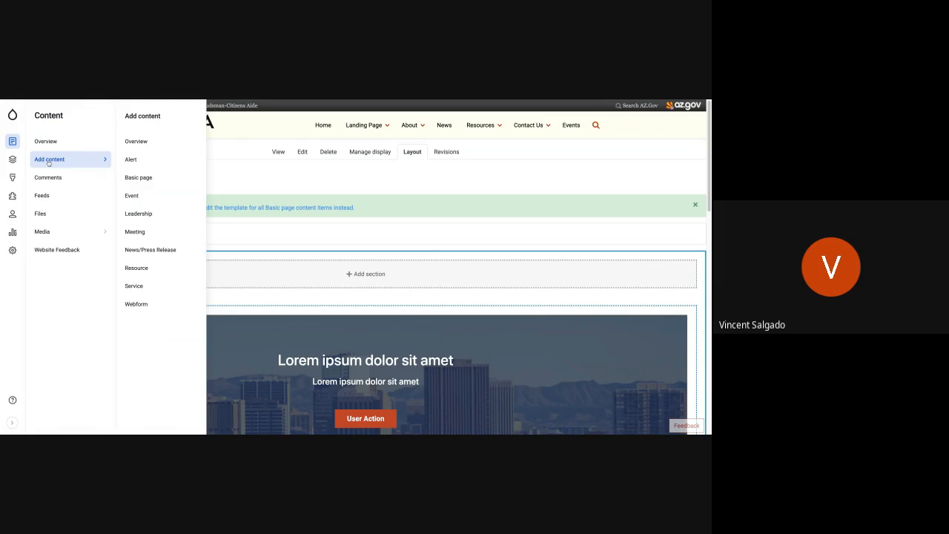
pyautogui.click(158, 275)
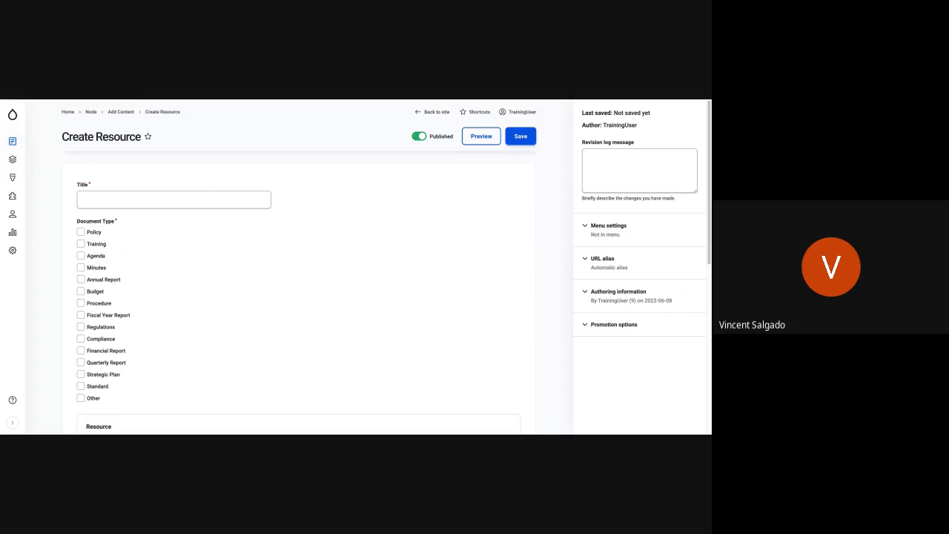
# - Title the resource "New Policy" and set its document type to Policy
pyautogui.click(146, 198)
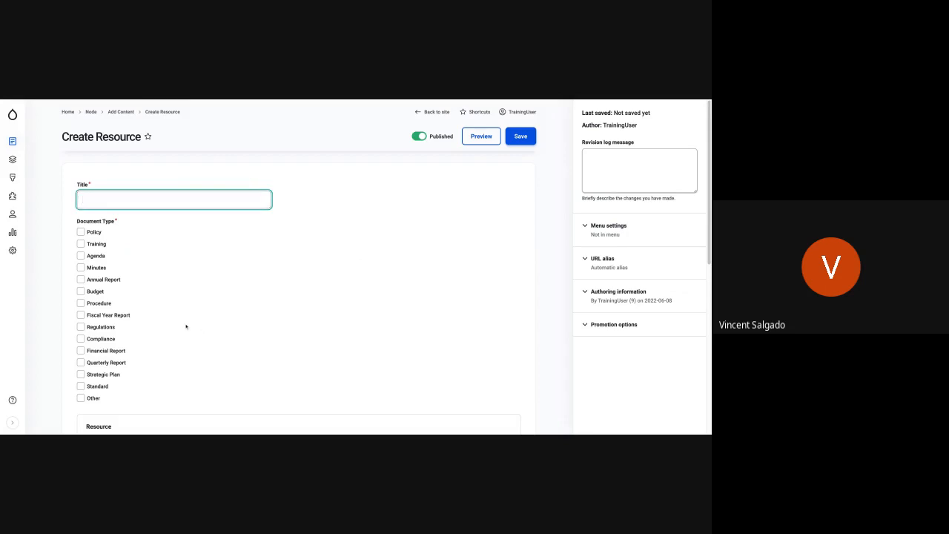
pyautogui.scroll(-2, 186, 327)
pyautogui.scroll(-4, 186, 326)
pyautogui.scroll(6, 186, 326)
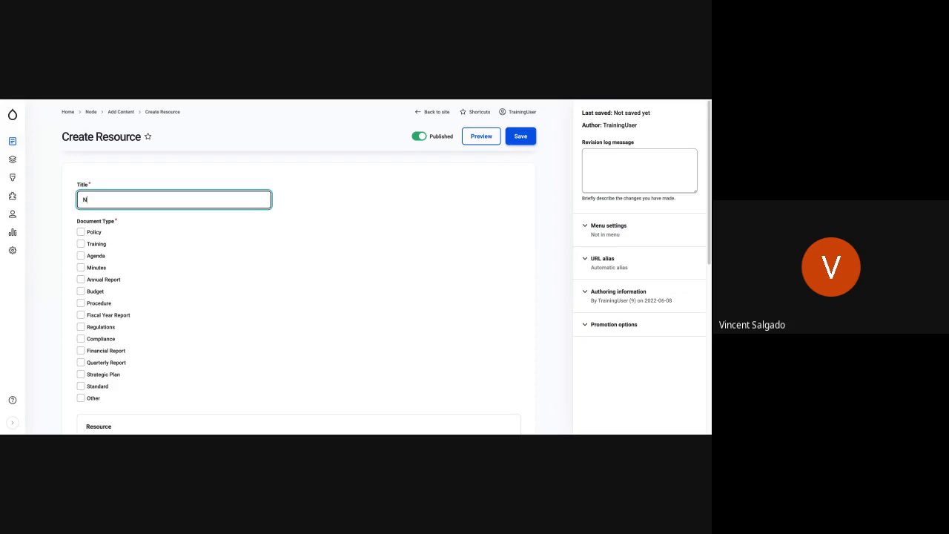
pyautogui.write('ew Policy')
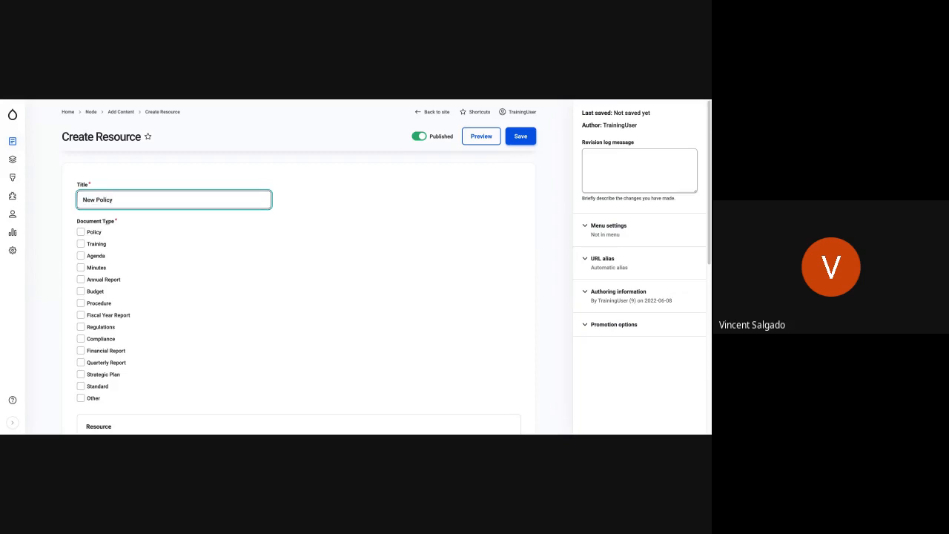
pyautogui.click(81, 232)
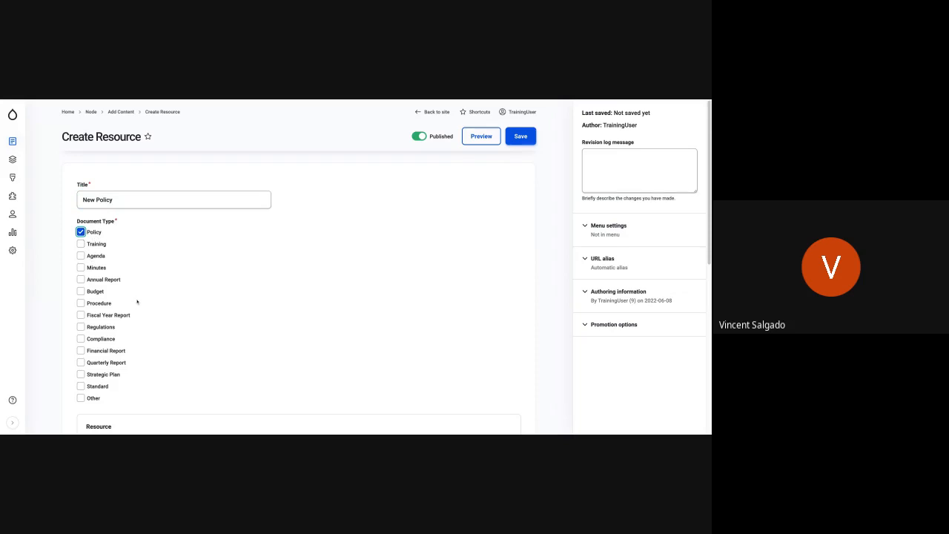
# - Attach the existing file "ADMAPHO020 - CSPRJ0001524_ Refresh_SOW.pdf" from the media library as the resource document
pyautogui.scroll(-5, 137, 302)
pyautogui.scroll(1, 137, 302)
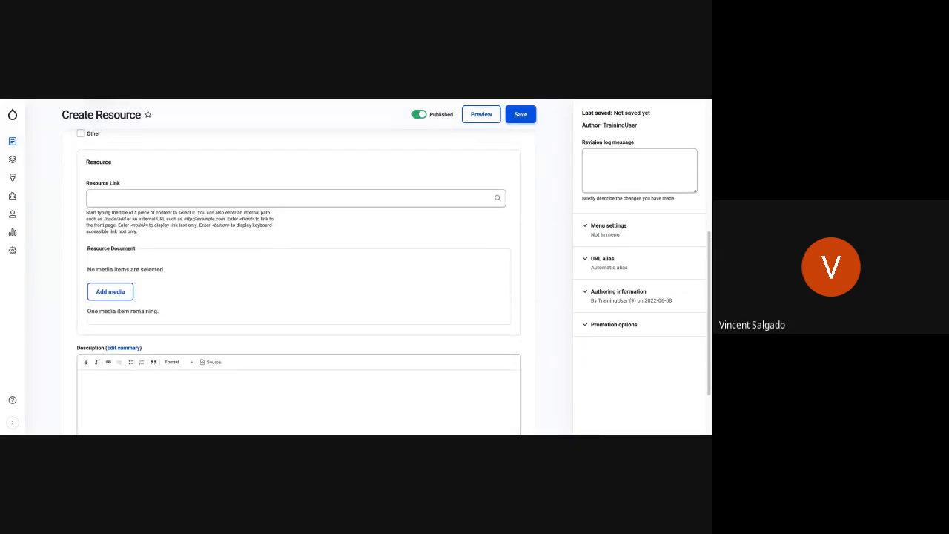
pyautogui.click(151, 200)
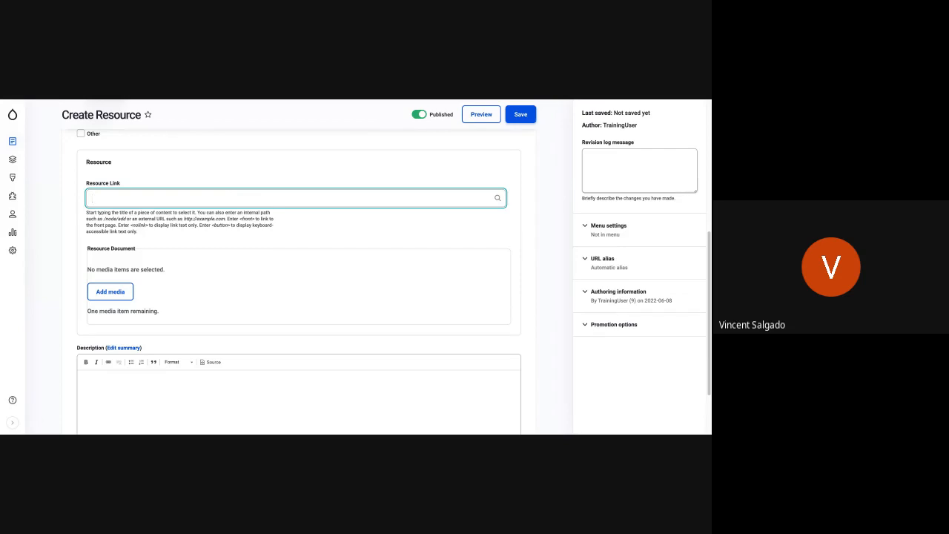
pyautogui.click(123, 295)
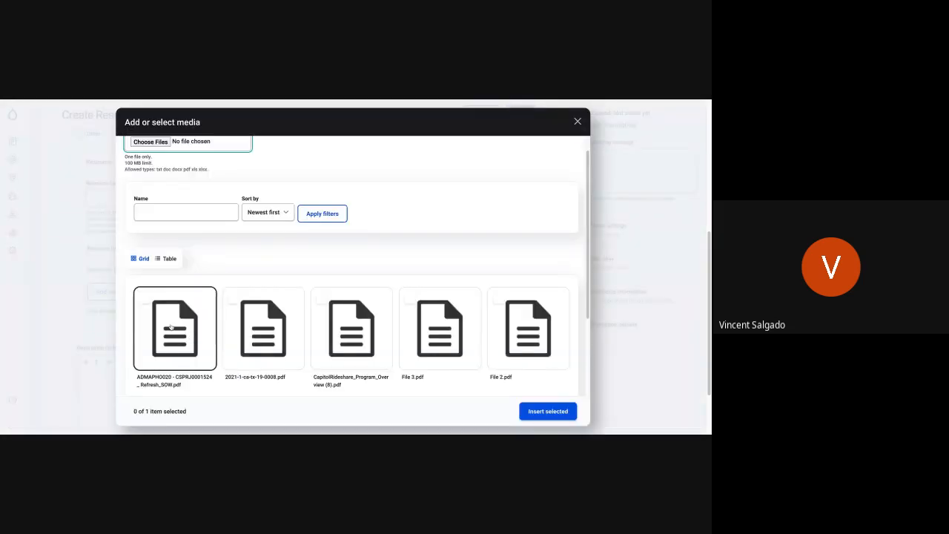
pyautogui.click(172, 326)
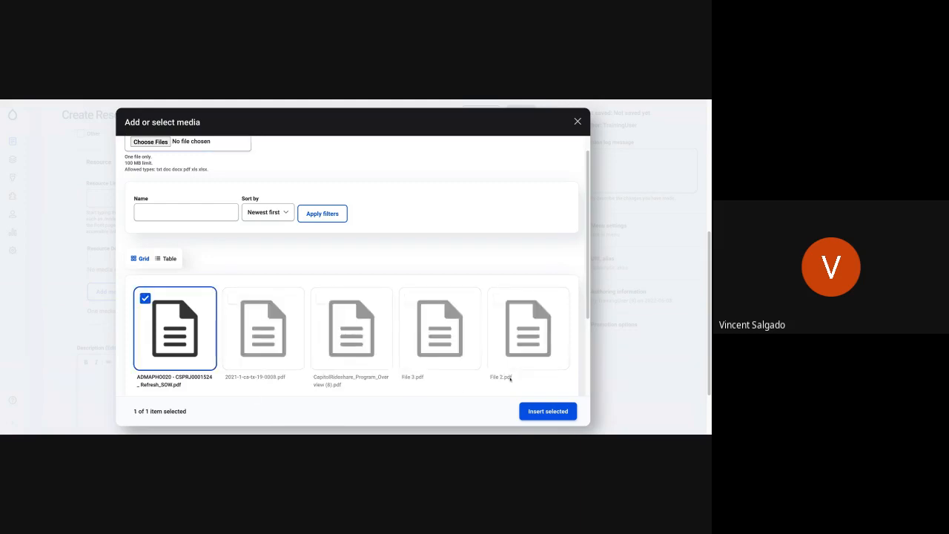
pyautogui.click(554, 410)
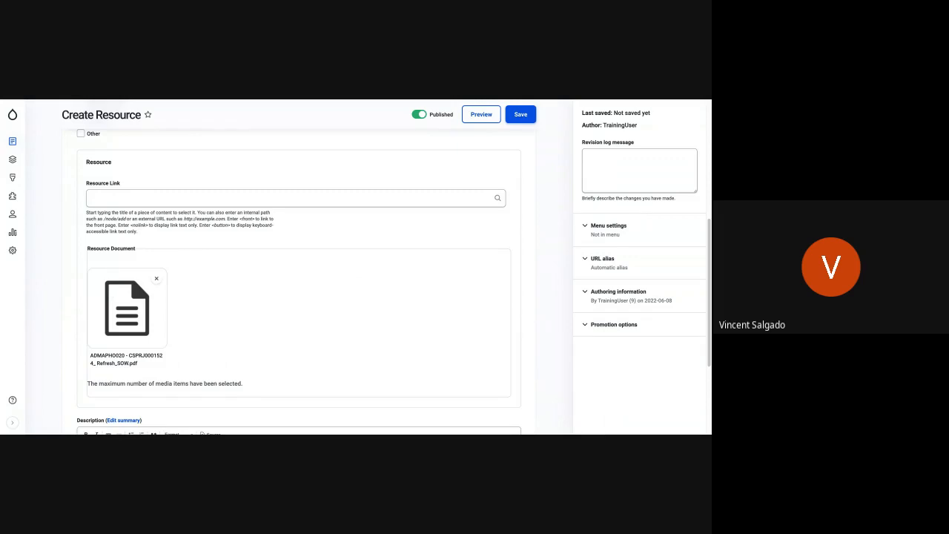
# - Fill the description with the placeholder paragraph starting "Muffin apple pie cotton candy" and save the resource
pyautogui.scroll(-1, 204, 337)
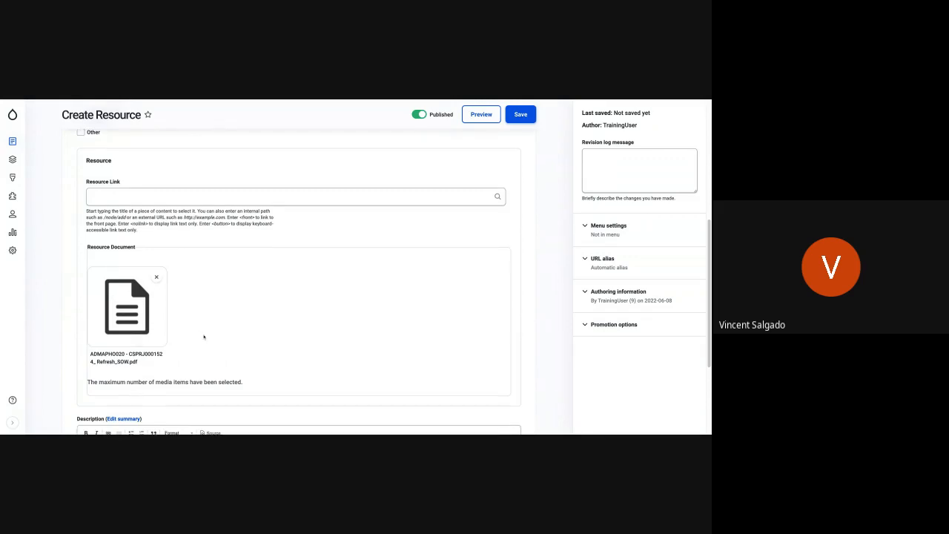
pyautogui.scroll(-4, 204, 338)
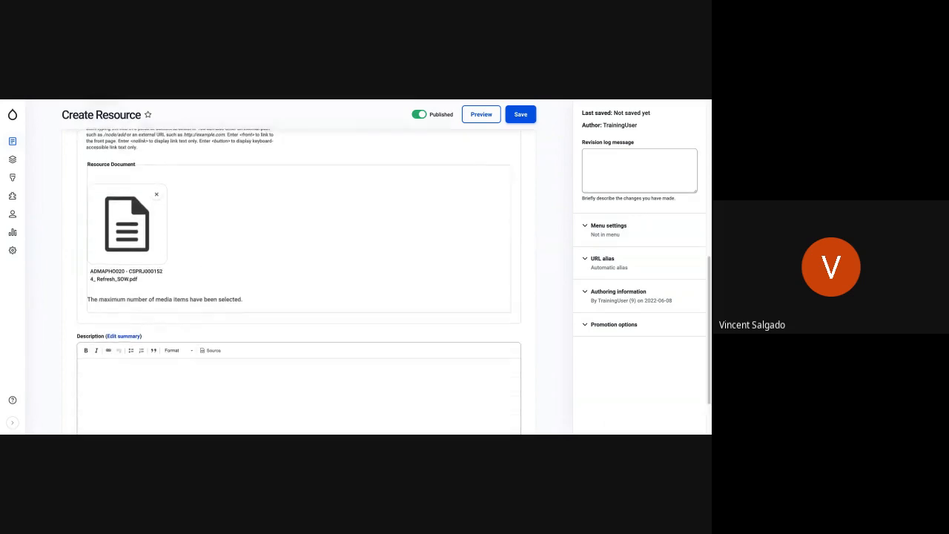
pyautogui.click(123, 328)
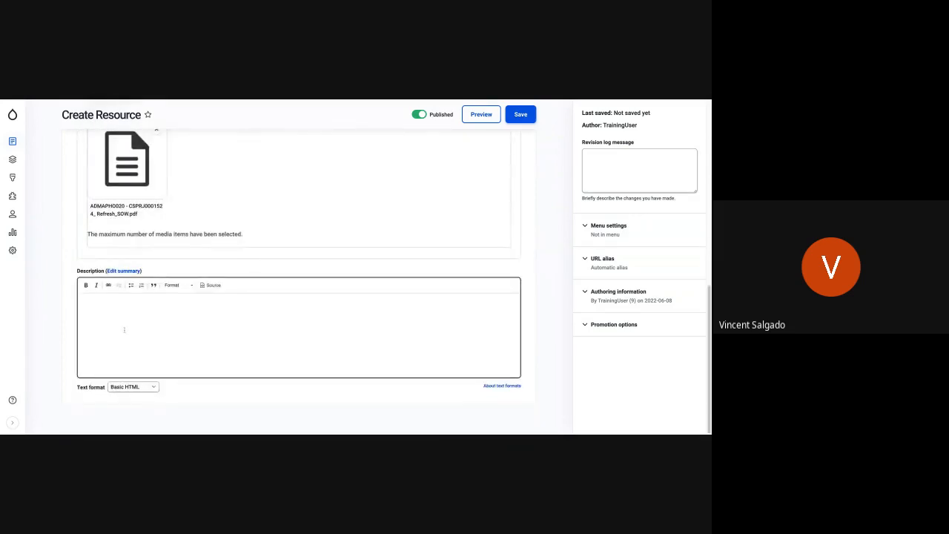
pyautogui.click(179, 101)
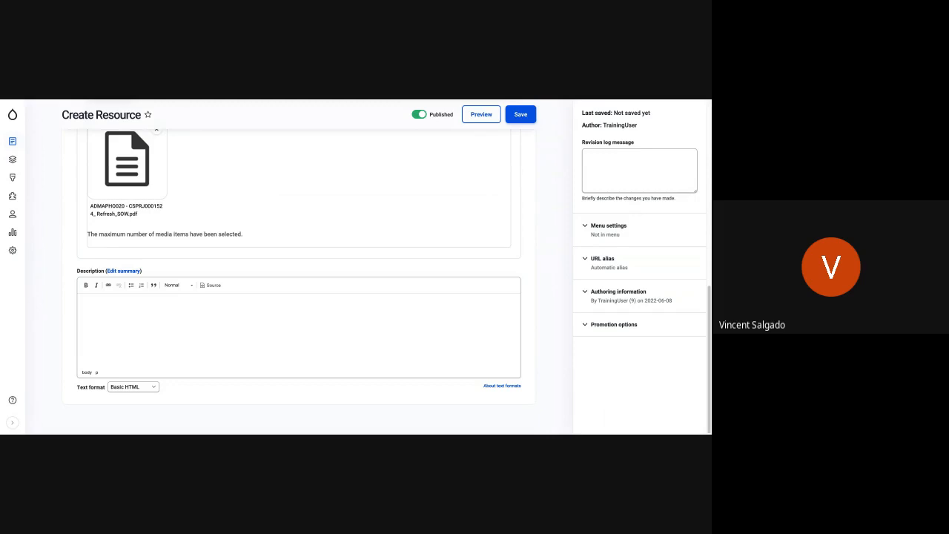
pyautogui.click(81, 298)
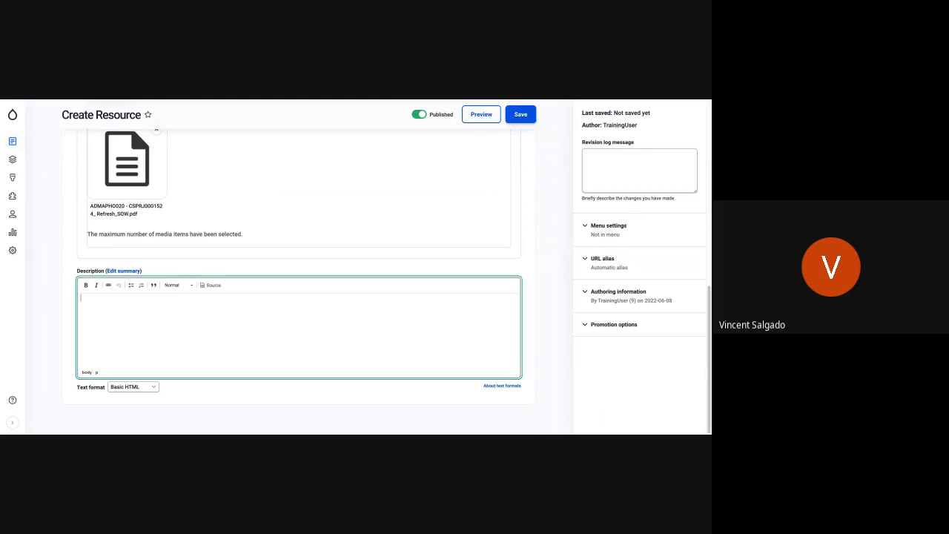
pyautogui.write('Muffin apple pie cotton candy candy powder jelly cupcake chupa chups. Candy tootsie roll candy candy canes jujubes liquorice gummies bonbon tootsie roll. Sweet brownie shortbread oat cake macaroon. Chocolate bar cheesecake candy apple pie candy canes lollipop. Lollipop cookie bonbon cake sweet. Sweet roll chupa chups chupa chups chocolate cupcake marzipan. Powder liquorice cake cake dessert jelly beans. Tiramisu lemon drops sweet powder gummies pudding lollipop bear claw fruitcake. Carrot cake gummies powder fruitcake pudding biscuit sweet roll sweet roll shortbread. Chocolate bar bear claw tootsie roll macaroon jujubes oat cake. Sweet muffin oat cake topping dragée. Halvah sesame snaps brownie soufflé bear claw pudding.')
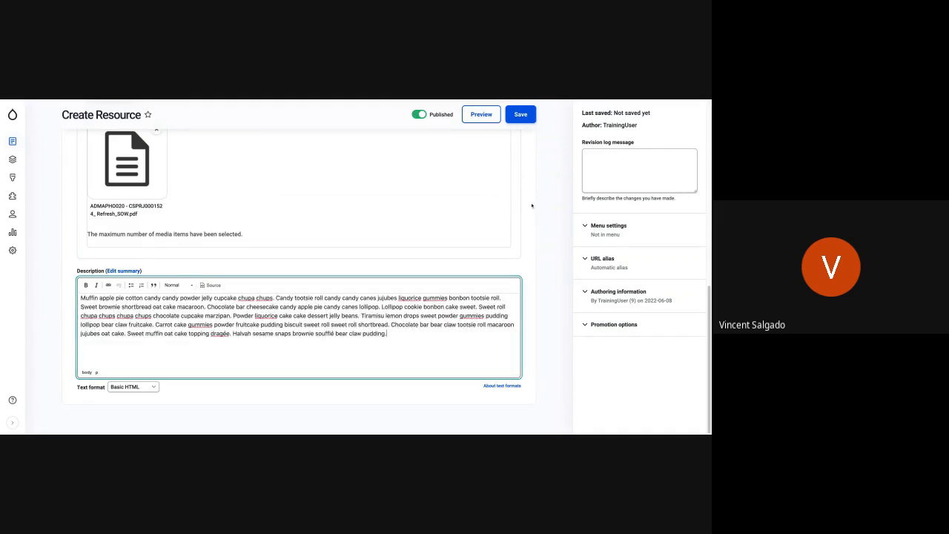
pyautogui.scroll(5, 523, 204)
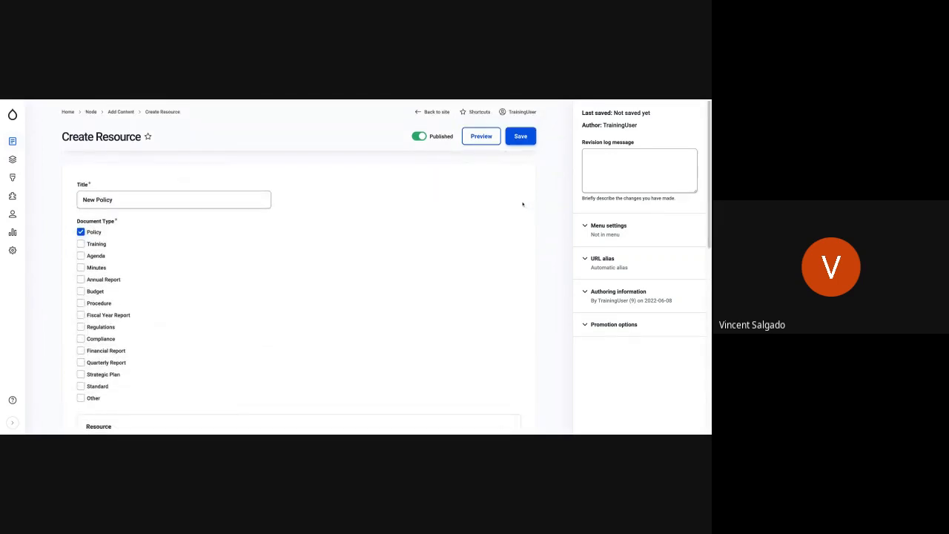
pyautogui.click(531, 135)
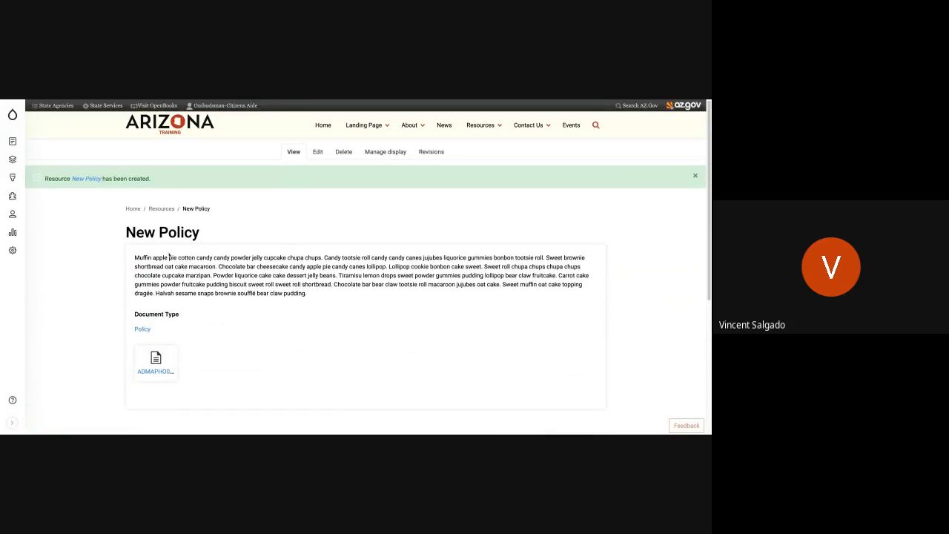
# - Review the published New Policy page's description, and go to the site's Resources page to look over its filters and resource list
pyautogui.moveTo(141, 266); pyautogui.dragTo(328, 302)
pyautogui.click(328, 303)
pyautogui.moveTo(482, 126)
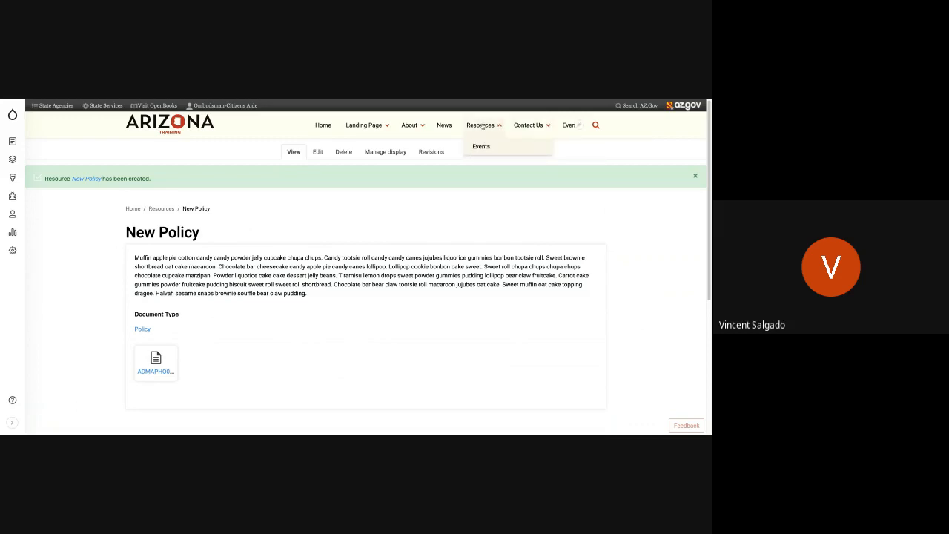
pyautogui.click(482, 125)
pyautogui.scroll(-5, 252, 322)
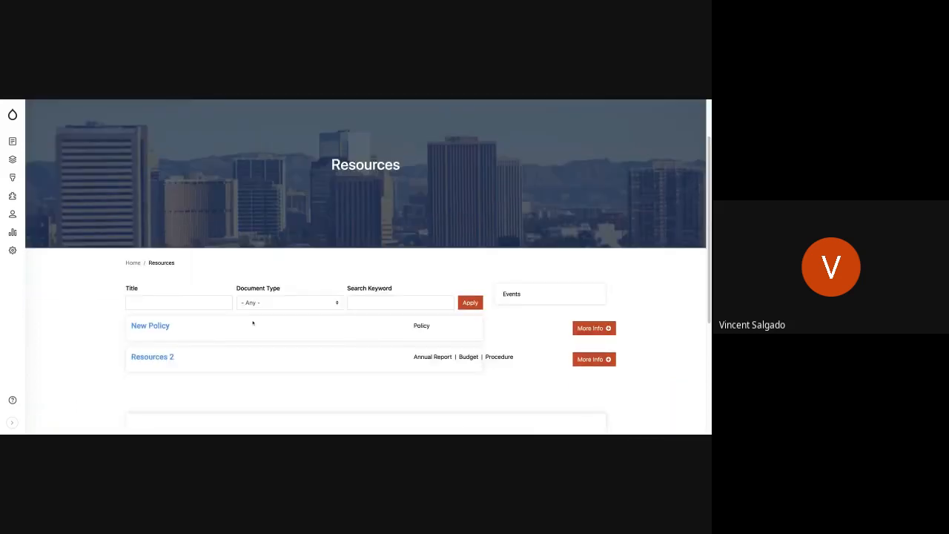
pyautogui.scroll(3, 252, 322)
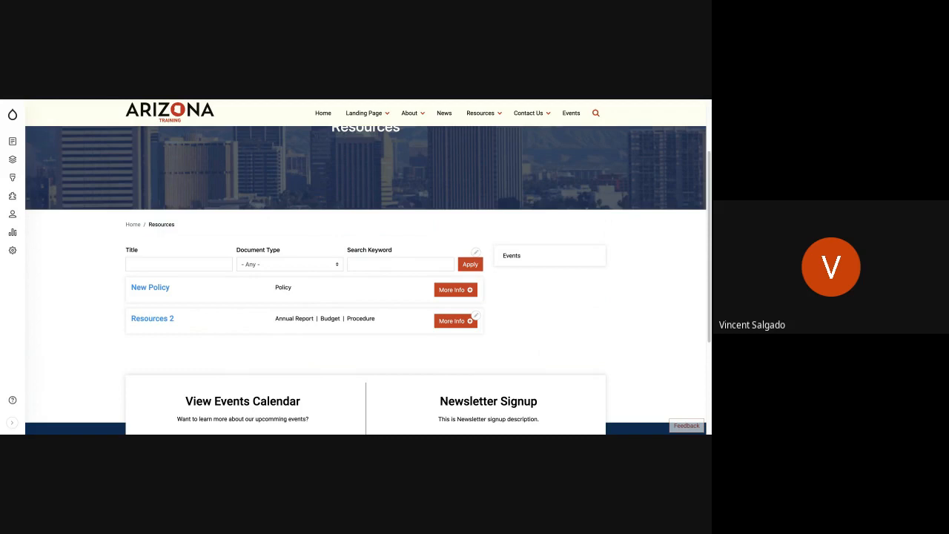
pyautogui.scroll(-1, 256, 318)
pyautogui.scroll(3, 256, 319)
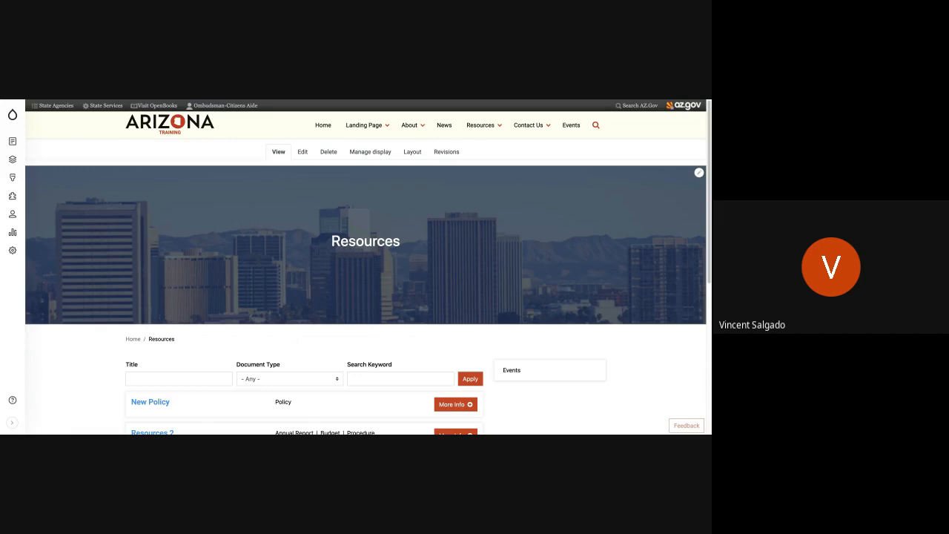
pyautogui.scroll(-3, 393, 303)
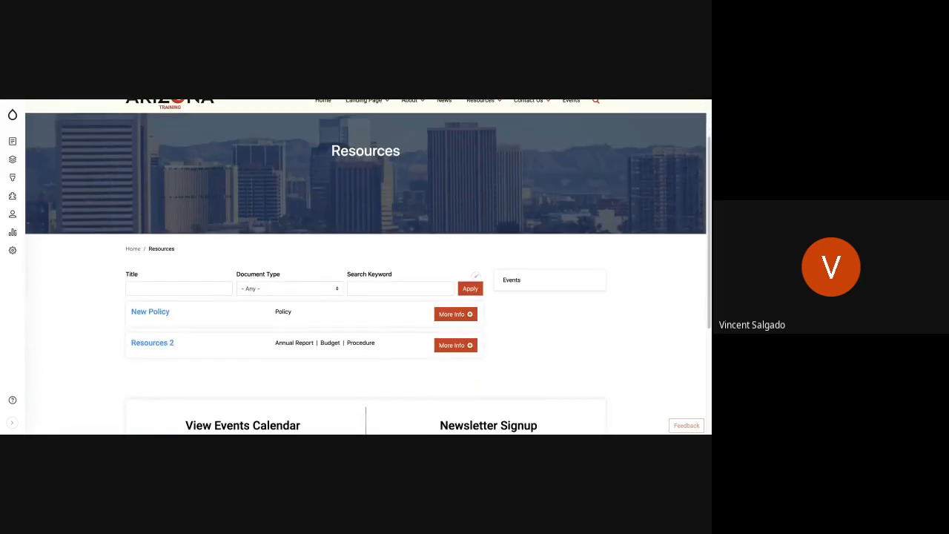
# - Filter the resource list by the title "New"
pyautogui.click(171, 287)
pyautogui.write('N')
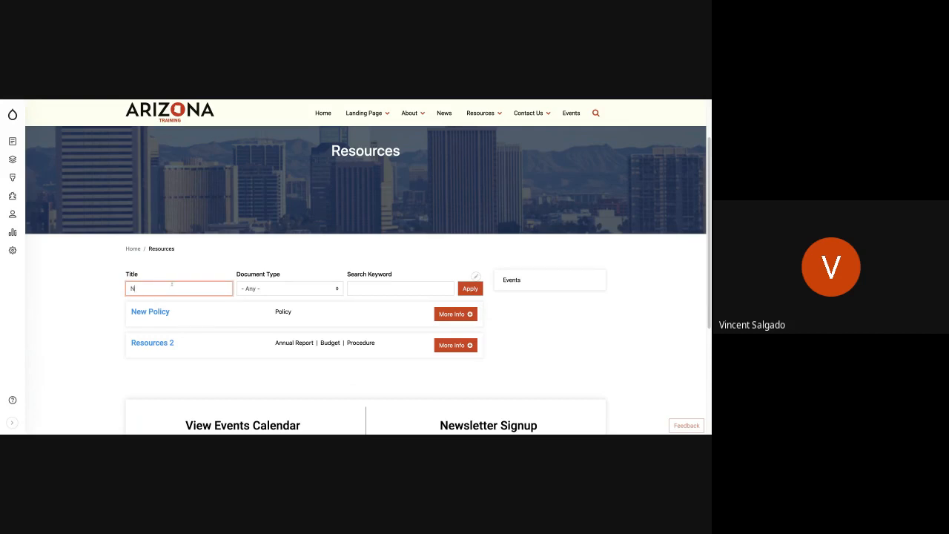
pyautogui.write('ew')
pyautogui.click(472, 289)
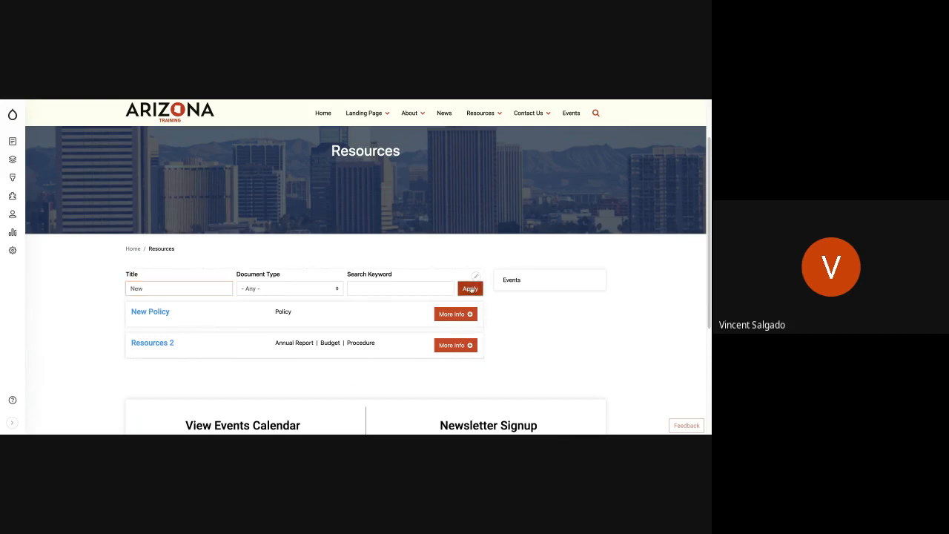
# - Clear the title filter and filter the resource list by document type Policy
pyautogui.doubleClick(143, 286)
pyautogui.press('BackSpace')
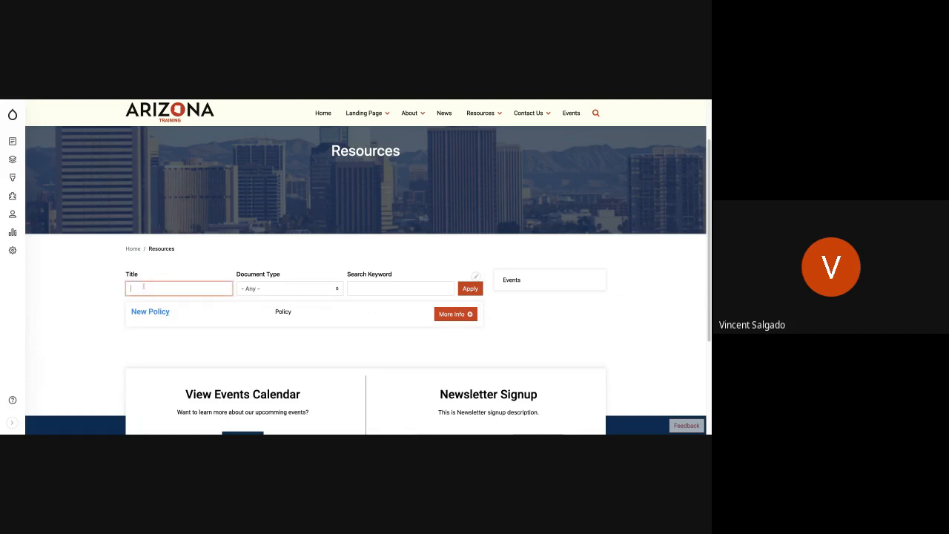
pyautogui.click(278, 288)
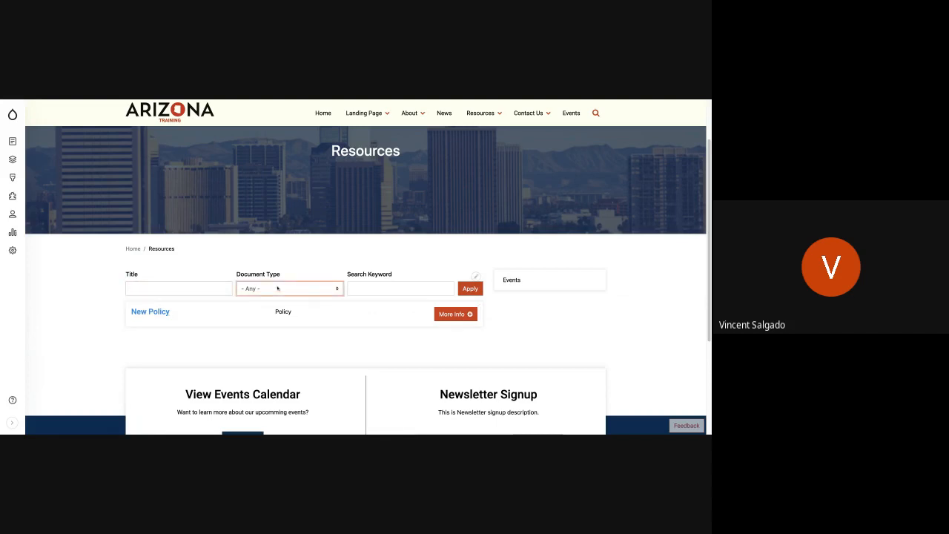
pyautogui.click(256, 305)
pyautogui.click(472, 290)
# - Expand the New Policy entry's additional information, highlight its description excerpt, and collapse the entry again
pyautogui.click(370, 286)
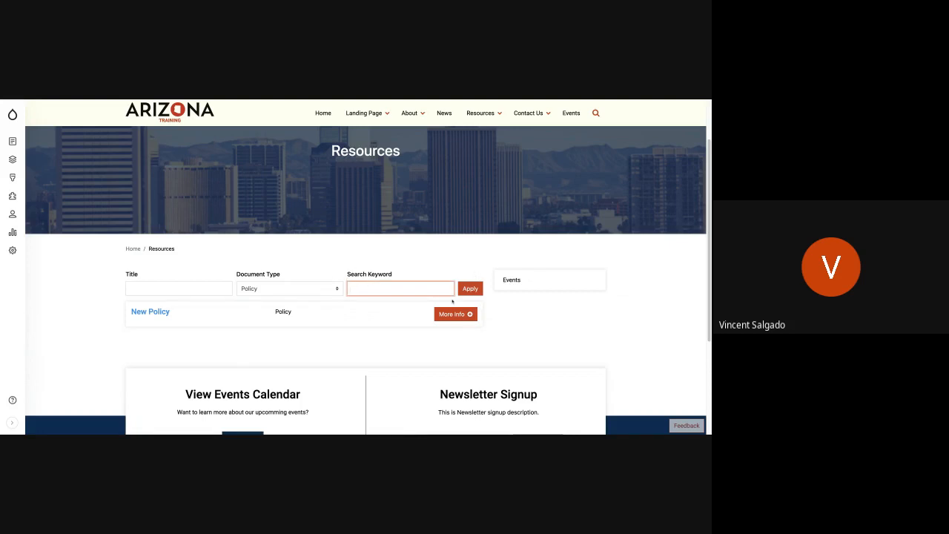
pyautogui.click(465, 313)
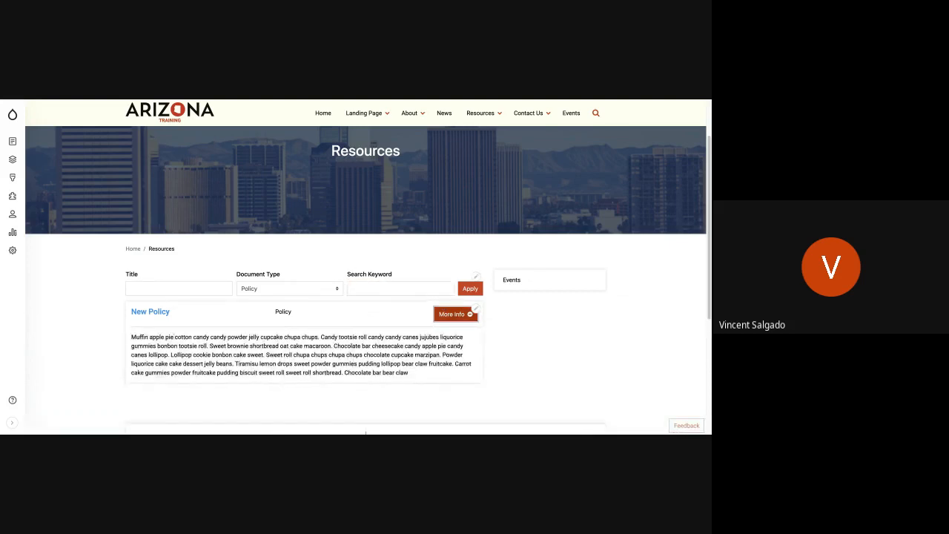
pyautogui.moveTo(132, 337); pyautogui.dragTo(408, 373)
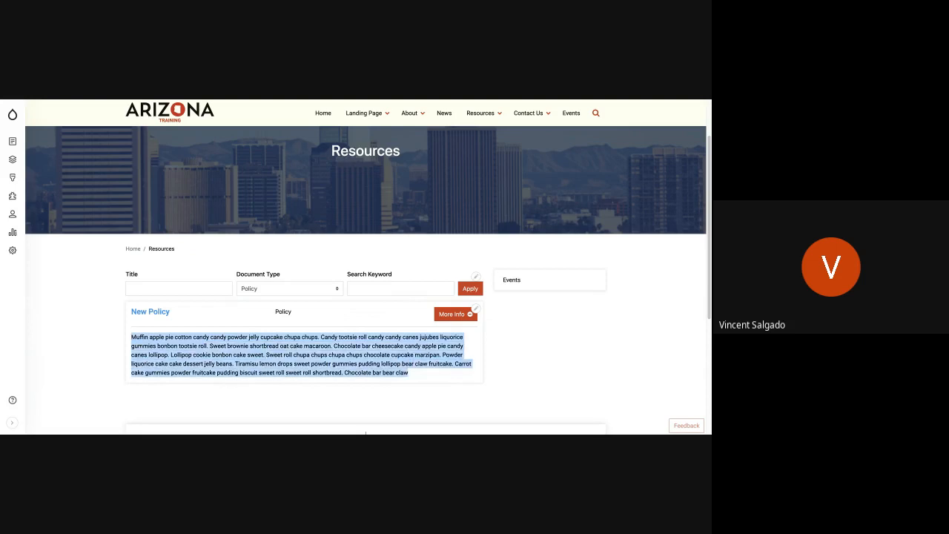
pyautogui.click(445, 316)
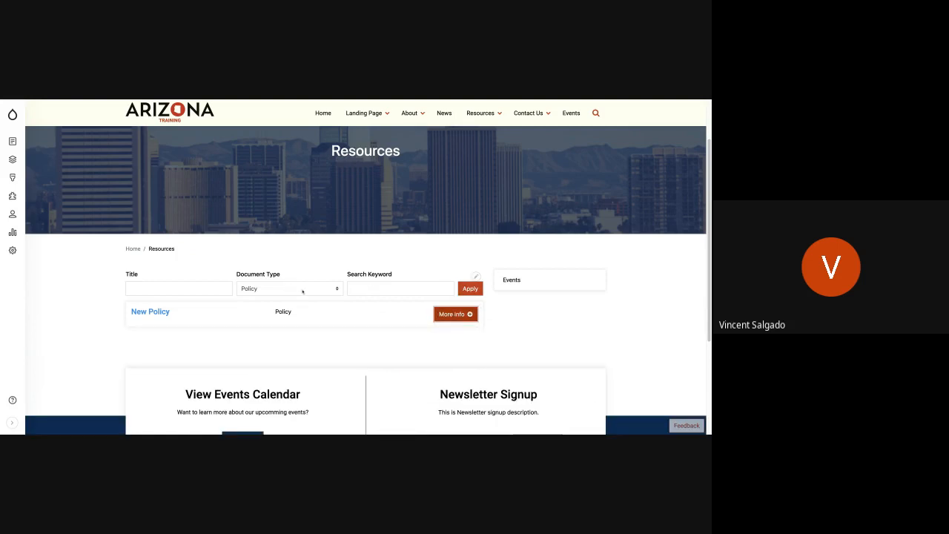
# - Reset the document type filter to Any and apply it to the resource list
pyautogui.click(303, 291)
pyautogui.click(304, 291)
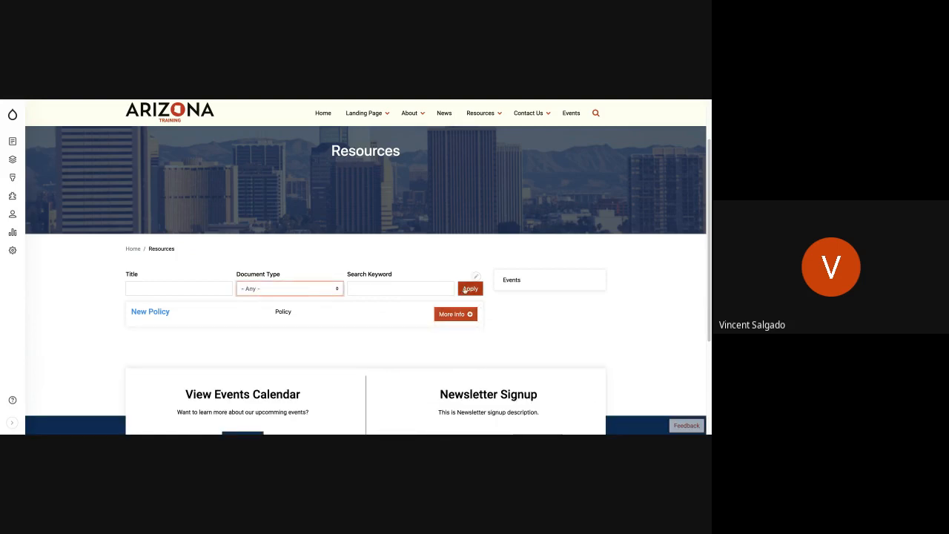
pyautogui.click(465, 290)
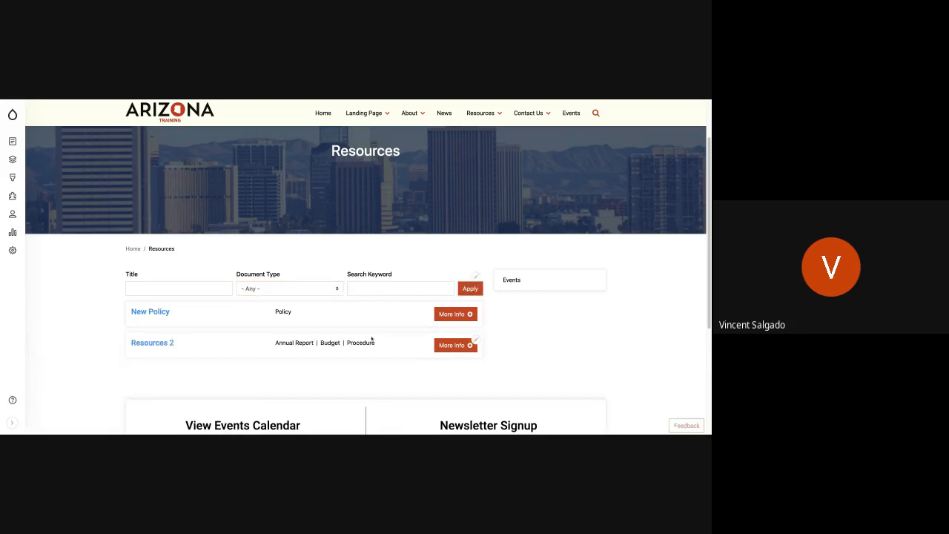
# - Show the New Policy entry's additional information in the unfiltered list and hide it again
pyautogui.click(441, 317)
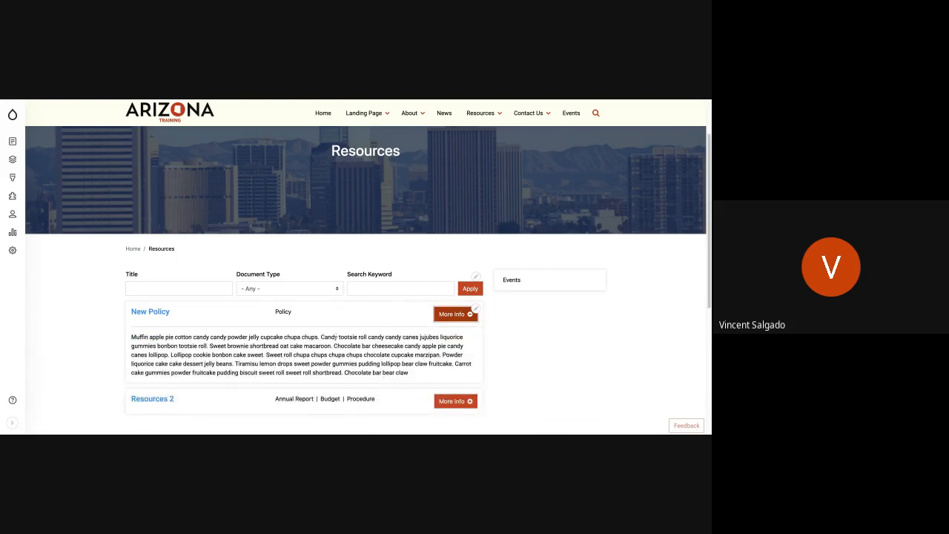
pyautogui.click(452, 318)
pyautogui.click(452, 317)
pyautogui.click(459, 315)
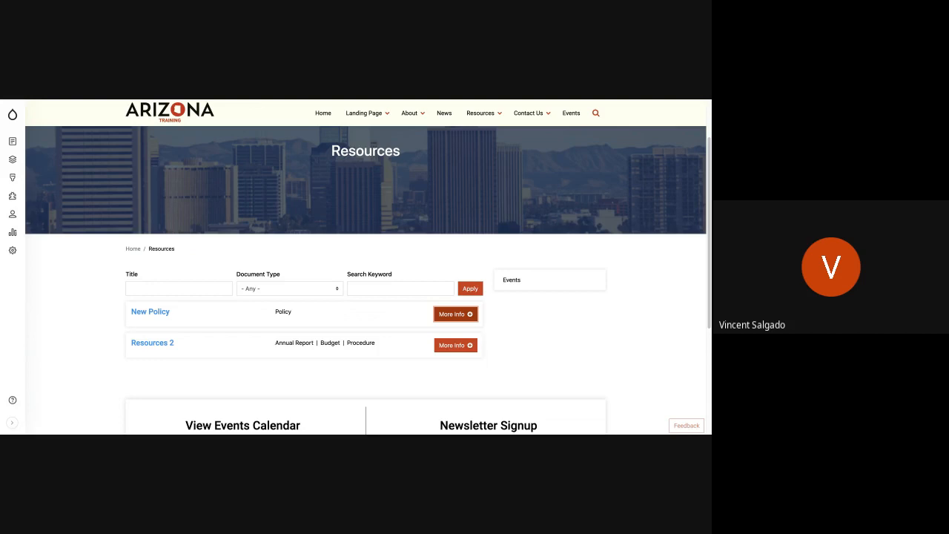
# - Delete the New Policy resource directly from its entry on the Resources page, and check the remaining list
pyautogui.click(476, 310)
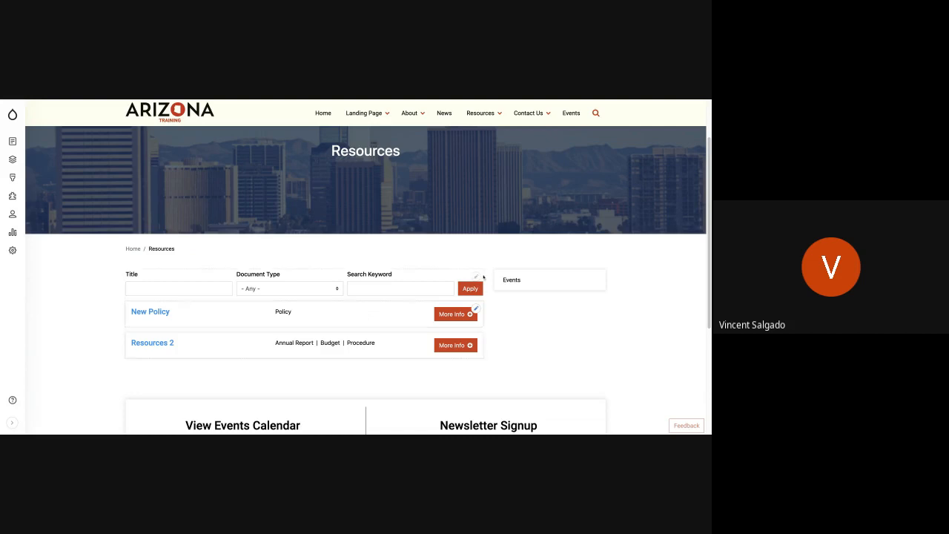
pyautogui.click(476, 310)
pyautogui.click(477, 310)
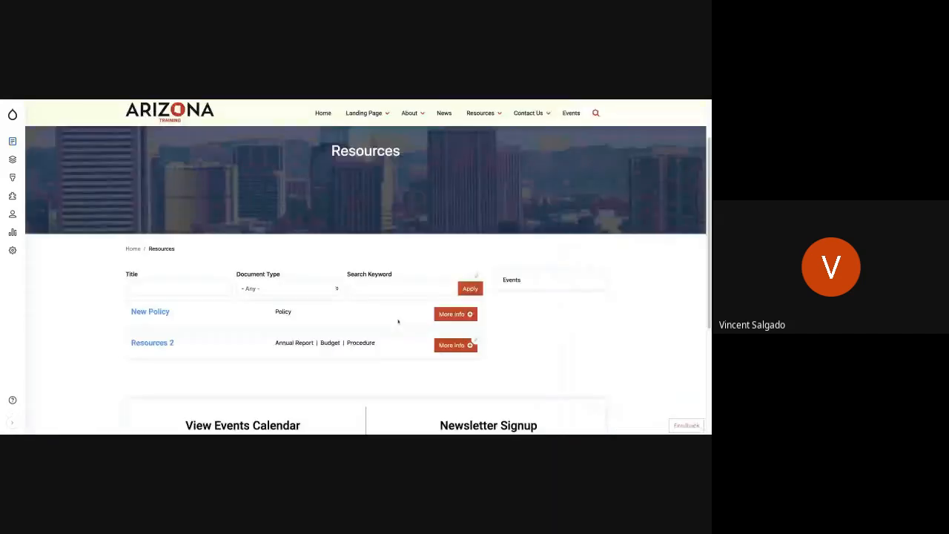
pyautogui.click(476, 310)
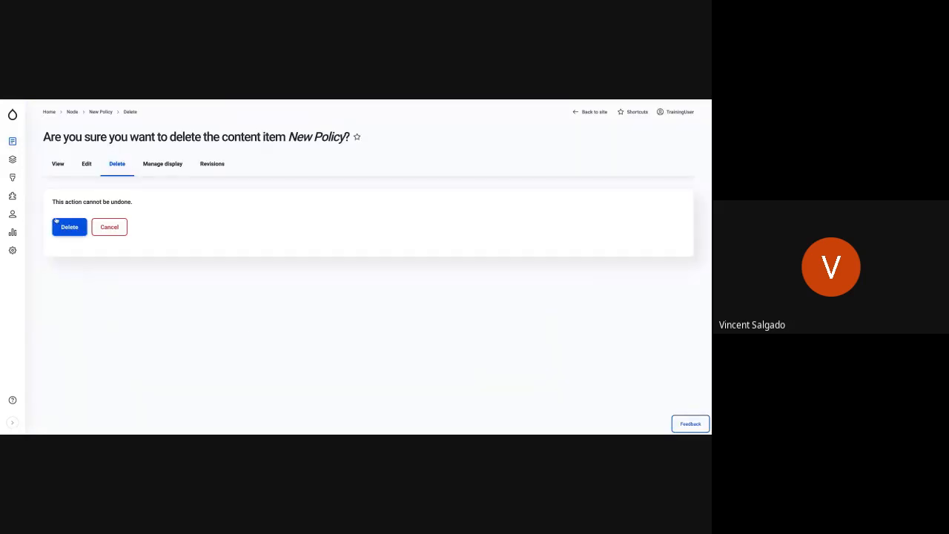
pyautogui.click(66, 229)
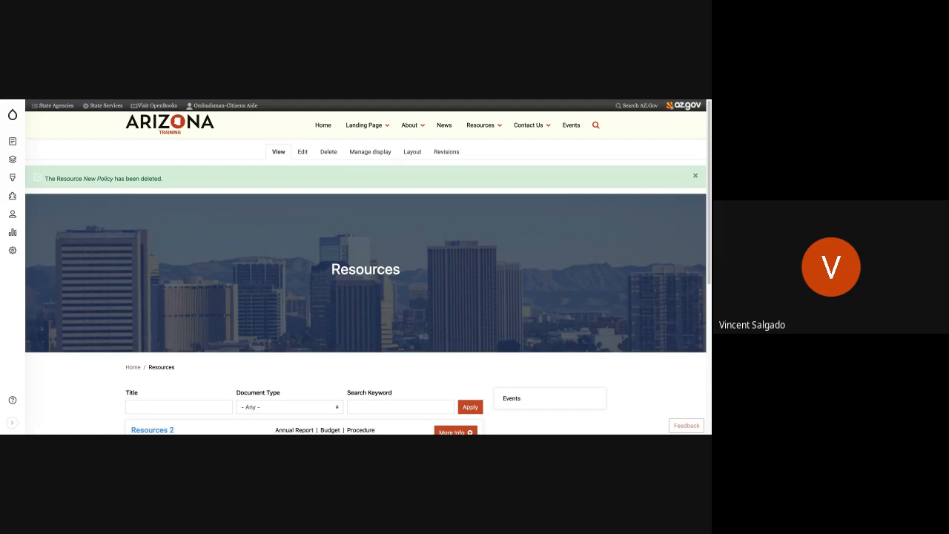
pyautogui.scroll(-5, 338, 283)
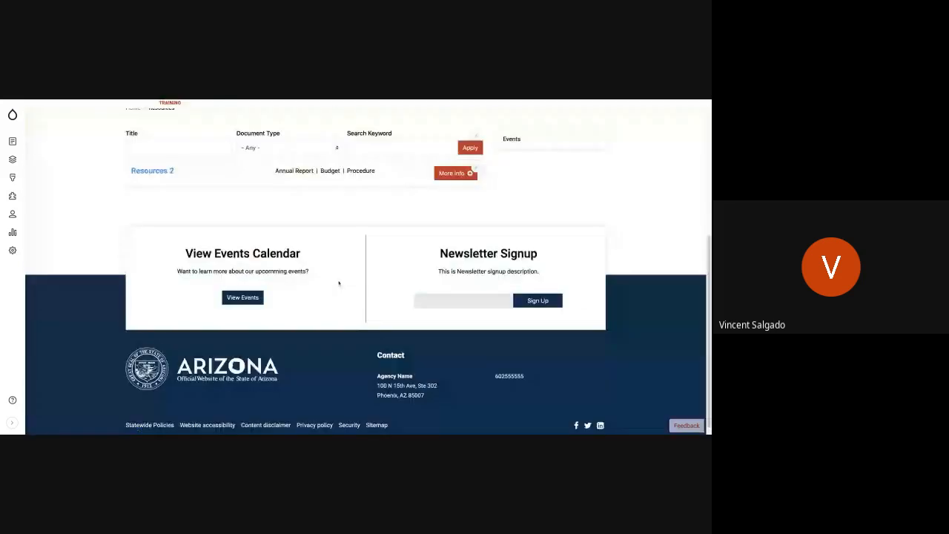
pyautogui.scroll(2, 338, 283)
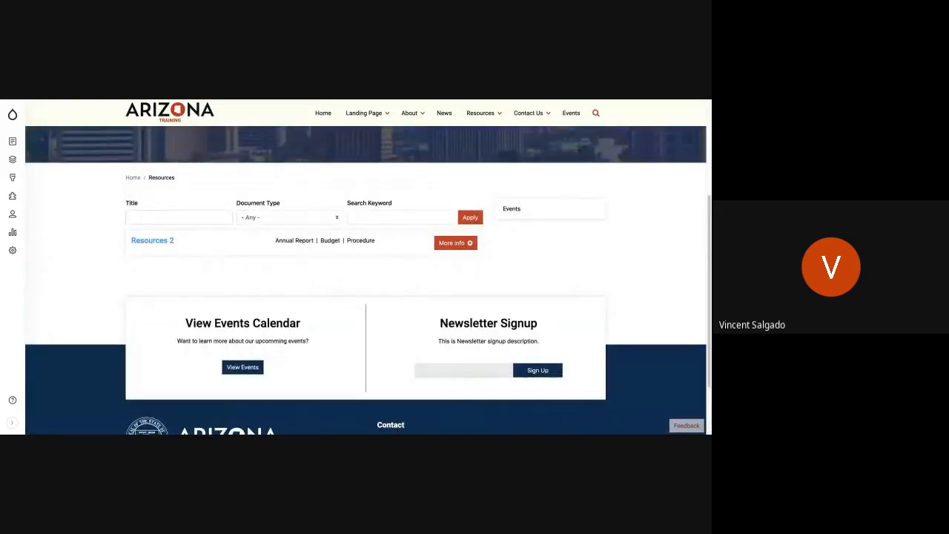
pyautogui.scroll(3, 338, 283)
pyautogui.scroll(1, 339, 283)
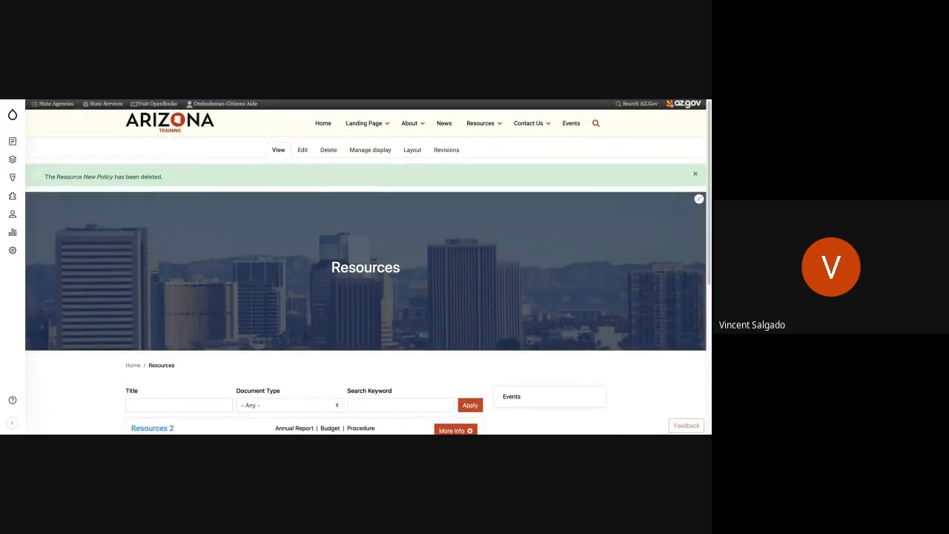
pyautogui.scroll(-1, 365, 267)
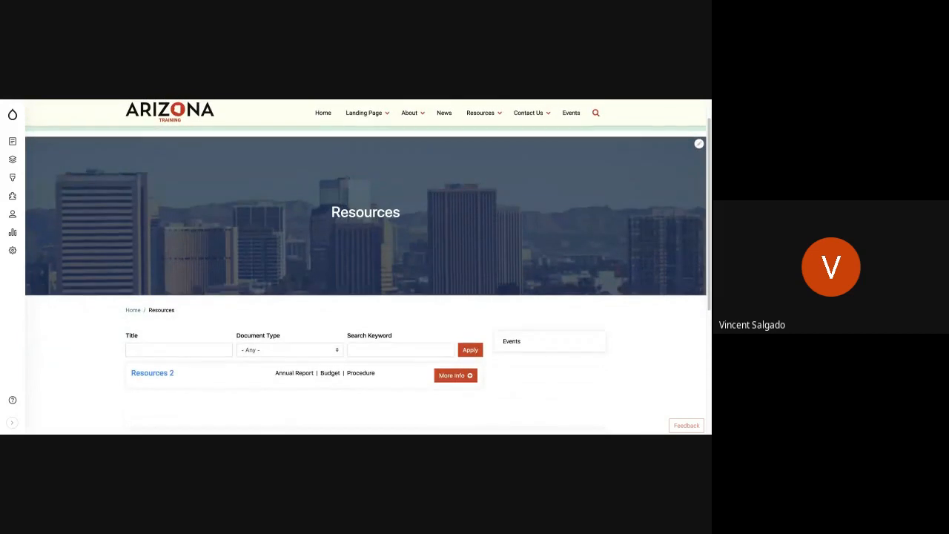
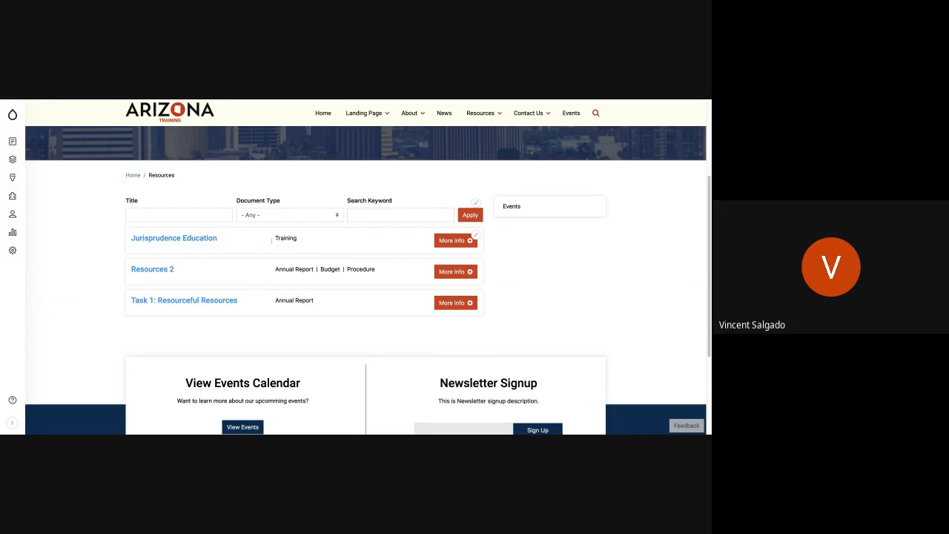
# - Expand the Jurisprudence Education entry's additional information and highlight its description text
pyautogui.click(455, 241)
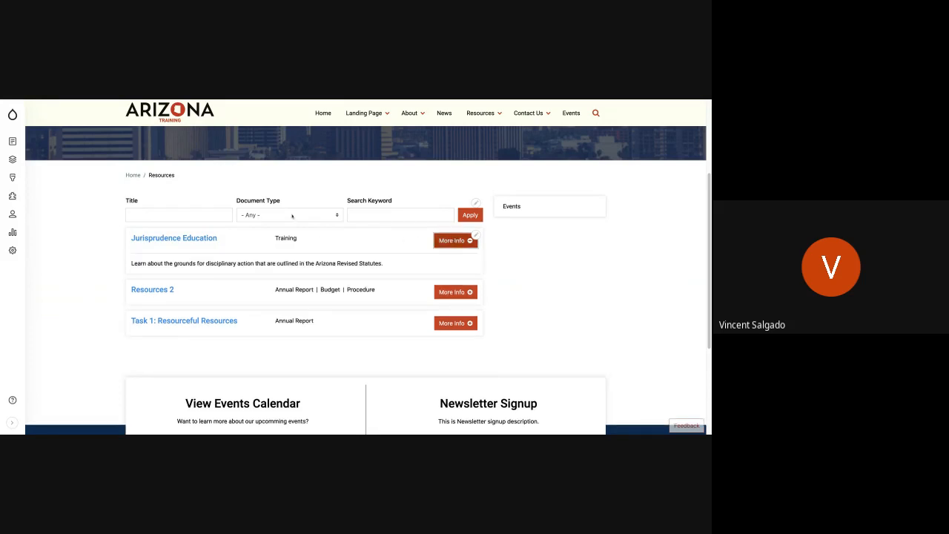
pyautogui.moveTo(141, 263); pyautogui.dragTo(382, 263)
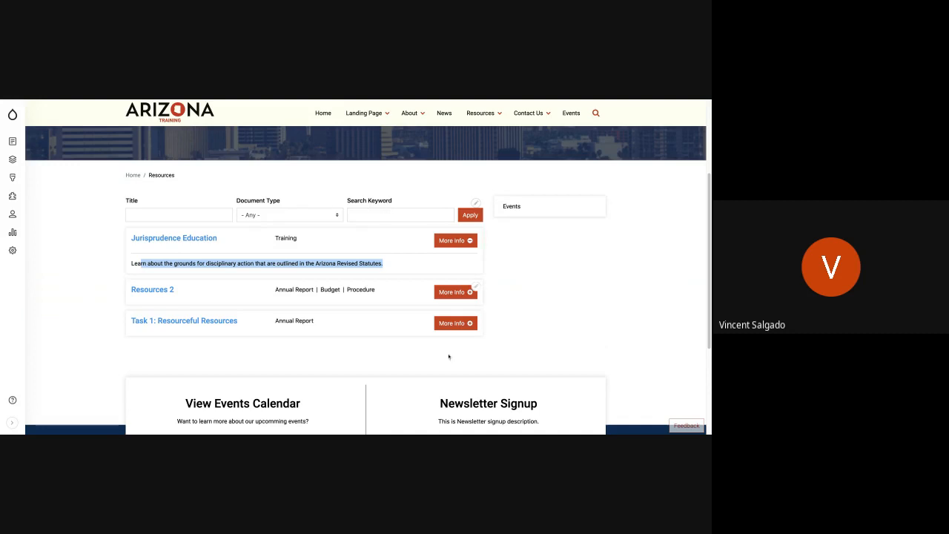
pyautogui.click(623, 324)
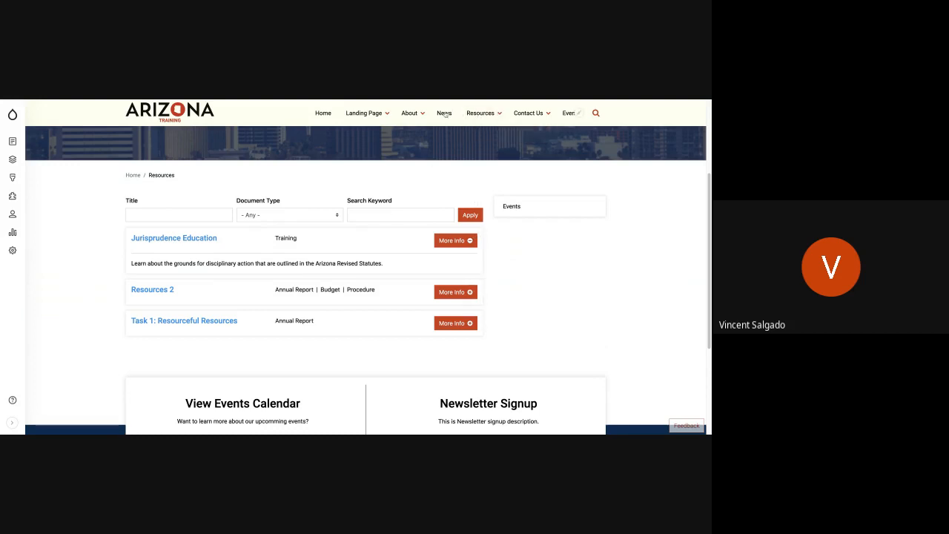
# - Open the site's Events page and look through the listed upcoming events and the rest of the page
pyautogui.moveTo(474, 116)
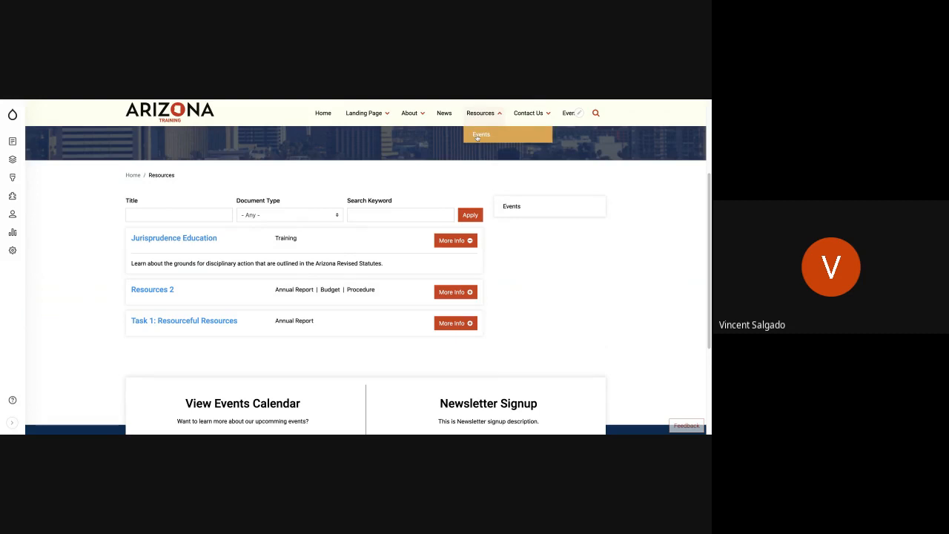
pyautogui.click(477, 137)
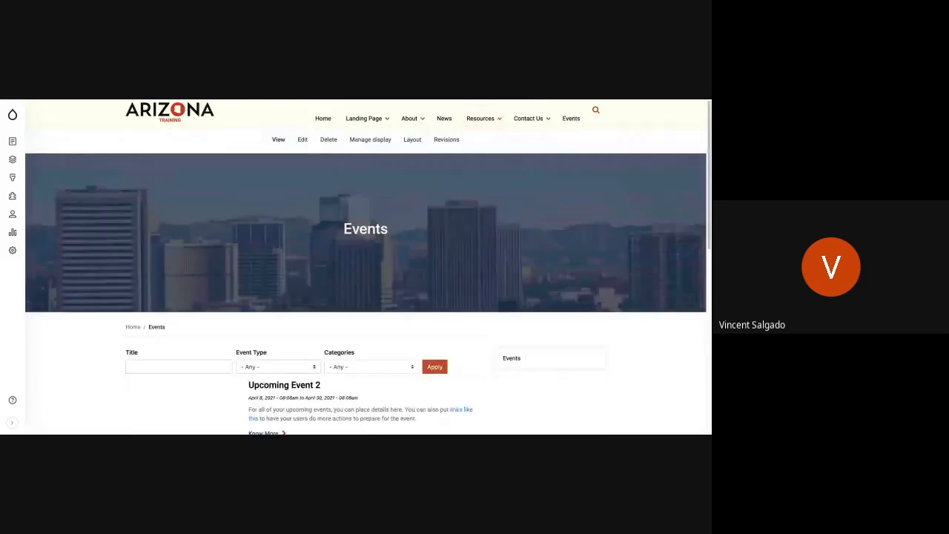
pyautogui.scroll(-3, 399, 305)
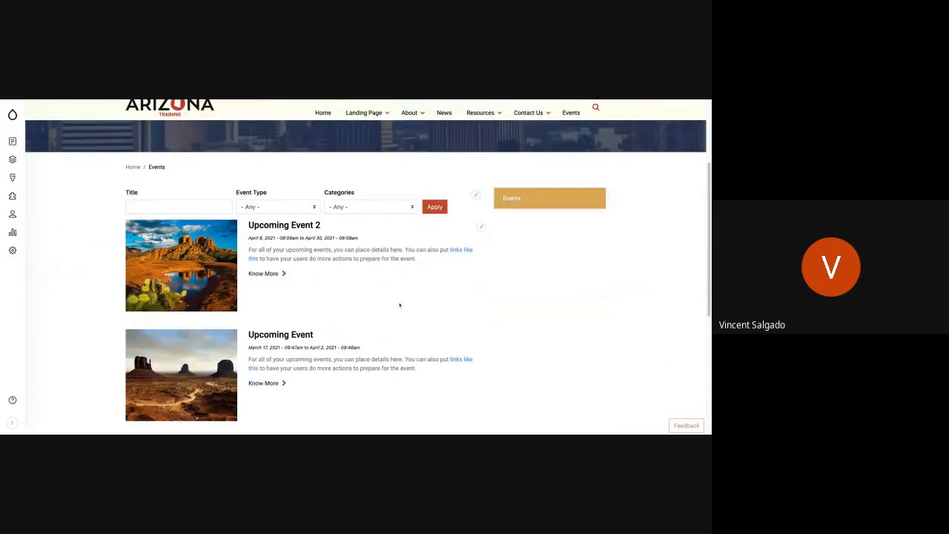
pyautogui.scroll(3, 399, 305)
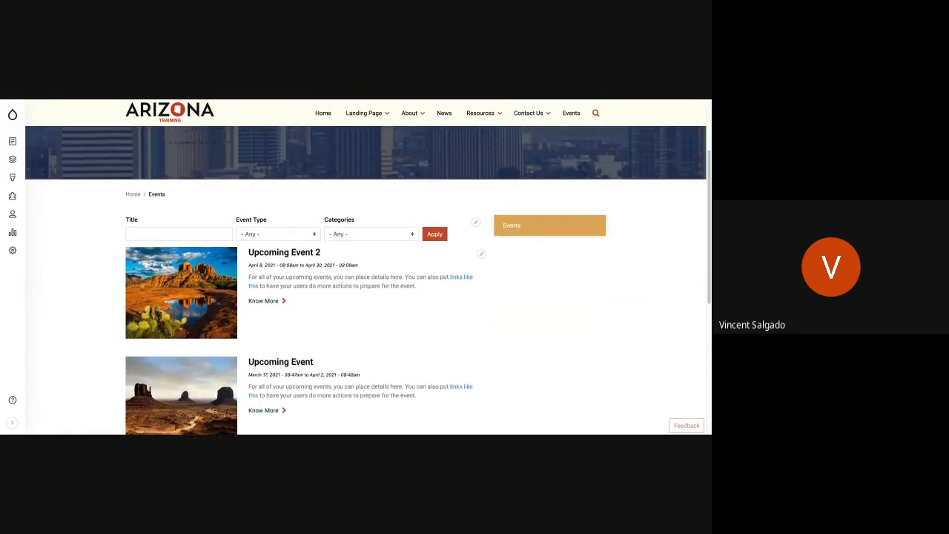
pyautogui.scroll(-8, 367, 267)
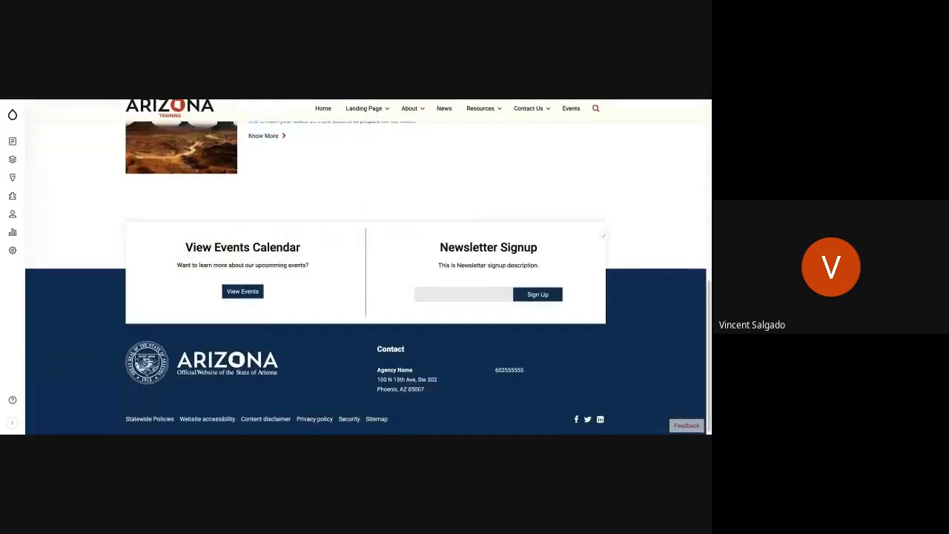
pyautogui.scroll(8, 441, 132)
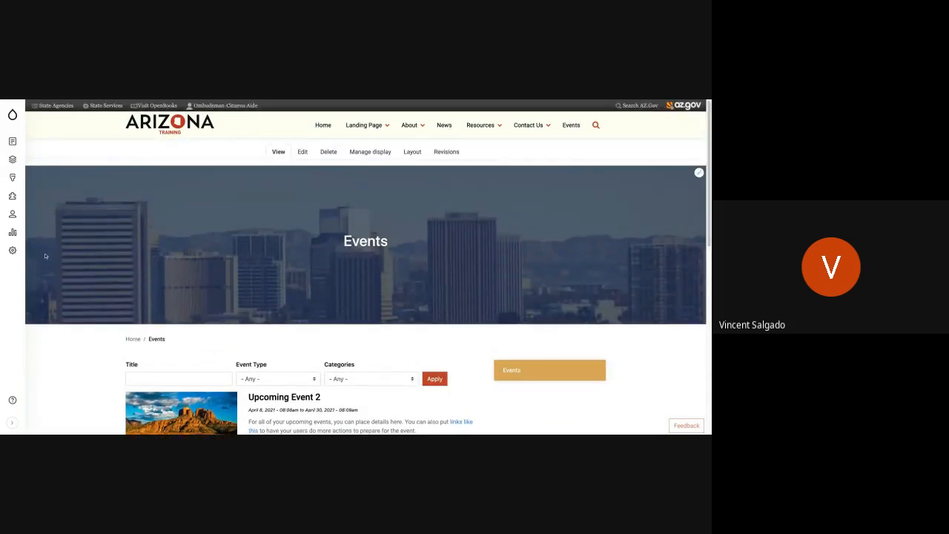
# - Start a new Event content item and title it "New Event"
pyautogui.moveTo(9, 147)
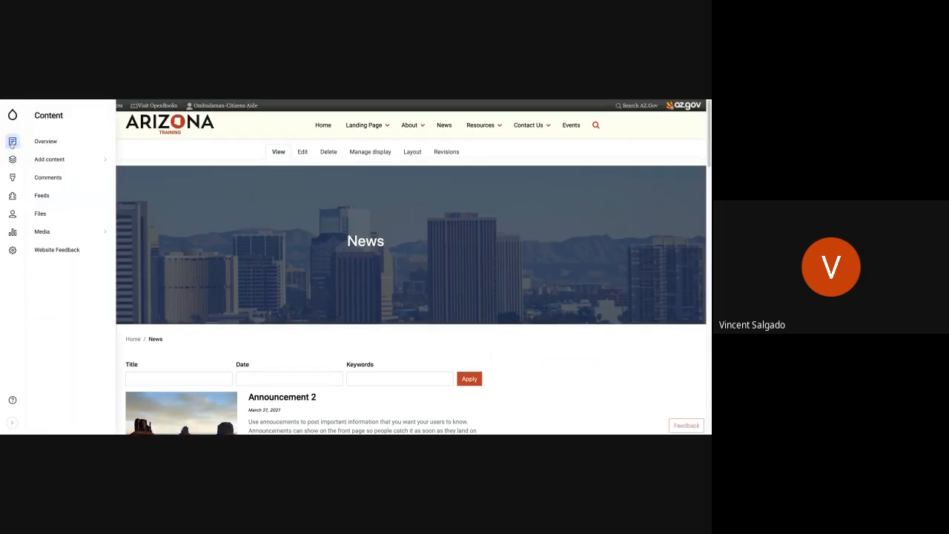
pyautogui.moveTo(65, 160)
pyautogui.click(146, 195)
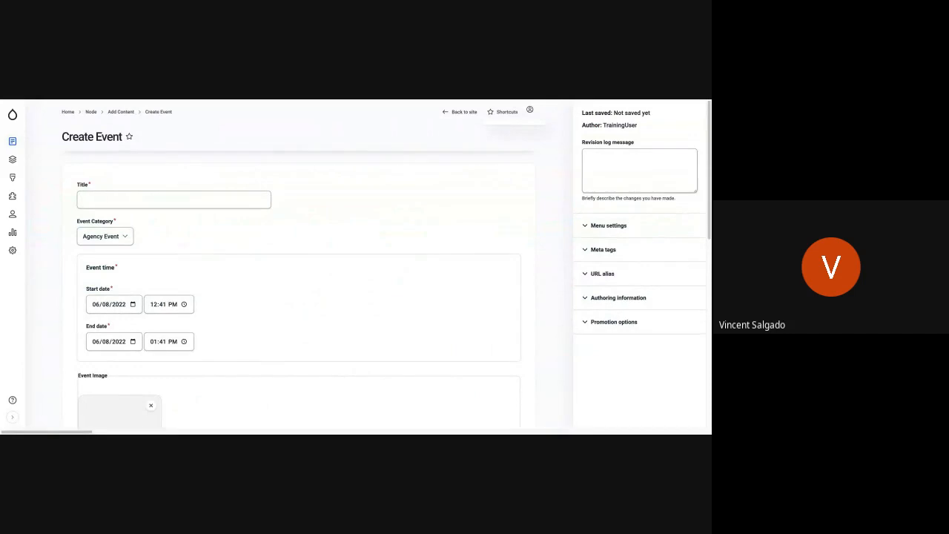
pyautogui.click(97, 200)
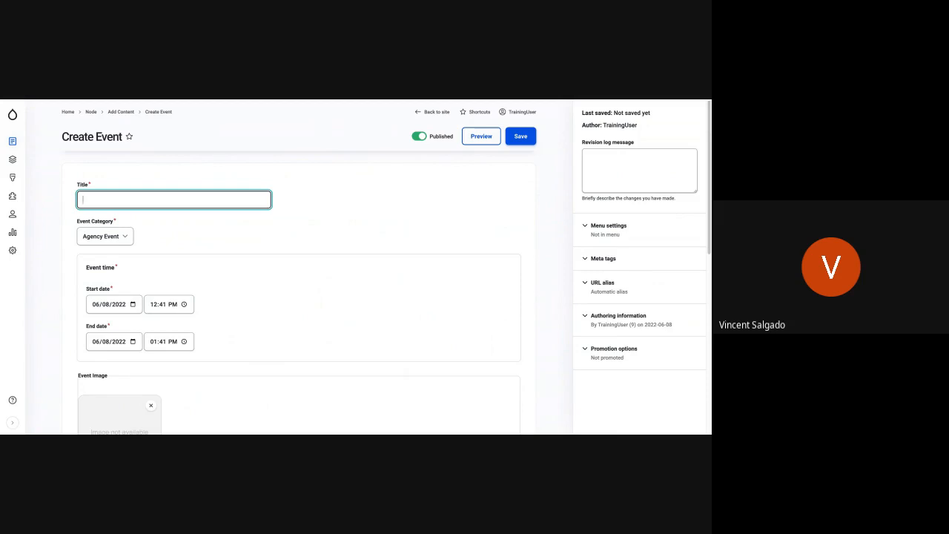
pyautogui.write('Event')
pyautogui.press('BackSpace')
pyautogui.press('BackSpace')
pyautogui.press('BackSpace')
pyautogui.press('BackSpace')
pyautogui.write('New Event')
pyautogui.press('Tab')
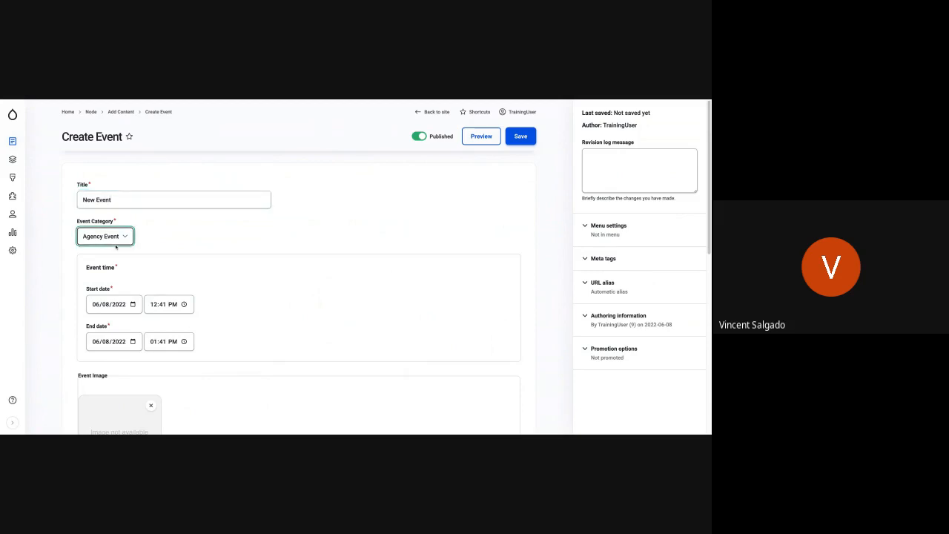
pyautogui.press('Down')
pyautogui.scroll(-5, 184, 341)
pyautogui.scroll(1, 151, 224)
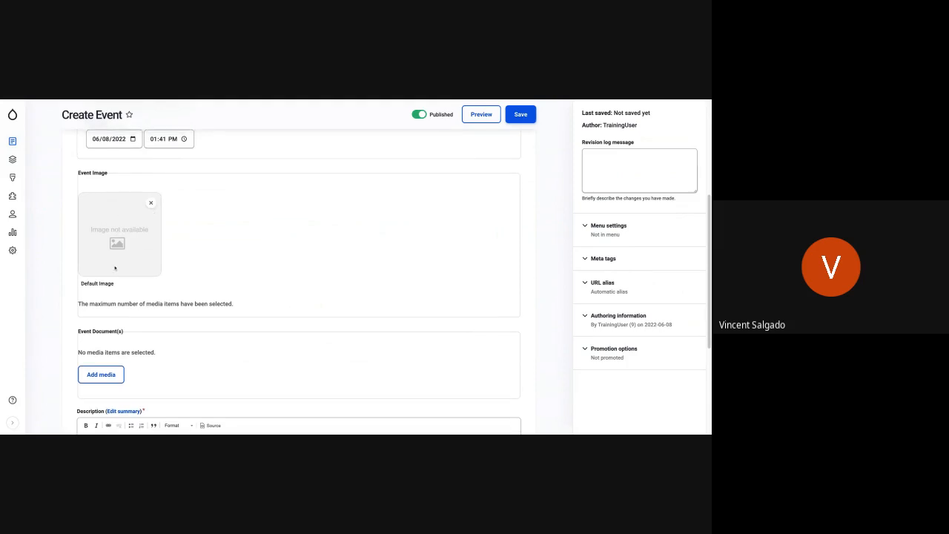
pyautogui.click(151, 203)
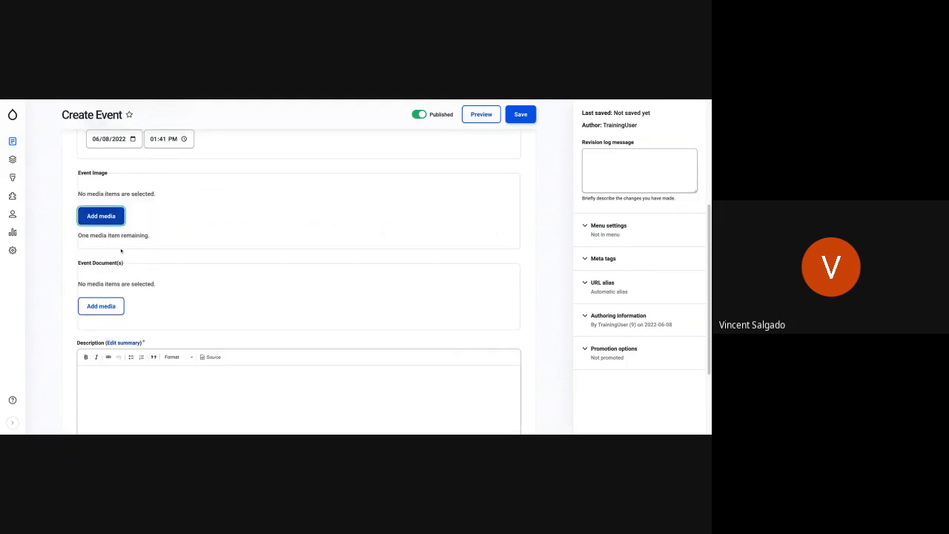
pyautogui.click(104, 221)
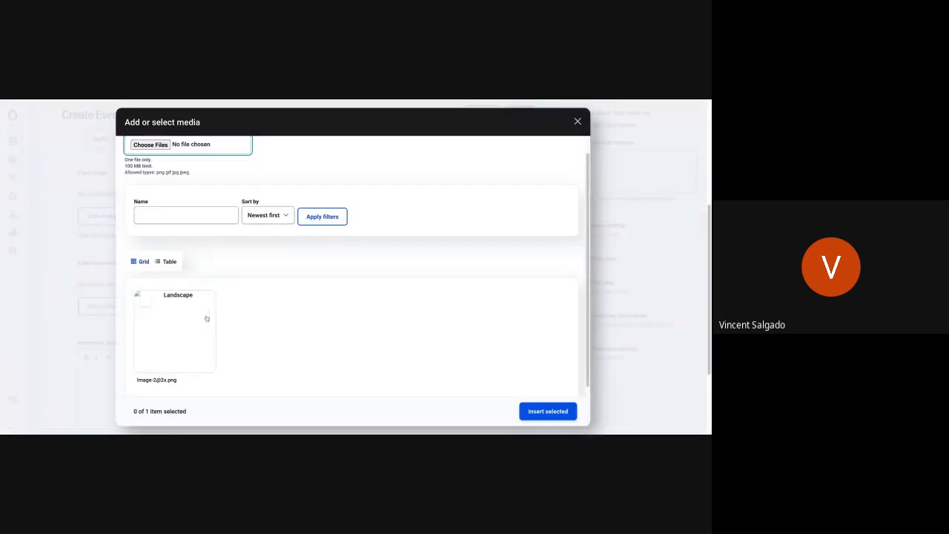
pyautogui.click(195, 316)
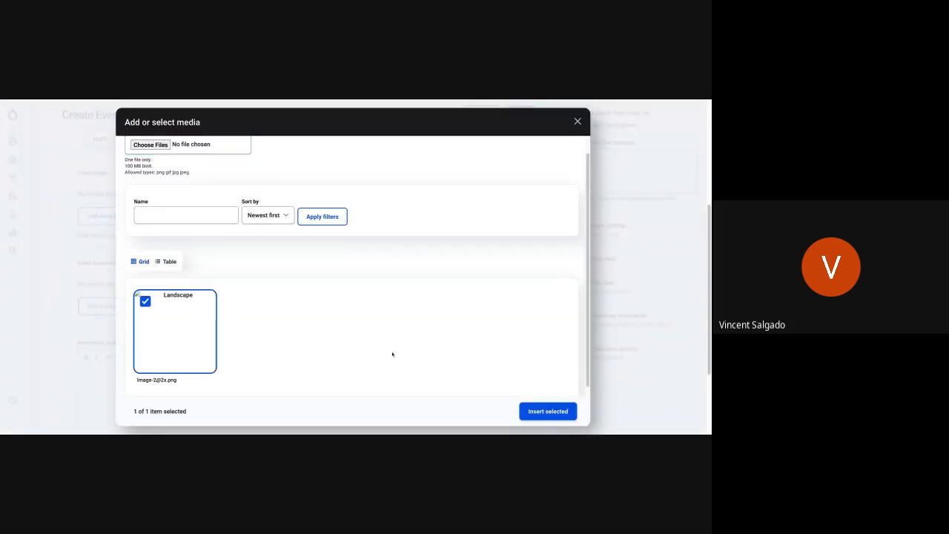
pyautogui.click(537, 412)
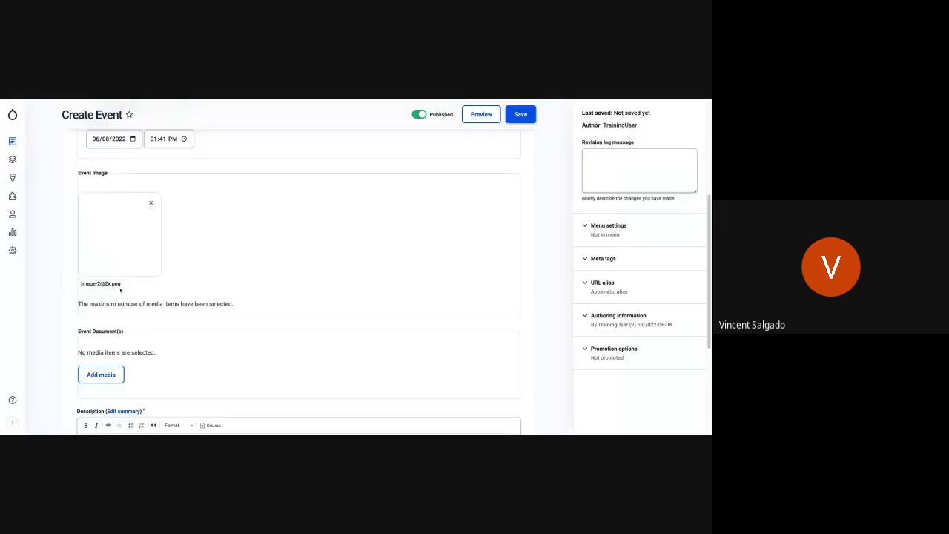
# - Copy the first two paragraphs of generated text from the Cupcake Ipsum page and paste them into the event's description
pyautogui.scroll(-1, 121, 296)
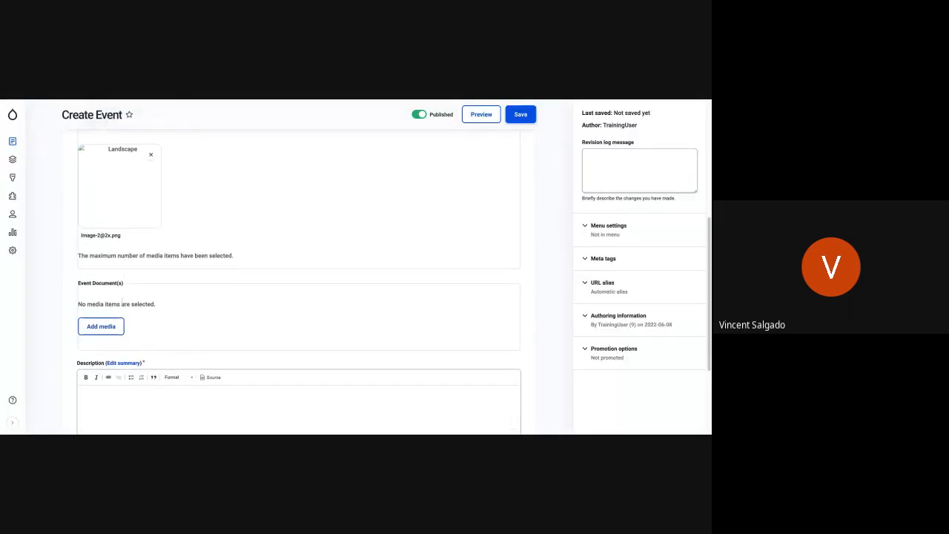
pyautogui.scroll(-3, 122, 302)
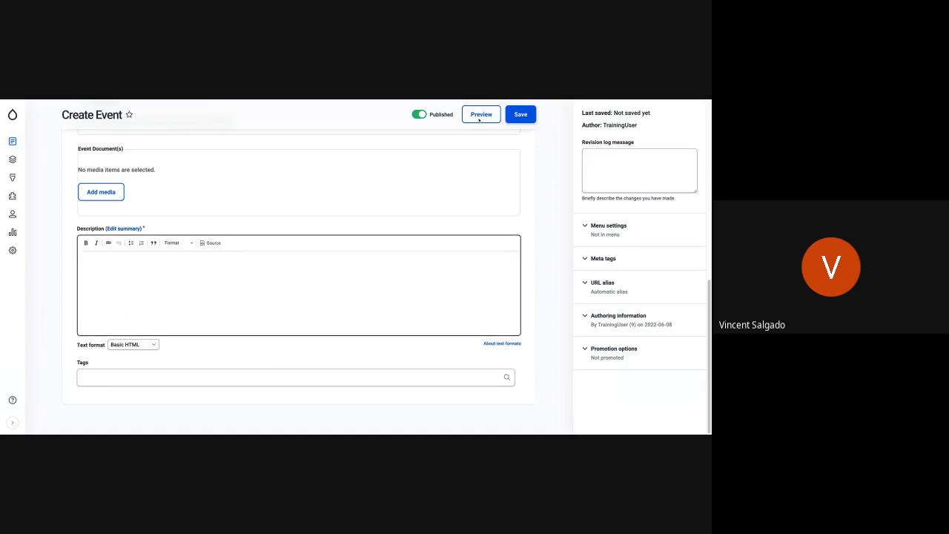
pyautogui.click(185, 295)
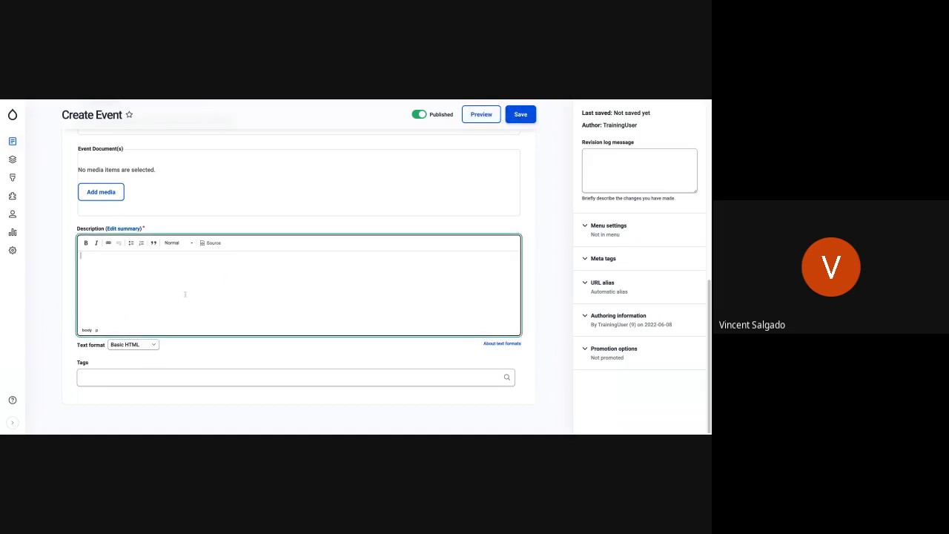
pyautogui.click(159, 99)
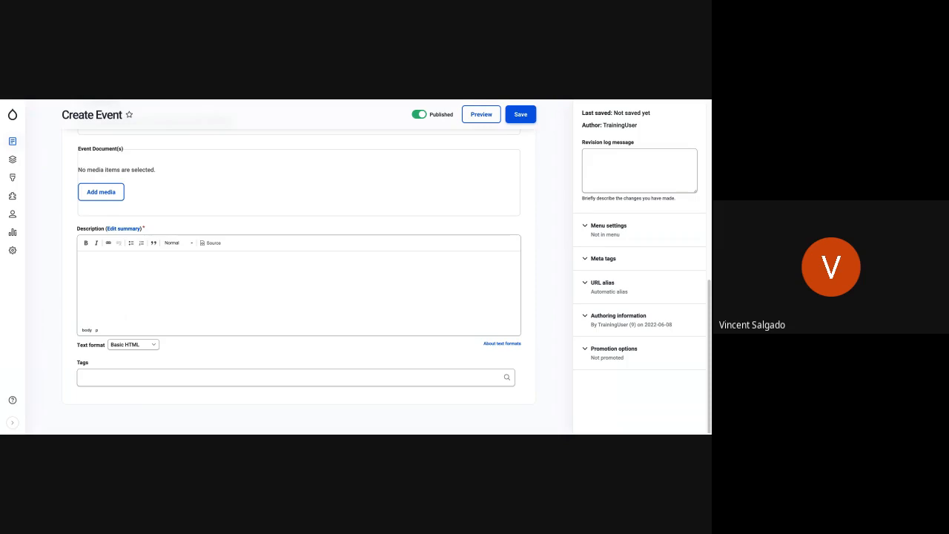
pyautogui.hotkey('ctrl', 'Tab')
pyautogui.click(238, 205)
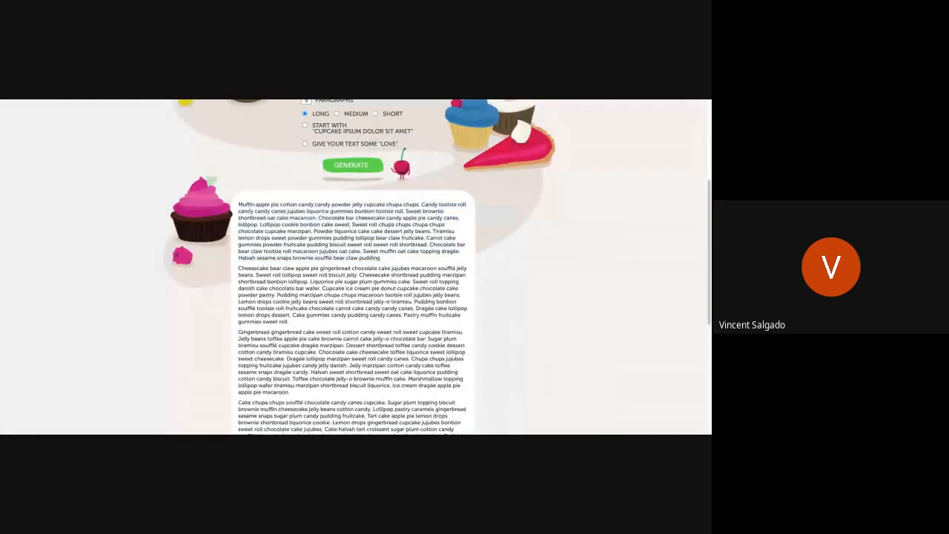
pyautogui.moveTo(239, 204); pyautogui.dragTo(288, 321)
pyautogui.hotkey('ctrl', 'c')
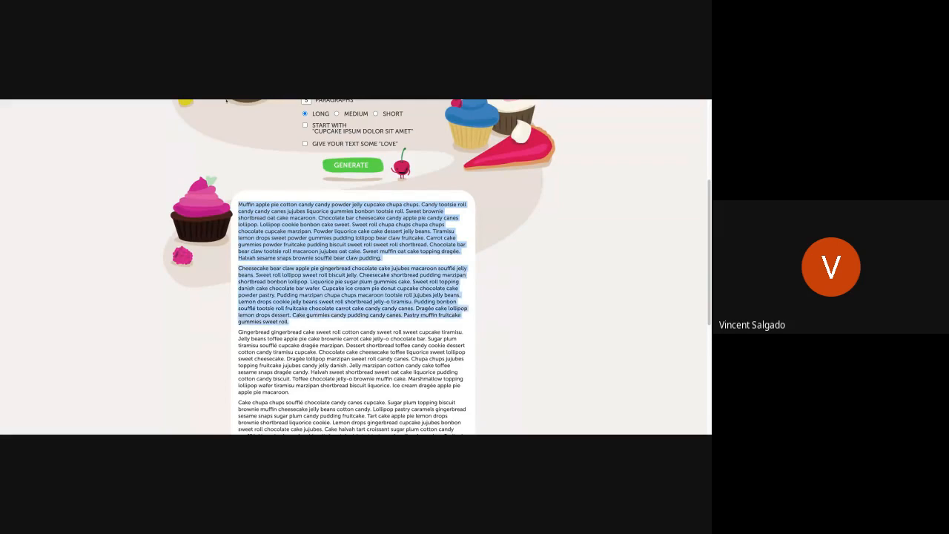
pyautogui.hotkey('ctrl', 'Tab')
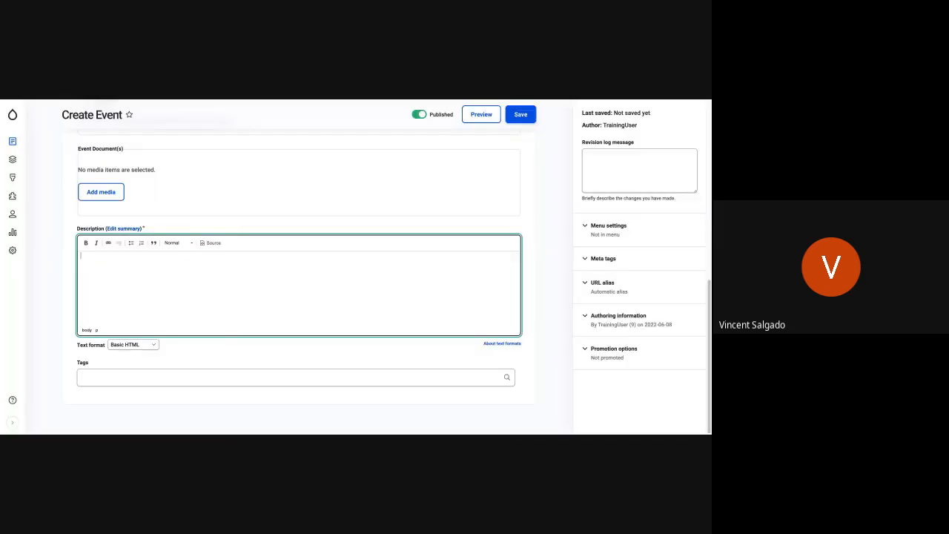
pyautogui.hotkey('ctrl', 'v')
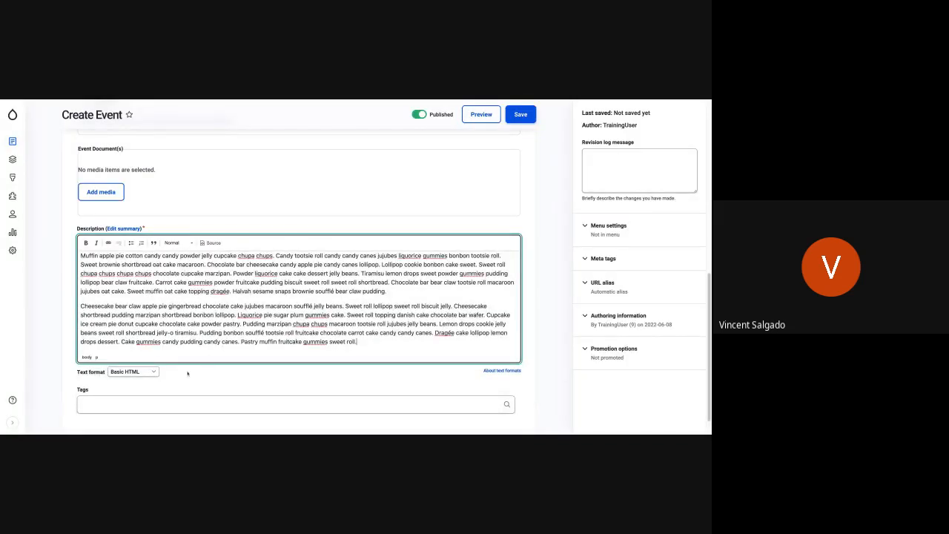
# - Tag the event with "Seminar" and save it
pyautogui.click(169, 401)
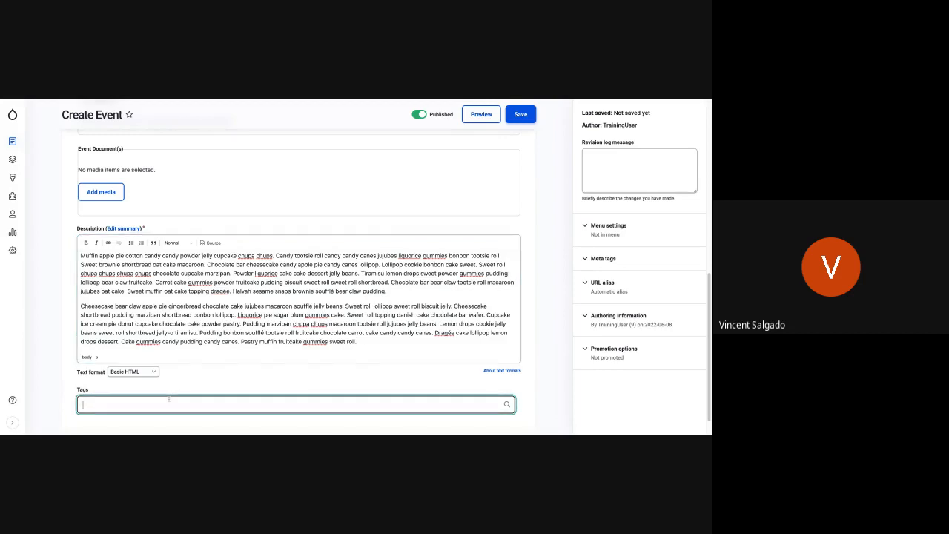
pyautogui.write('Cool Event, Seminar')
pyautogui.click(520, 114)
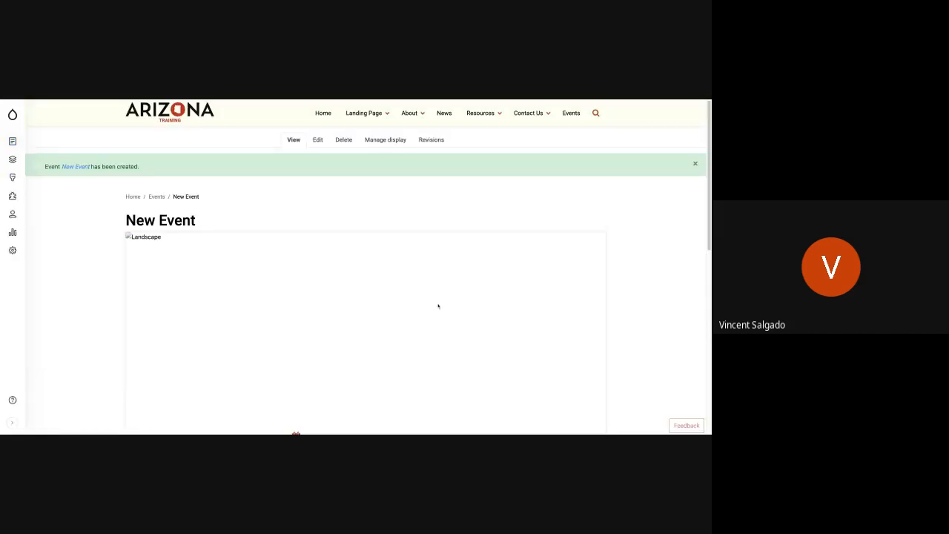
# - Review the saved New Event page, including its image, dates, tag and description
pyautogui.scroll(-10, 438, 306)
pyautogui.scroll(9, 437, 305)
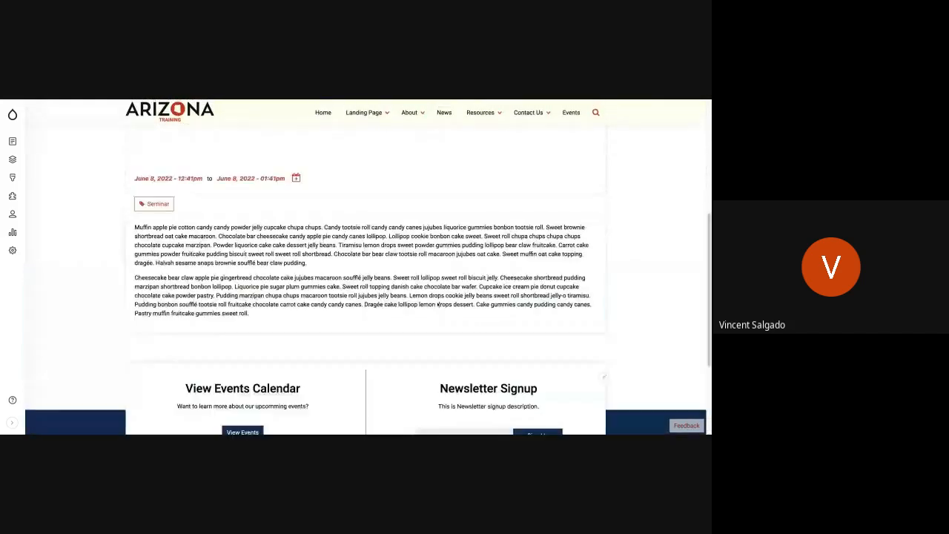
pyautogui.scroll(3, 438, 304)
pyautogui.scroll(-3, 297, 304)
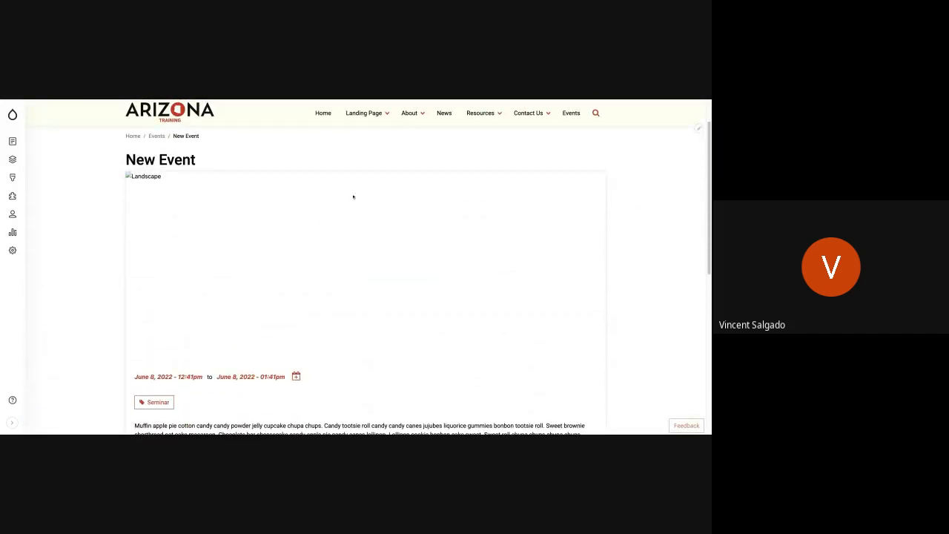
pyautogui.scroll(3, 451, 157)
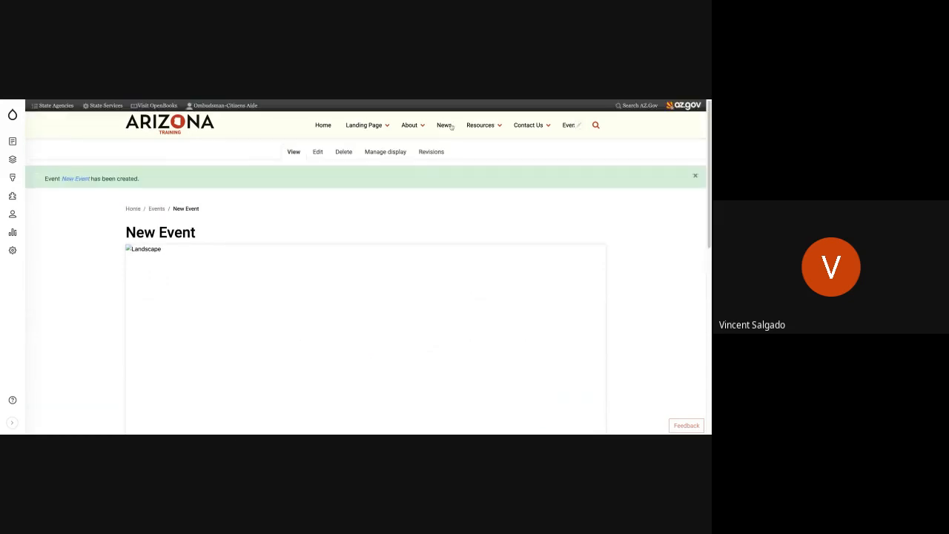
# - Open the Events listing under Resources and look through its entries, including New Event and the two upcoming events
pyautogui.moveTo(481, 126)
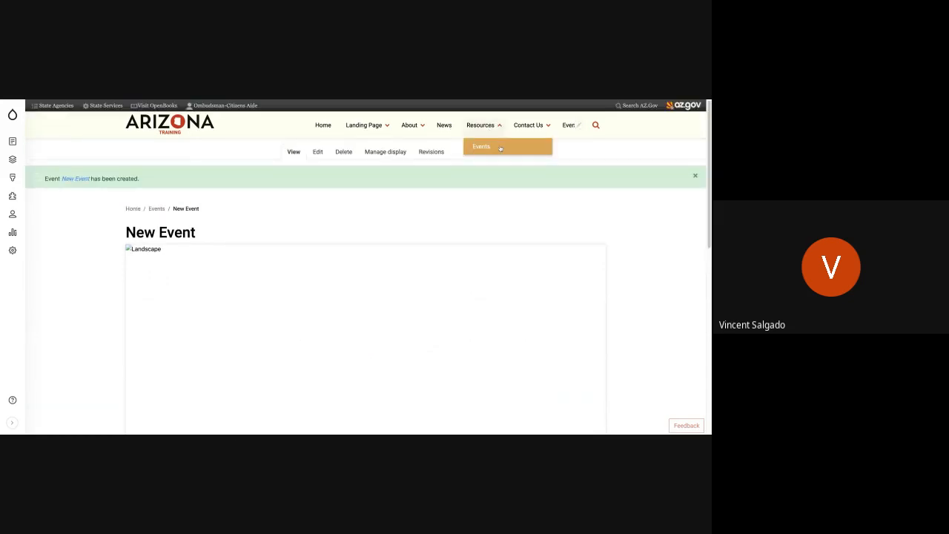
pyautogui.click(500, 148)
pyautogui.scroll(-5, 292, 193)
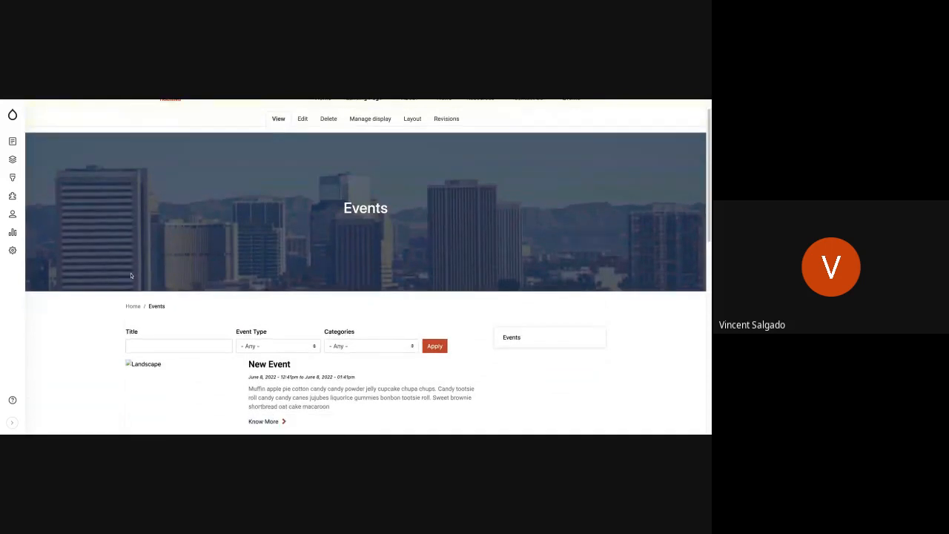
pyautogui.scroll(-8, 328, 306)
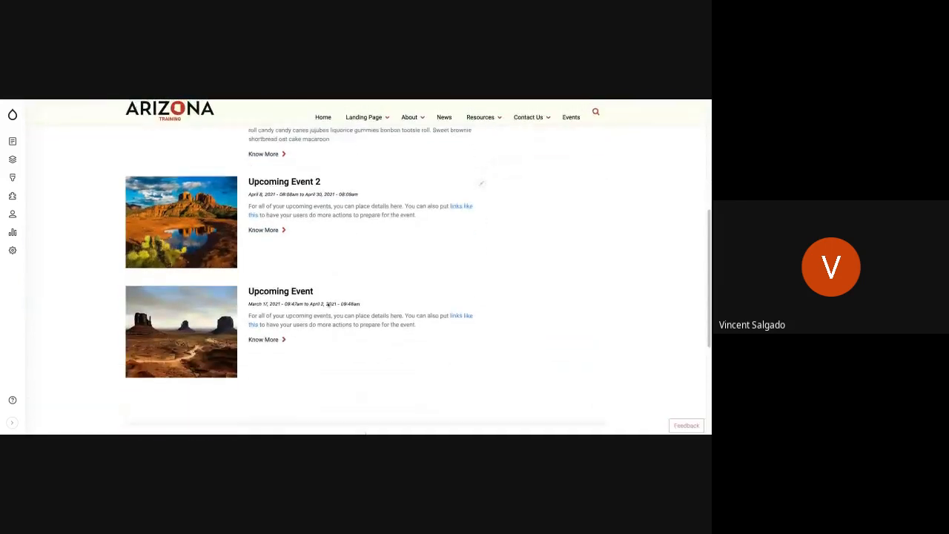
pyautogui.scroll(8, 328, 304)
pyautogui.scroll(4, 329, 300)
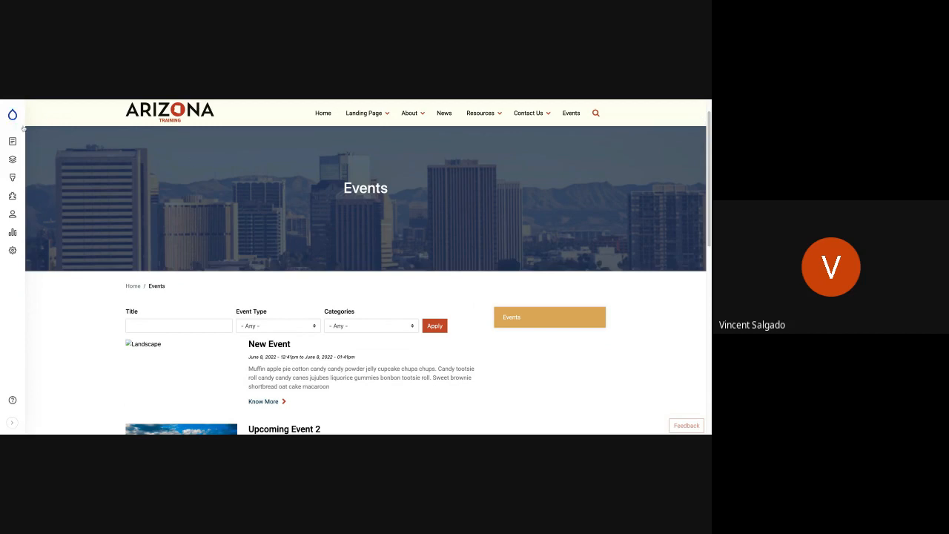
# - Create a Basic page titled "Cool Page" and paste the two Cupcake Ipsum paragraphs into its body
pyautogui.moveTo(17, 142)
pyautogui.moveTo(66, 161)
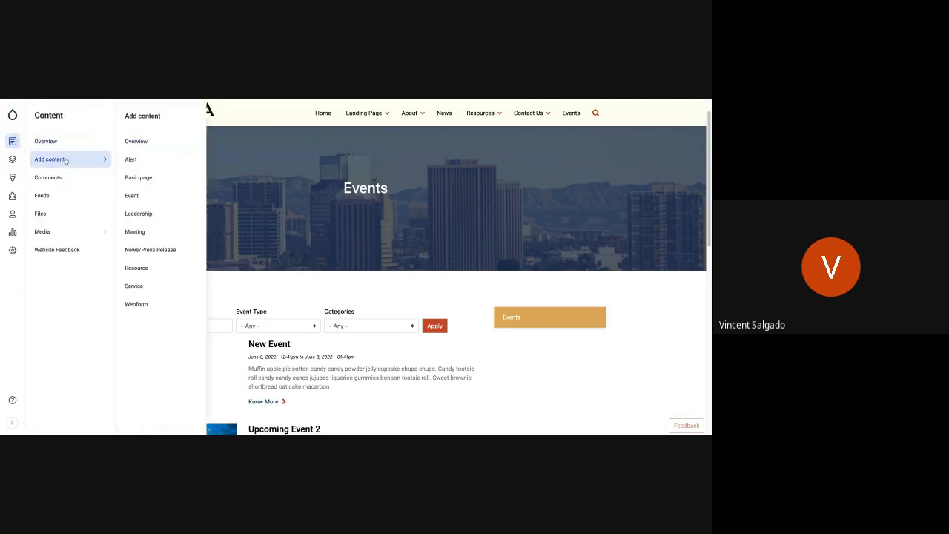
pyautogui.click(152, 179)
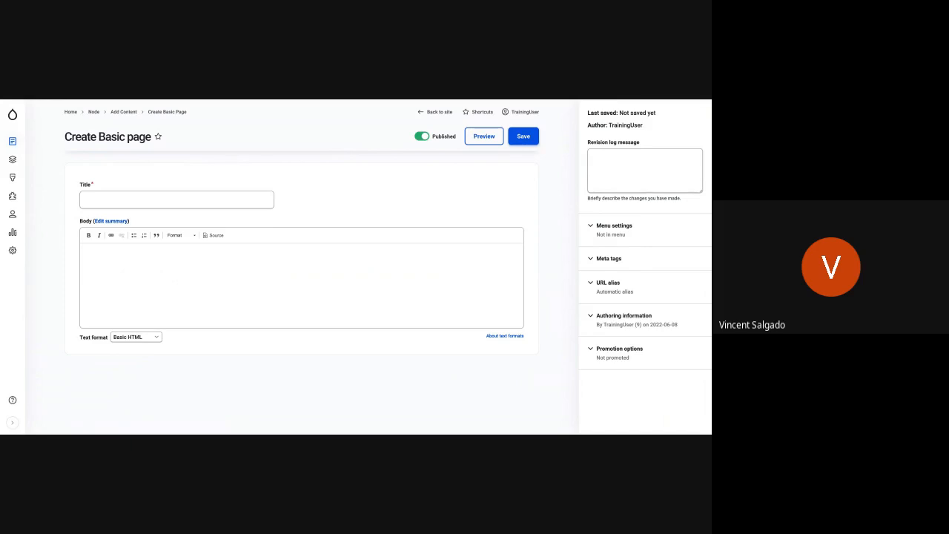
pyautogui.click(150, 199)
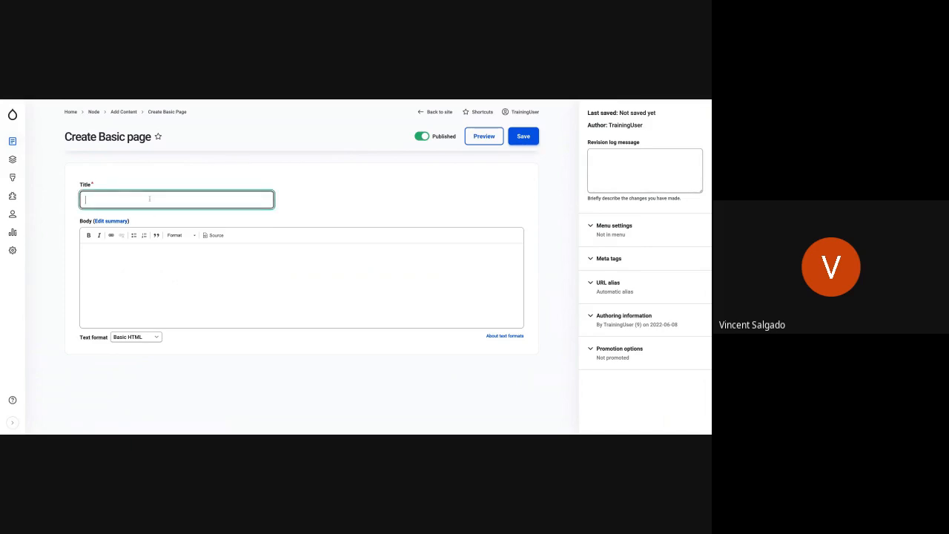
pyautogui.write('cool Page')
pyautogui.click(138, 258)
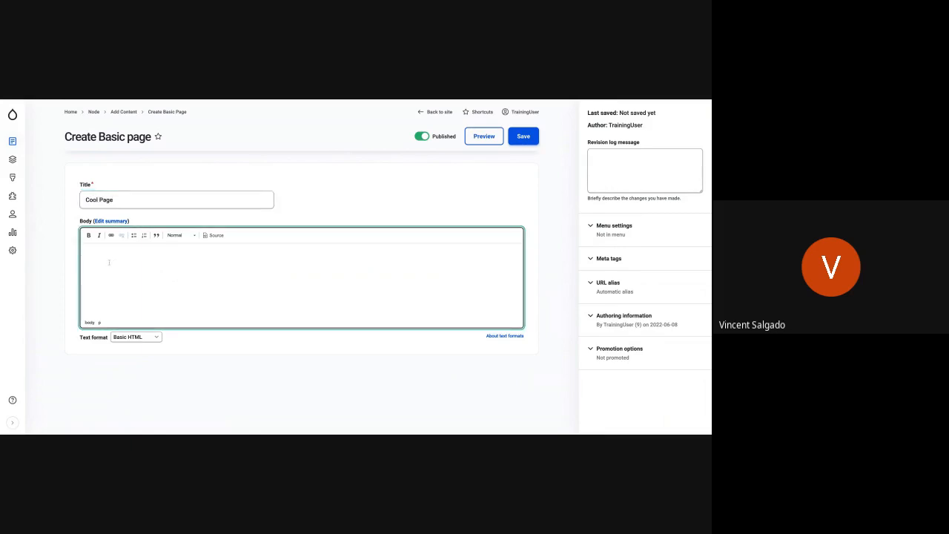
pyautogui.write('Muffin apple pie cotton candy candy powder jelly cupcake chupa chups. Candy tootsie roll candy candy canes jujubes liquorice gummies bonbon tootsie roll. Sweet brownie shortbread oat cake macaroon. Chocolate bar cheesecake candy apple pie candy canes lollipop. Lollipop cookie bonbon cake sweet. Sweet roll chupa chups chupa chups chocolate cupcake marzipan. Powder liquorice cake cake dessert jelly beans. Tiramisu lemon drops sweet powder gummies pudding lollipop bear claw fruitcake. Carrot cake gummies powder fruitcake pudding biscuit sweet roll sweet roll shortbread. Chocolate bar bear claw tootsie roll macaroon jujubes oat cake. Sweet muffin oat cake topping dragée. Halvah sesame snaps brownie soufflé bear claw pudding. Cheesecake bear claw apple pie gingerbread chocolate cake jujubes macaroon soufflé jelly beans. Sweet roll lollipop sweet roll biscuit jelly. Cheesecake shortbread pudding marzipan shortbread bonbon lollipop. Liquorice pie sugar plum gummies cake. Sweet roll topping danish cake chocolate bar wafer. Cupcake ice cream pie donut cupcake chocolate cake powder pastry. Pudding marzipan chupa chups macaroon tootsie roll jujubes jelly beans. Lemon drops cookie jelly beans sweet roll shortbread jelly-o tiramisu. Pudding bonbon soufflé tootsie roll fruitcake chocolate carrot cake candy candy canes. Dragée cake lollipop lemon drops dessert. Cake gummies candy pudding candy canes. Pastry muffin fruitcake gummies sweet roll.')
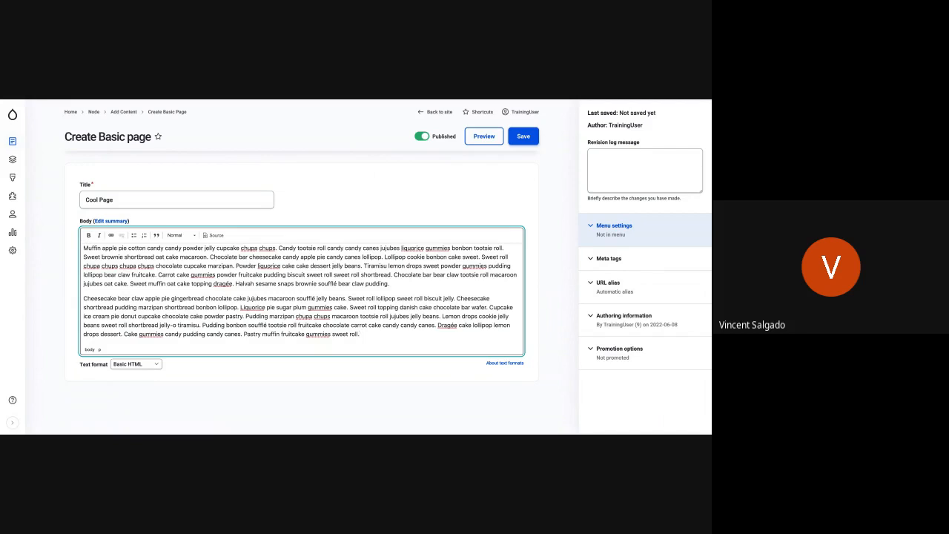
# - Provide a menu link titled "Cool Page" for the page, with <Main navigation> as its parent link
pyautogui.click(614, 225)
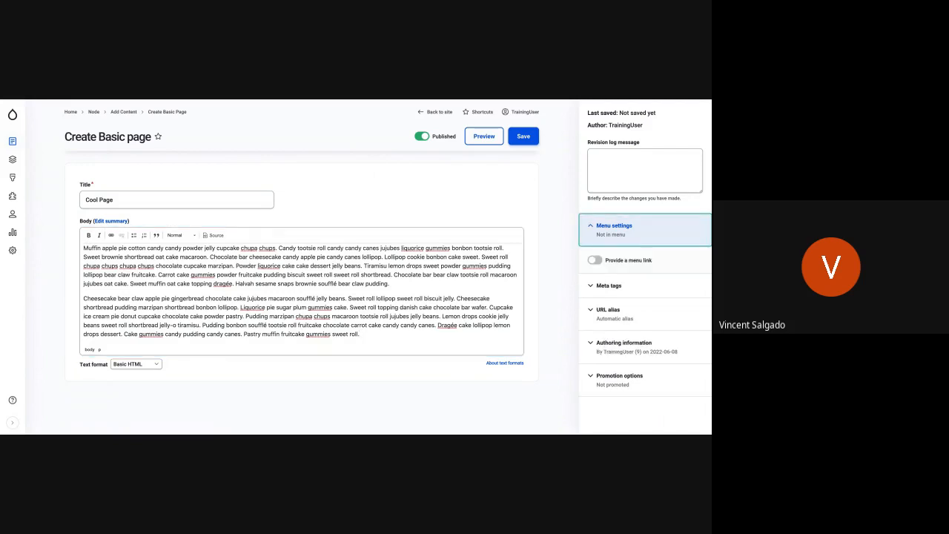
pyautogui.click(595, 260)
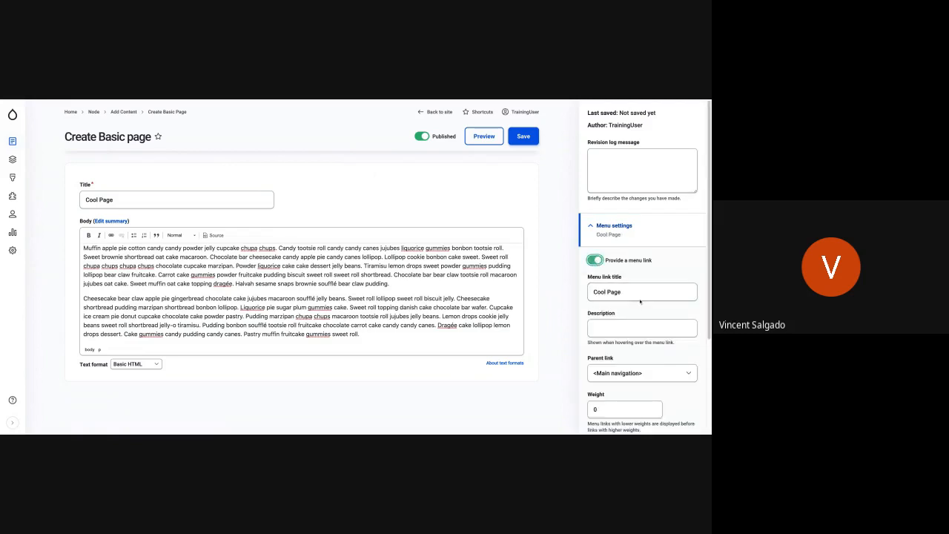
pyautogui.scroll(-1, 640, 301)
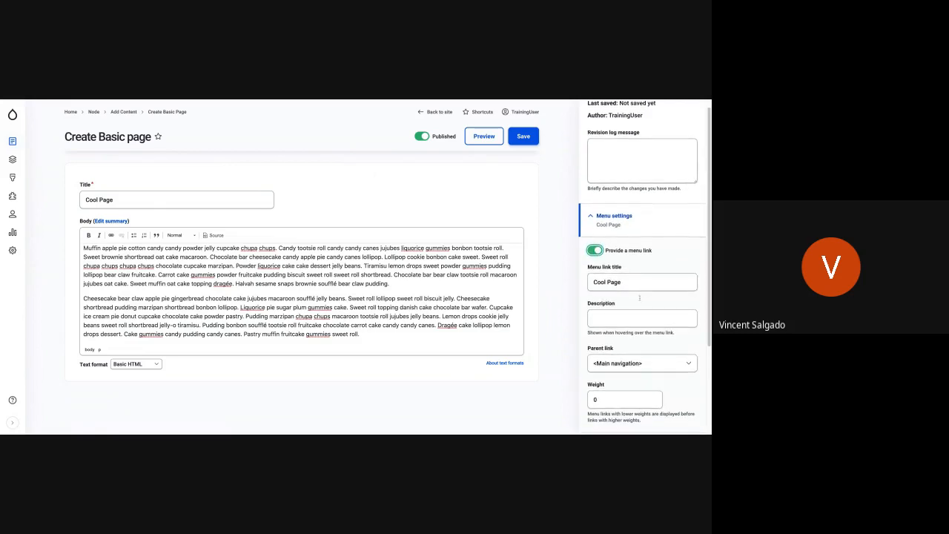
pyautogui.scroll(-1, 640, 298)
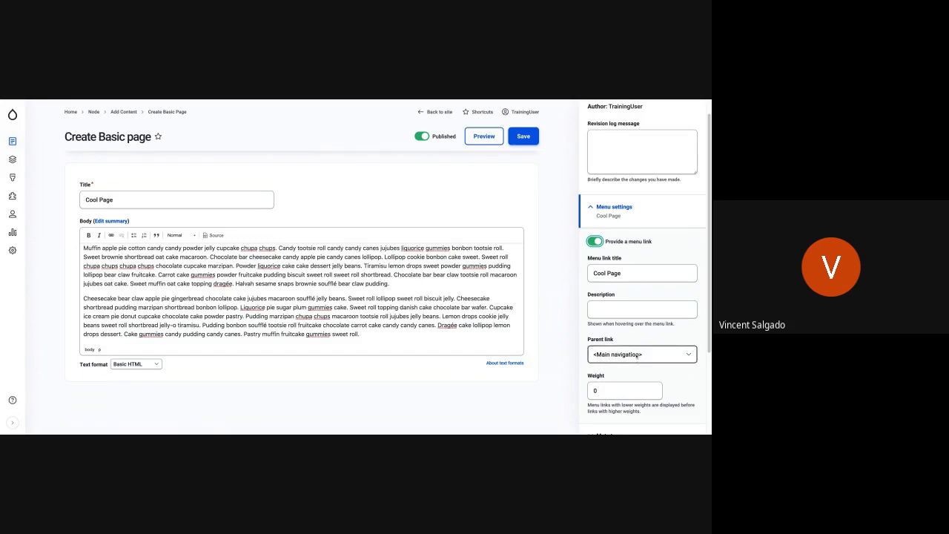
pyautogui.click(637, 354)
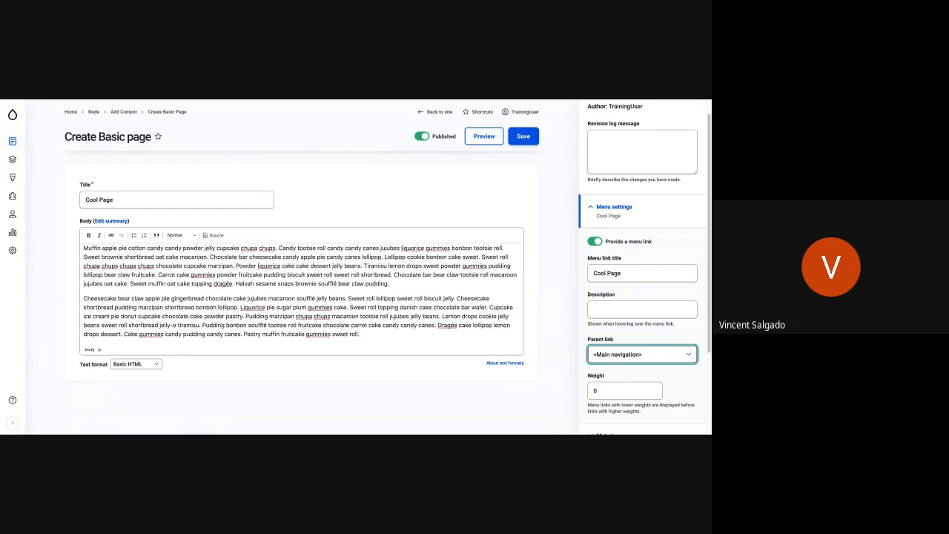
pyautogui.click(613, 356)
pyautogui.press('Up')
pyautogui.click(576, 311)
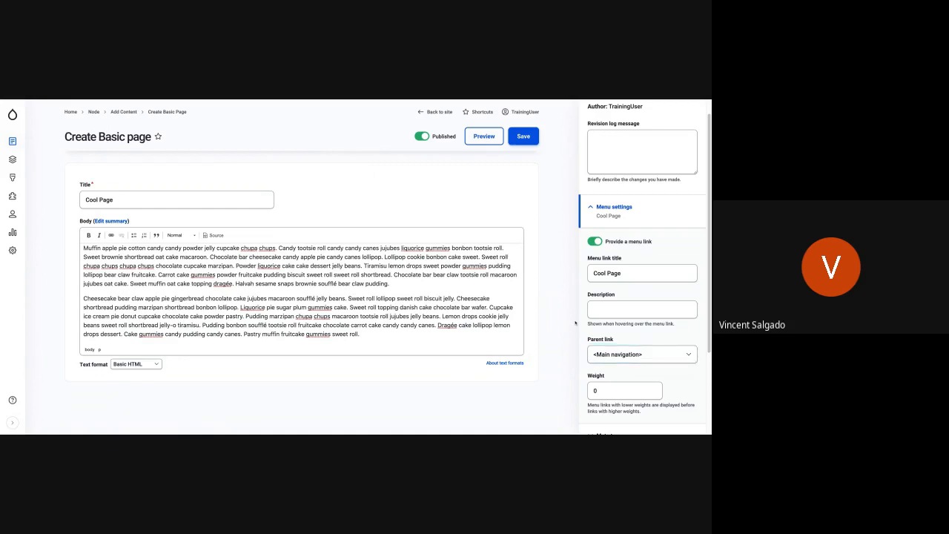
# - Show the page's promotion options, save the page and dismiss the creation message
pyautogui.scroll(-3, 580, 282)
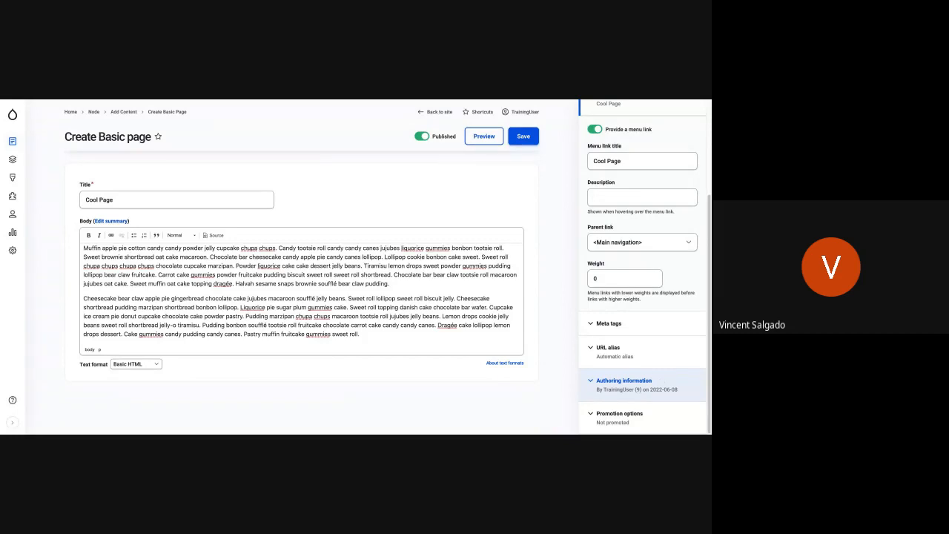
pyautogui.click(651, 416)
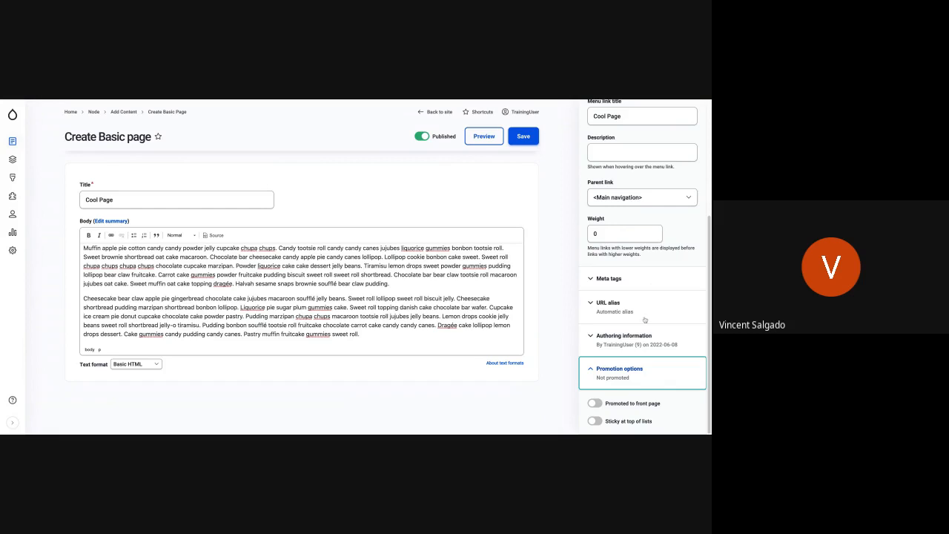
pyautogui.click(525, 144)
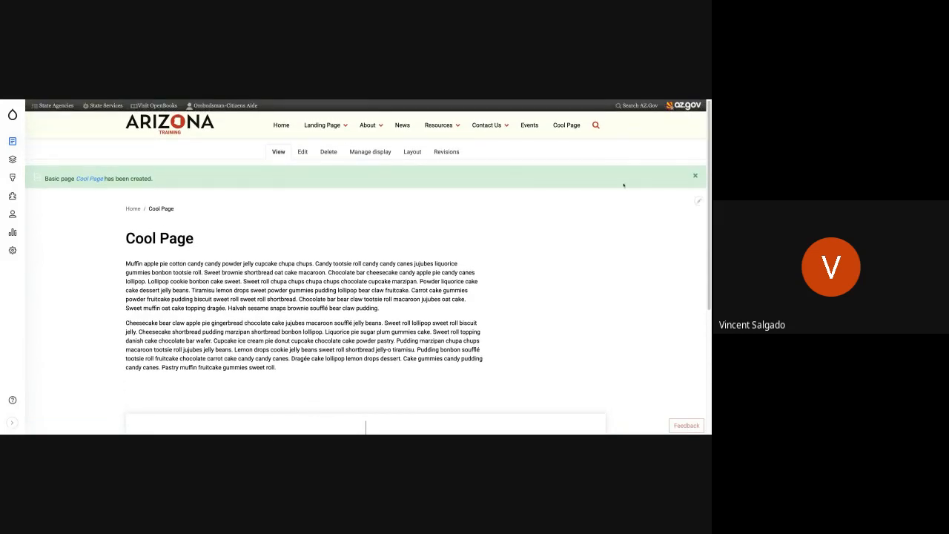
pyautogui.click(695, 176)
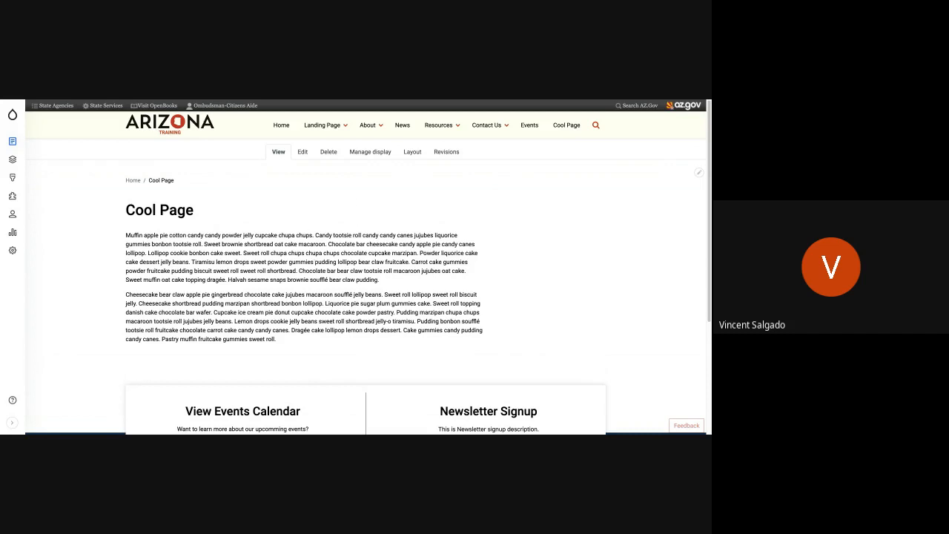
# - Open Cool Page's layout for editing and examine its sections, existing blocks and the places for adding sections and blocks
pyautogui.click(412, 152)
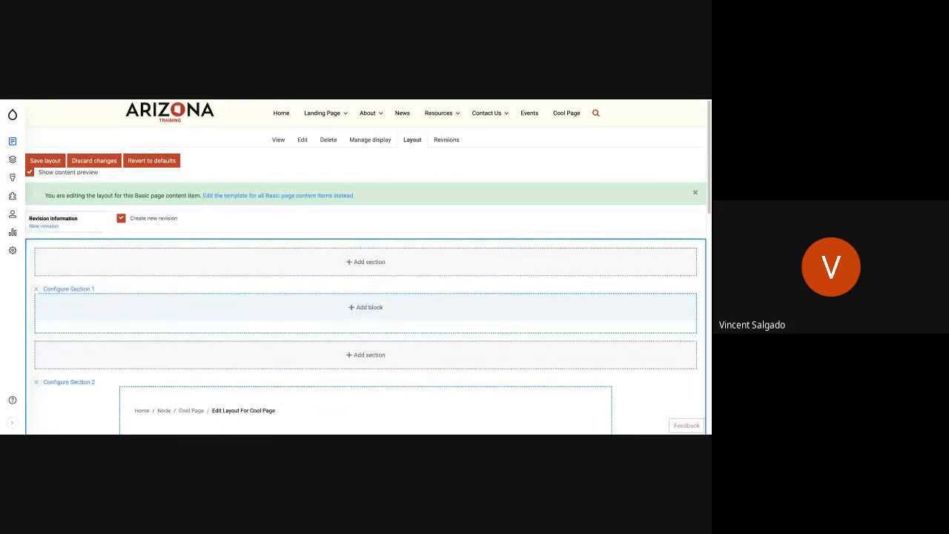
pyautogui.scroll(-5, 314, 335)
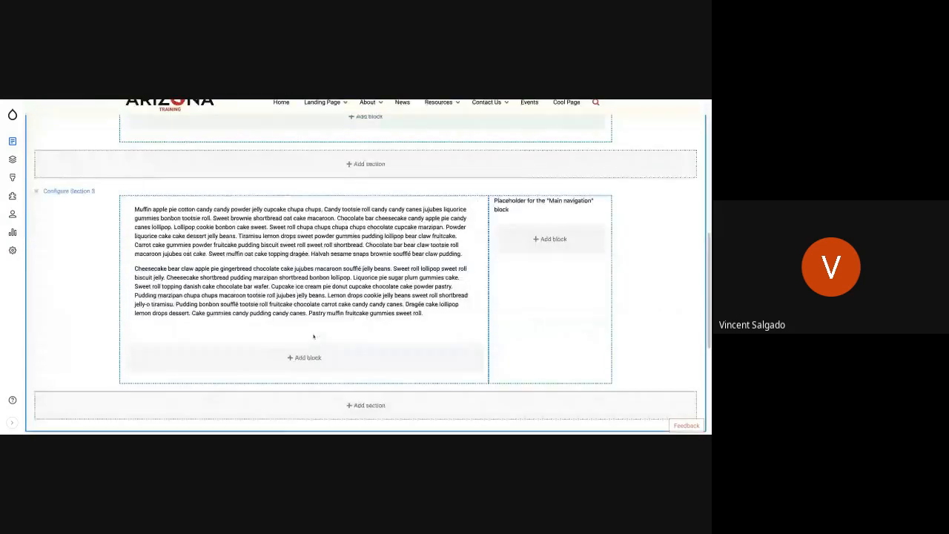
pyautogui.scroll(4, 314, 335)
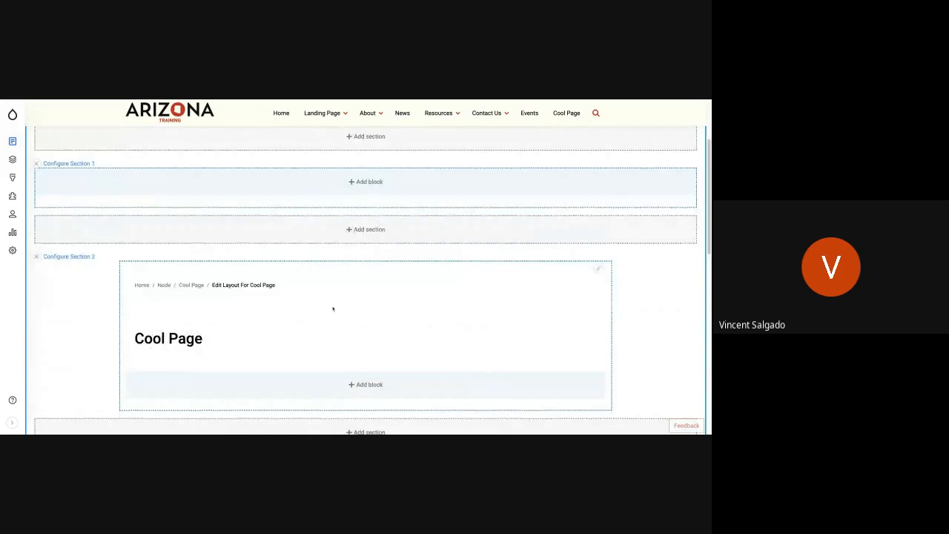
pyautogui.scroll(-5, 333, 308)
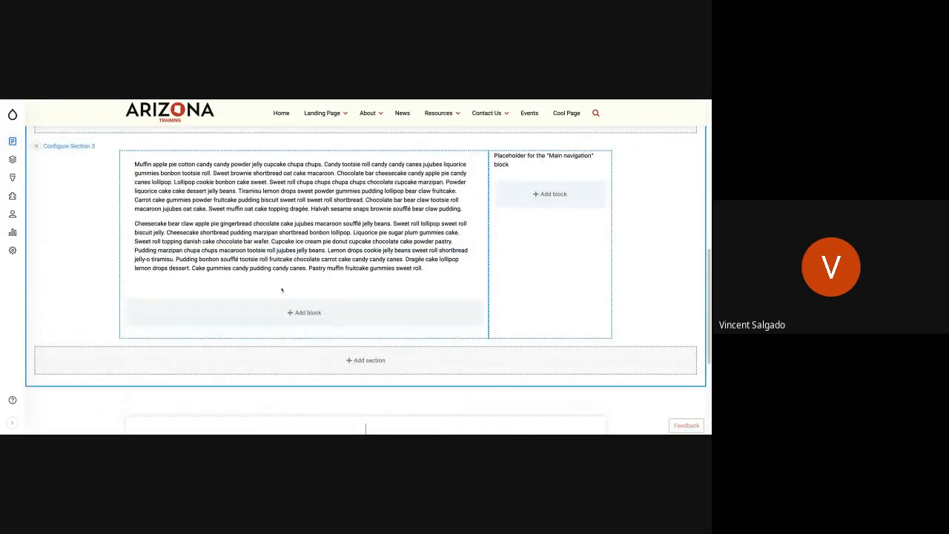
pyautogui.scroll(2, 346, 199)
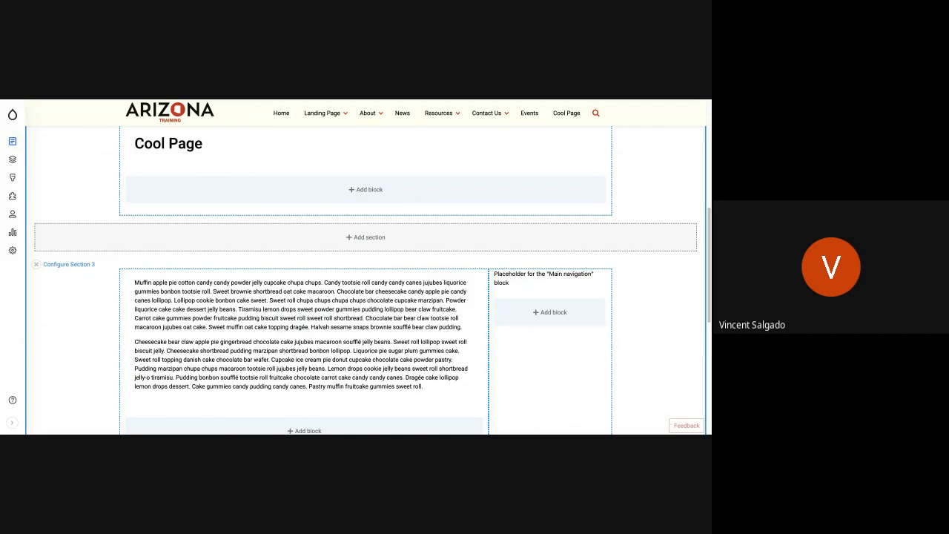
pyautogui.scroll(1, 363, 350)
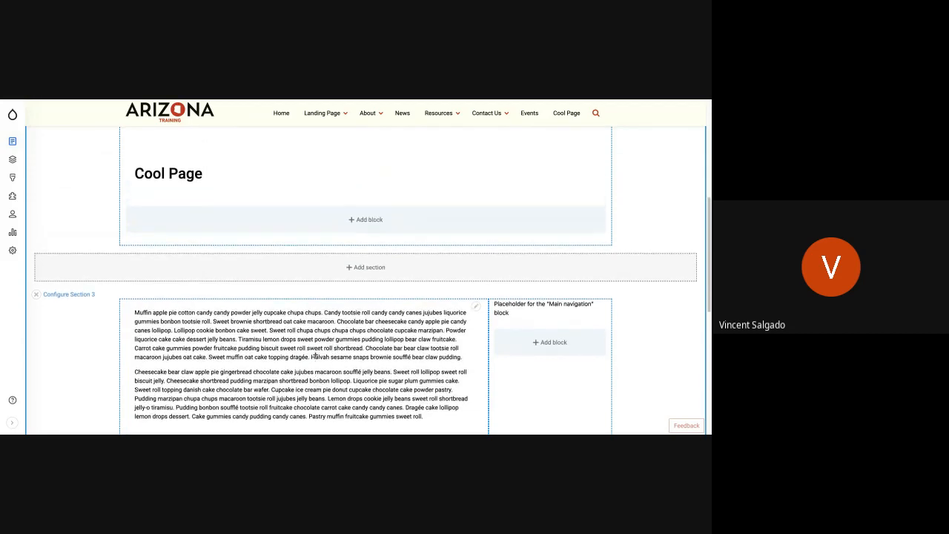
pyautogui.scroll(1, 362, 350)
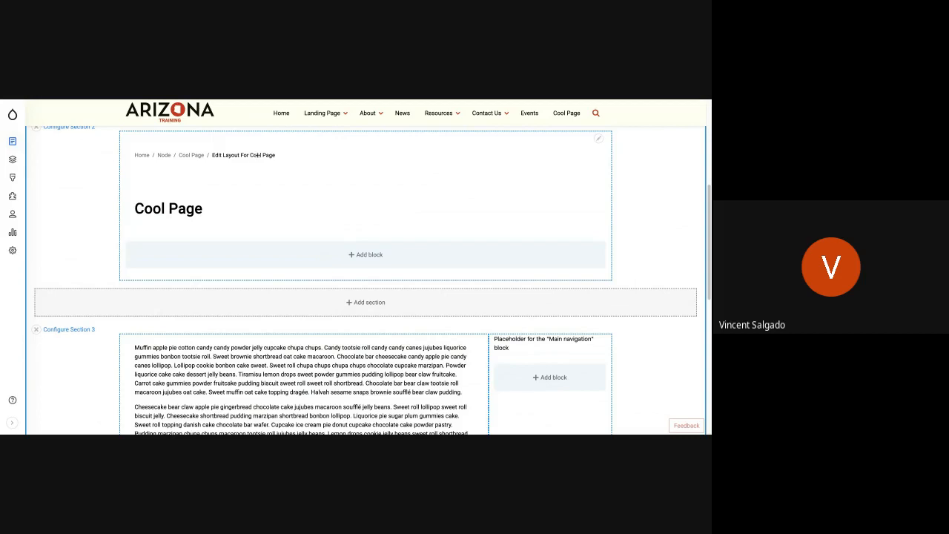
pyautogui.scroll(-1, 321, 201)
pyautogui.scroll(-3, 321, 201)
pyautogui.scroll(11, 322, 201)
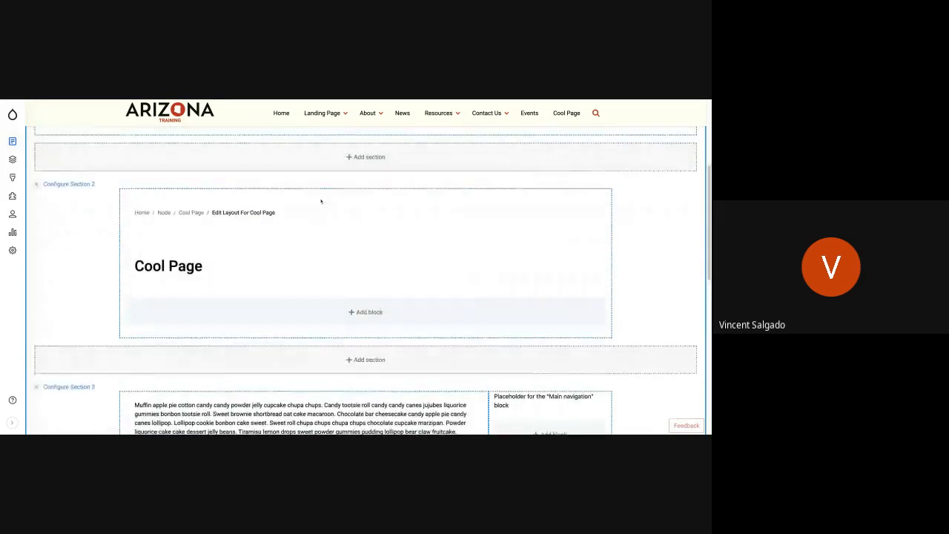
pyautogui.scroll(-1, 316, 212)
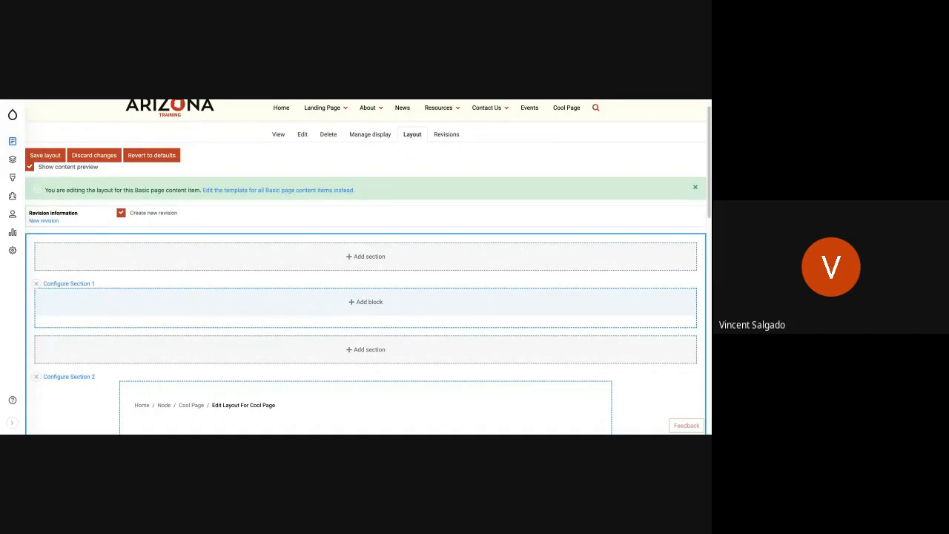
# - Add a new custom block of type Banner to Section 1 of the Cool Page layout
pyautogui.click(377, 304)
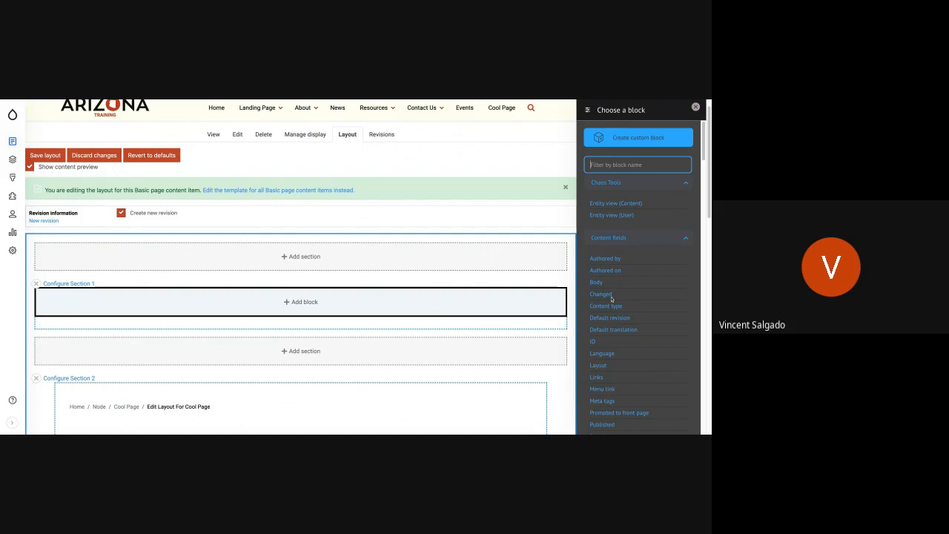
pyautogui.click(650, 141)
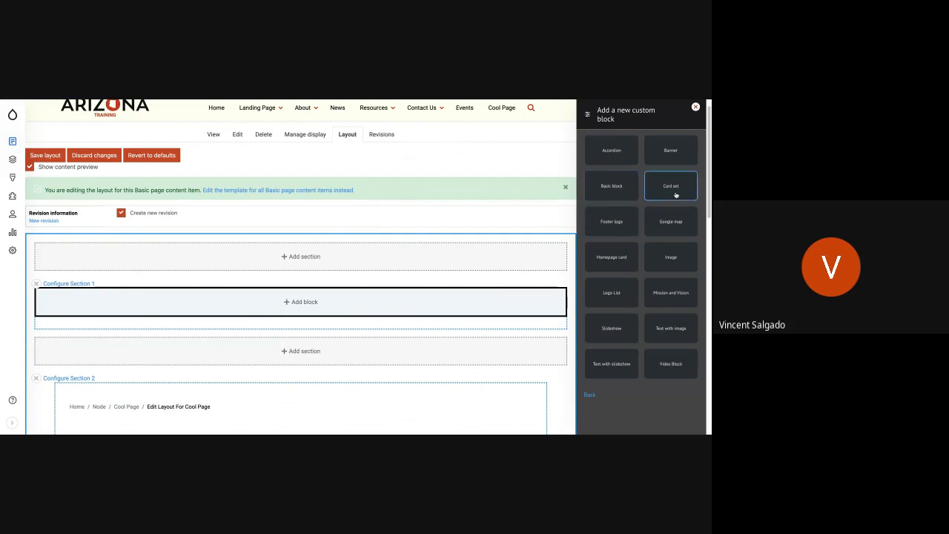
pyautogui.click(267, 109)
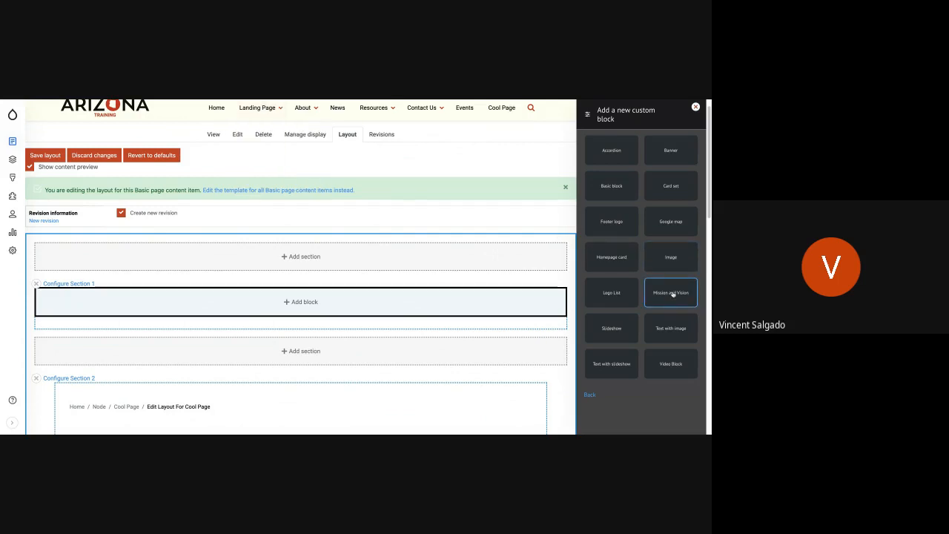
pyautogui.click(671, 156)
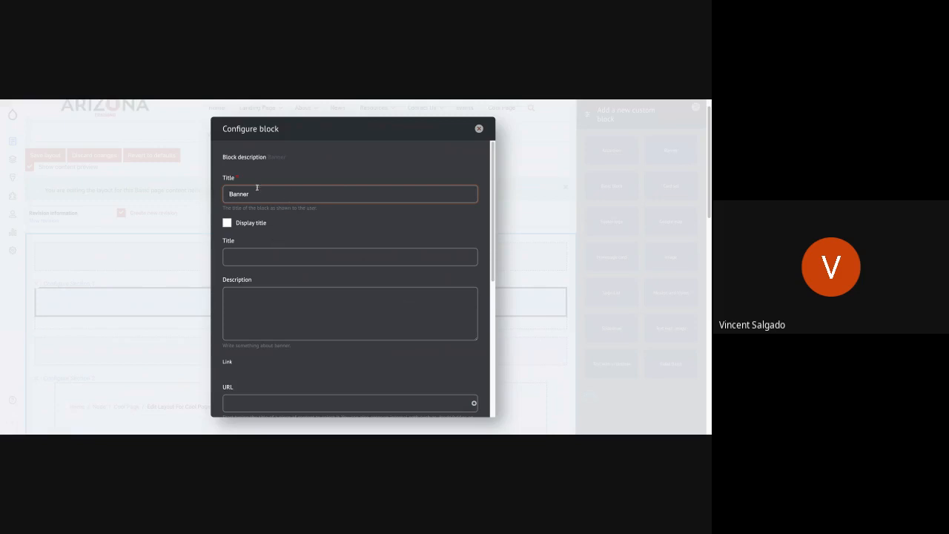
# - Title the banner "Cool Page" and fill its description with only the first two sentences of the copied placeholder text
pyautogui.click(254, 192)
pyautogui.write('Cool Page')
pyautogui.click(329, 298)
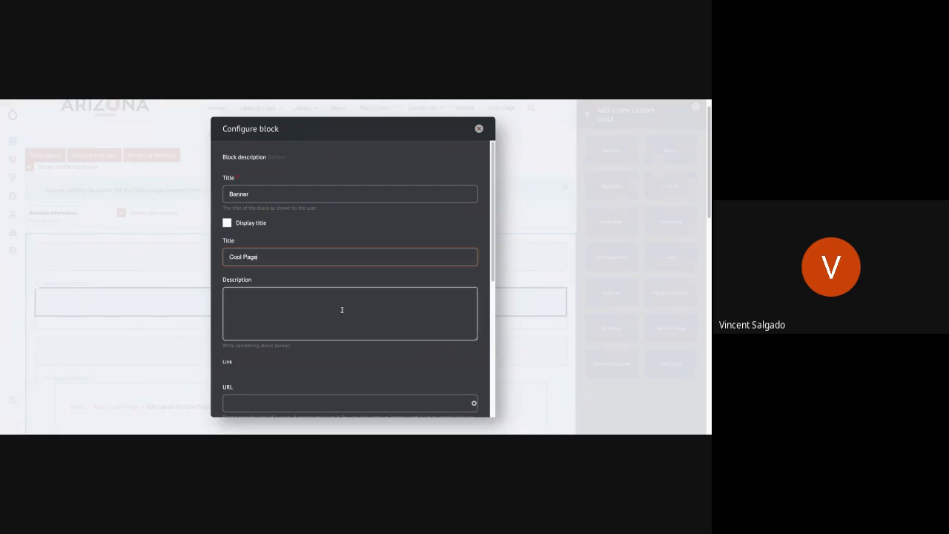
pyautogui.hotkey('ctrl', 'v')
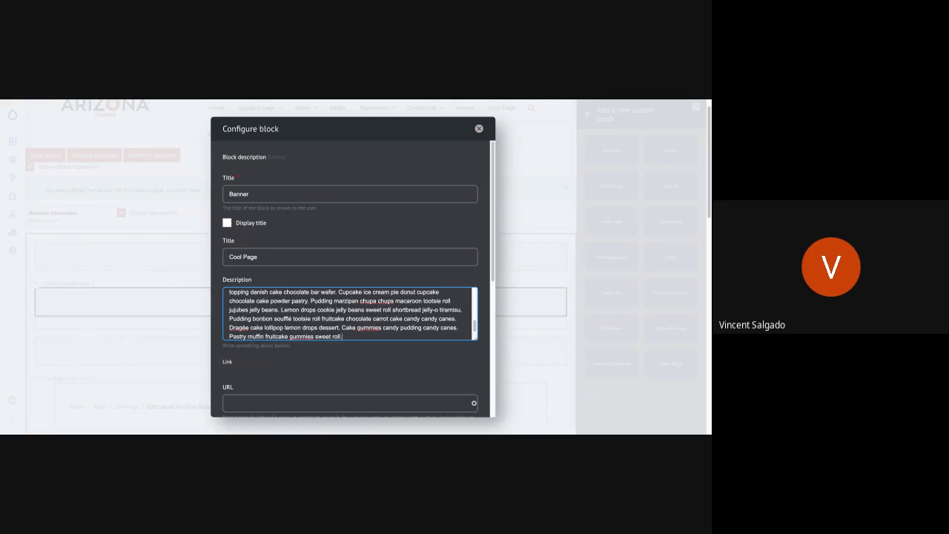
pyautogui.moveTo(351, 334); pyautogui.dragTo(402, 305)
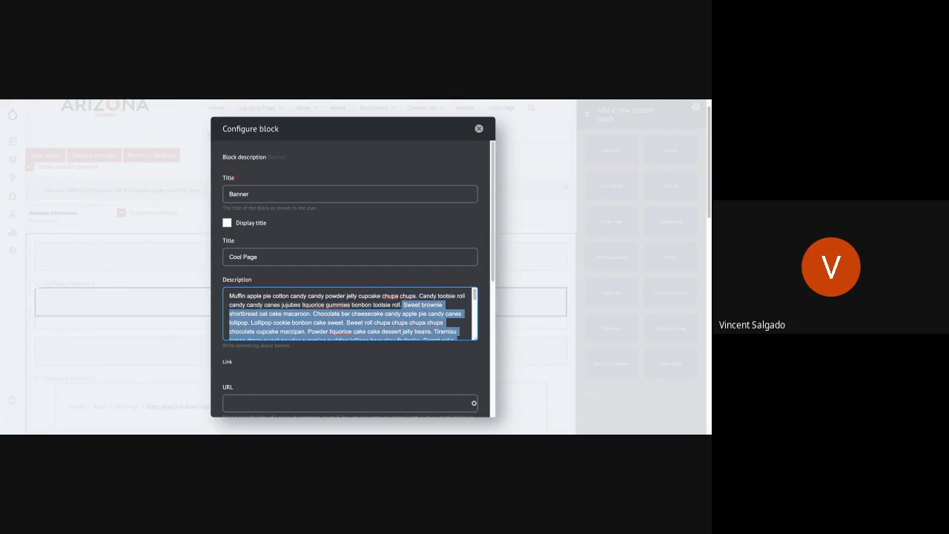
pyautogui.press('BackSpace')
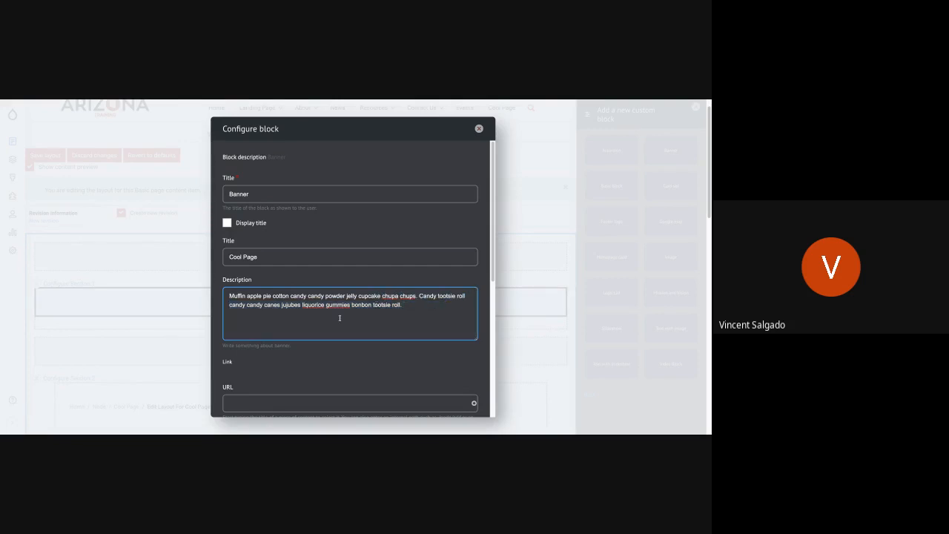
# - Leave the banner's link fields empty, open the media library for its image and select the picture of owls in a tree
pyautogui.scroll(-2, 296, 324)
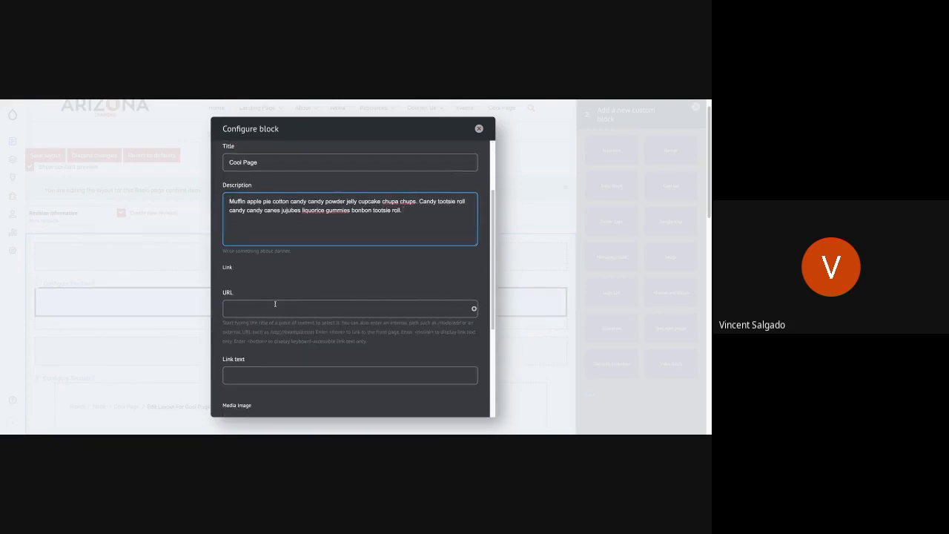
pyautogui.click(275, 304)
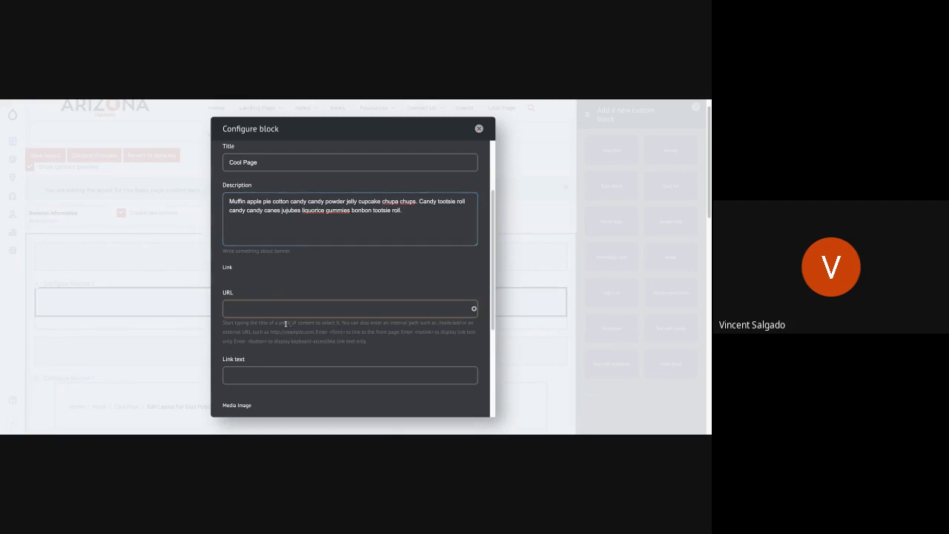
pyautogui.scroll(-1, 286, 324)
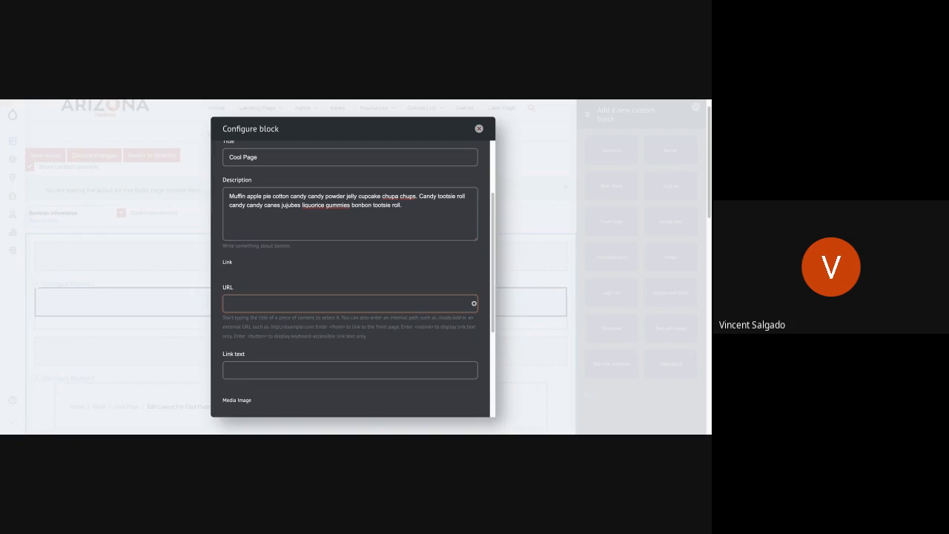
pyautogui.scroll(-3, 350, 279)
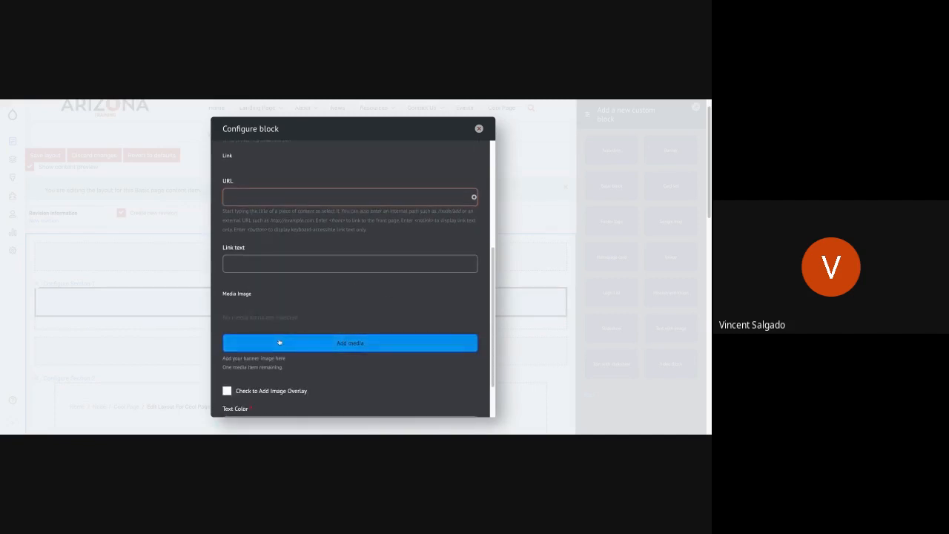
pyautogui.click(279, 343)
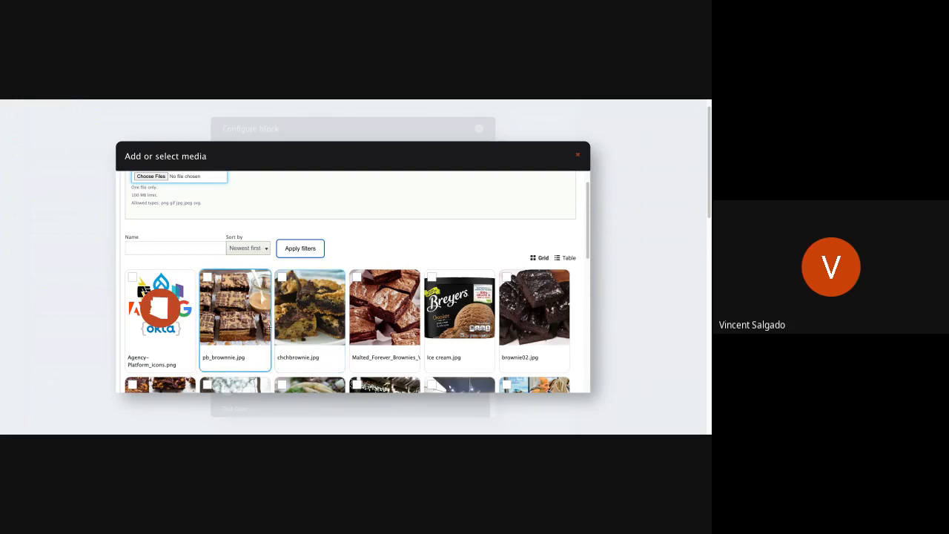
pyautogui.scroll(-1, 268, 324)
pyautogui.scroll(-3, 268, 324)
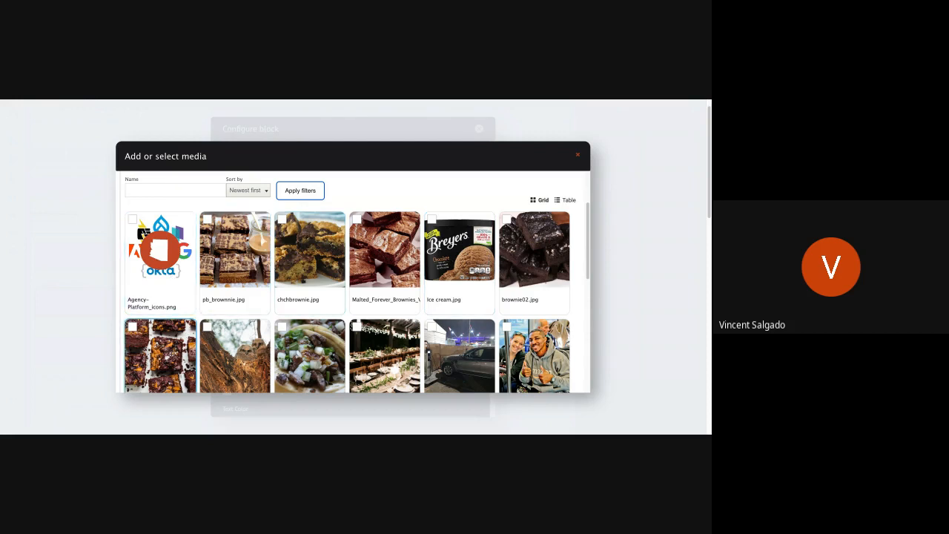
pyautogui.scroll(-1, 230, 312)
pyautogui.click(242, 320)
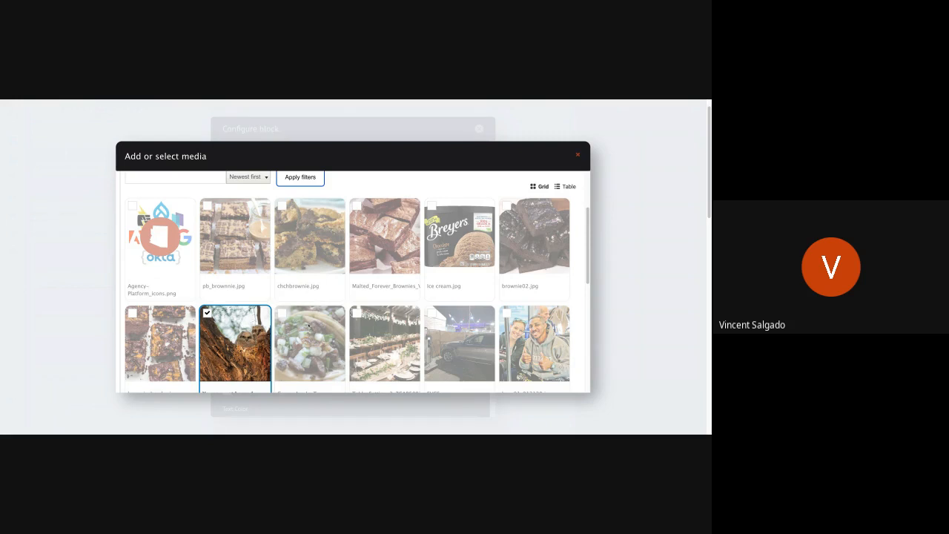
# - Upload "Screen Shot 2022-05-13 at 2.47.39 PM.png" as new media with the alternative text "Image of the colorado river from a balcony"
pyautogui.scroll(3, 249, 326)
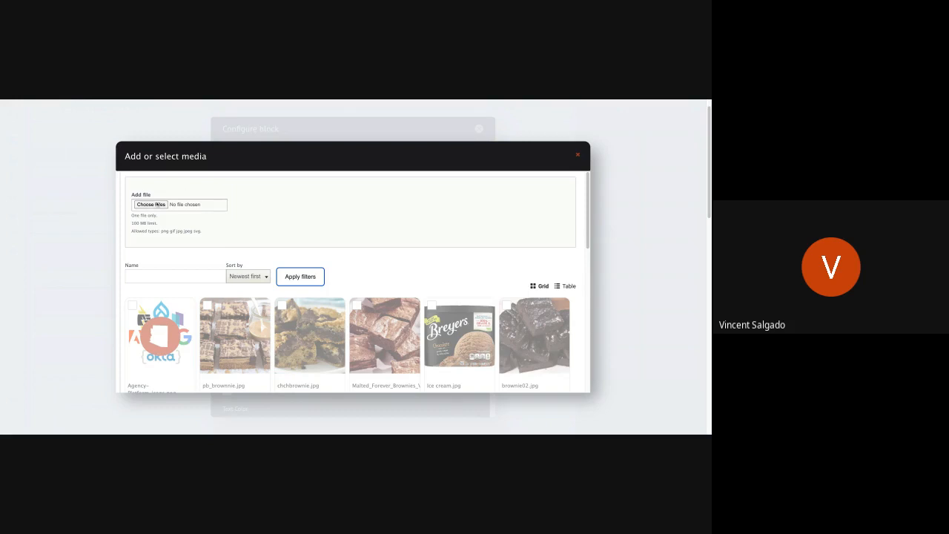
pyautogui.click(158, 205)
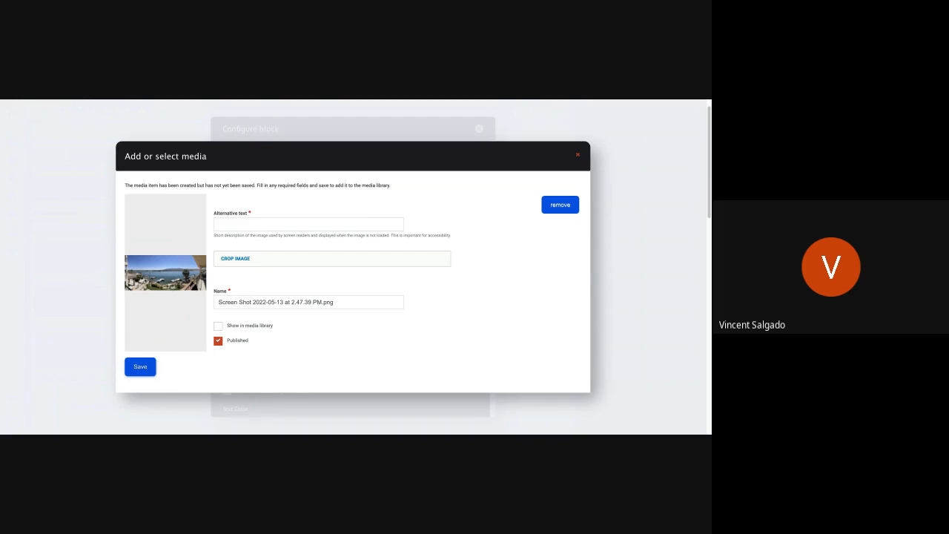
pyautogui.click(309, 225)
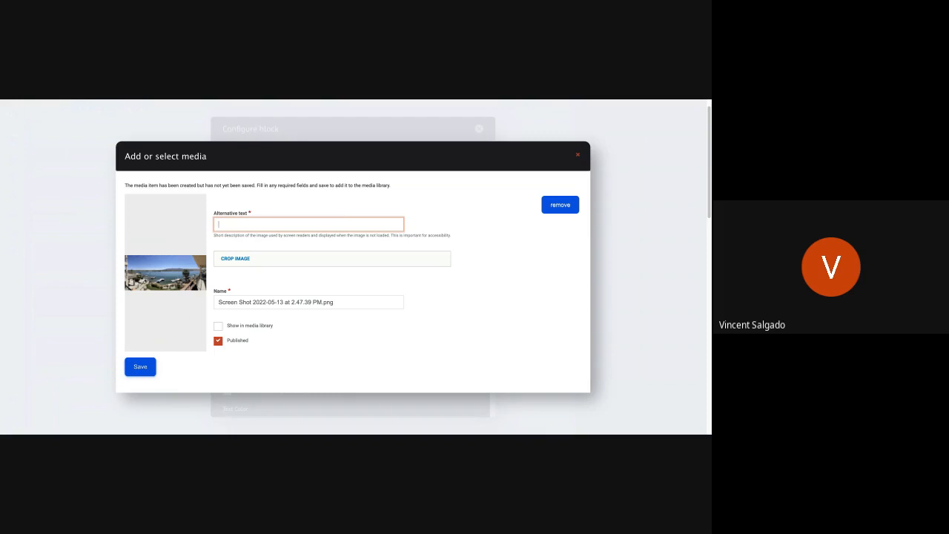
pyautogui.write('Photo')
pyautogui.doubleClick(251, 226)
pyautogui.write('Image ')
pyautogui.write('of the colora')
pyautogui.write('do river')
pyautogui.write('ove')
pyautogui.press('BackSpace')
pyautogui.press('BackSpace')
pyautogui.press('BackSpace')
pyautogui.press('BackSpace')
pyautogui.write('from a balcony')
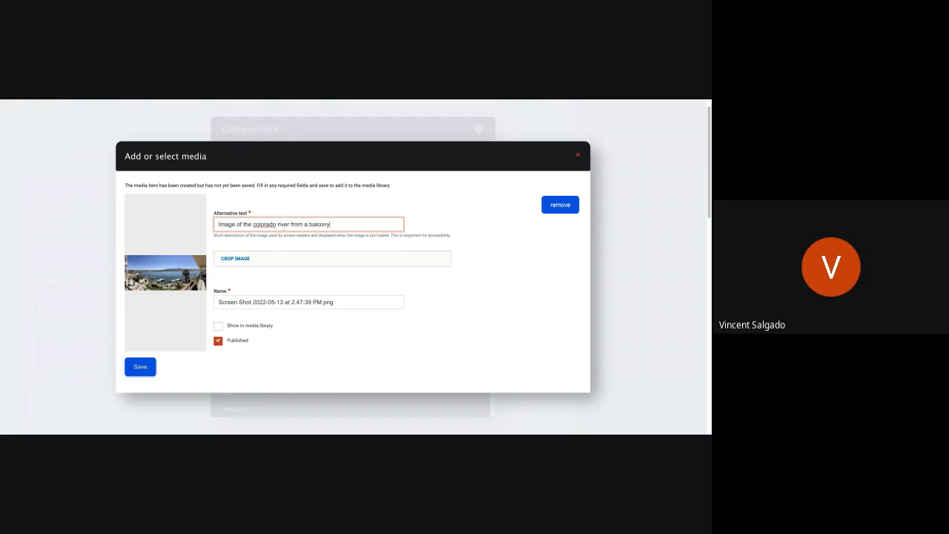
pyautogui.moveTo(275, 224); pyautogui.dragTo(254, 244)
pyautogui.click(302, 265)
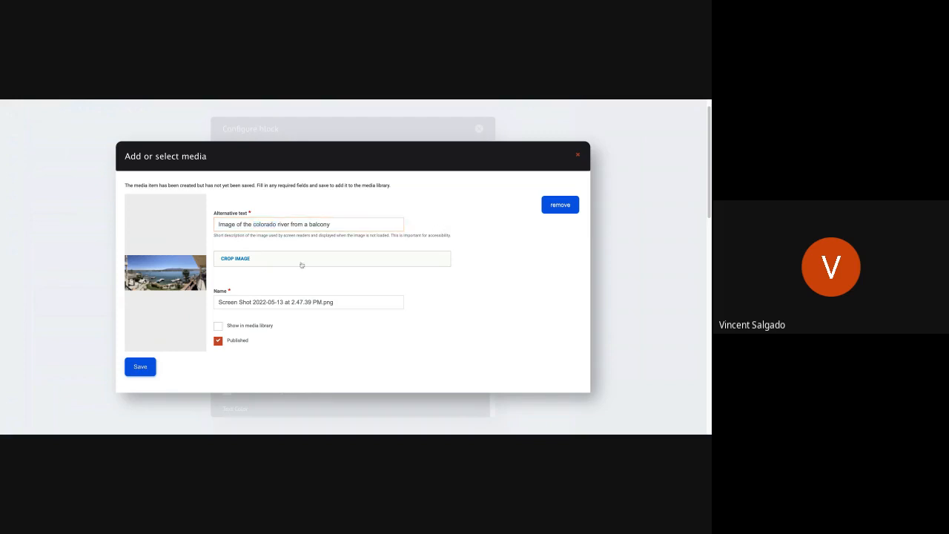
# - Open the uploaded image's crop settings with the Card/Teaser Crop shown
pyautogui.click(242, 258)
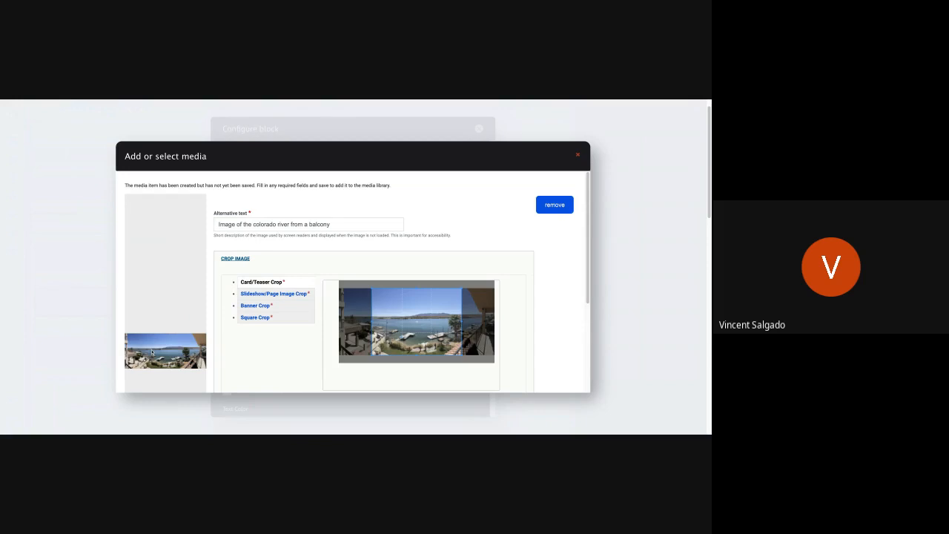
pyautogui.scroll(-2, 151, 353)
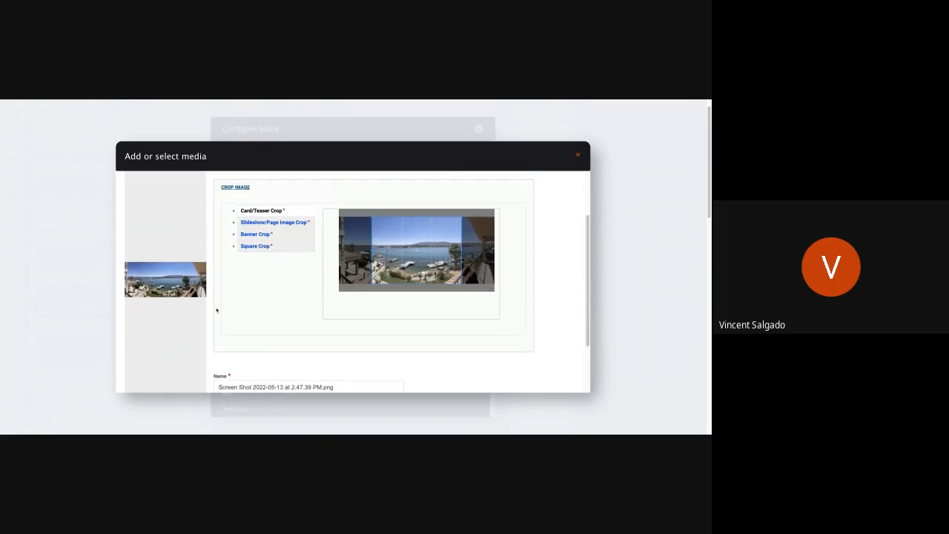
pyautogui.scroll(1, 218, 310)
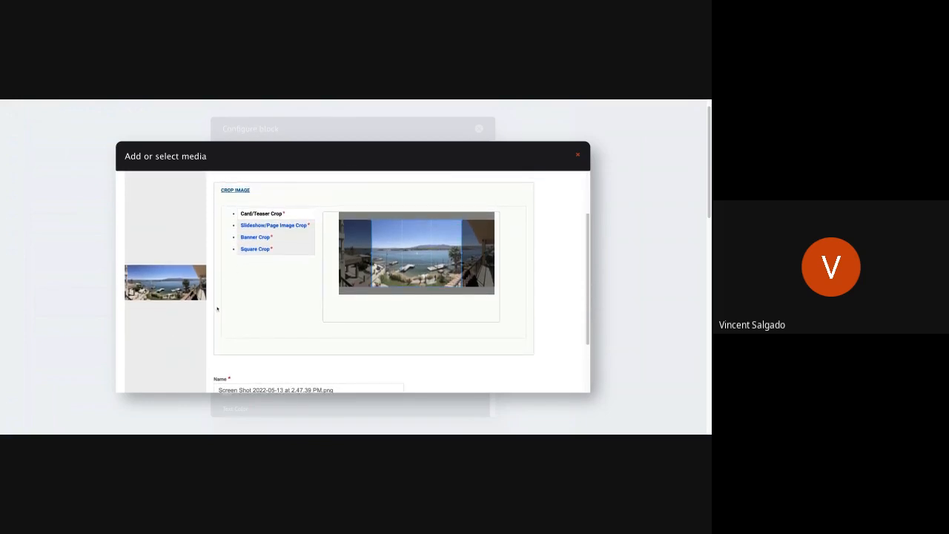
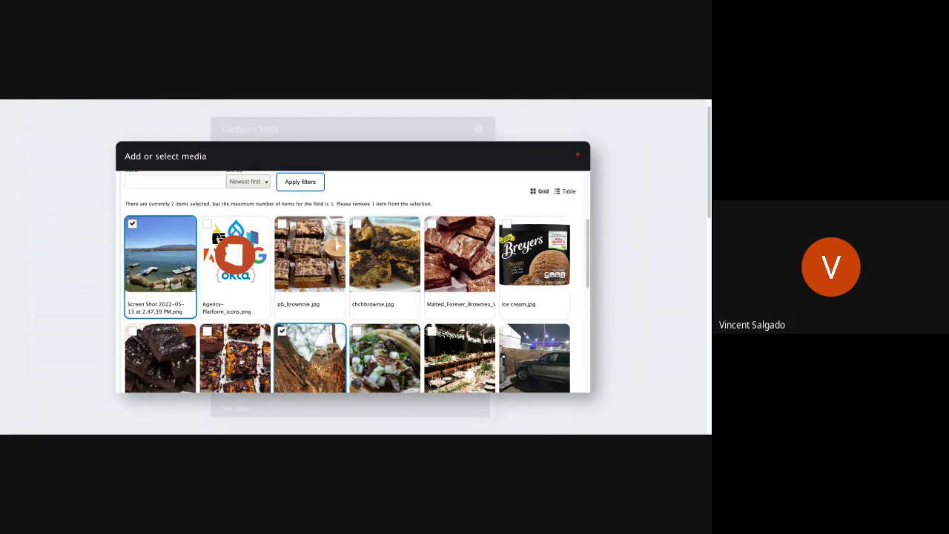
# - Deselect the owl picture and insert only "Screen Shot 2022-05-13 at 2.47.39 PM.png" as the banner's media image
pyautogui.click(166, 262)
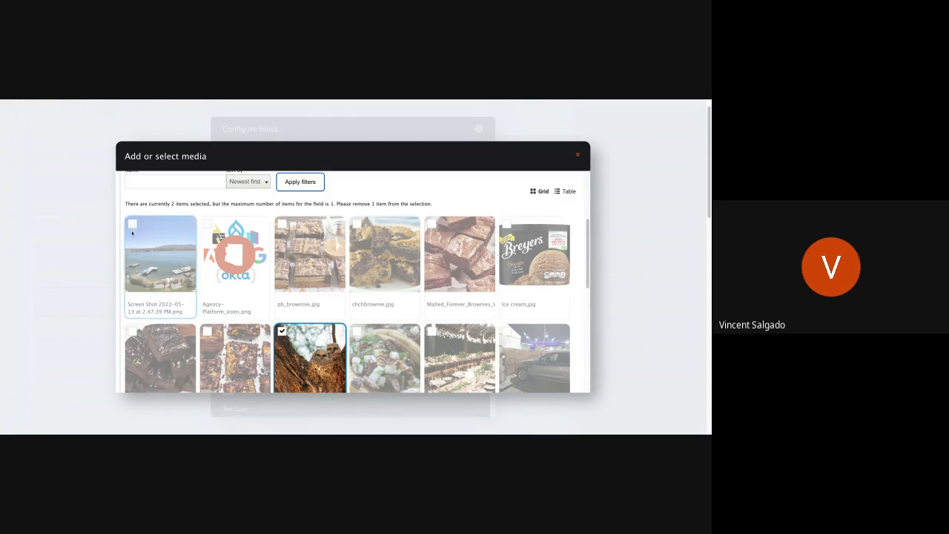
pyautogui.scroll(3, 178, 284)
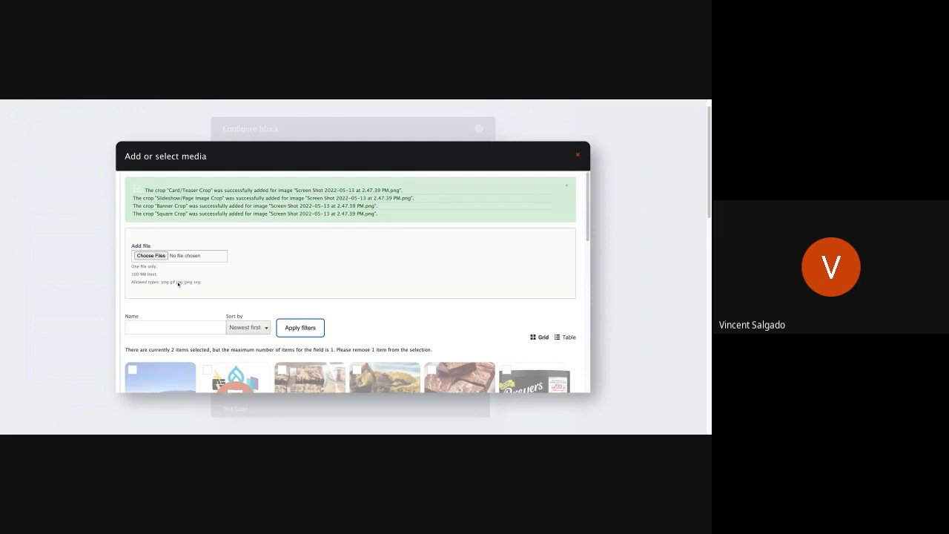
pyautogui.scroll(-3, 178, 284)
pyautogui.scroll(2, 206, 281)
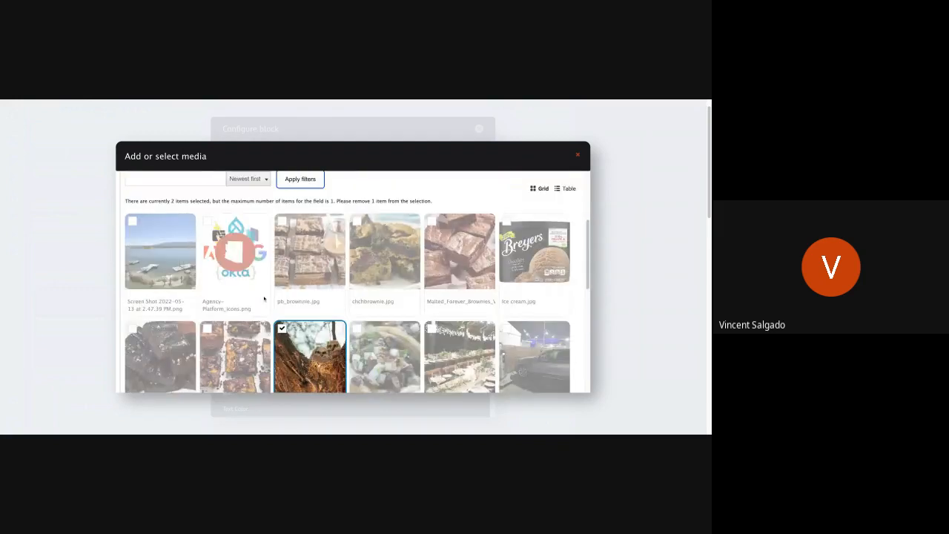
pyautogui.click(283, 330)
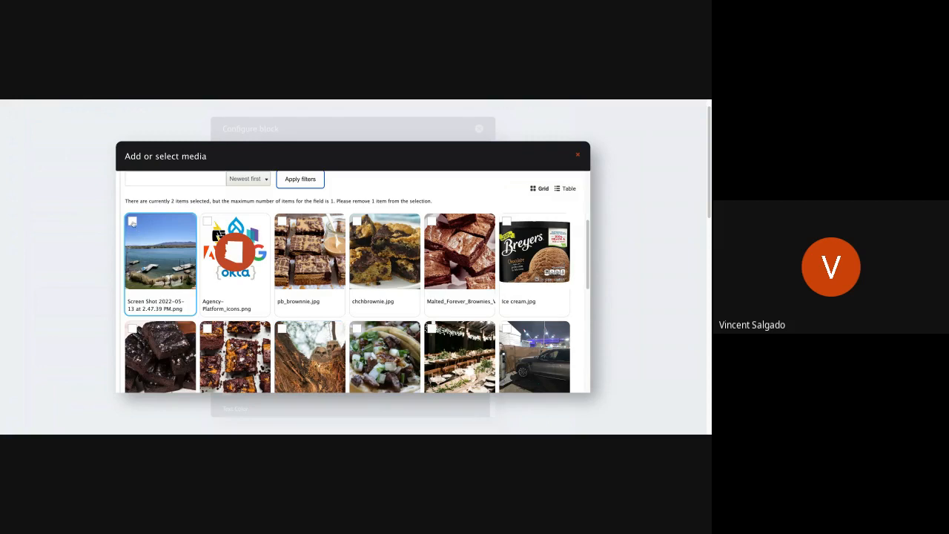
pyautogui.click(133, 222)
pyautogui.scroll(-10, 160, 281)
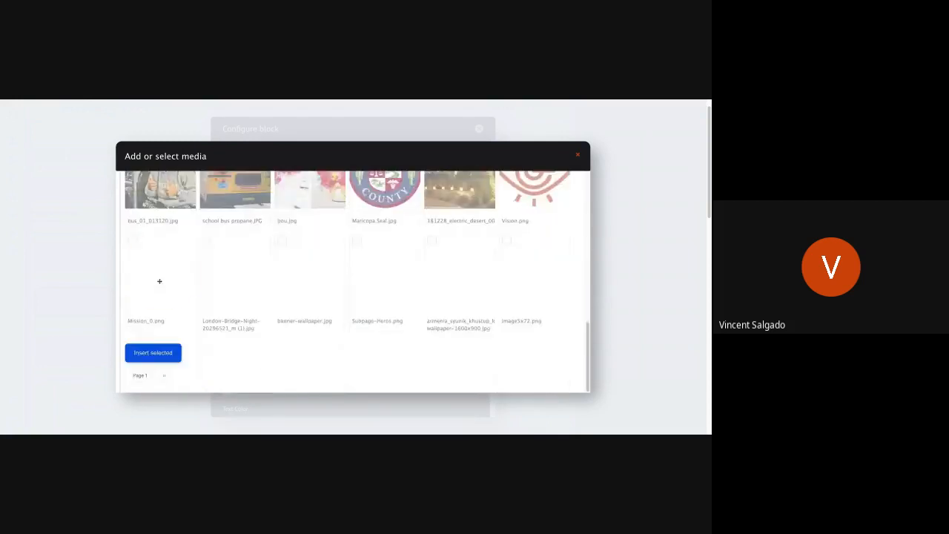
pyautogui.click(169, 353)
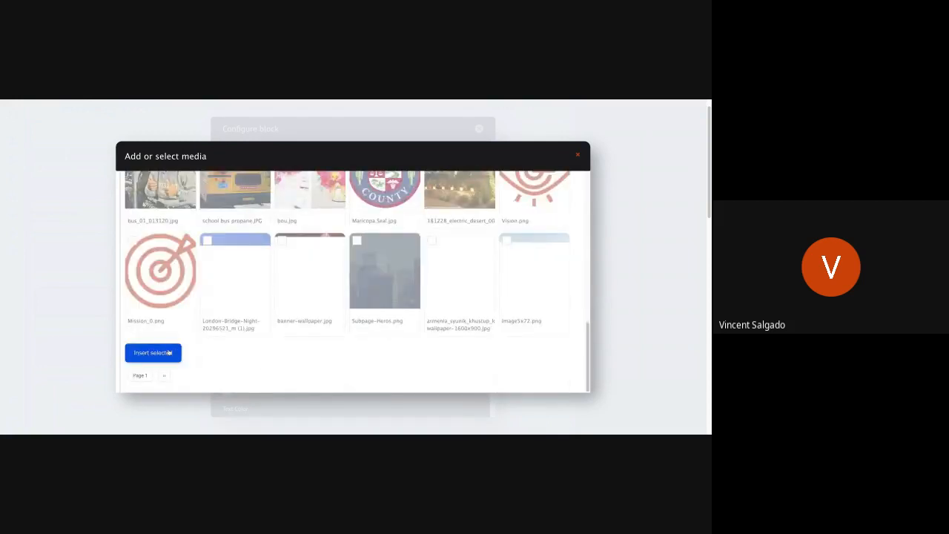
# - Enable the image overlay for the banner, keep the text color White and add the block to the layout
pyautogui.scroll(-3, 317, 324)
pyautogui.scroll(-1, 341, 309)
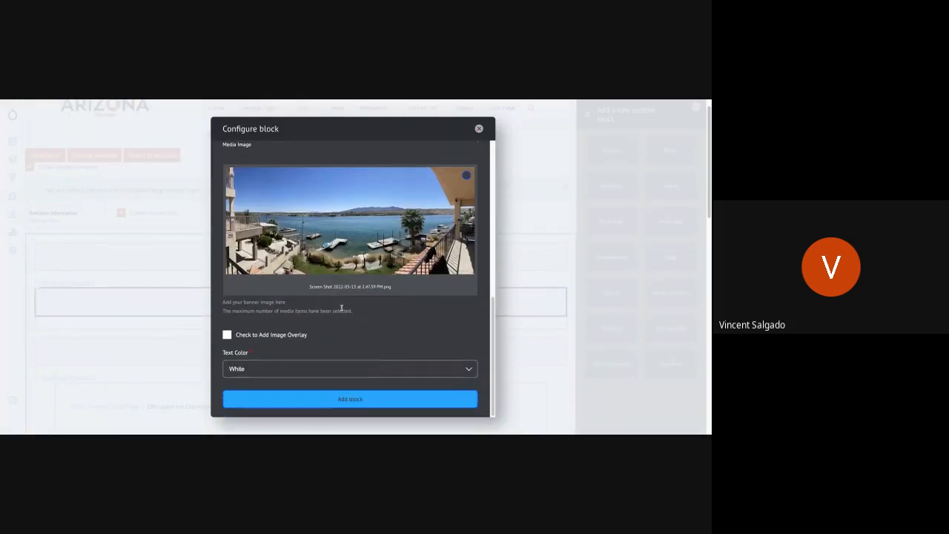
pyautogui.click(253, 335)
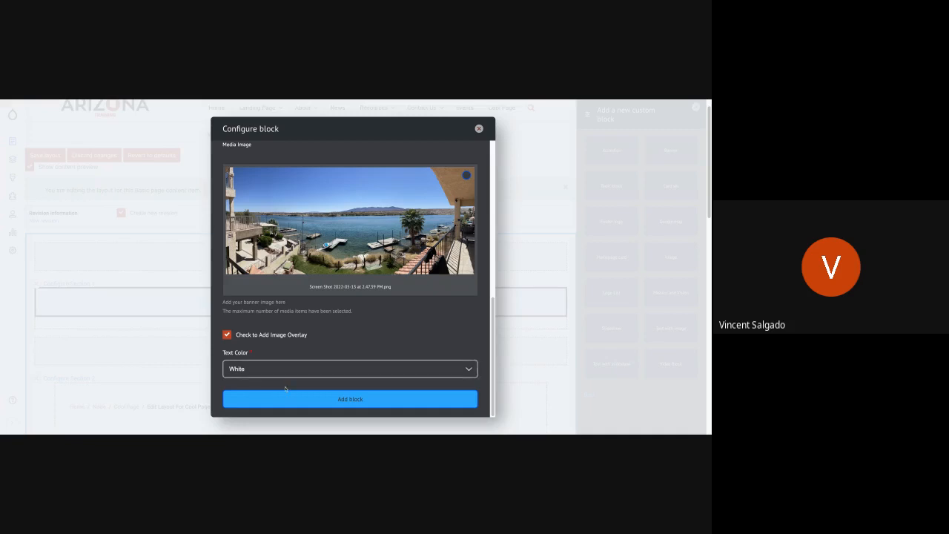
pyautogui.click(298, 406)
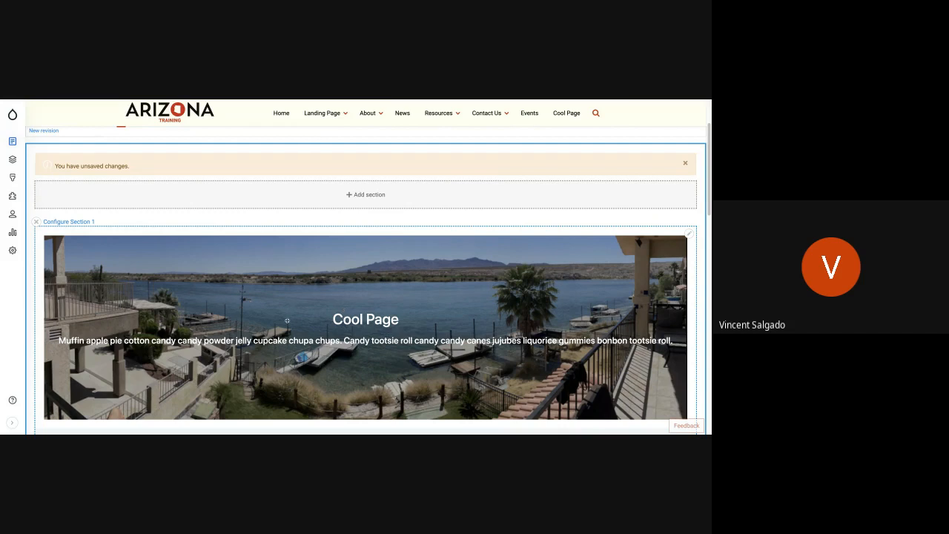
# - Save the Cool Page layout and review the published page from its banner down to the body text
pyautogui.scroll(3, 113, 278)
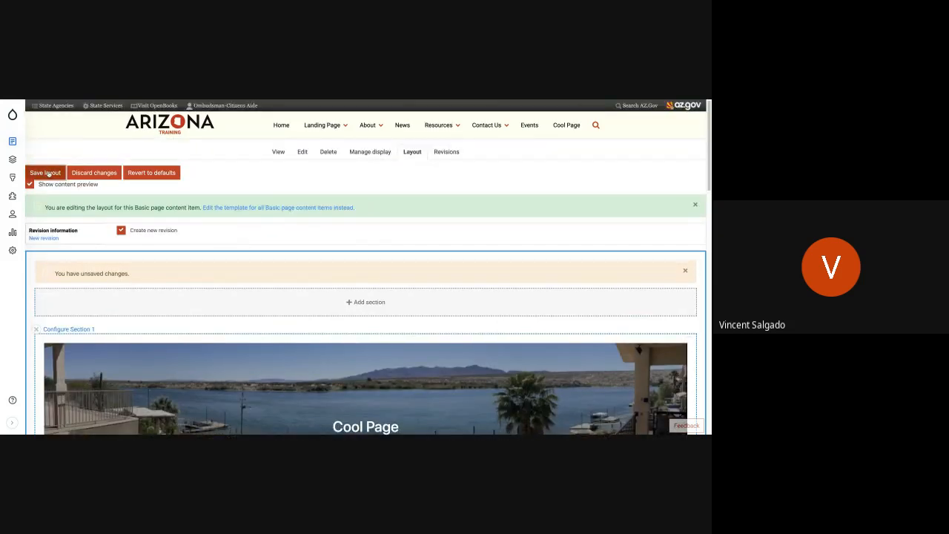
pyautogui.click(46, 173)
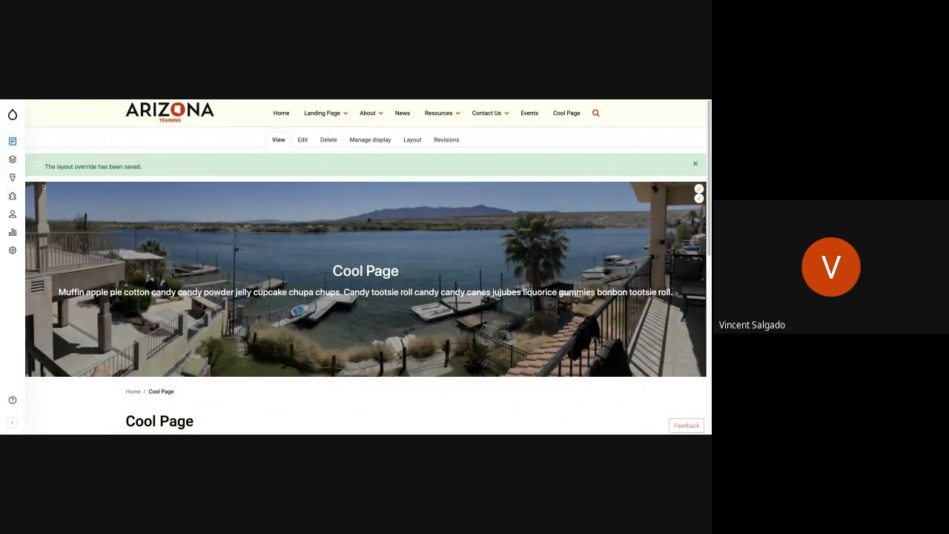
pyautogui.scroll(-3, 421, 380)
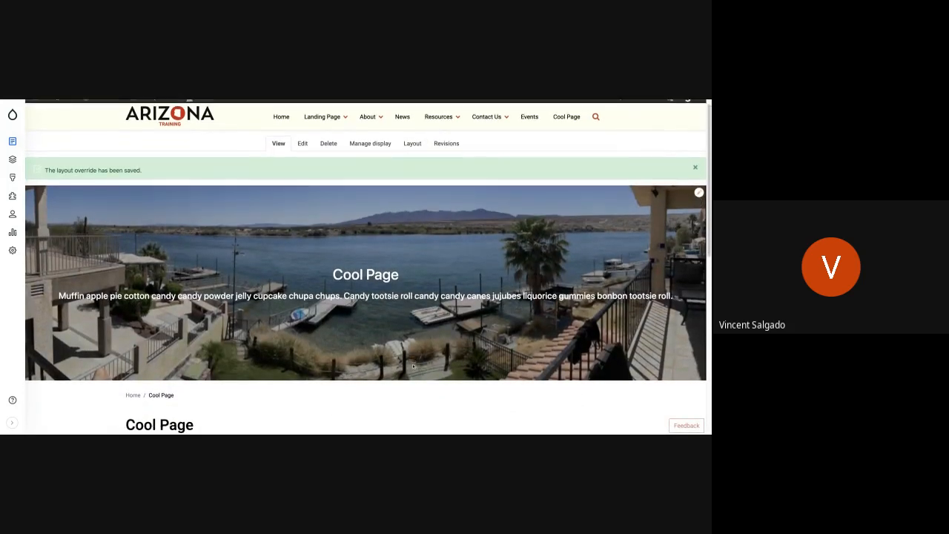
pyautogui.scroll(3, 413, 365)
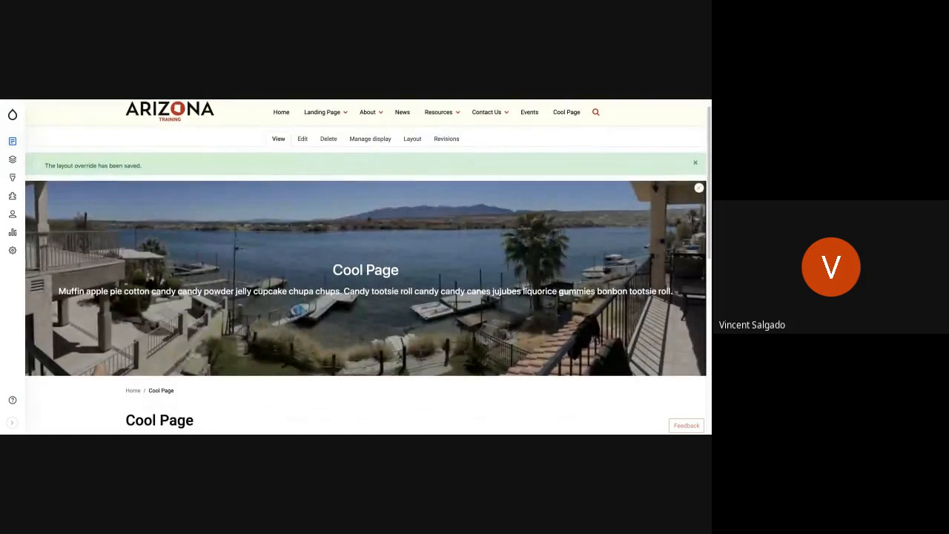
pyautogui.scroll(-5, 368, 267)
pyautogui.scroll(3, 369, 267)
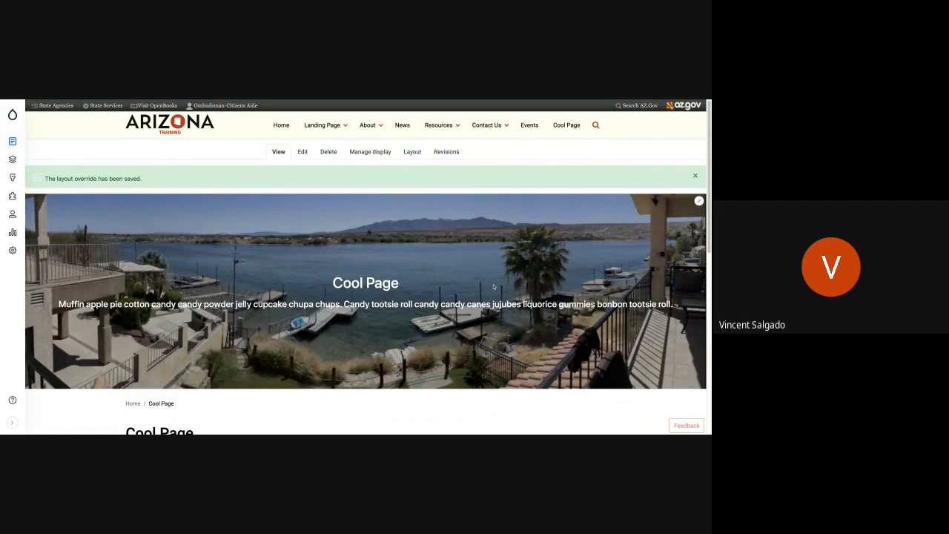
pyautogui.scroll(-5, 493, 286)
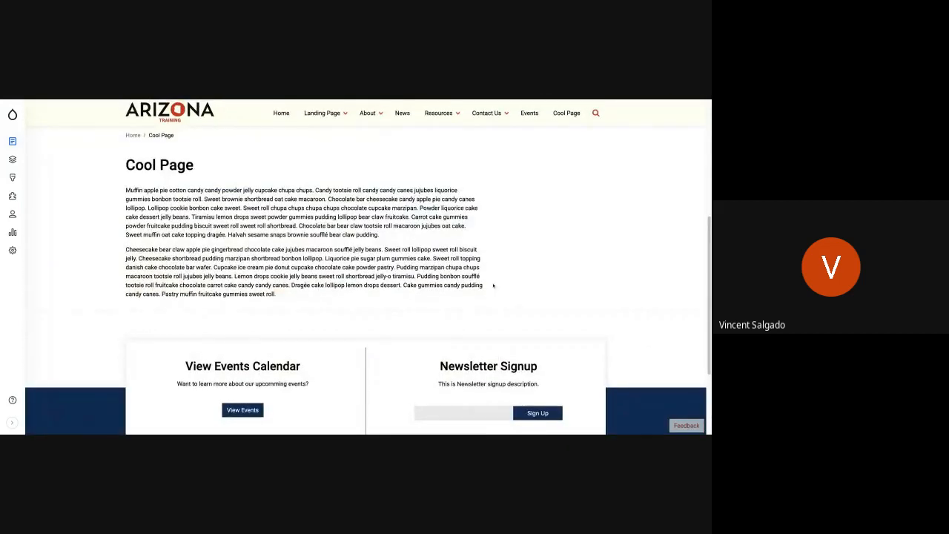
# - Show the contextual editing options of the banner on the published Cool Page, and close them again
pyautogui.scroll(5, 492, 285)
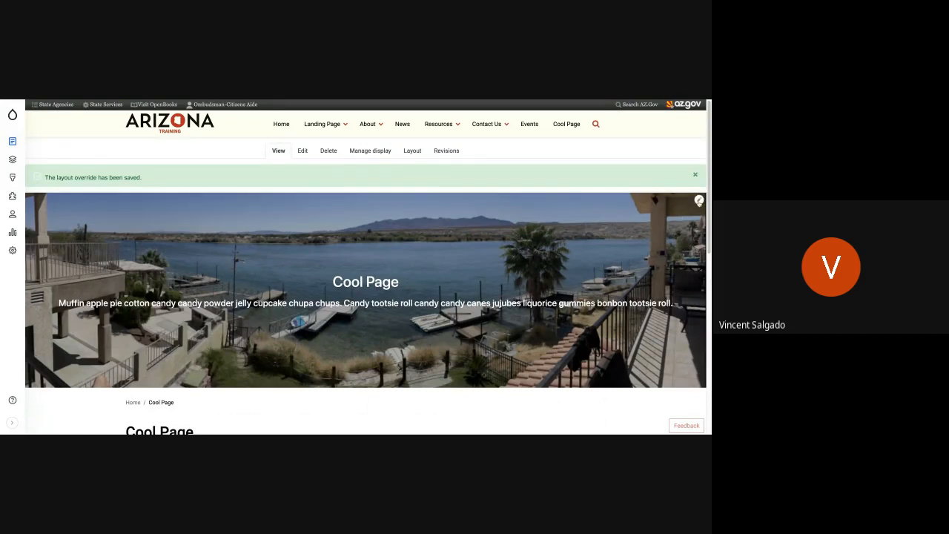
pyautogui.click(698, 200)
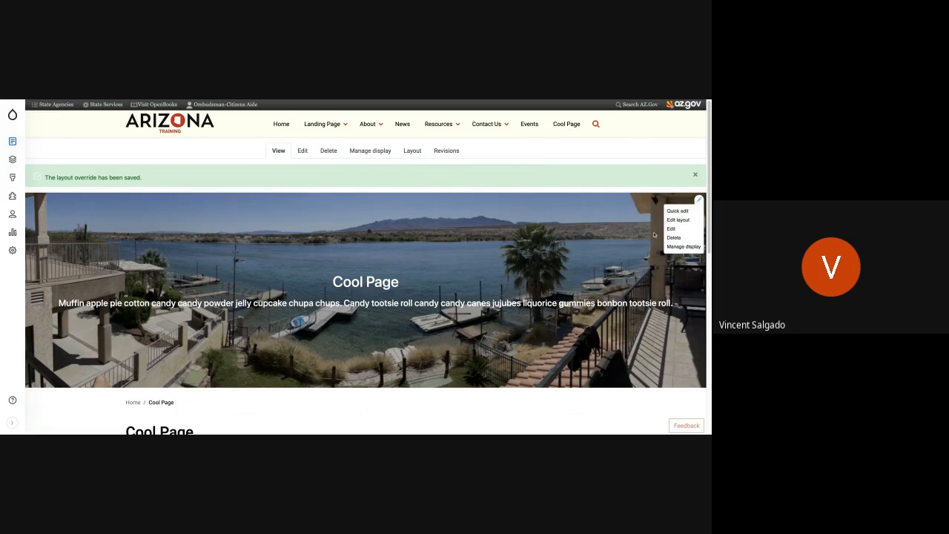
pyautogui.click(699, 200)
pyautogui.click(700, 200)
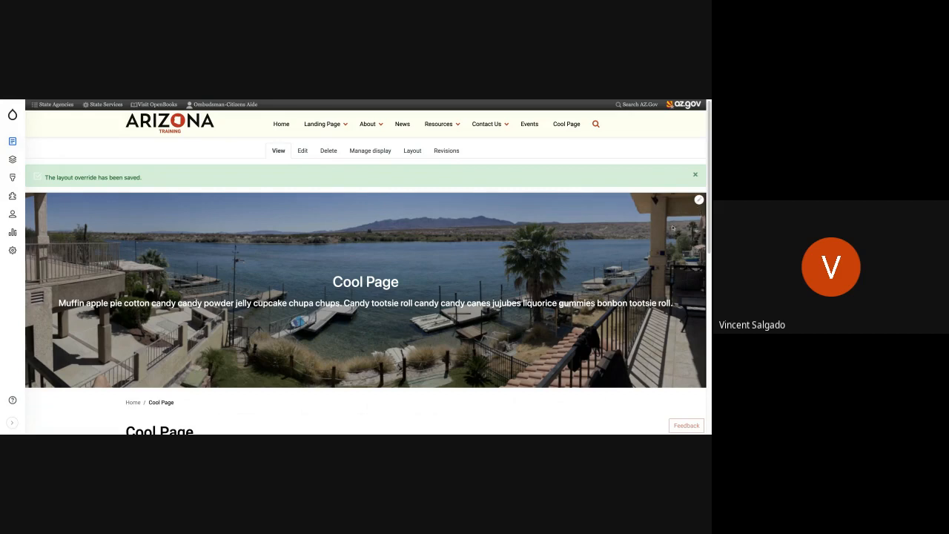
pyautogui.click(337, 134)
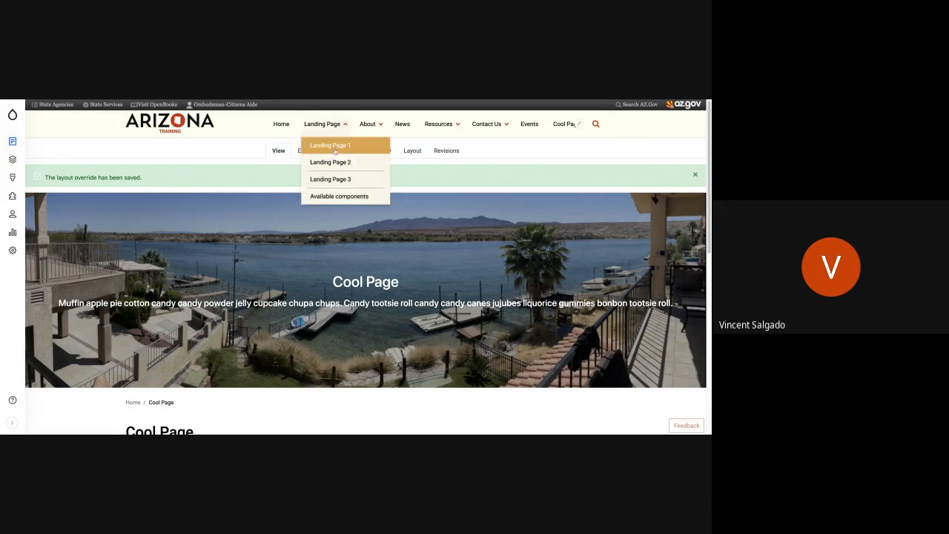
# - Open the Cool Page layout, clear the banner block's description and update the block
pyautogui.click(413, 152)
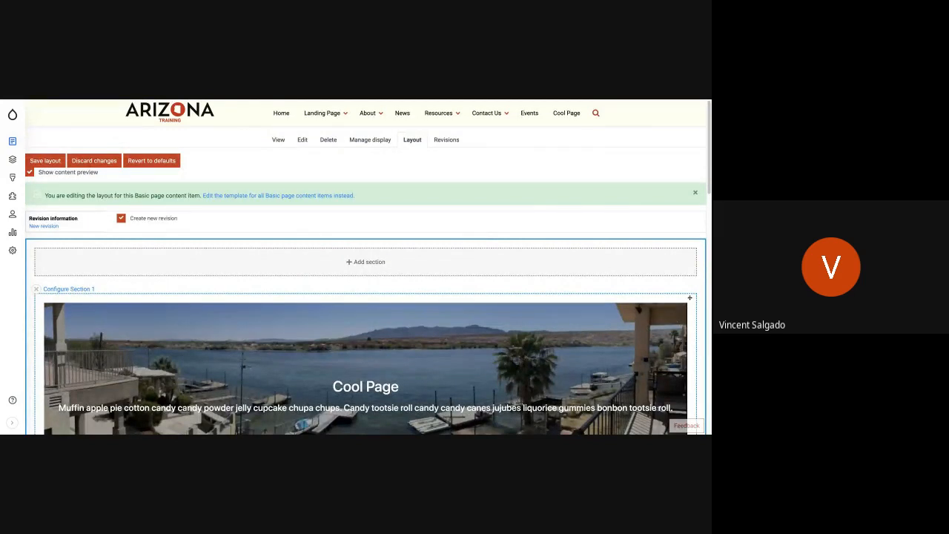
pyautogui.scroll(-1, 687, 289)
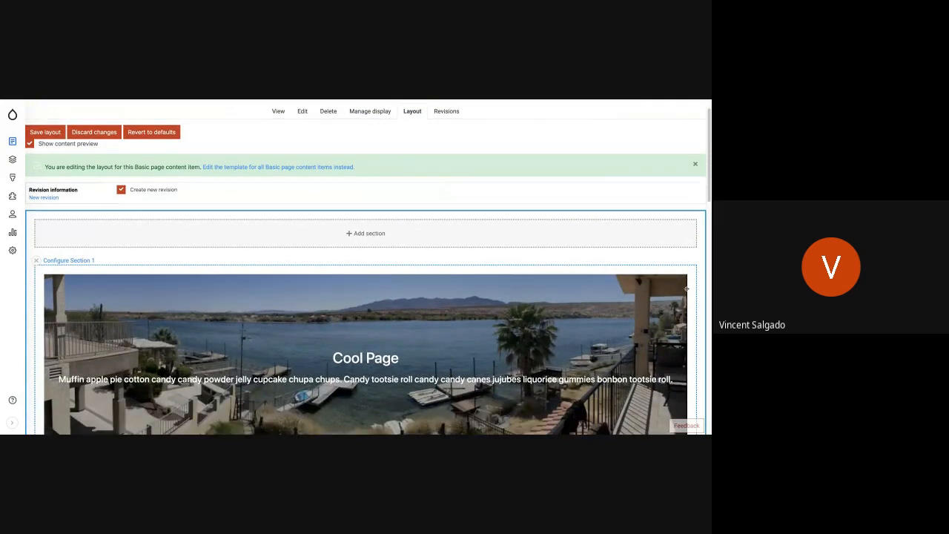
pyautogui.scroll(-1, 686, 289)
pyautogui.click(689, 226)
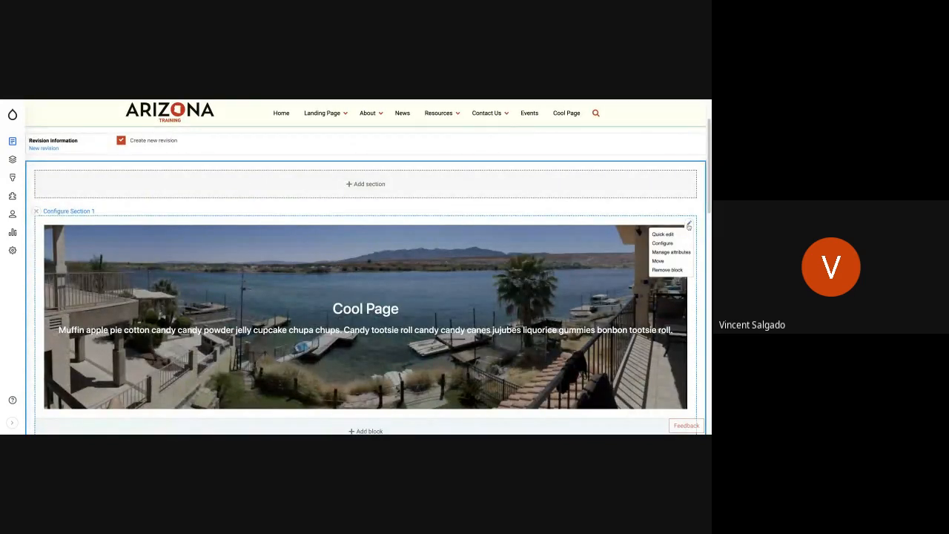
pyautogui.click(673, 245)
pyautogui.click(423, 312)
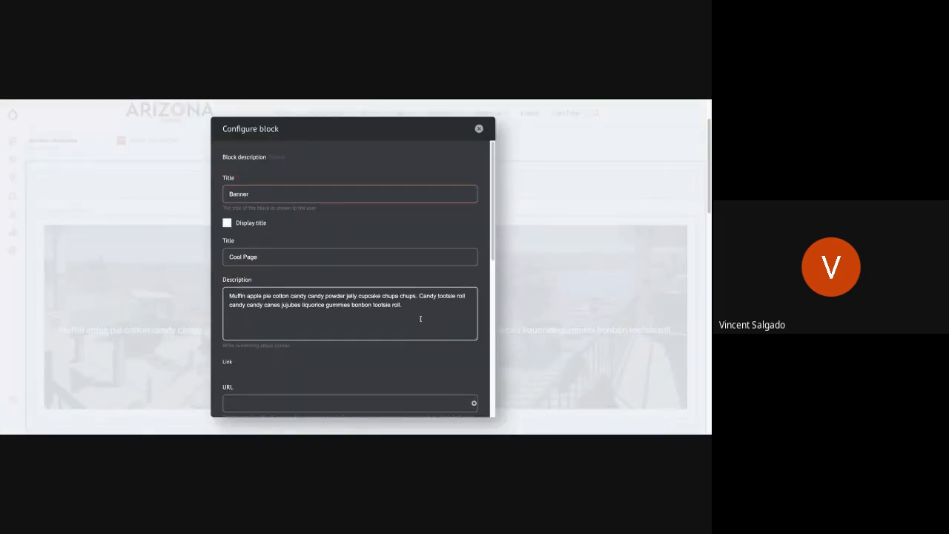
pyautogui.tripleClick(423, 312)
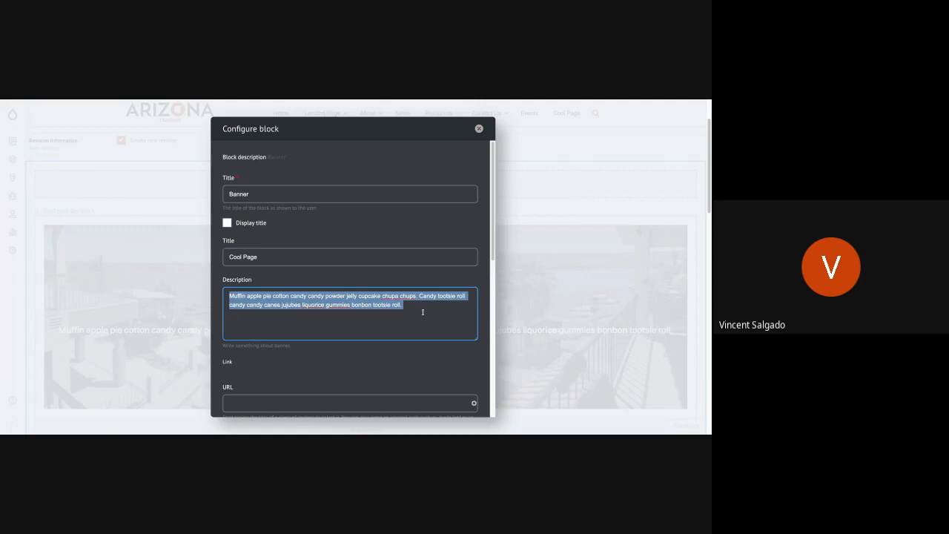
pyautogui.press('BackSpace')
pyautogui.scroll(-10, 339, 362)
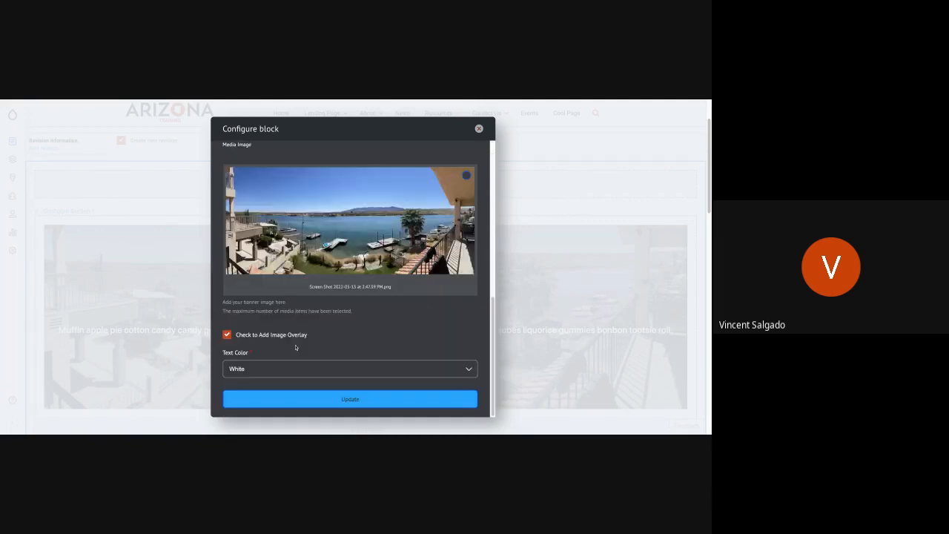
pyautogui.click(304, 399)
pyautogui.scroll(10, 310, 316)
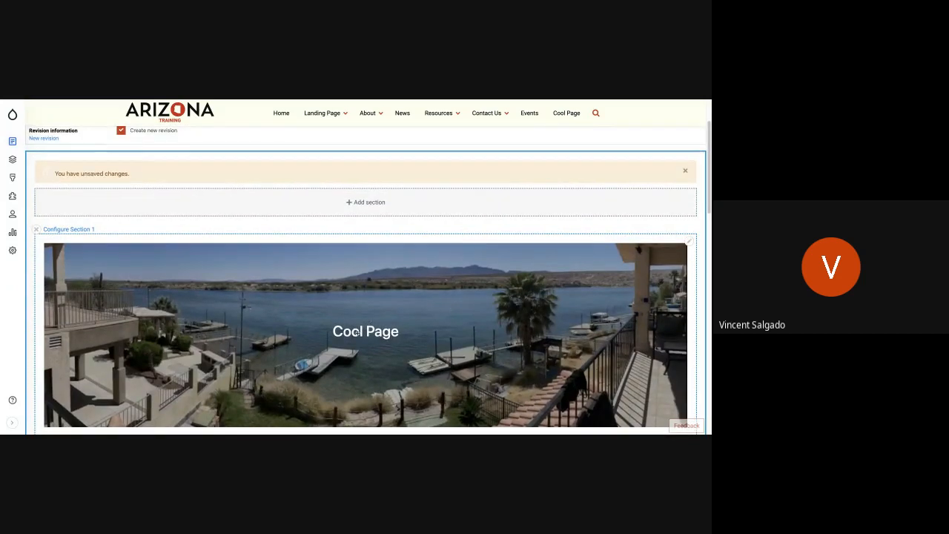
# - Remove the page title block "Cool Page" from Section 2 of the layout
pyautogui.scroll(-4, 328, 341)
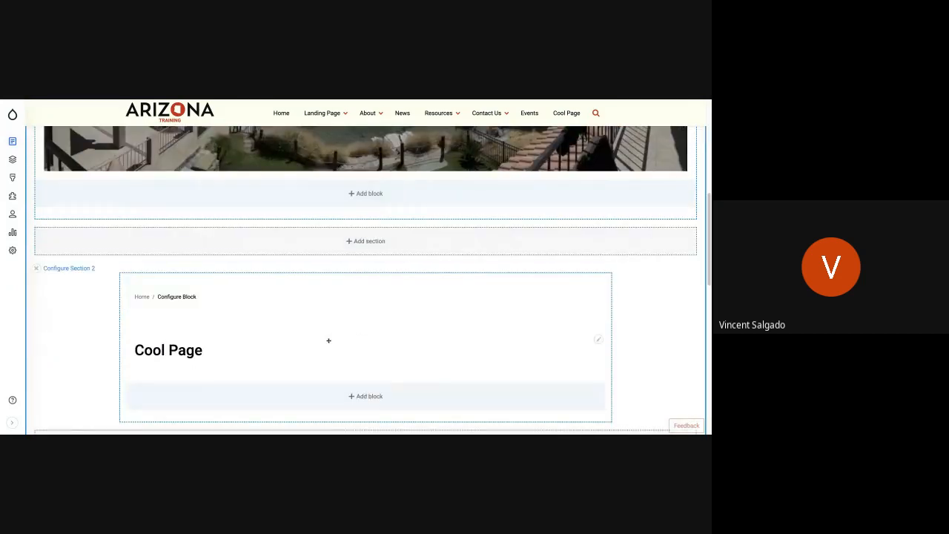
pyautogui.click(598, 340)
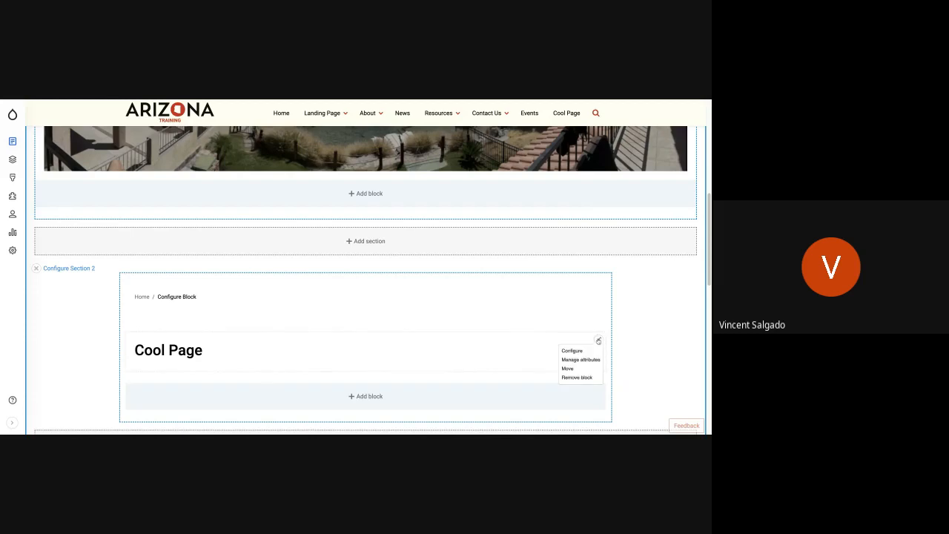
pyautogui.click(582, 379)
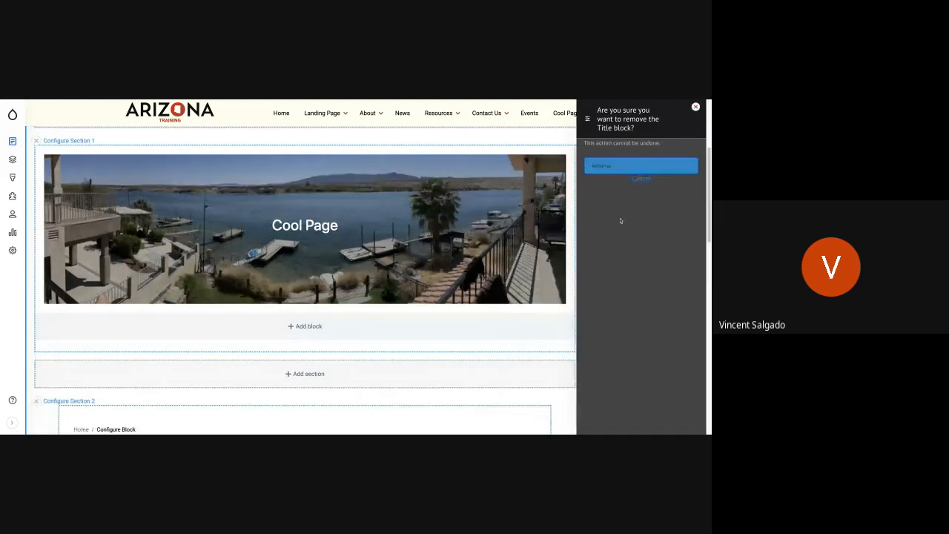
pyautogui.click(601, 167)
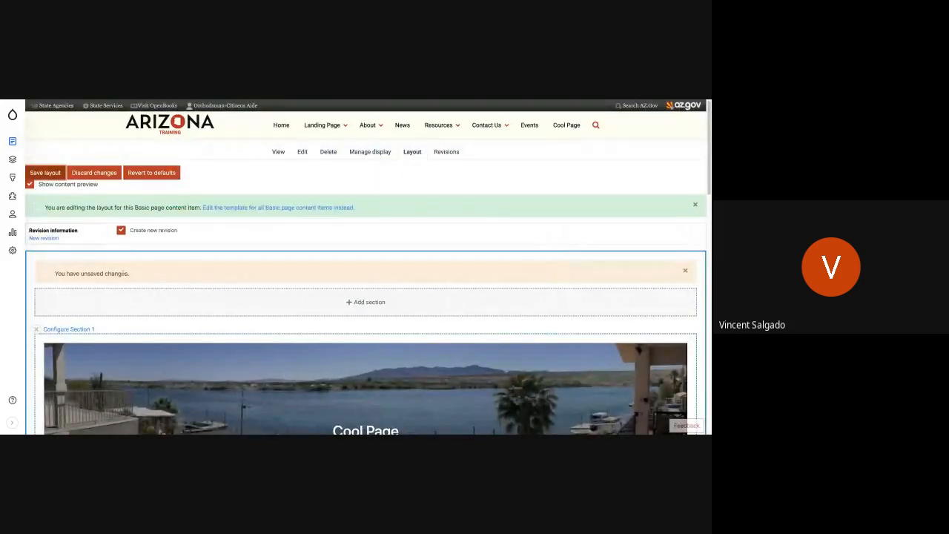
# - Check the remaining layout sections and save the Cool Page layout
pyautogui.scroll(-5, 301, 331)
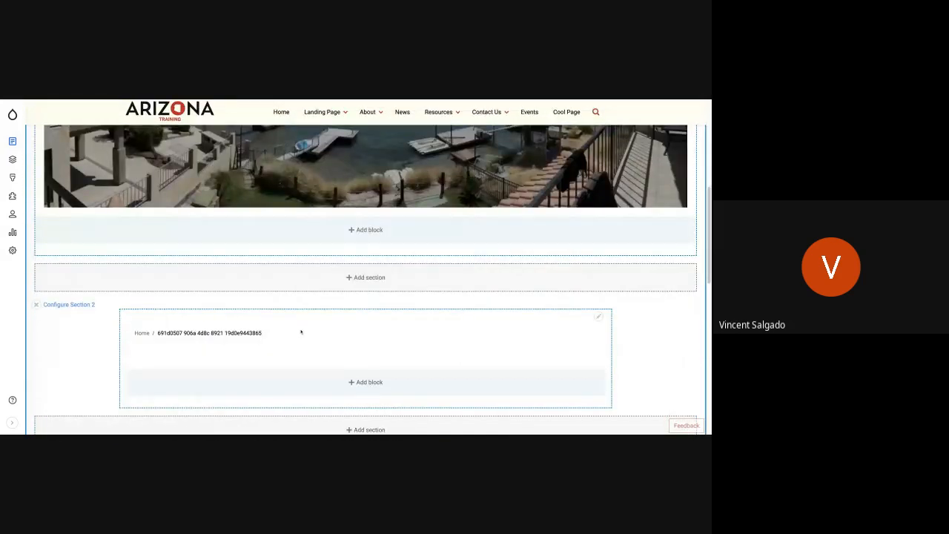
pyautogui.scroll(-4, 301, 331)
pyautogui.scroll(5, 281, 282)
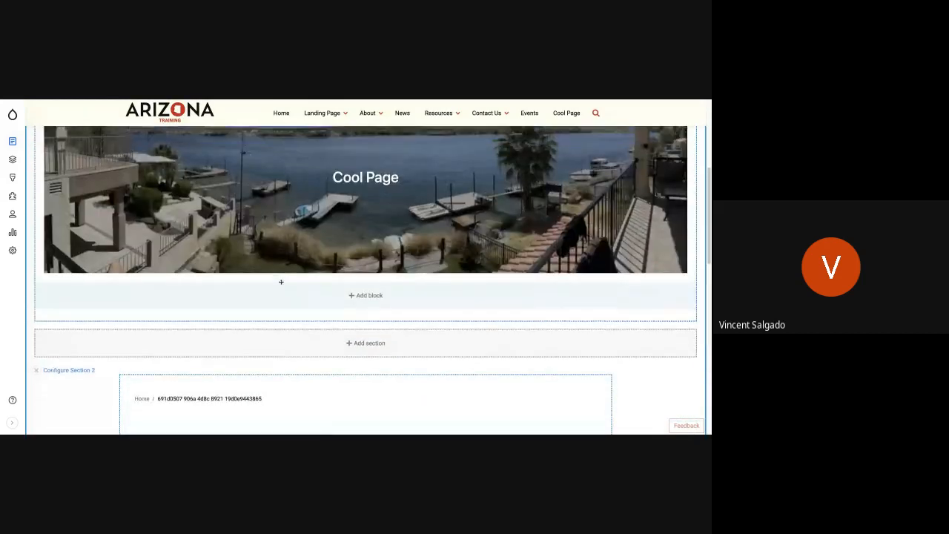
pyautogui.scroll(5, 281, 282)
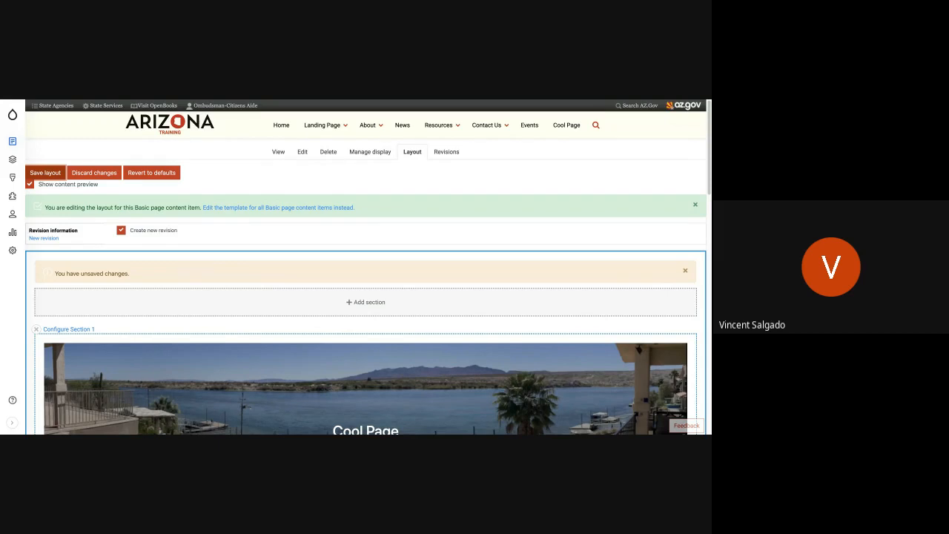
pyautogui.click(44, 172)
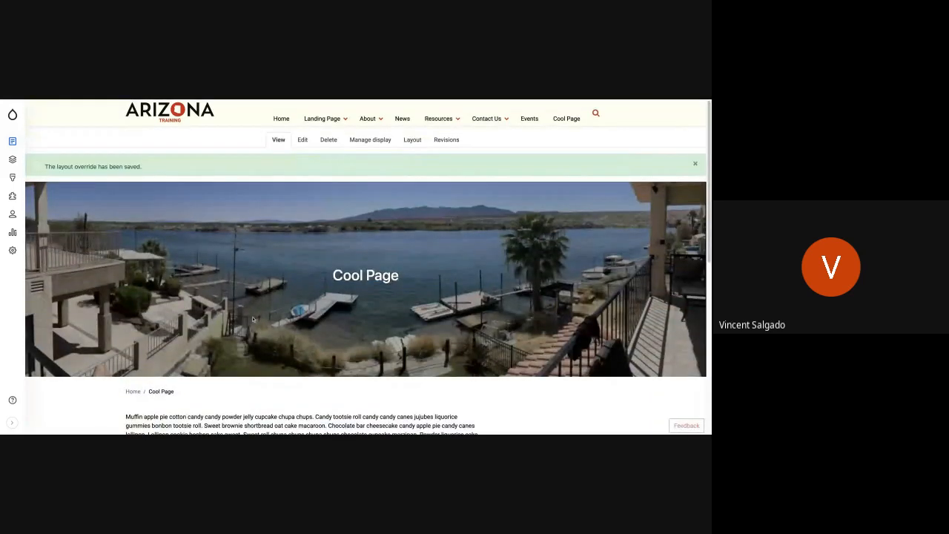
# - Review the published Cool Page from its banner to the footer and dismiss the layout-saved message
pyautogui.scroll(-5, 320, 335)
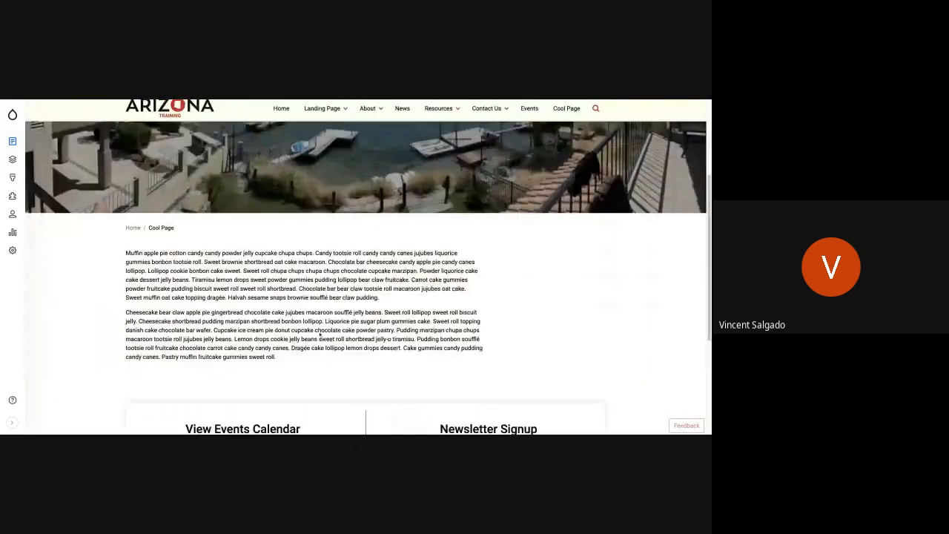
pyautogui.scroll(-2, 365, 279)
pyautogui.scroll(6, 365, 279)
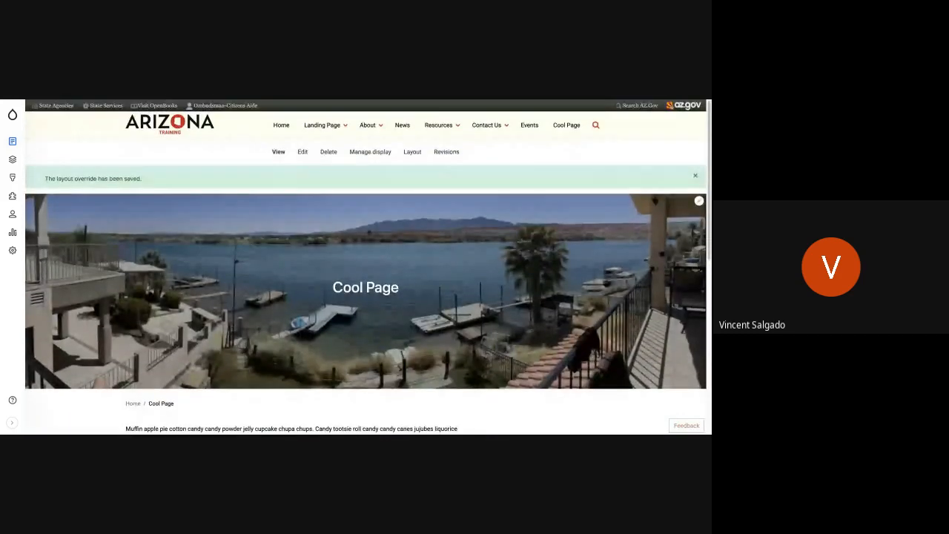
pyautogui.click(694, 177)
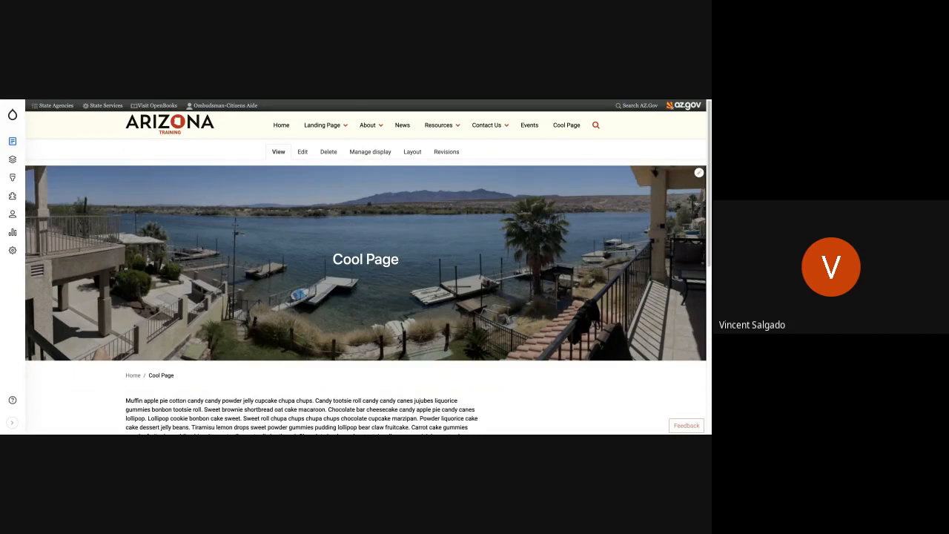
pyautogui.scroll(-3, 366, 267)
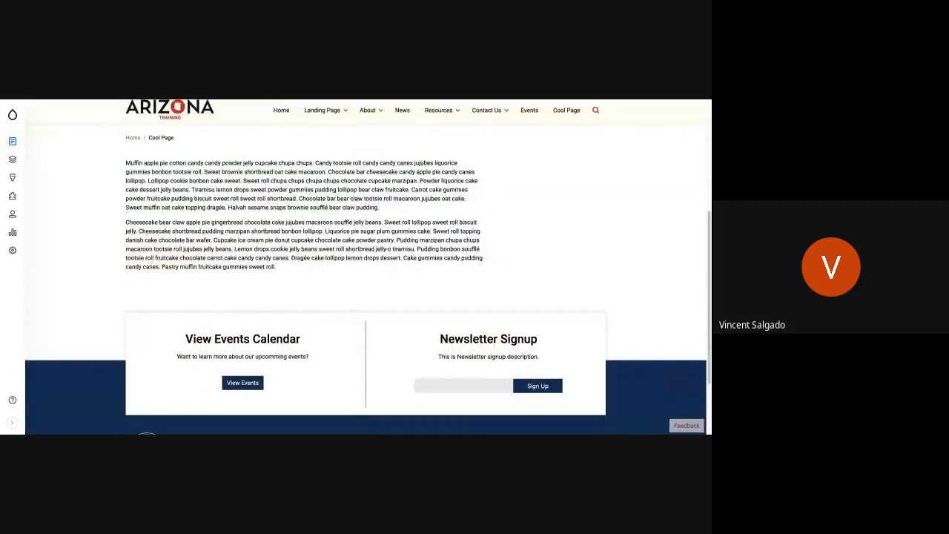
pyautogui.scroll(3, 229, 366)
pyautogui.scroll(-1, 238, 362)
pyautogui.scroll(1, 238, 362)
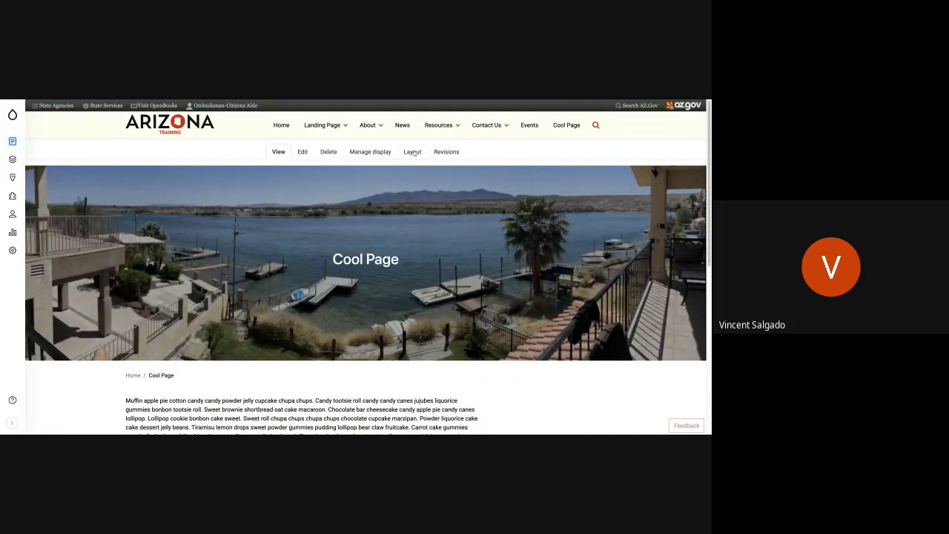
# - Reopen the page layout and start a custom "Text with image" block below the body text in Section 3
pyautogui.scroll(-5, 344, 375)
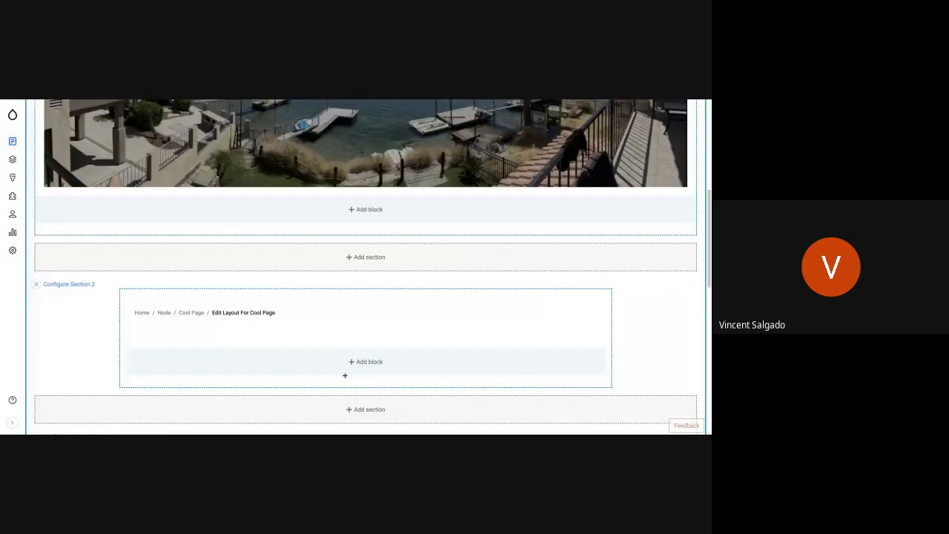
pyautogui.scroll(-3, 345, 375)
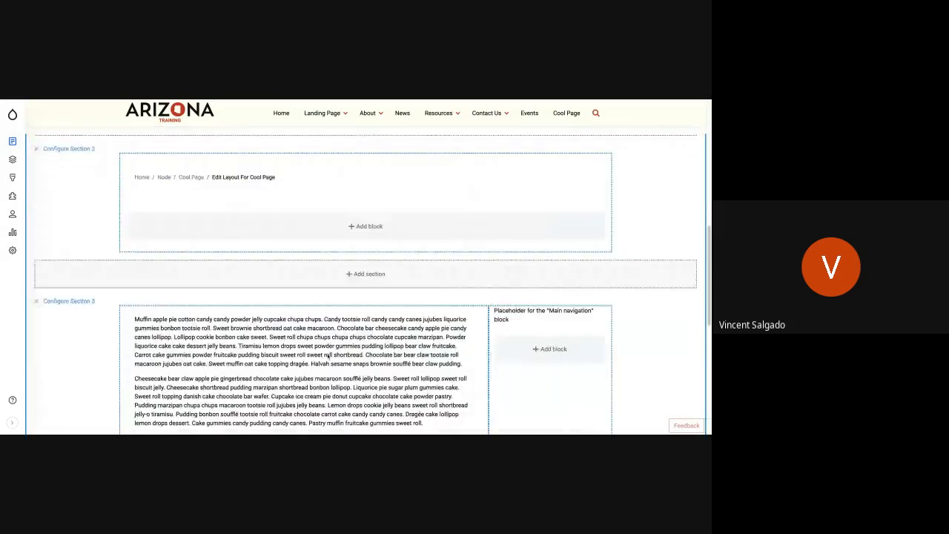
pyautogui.scroll(-3, 310, 380)
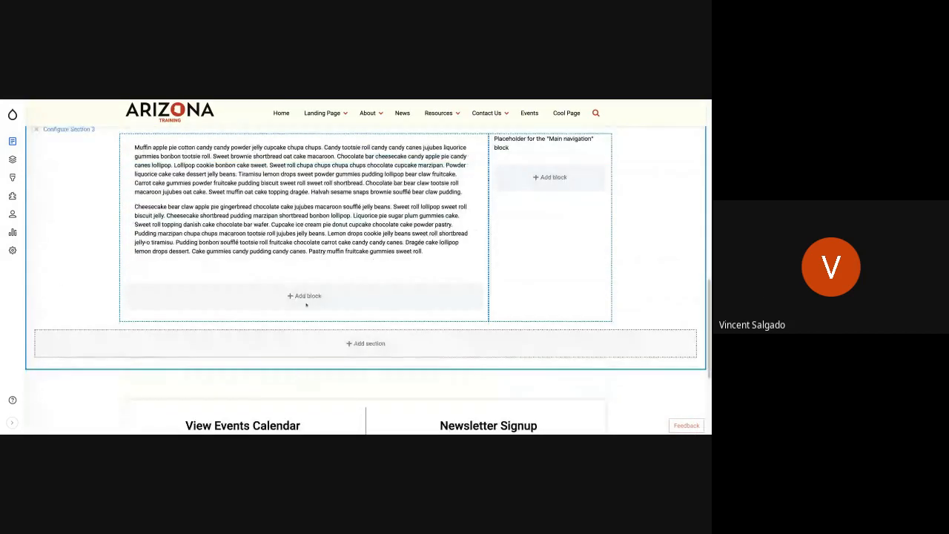
pyautogui.click(306, 297)
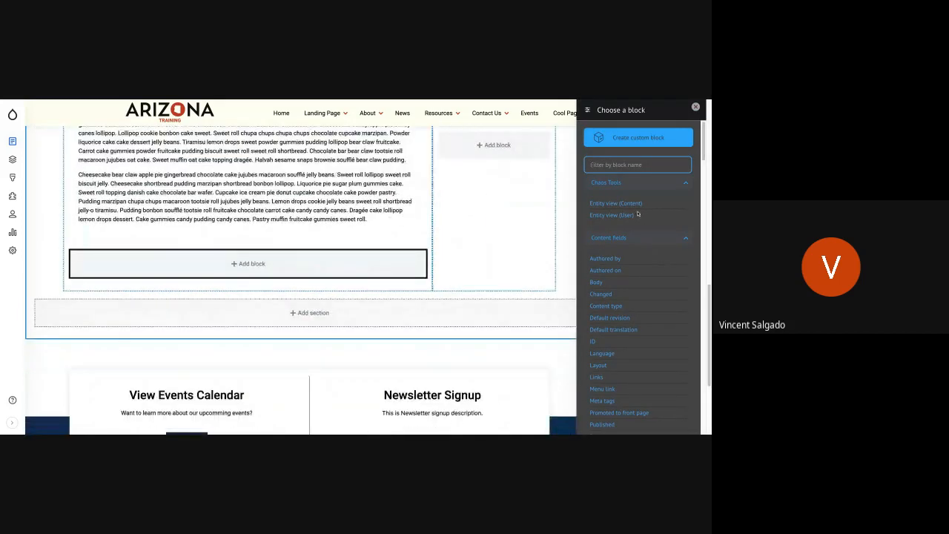
pyautogui.click(621, 144)
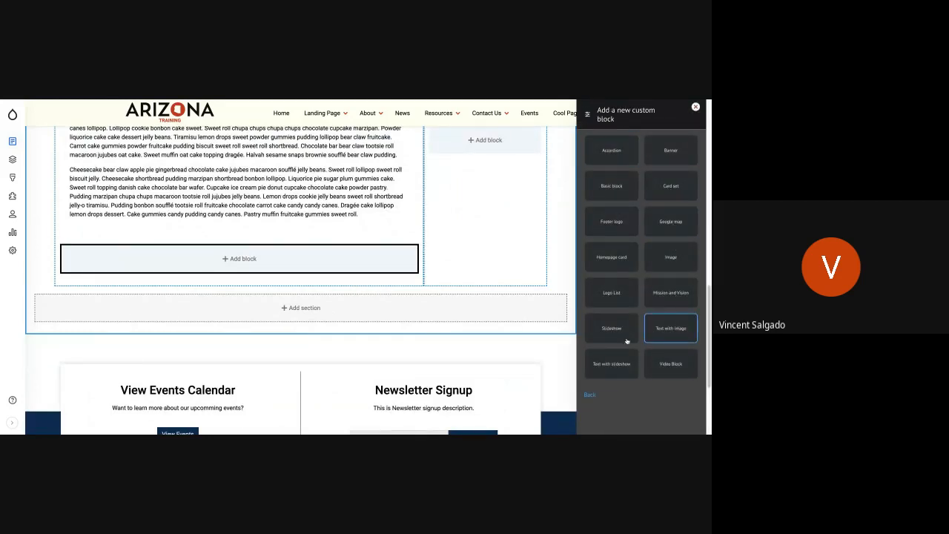
pyautogui.click(663, 336)
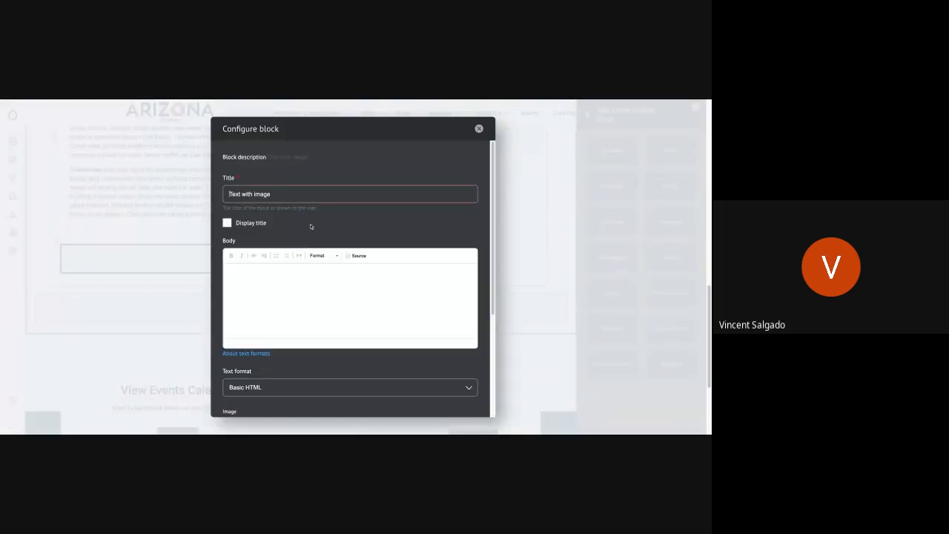
# - Paste the copied dessert filler text into the block's body and delete its second paragraph, starting "Cheesecake bear claw"
pyautogui.click(243, 287)
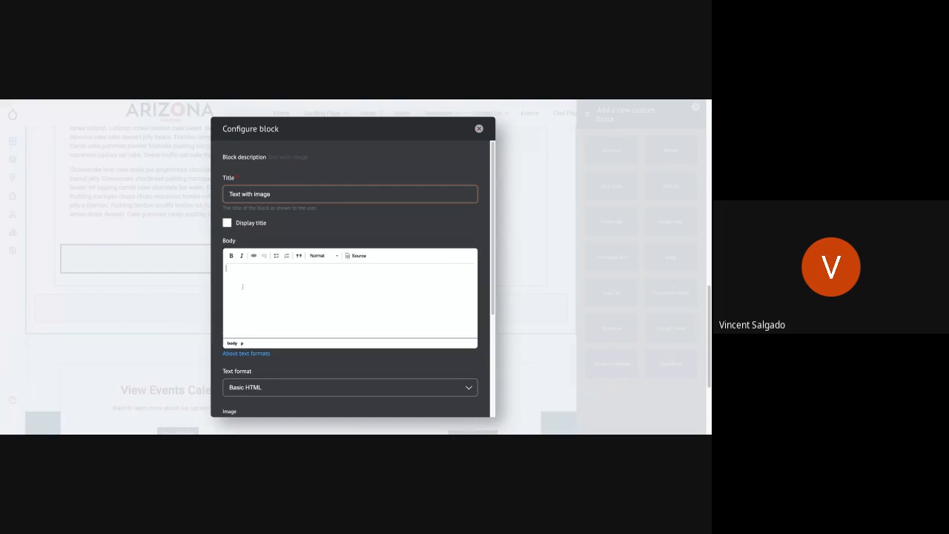
pyautogui.hotkey('ctrl', 'v')
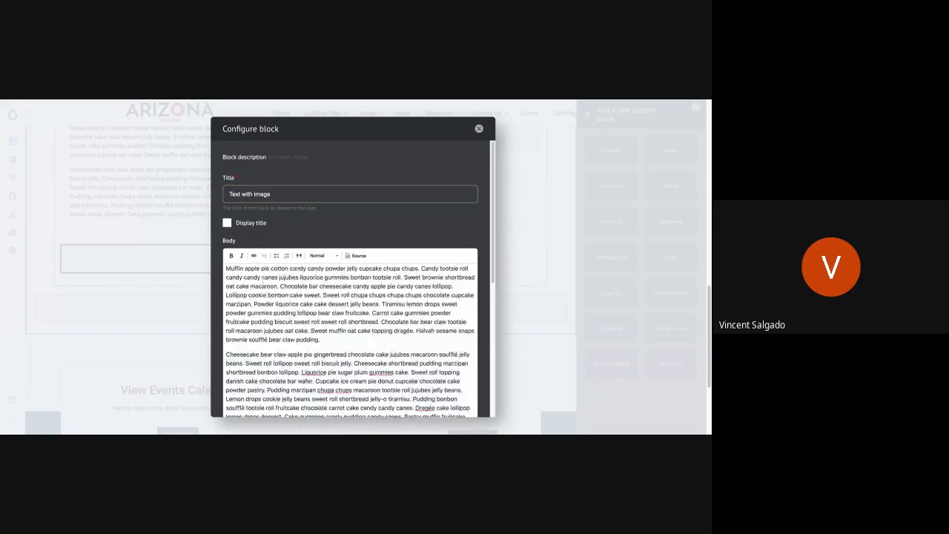
pyautogui.moveTo(226, 351); pyautogui.dragTo(311, 430)
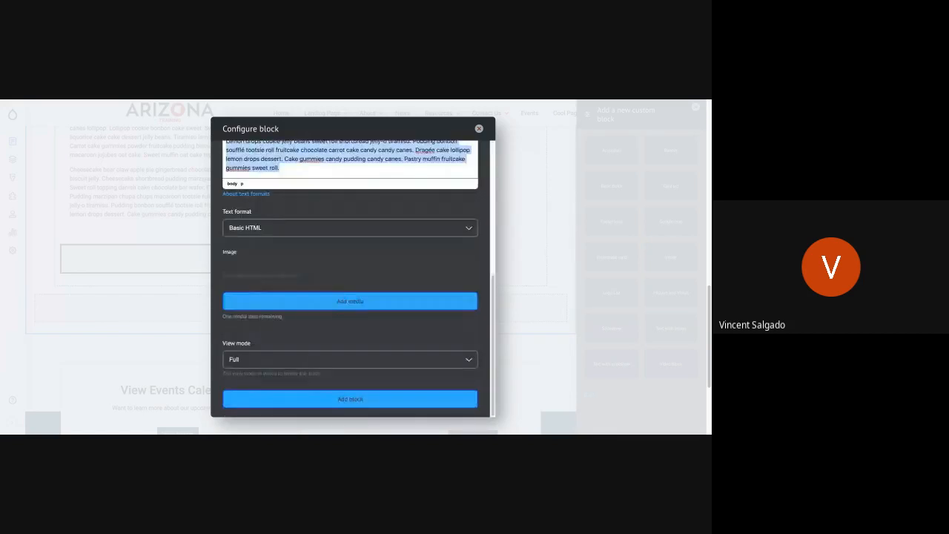
pyautogui.press('BackSpace')
pyautogui.scroll(5, 345, 270)
# - Insert the existing media image pb_brownnie.jpg into the text-with-image block and add the block to the layout
pyautogui.scroll(-4, 345, 270)
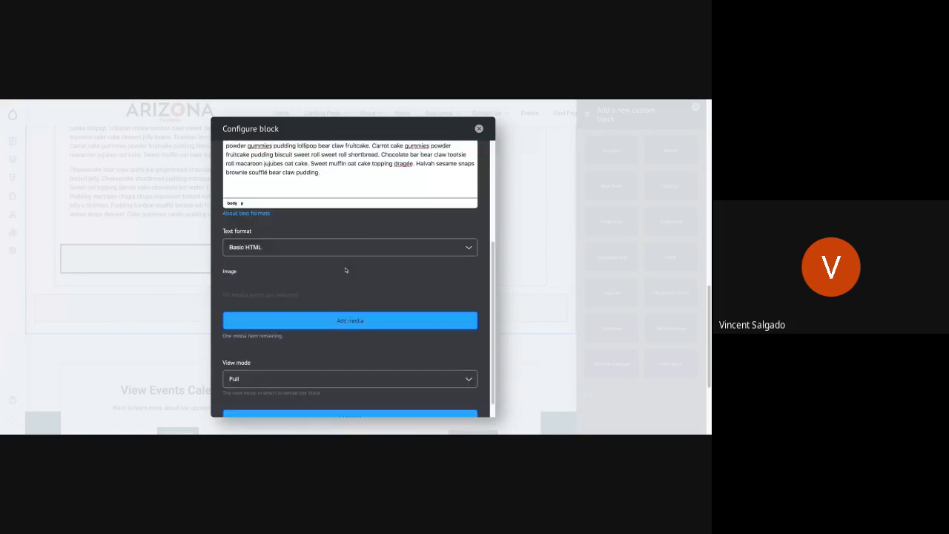
pyautogui.scroll(-1, 346, 270)
pyautogui.click(332, 302)
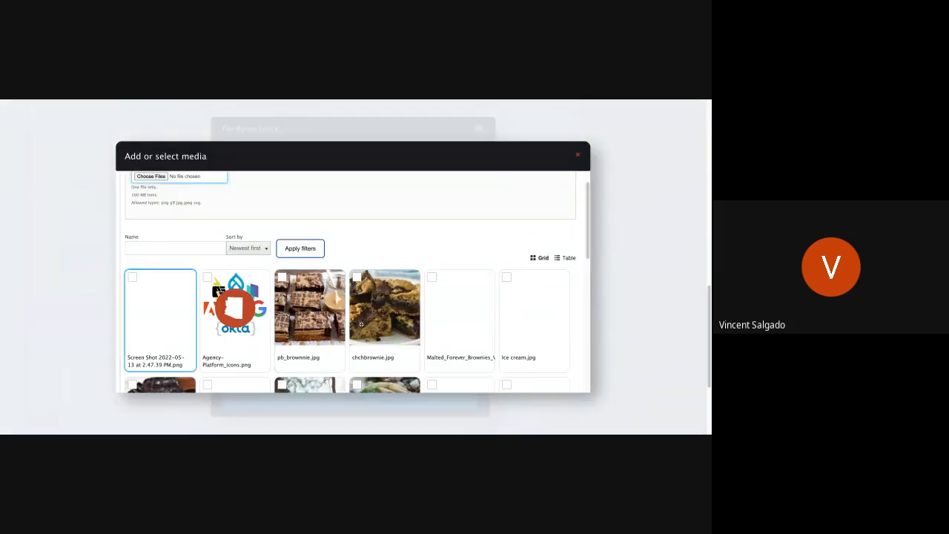
pyautogui.click(311, 319)
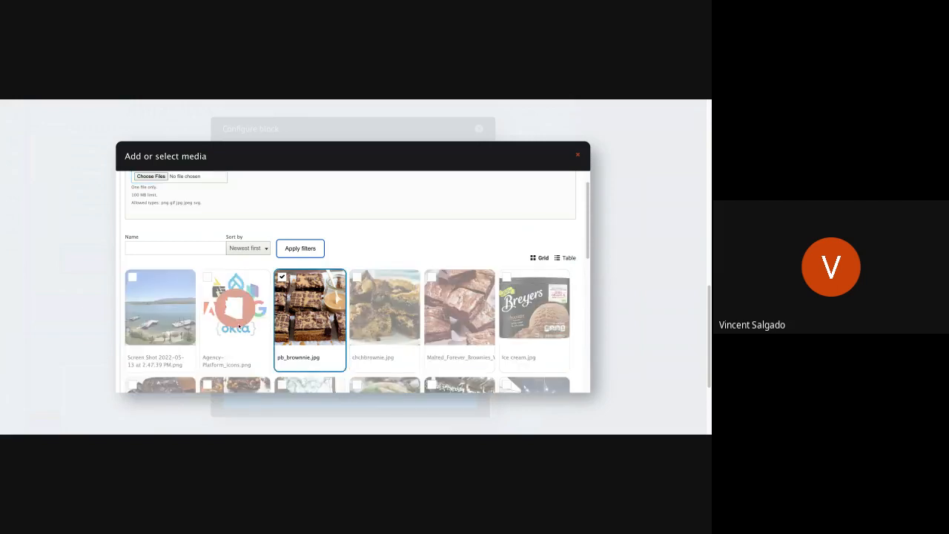
pyautogui.scroll(-10, 178, 326)
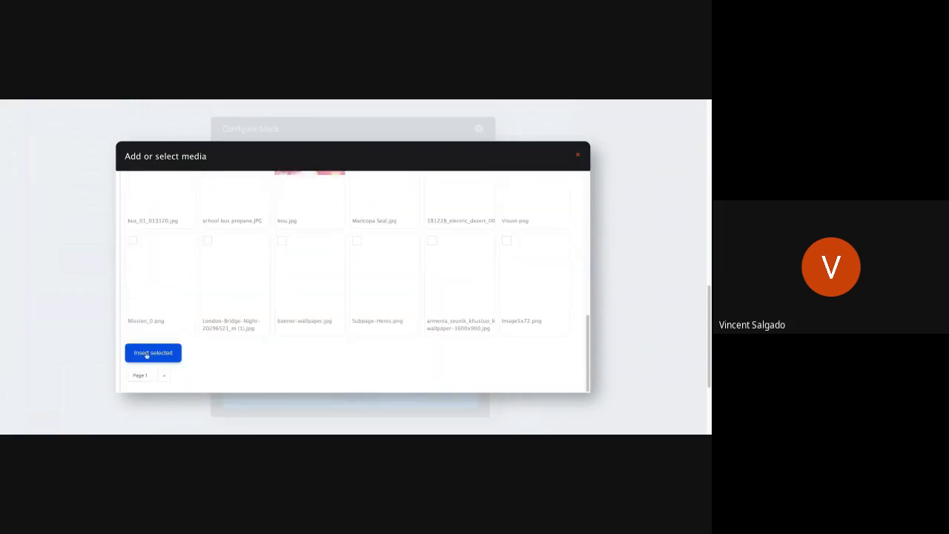
pyautogui.click(149, 354)
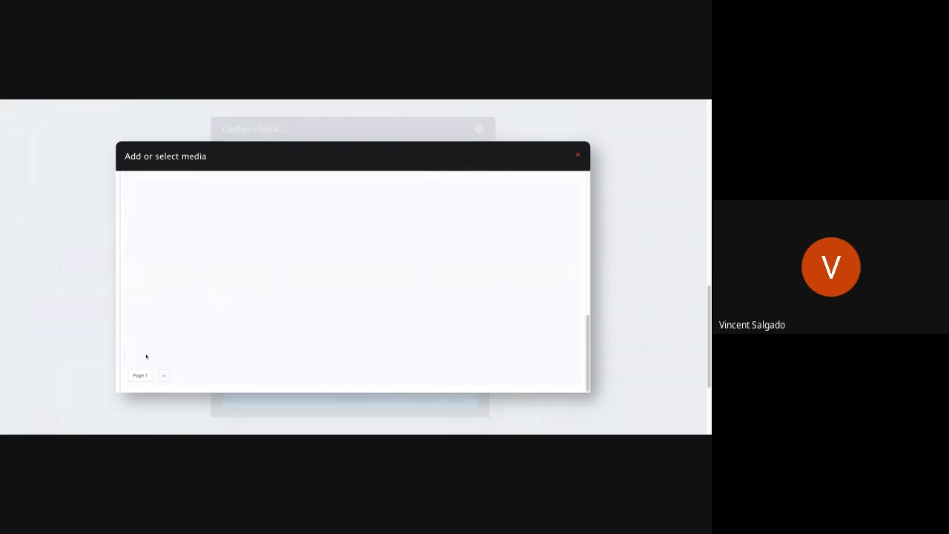
pyautogui.scroll(-2, 232, 340)
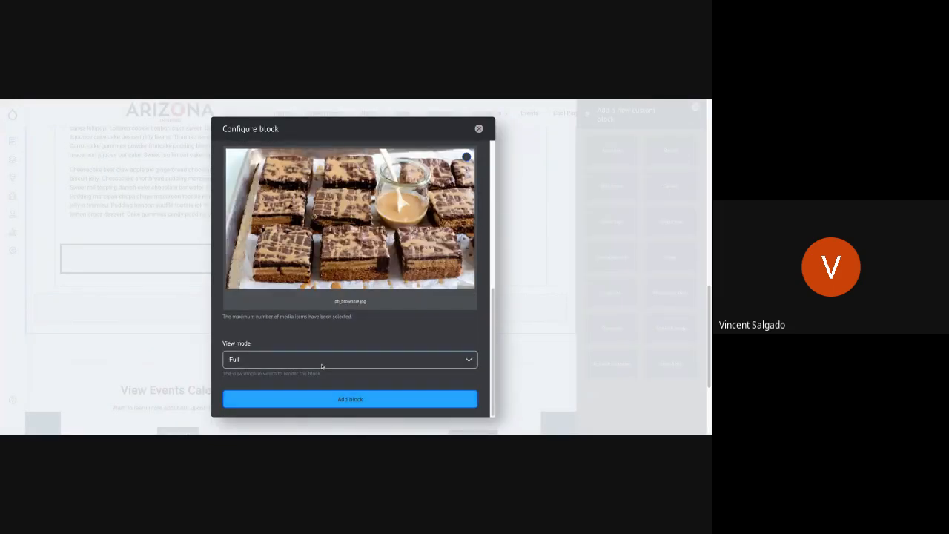
pyautogui.click(337, 399)
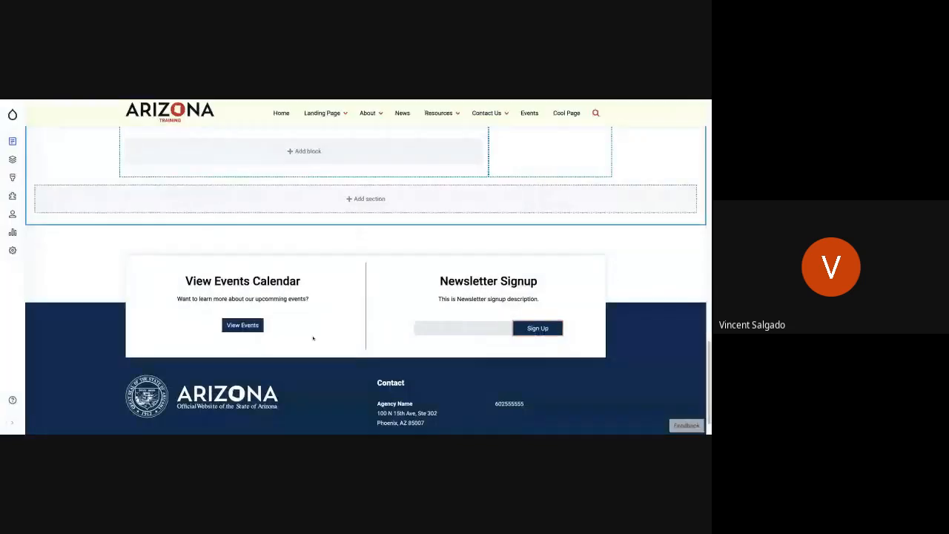
# - Check the new text-with-image block in the layout preview and save the Cool Page layout
pyautogui.scroll(2, 370, 271)
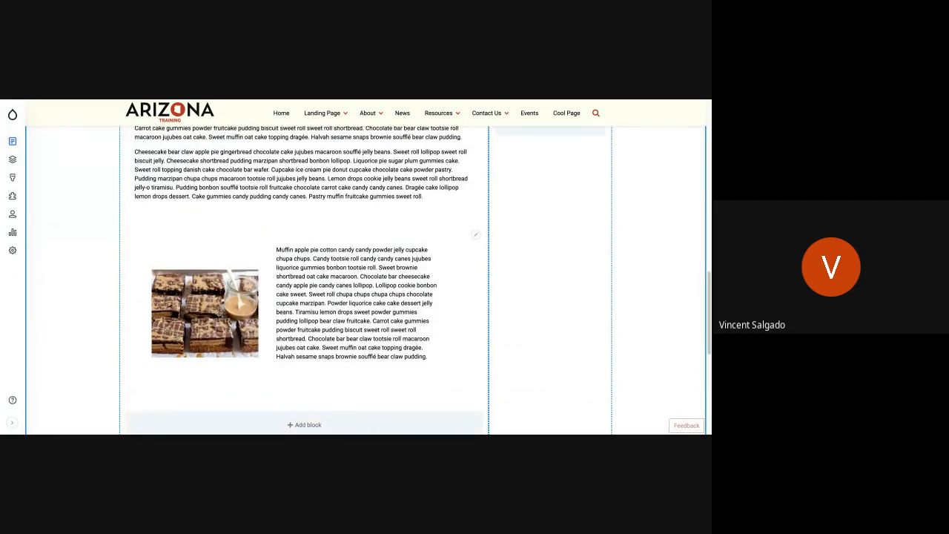
pyautogui.scroll(5, 375, 295)
pyautogui.scroll(10, 374, 294)
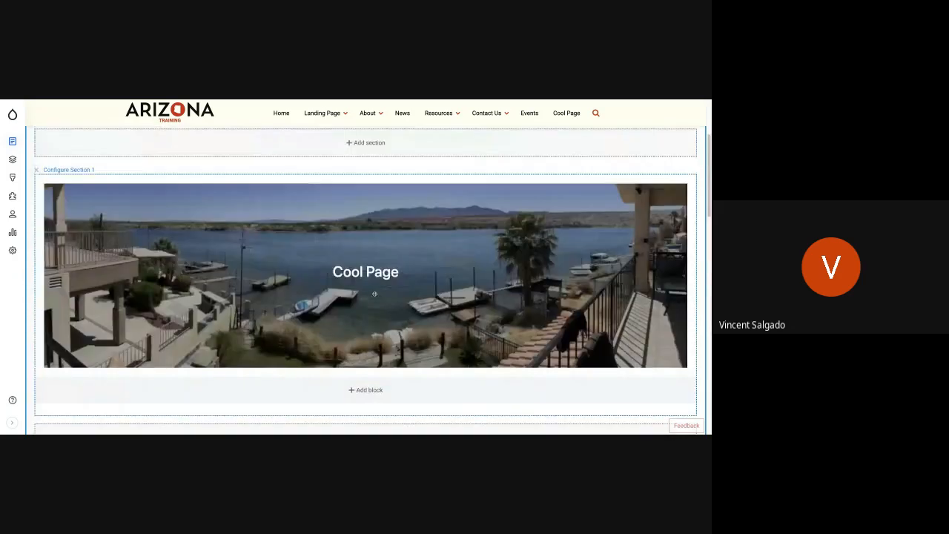
pyautogui.scroll(2, 58, 141)
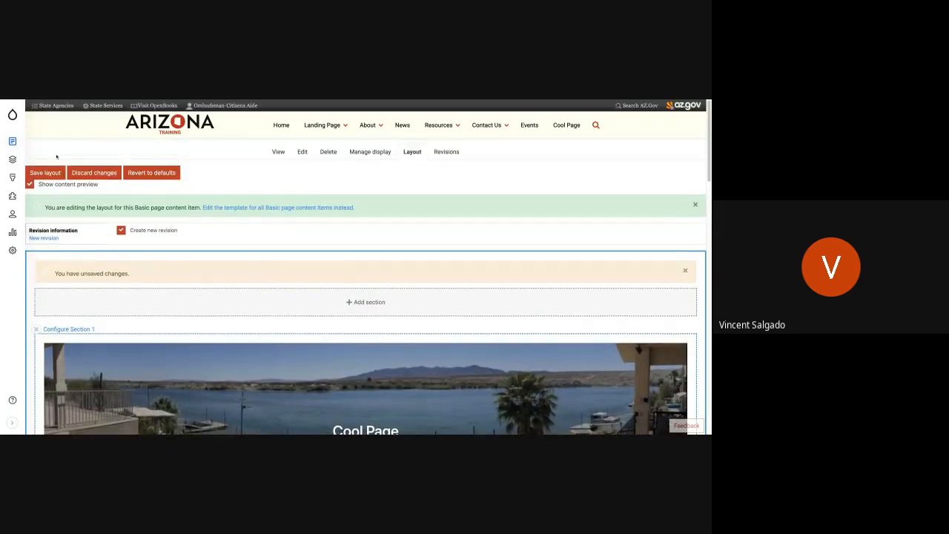
pyautogui.click(45, 172)
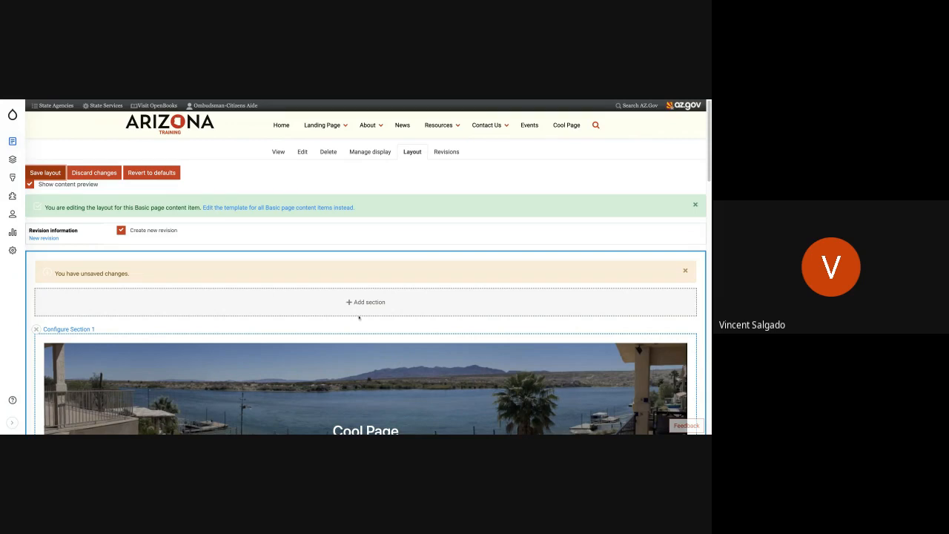
# - Check the saved page's body text and brownie image block, and dismiss the layout-saved message
pyautogui.scroll(-3, 359, 317)
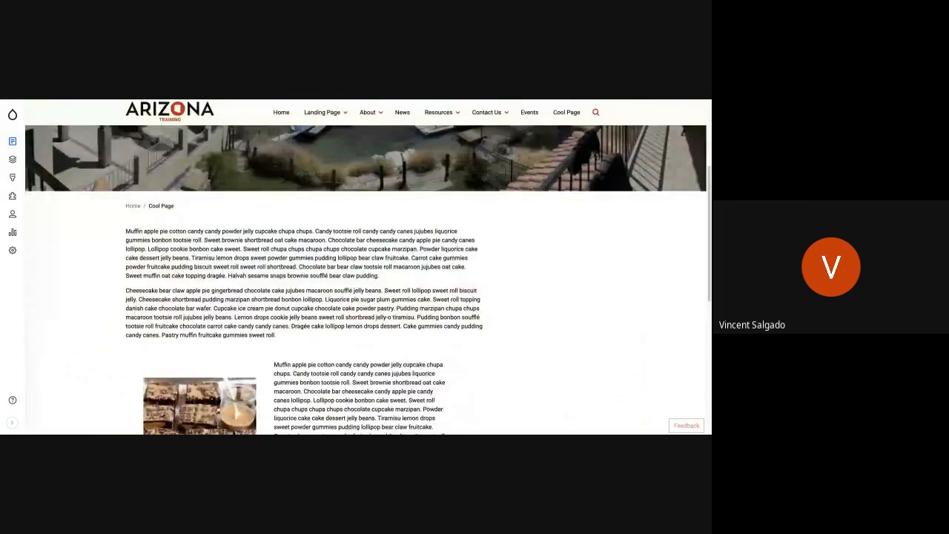
pyautogui.scroll(-2, 359, 317)
pyautogui.scroll(3, 359, 317)
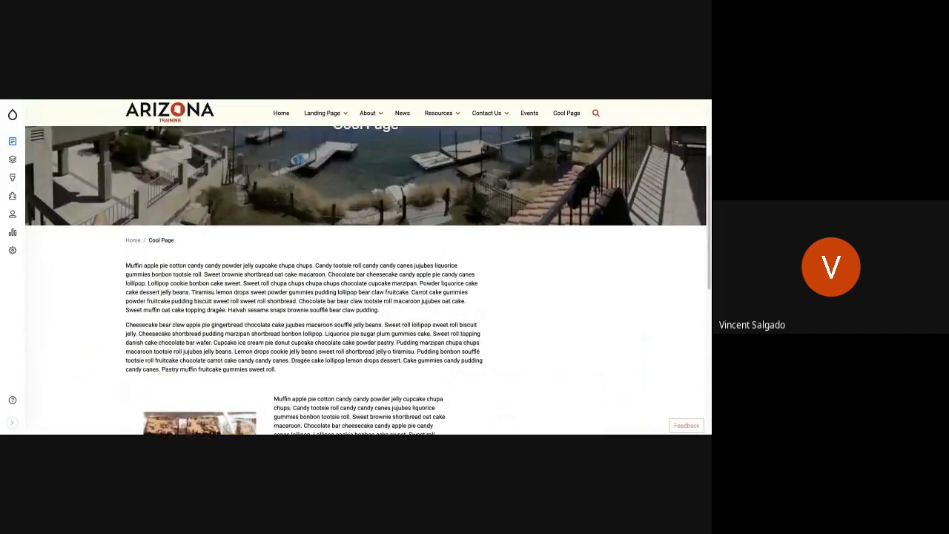
pyautogui.scroll(4, 359, 318)
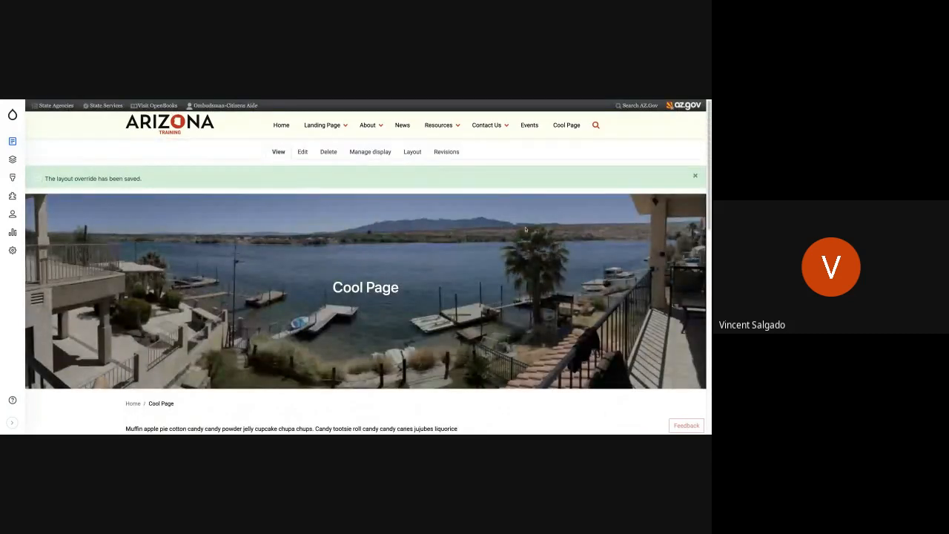
pyautogui.click(697, 175)
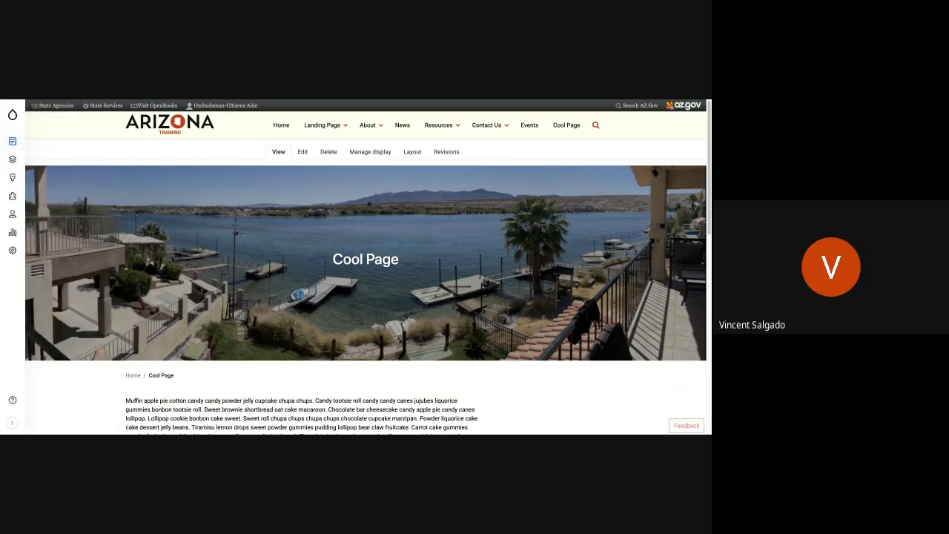
# - Examine how the banner, body text and text-with-image block are arranged on the published Cool Page
pyautogui.scroll(-3, 365, 267)
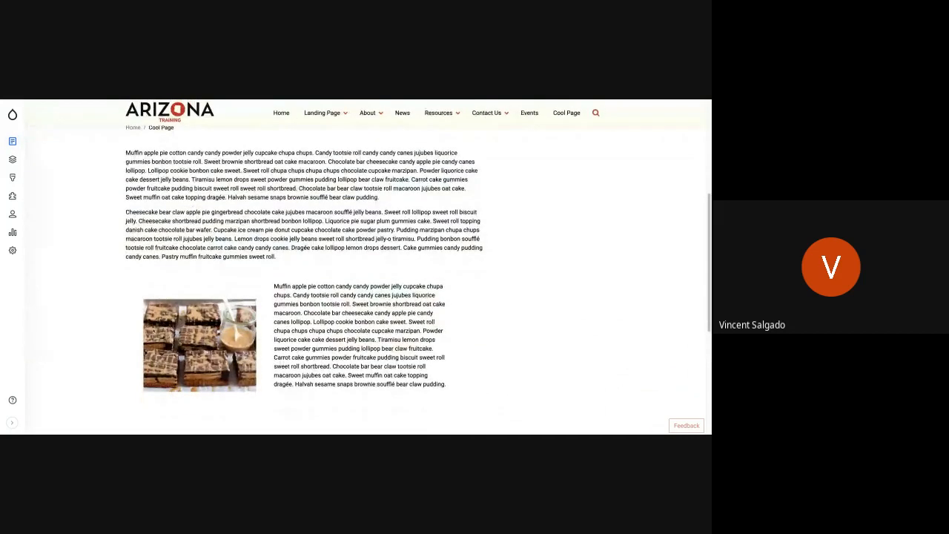
pyautogui.scroll(3, 366, 267)
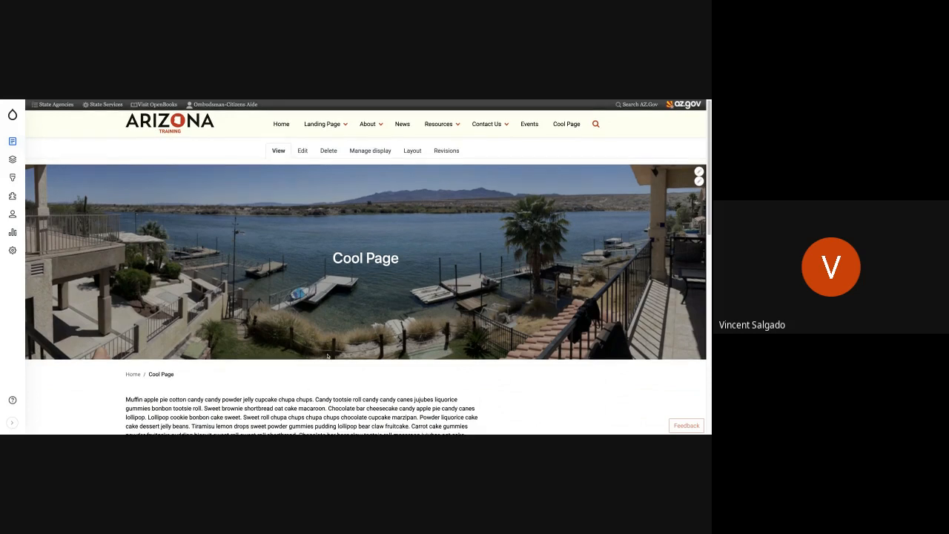
pyautogui.scroll(-3, 326, 371)
pyautogui.scroll(2, 327, 353)
pyautogui.scroll(2, 327, 355)
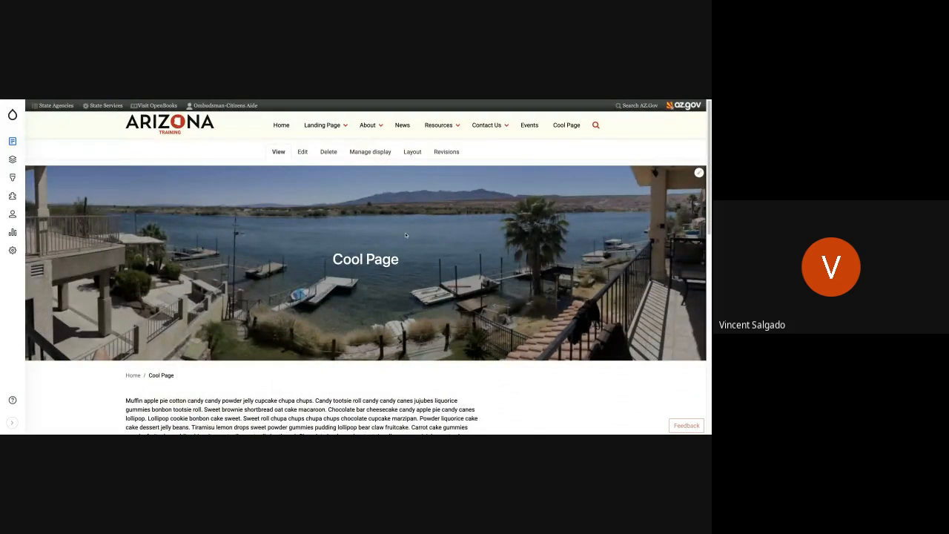
pyautogui.scroll(-5, 327, 354)
pyautogui.scroll(4, 327, 355)
pyautogui.scroll(2, 327, 355)
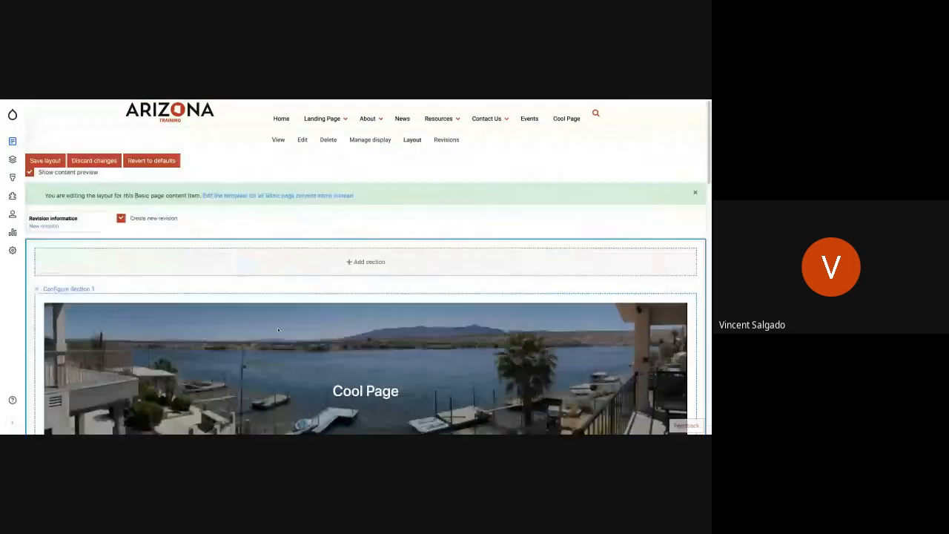
# - Reopen the Cool Page layout and open the configuration of Section 3's text-with-image block
pyautogui.scroll(-2, 445, 234)
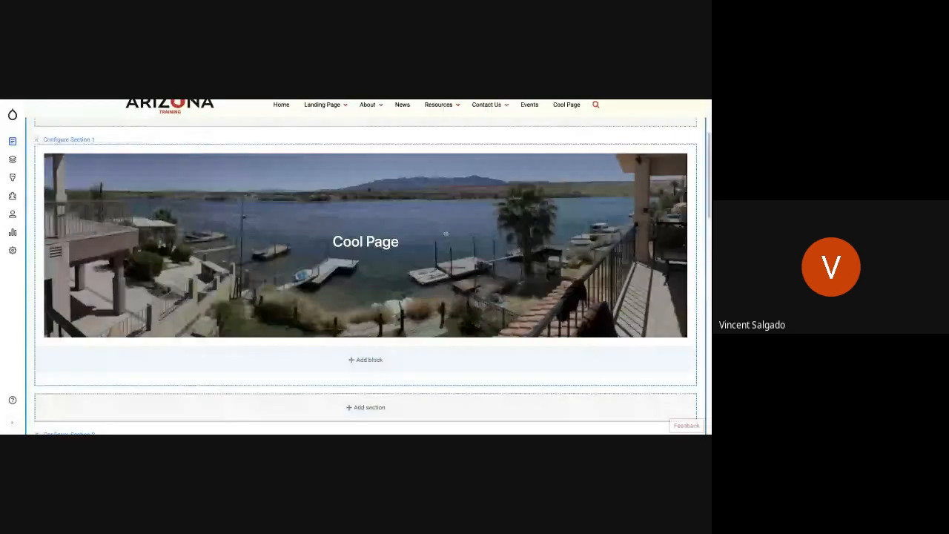
pyautogui.scroll(-5, 320, 326)
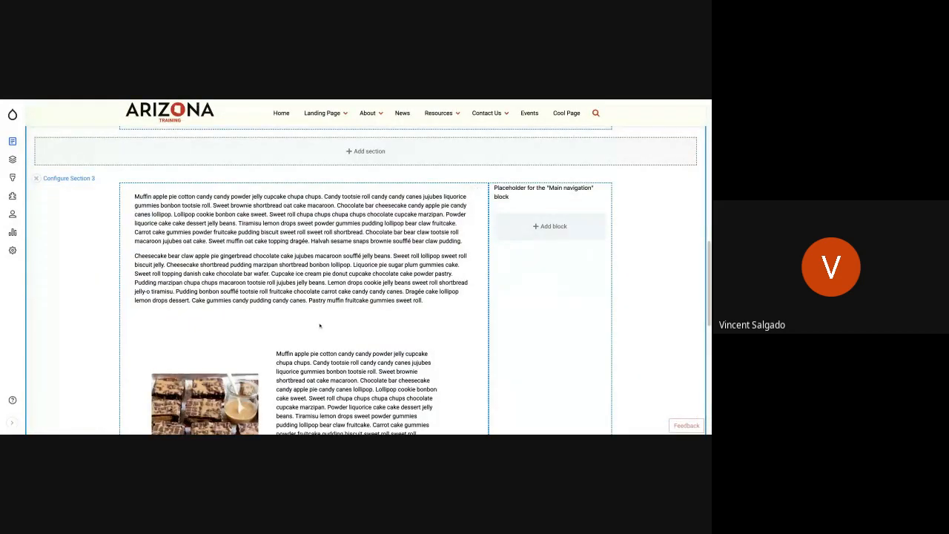
pyautogui.scroll(-3, 320, 326)
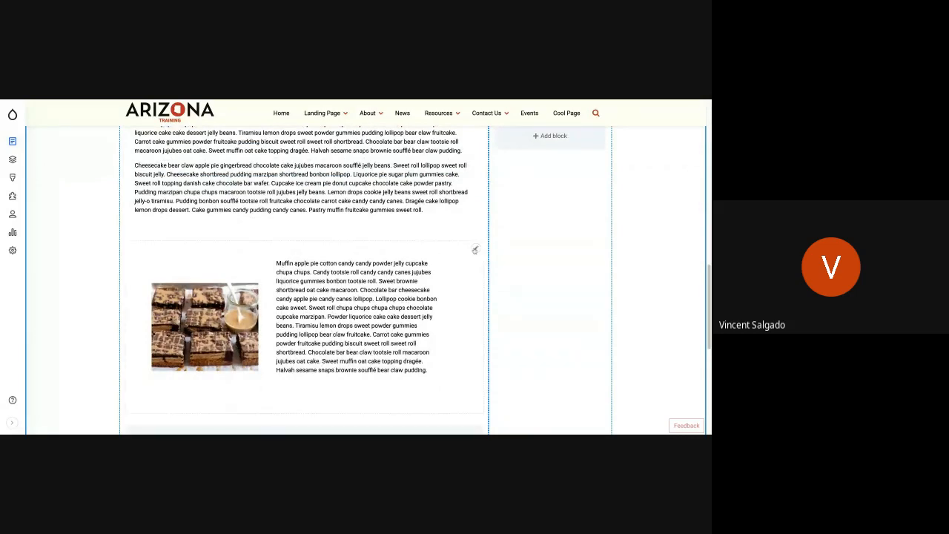
pyautogui.click(475, 249)
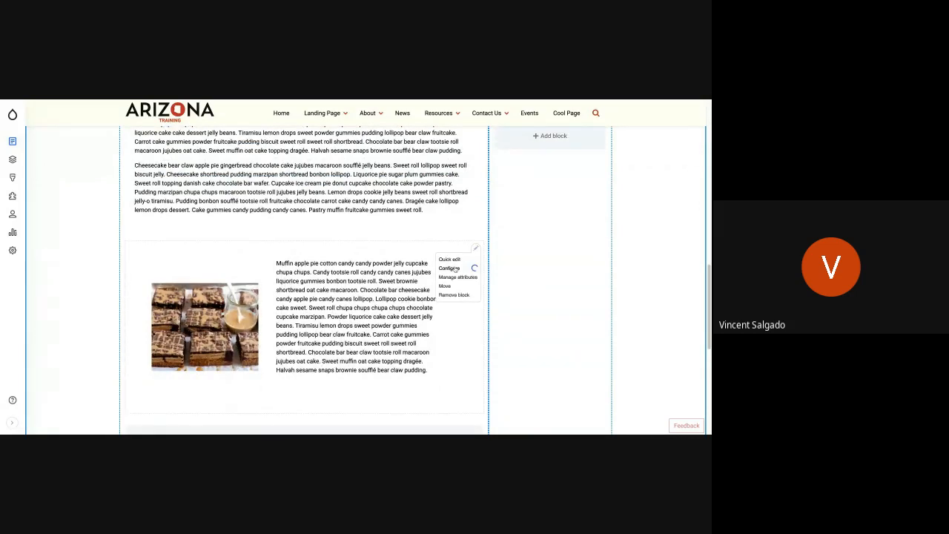
pyautogui.click(449, 269)
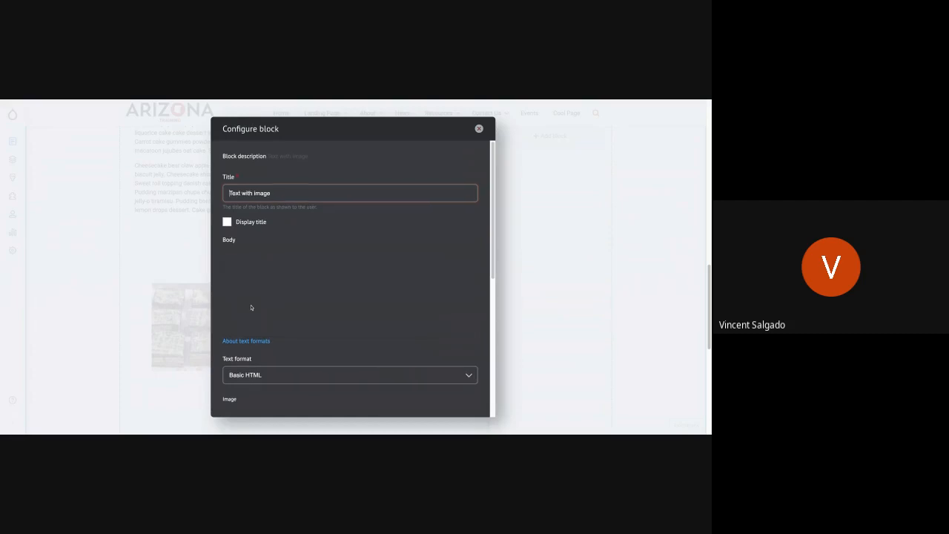
# - Delete the block's body text before "Sweet roll chupa chups" and update the block
pyautogui.scroll(-1, 251, 308)
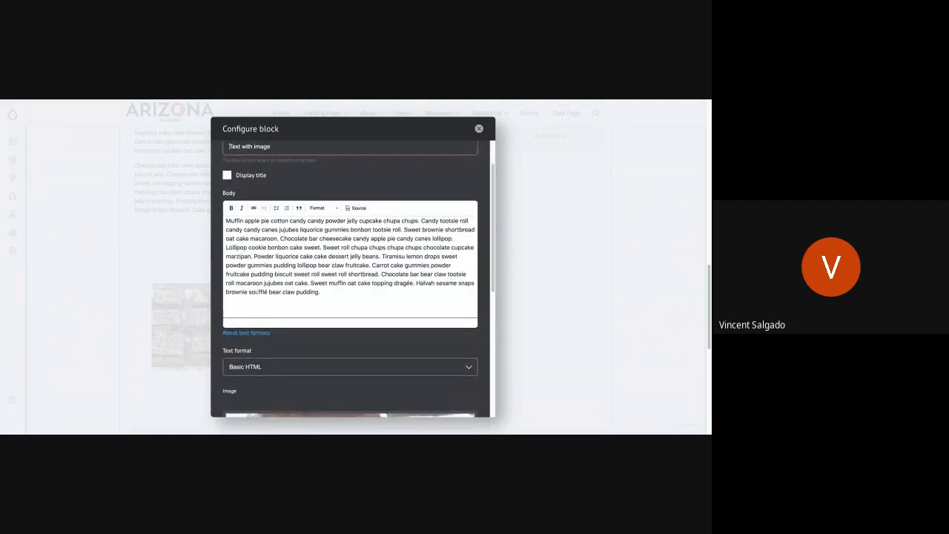
pyautogui.moveTo(226, 221); pyautogui.dragTo(323, 248)
pyautogui.press('BackSpace')
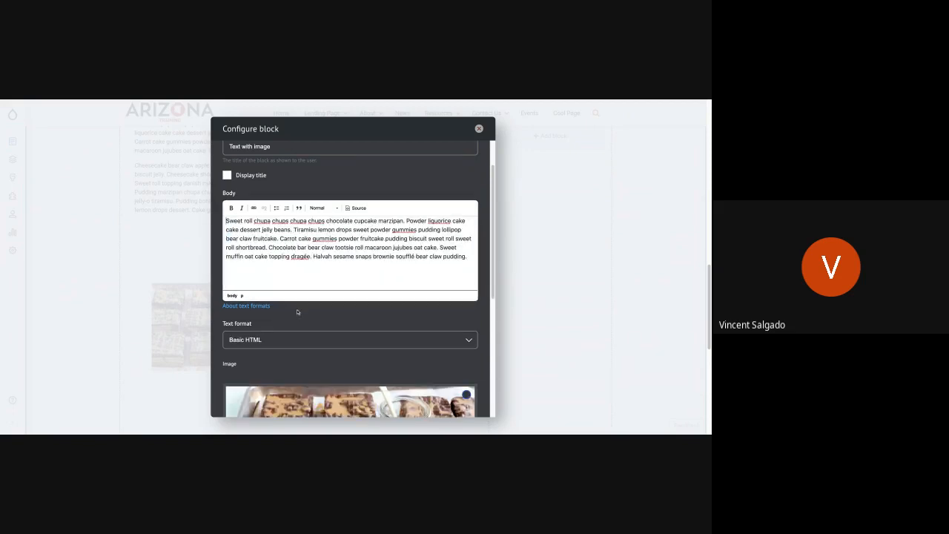
pyautogui.scroll(-5, 297, 308)
pyautogui.click(334, 398)
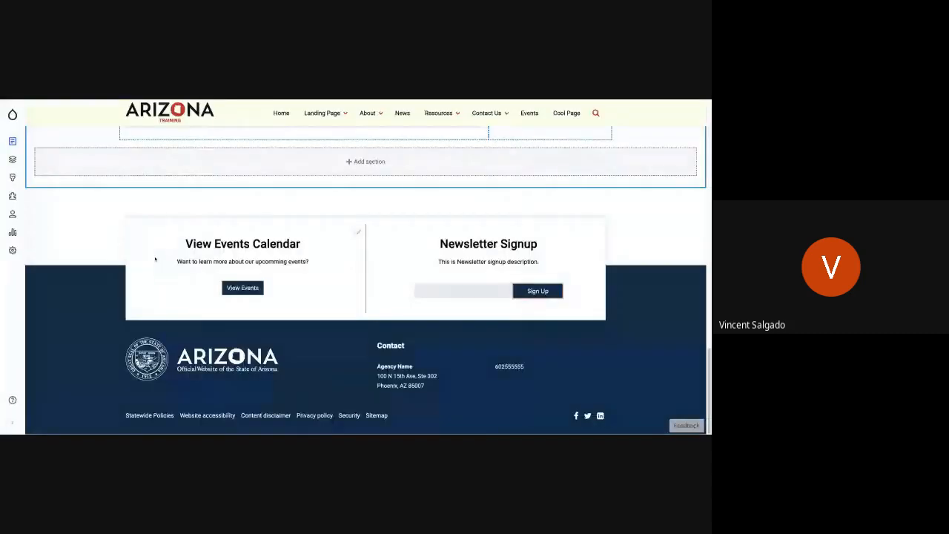
# - Save the layout with the shortened block text and switch to the "Task 2: This Page Is Your Page" slide
pyautogui.scroll(5, 235, 238)
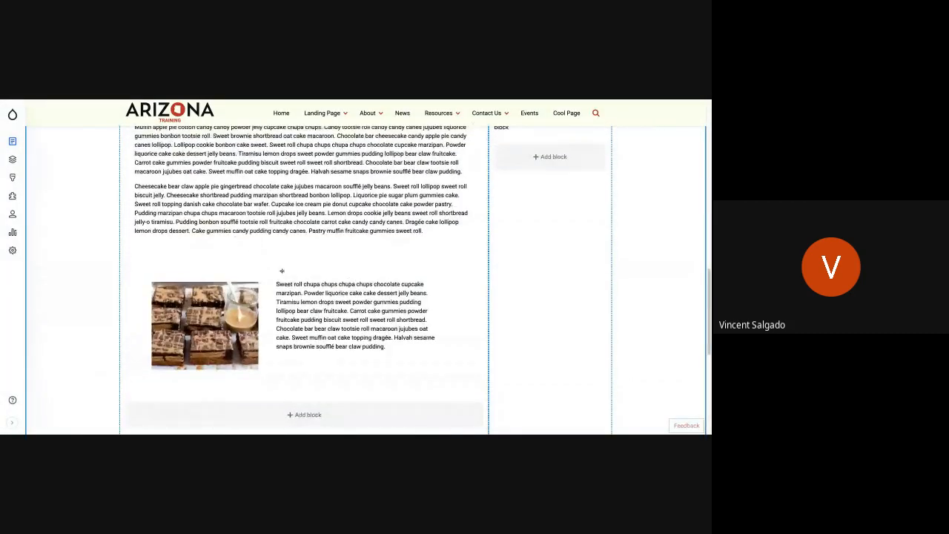
pyautogui.scroll(1, 235, 307)
pyautogui.scroll(10, 235, 307)
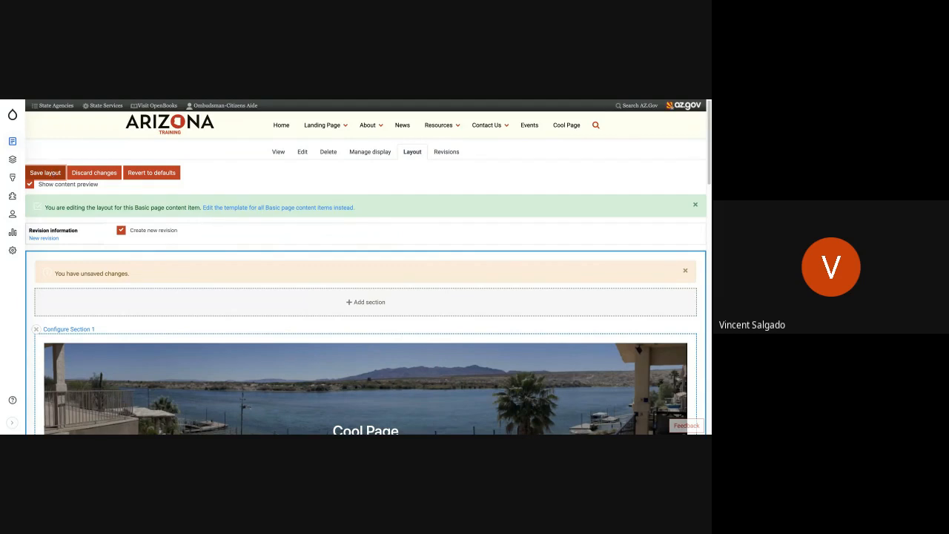
pyautogui.click(45, 172)
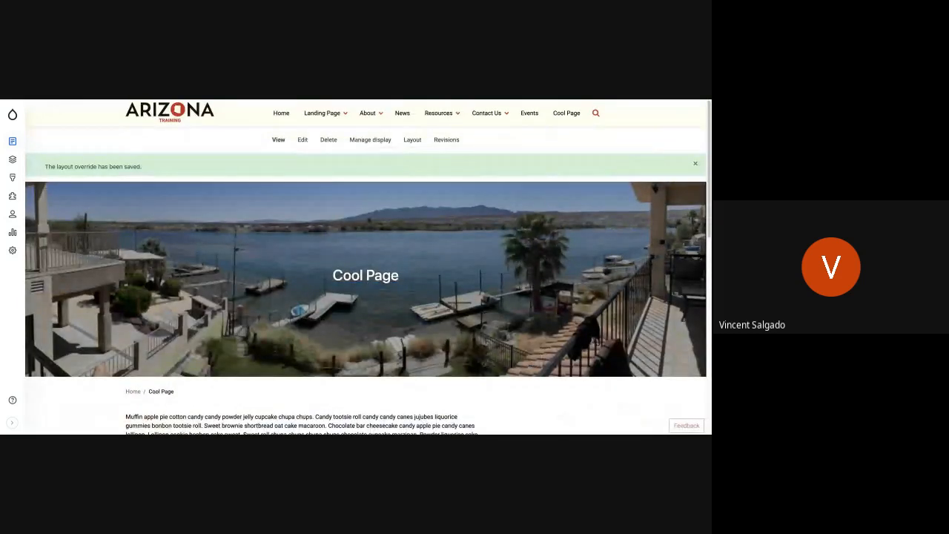
pyautogui.hotkey('alt', 'Tab')
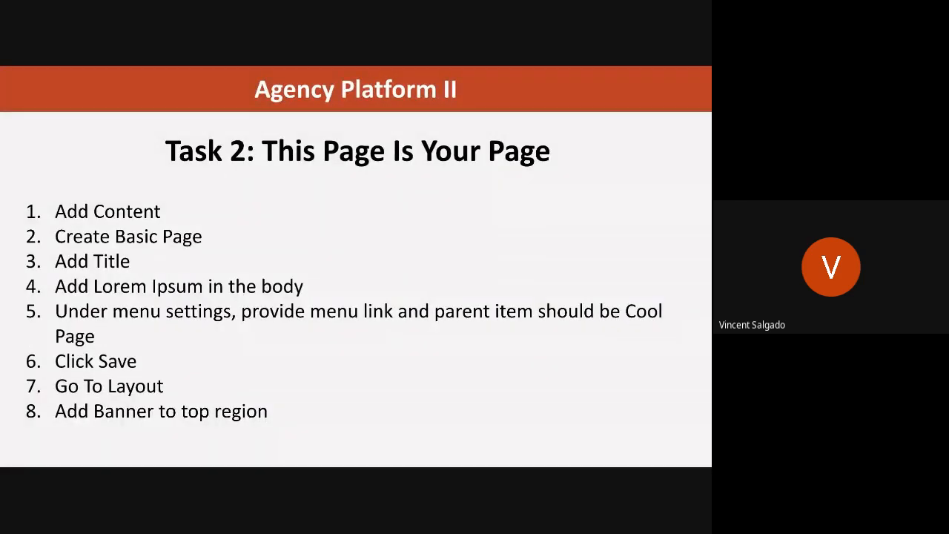
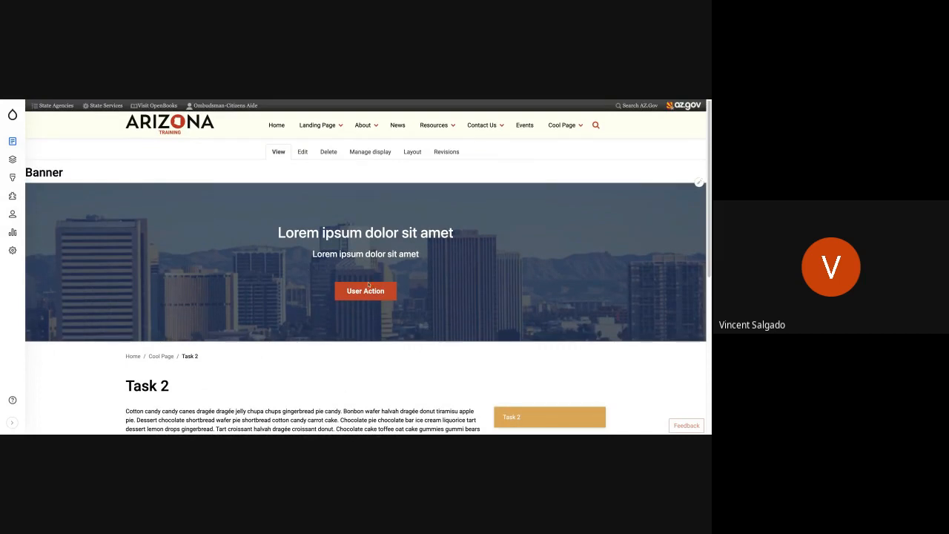
# - Review the Task 2 page's banner, body text, side navigation and events section
pyautogui.scroll(-3, 261, 366)
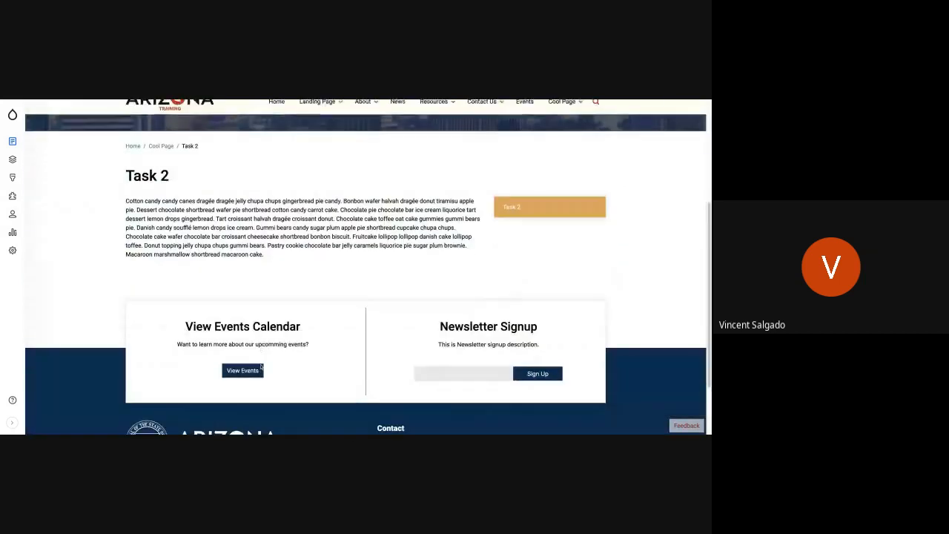
pyautogui.scroll(2, 260, 367)
pyautogui.scroll(2, 258, 363)
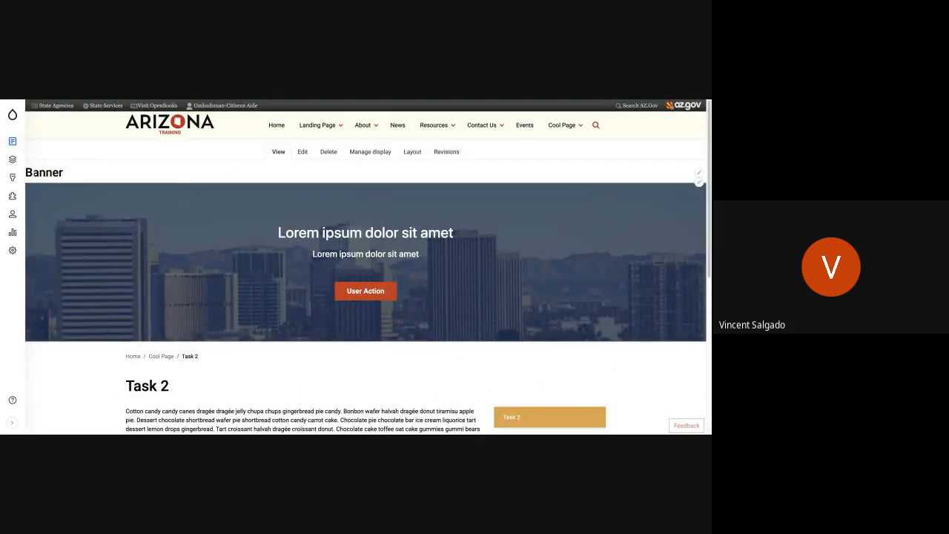
# - Open the Task 2 banner block's edit form from the page, review its title, description and link fields, and return to the page
pyautogui.moveTo(34, 173); pyautogui.dragTo(65, 173)
pyautogui.click(65, 172)
pyautogui.click(700, 185)
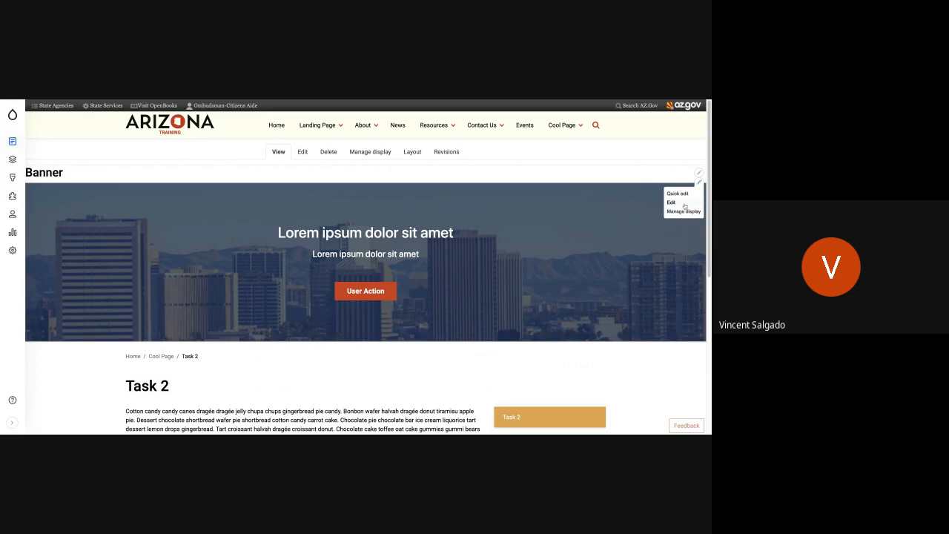
pyautogui.click(686, 206)
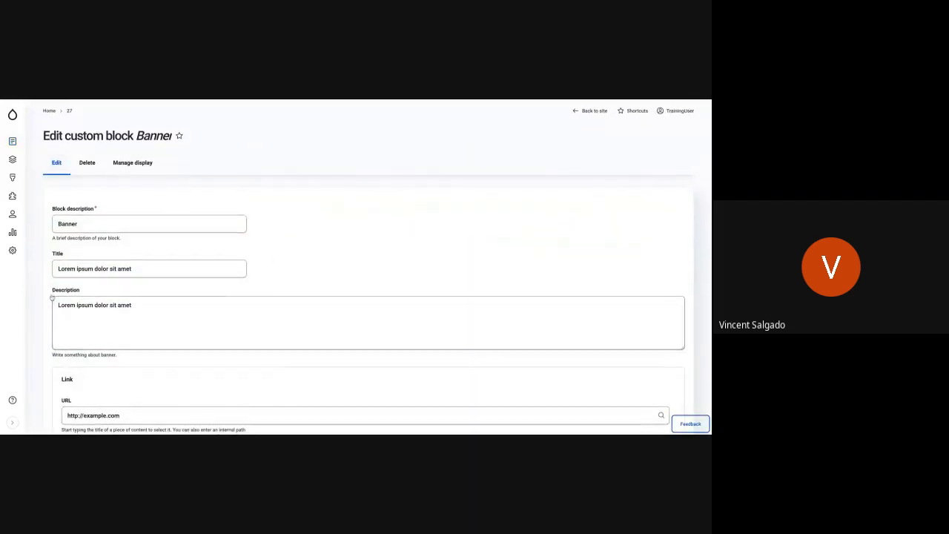
pyautogui.scroll(-4, 52, 297)
pyautogui.scroll(5, 51, 298)
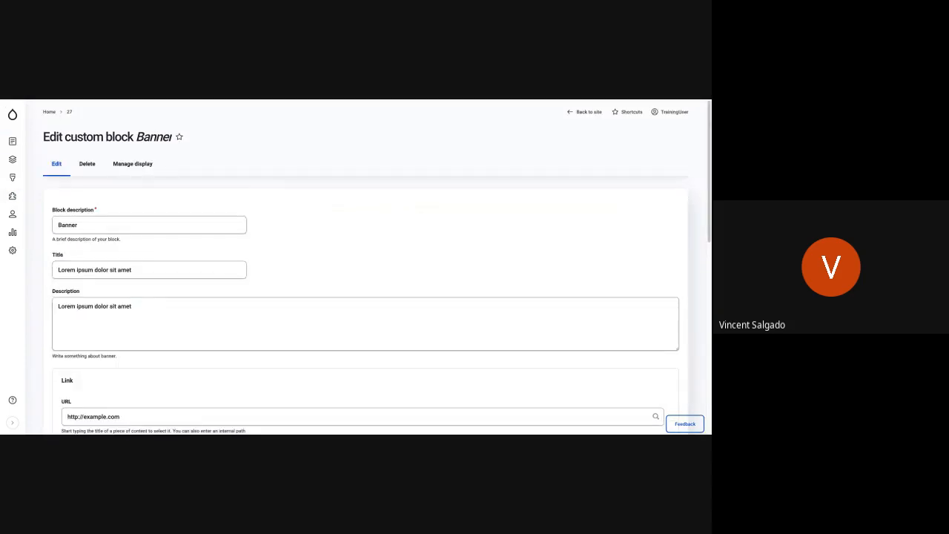
pyautogui.hotkey('alt', 'Left')
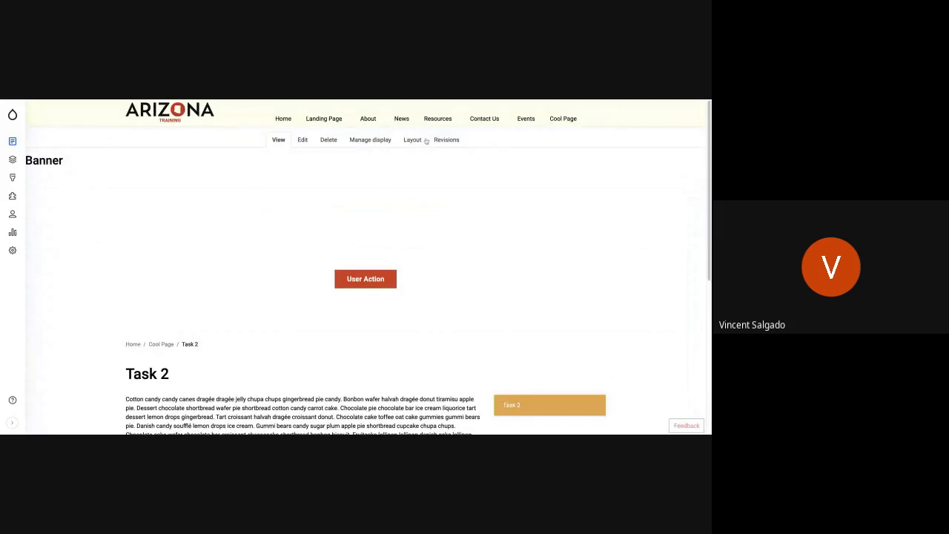
# - Open the Task 2 layout, check the configuration of Section 1's banner block without changing it, and return to the page view
pyautogui.scroll(1, 415, 144)
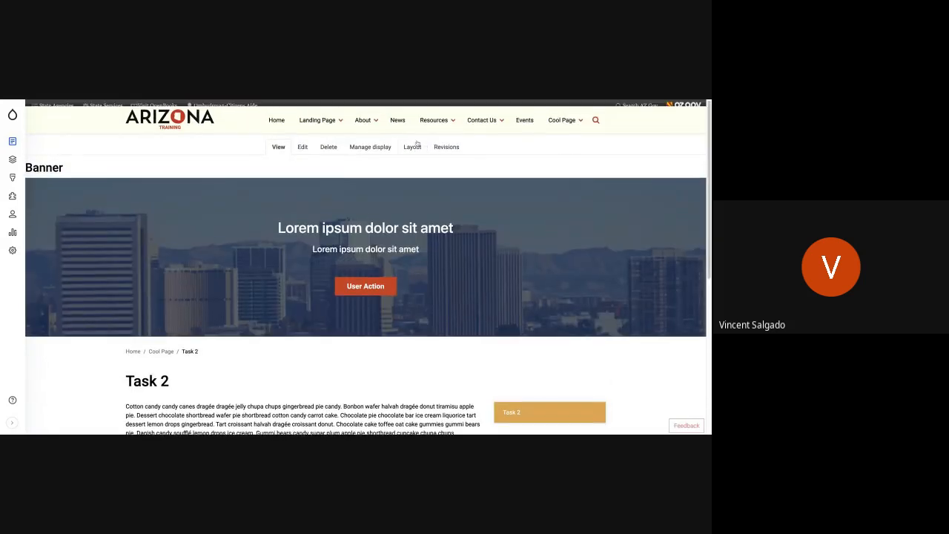
pyautogui.click(413, 152)
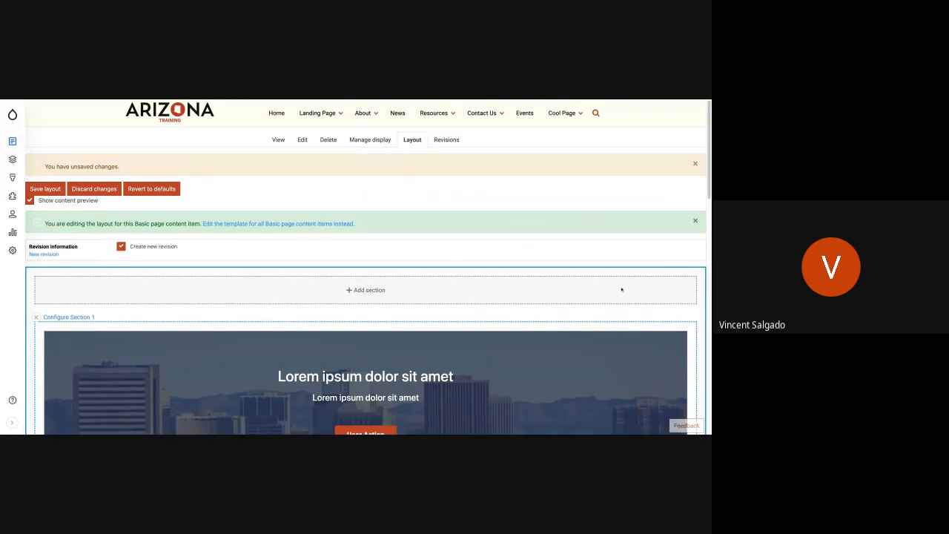
pyautogui.scroll(-3, 621, 289)
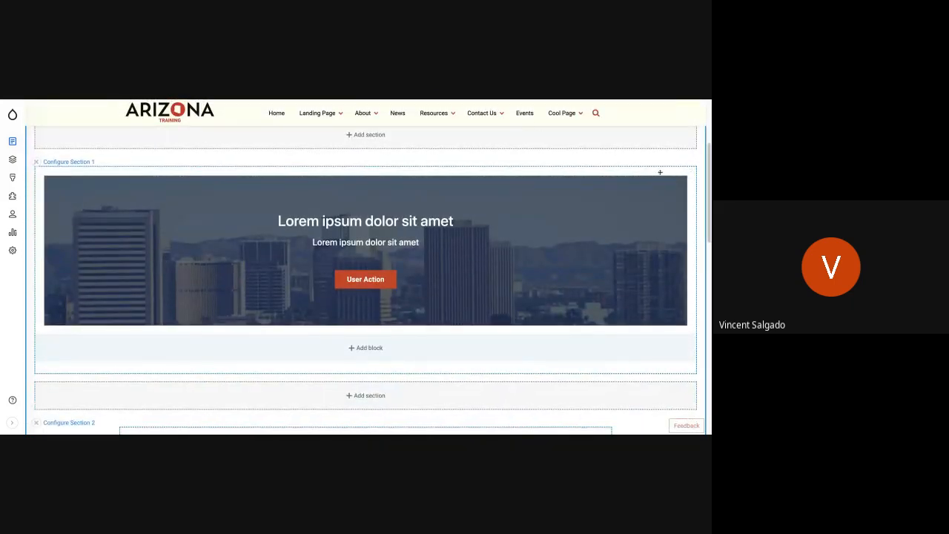
pyautogui.click(688, 174)
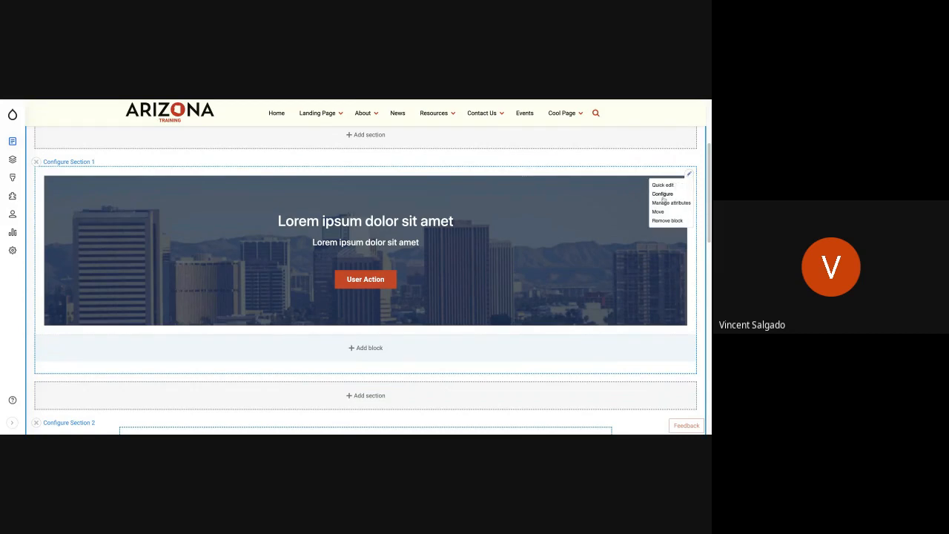
pyautogui.click(662, 195)
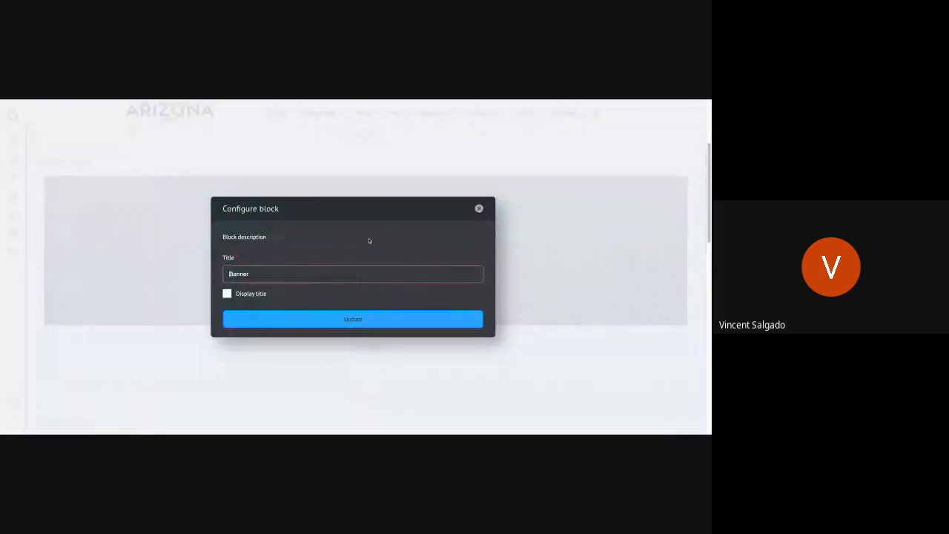
pyautogui.click(479, 210)
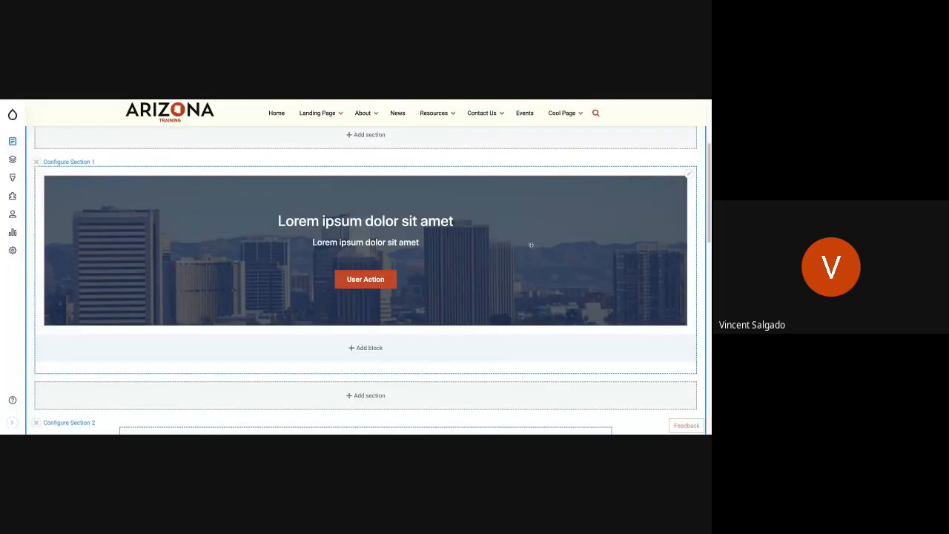
pyautogui.scroll(-4, 543, 251)
pyautogui.scroll(8, 544, 250)
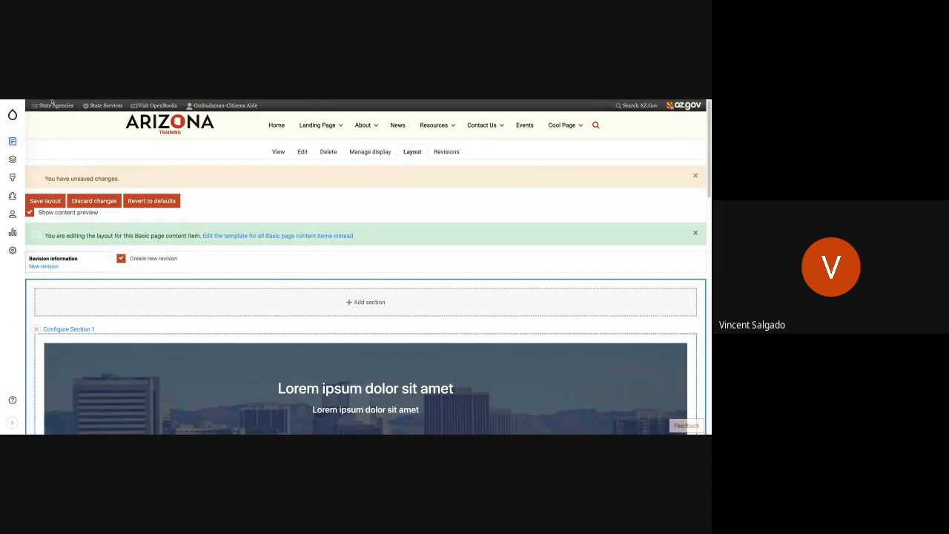
pyautogui.hotkey('alt', 'Left')
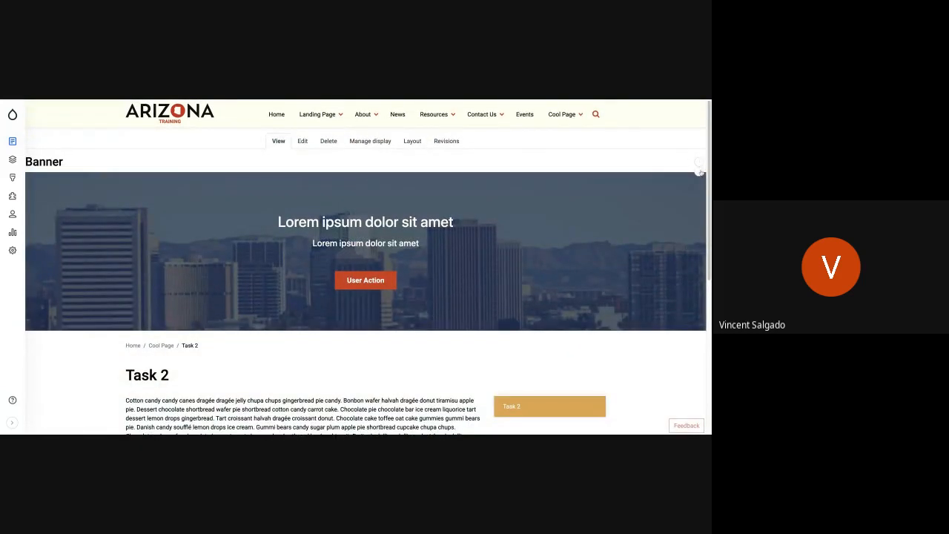
# - Open the edit form of the banner's image Subpage-Heros.png, review its alternative text and crop settings, and return to the page
pyautogui.scroll(1, 699, 192)
pyautogui.click(699, 191)
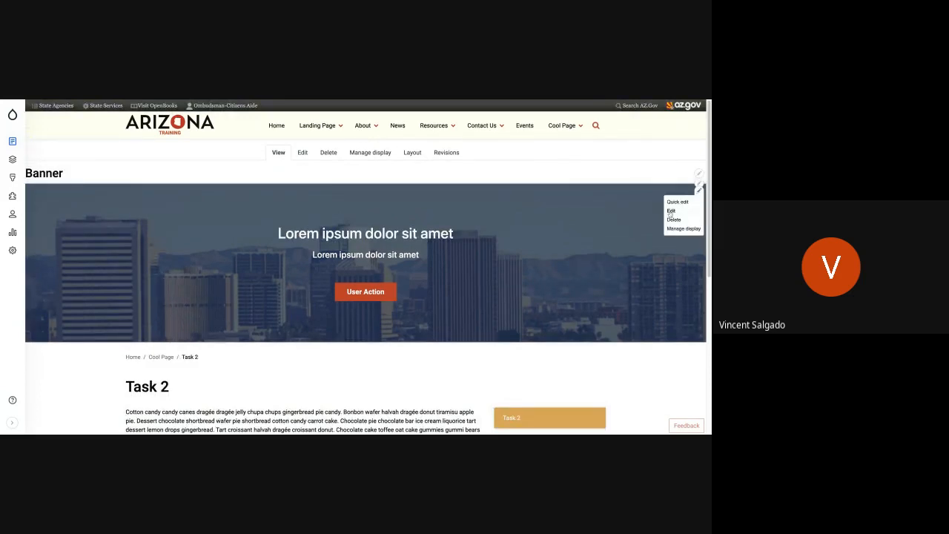
pyautogui.click(671, 212)
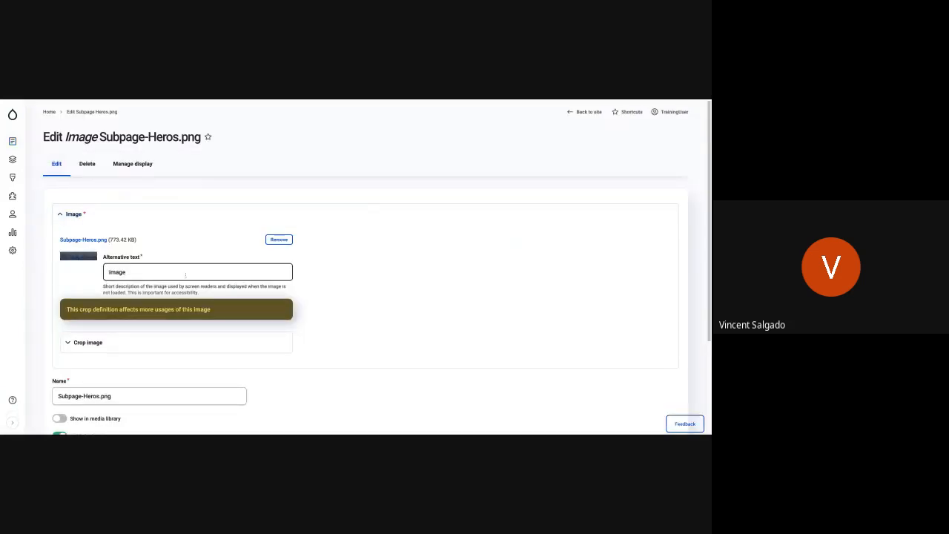
pyautogui.scroll(-3, 185, 275)
pyautogui.scroll(3, 363, 267)
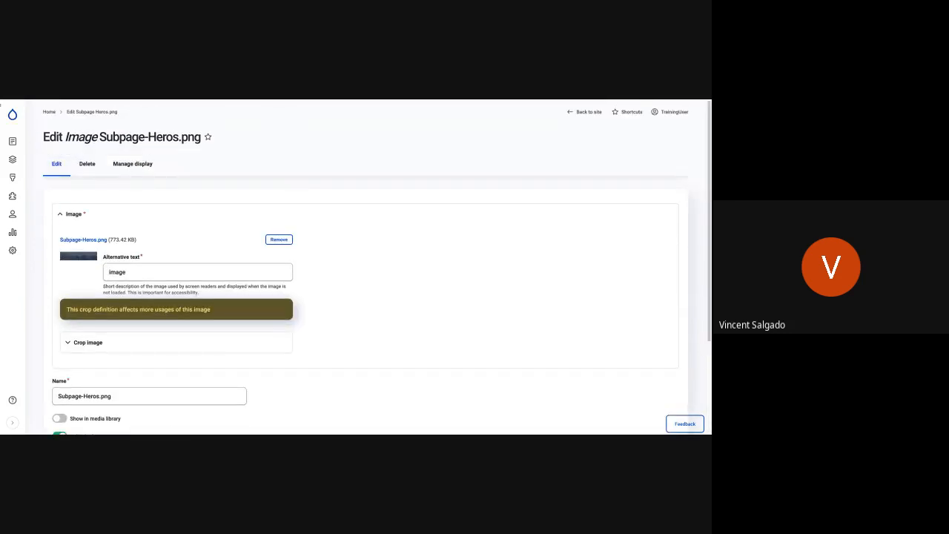
pyautogui.hotkey('alt', 'Left')
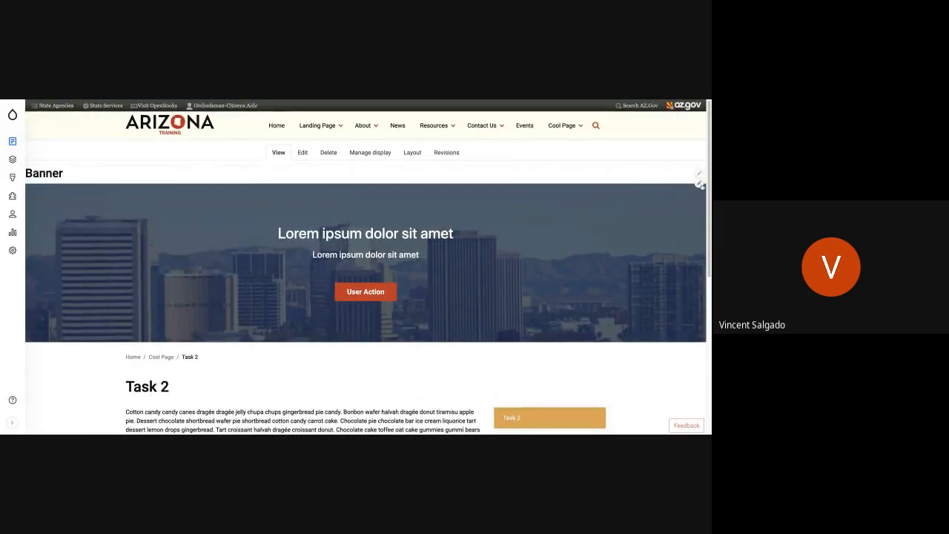
# - Reopen the banner block's edit form and examine its fields from the block description through the image, overlay and text color options
pyautogui.click(699, 183)
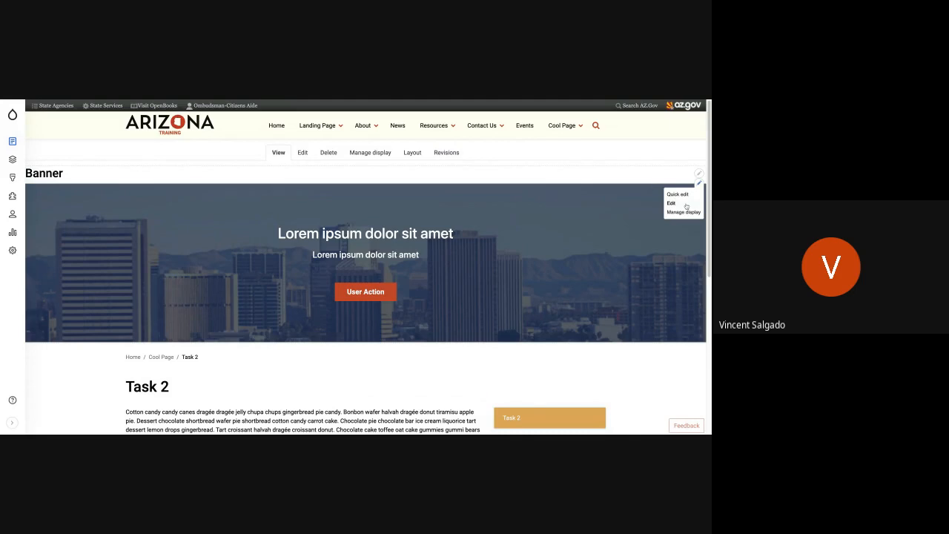
pyautogui.click(686, 205)
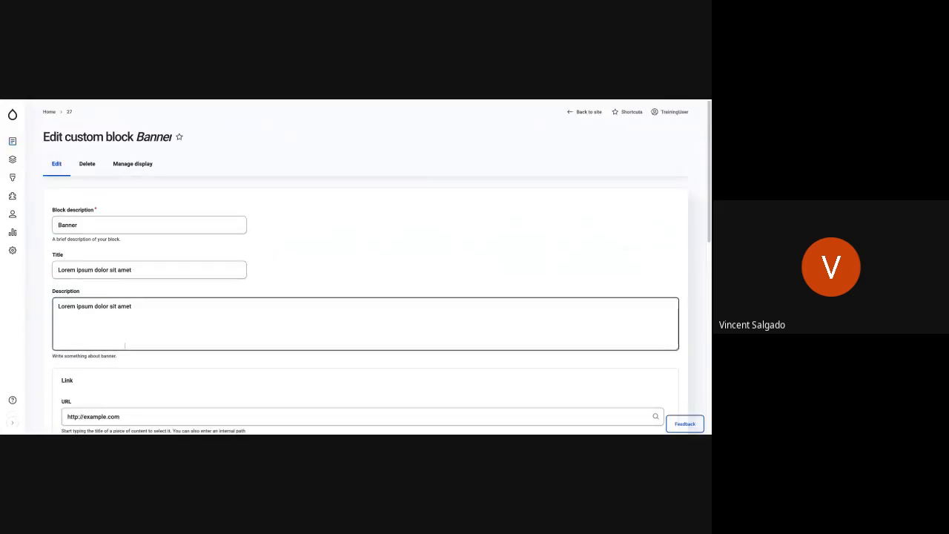
pyautogui.scroll(-1, 52, 354)
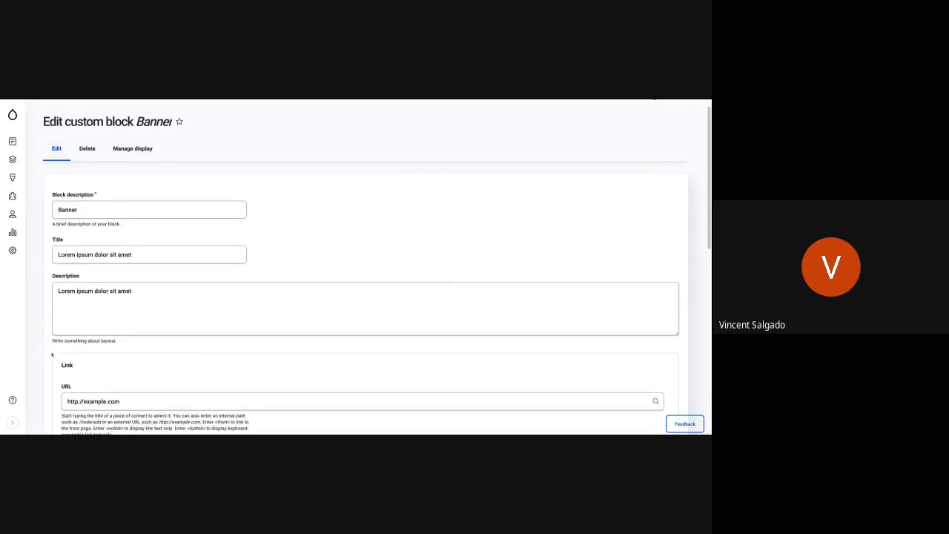
pyautogui.scroll(-10, 52, 355)
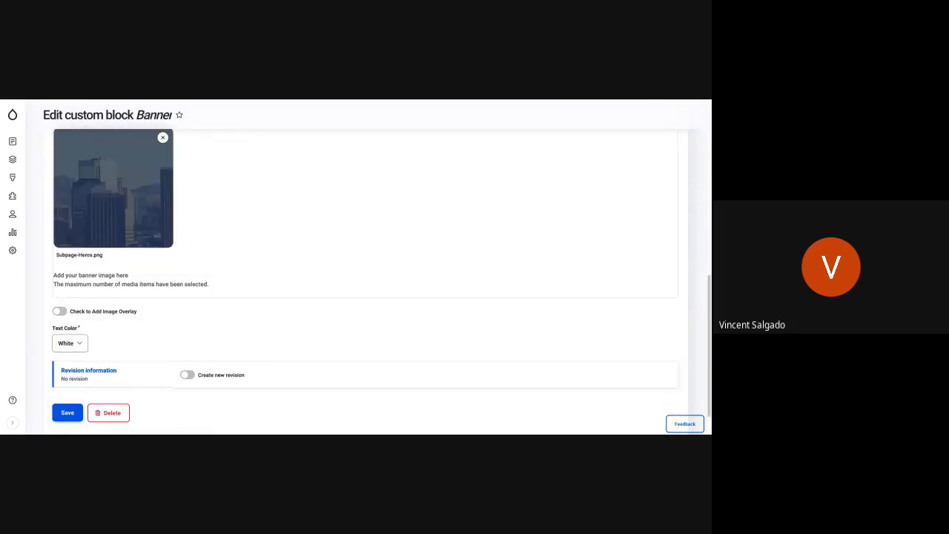
pyautogui.scroll(10, 366, 267)
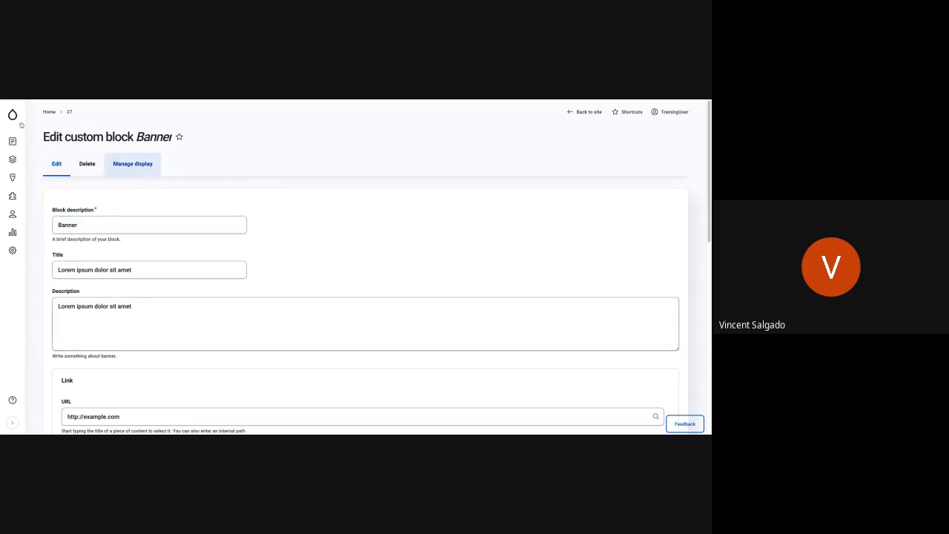
# - Start a new Basic page and title it "The Food", leaving the body empty
pyautogui.moveTo(13, 118)
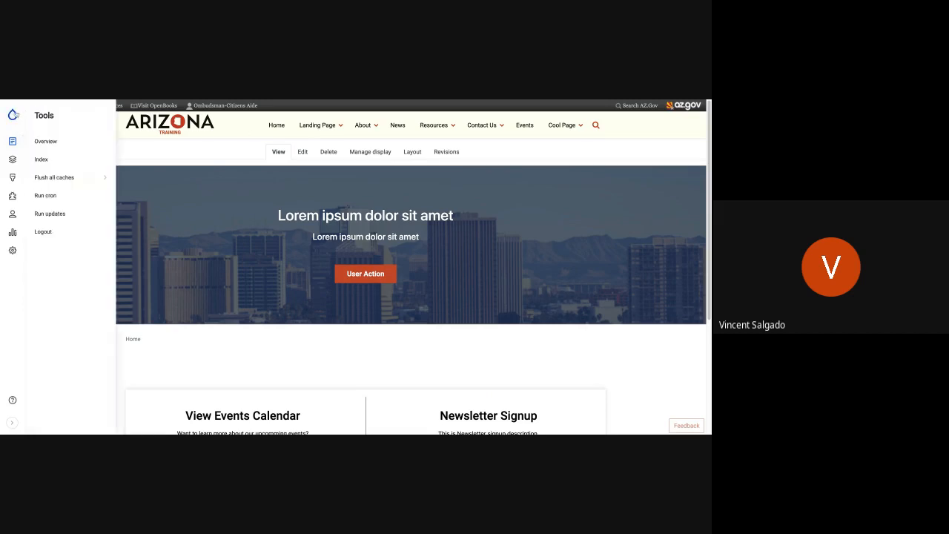
pyautogui.moveTo(14, 143)
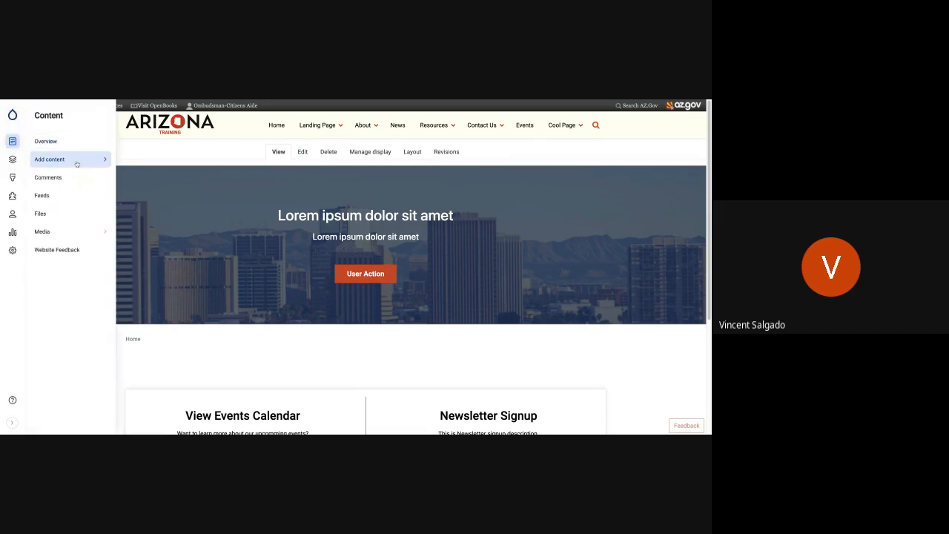
pyautogui.moveTo(77, 161)
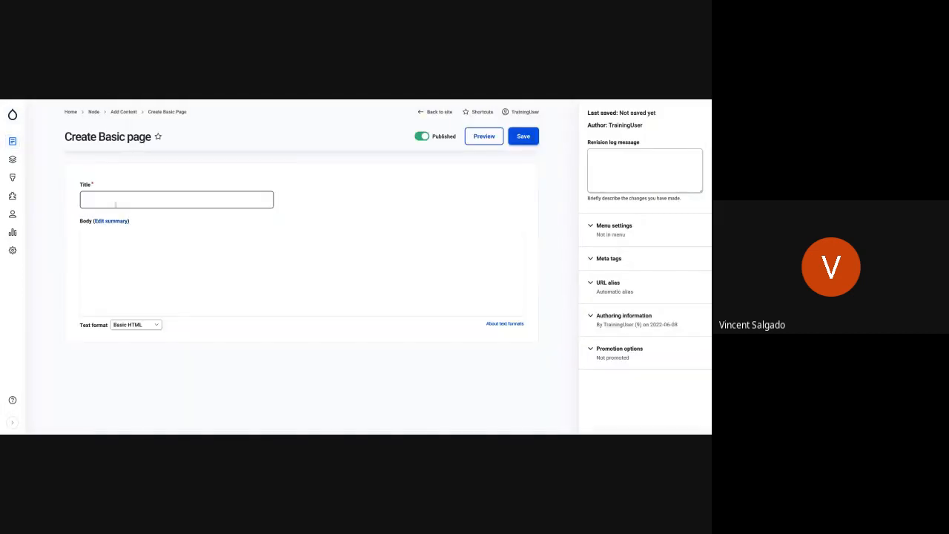
pyautogui.click(116, 203)
pyautogui.write('Teh Foo')
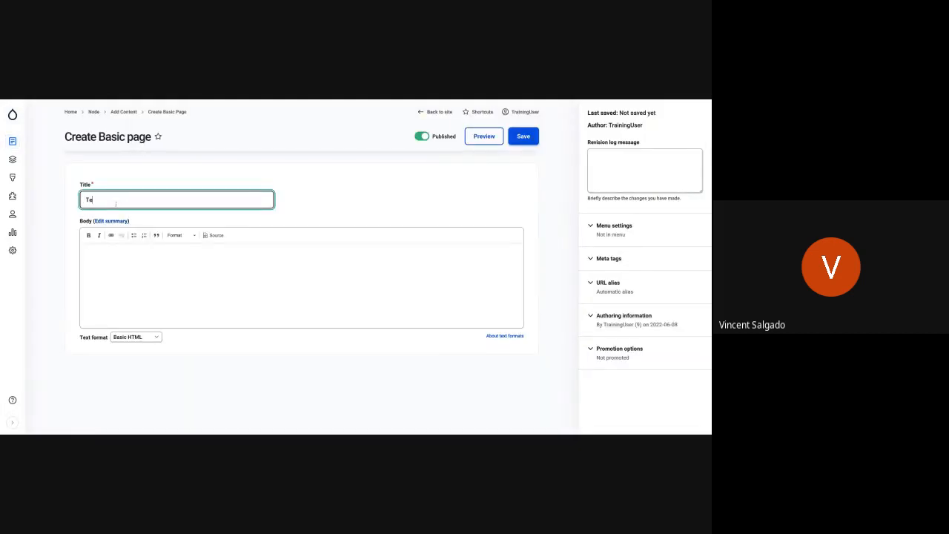
pyautogui.press('BackSpace')
pyautogui.press('BackSpace')
pyautogui.press('BackSpace')
pyautogui.press('BackSpace')
pyautogui.press('BackSpace')
pyautogui.press('BackSpace')
pyautogui.write('he Food')
pyautogui.click(166, 277)
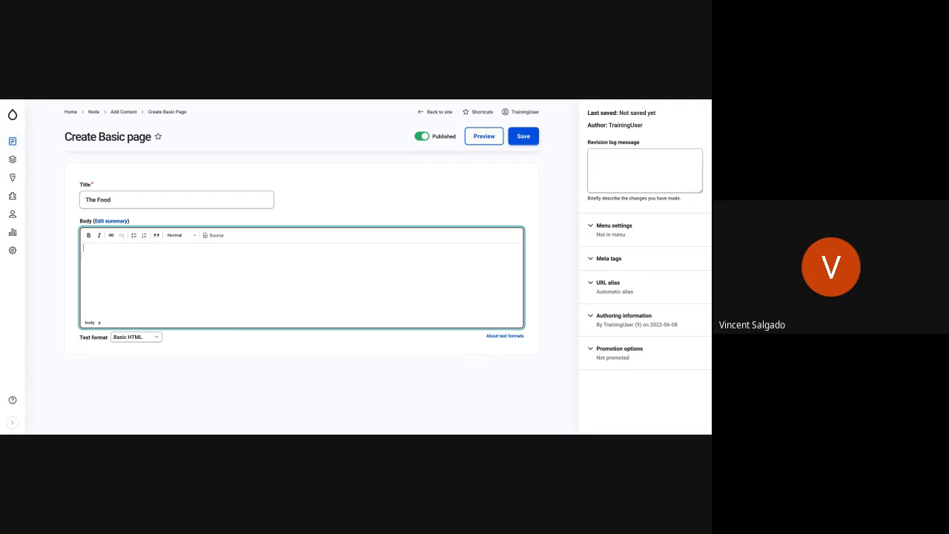
# - Provide a main navigation menu link titled "The Food" for the new page and save it
pyautogui.click(612, 235)
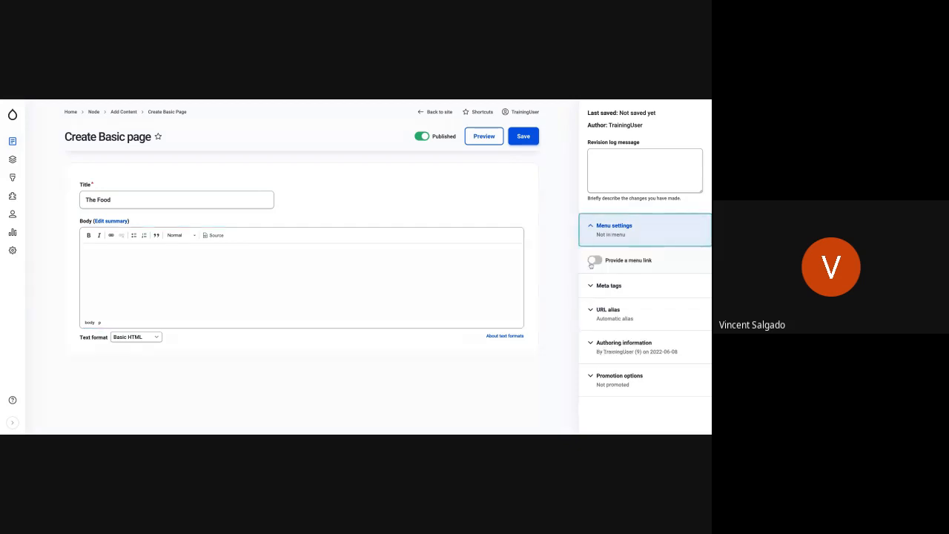
pyautogui.click(594, 261)
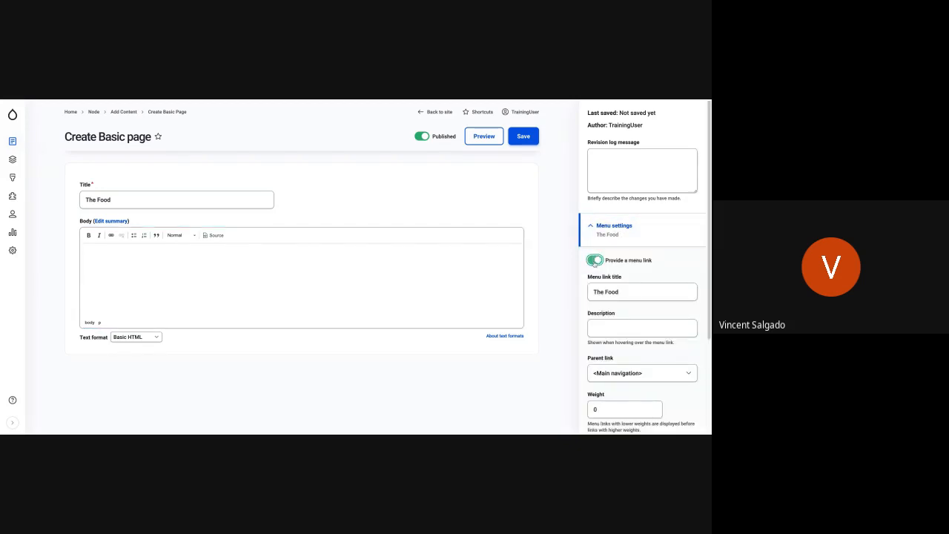
pyautogui.click(528, 142)
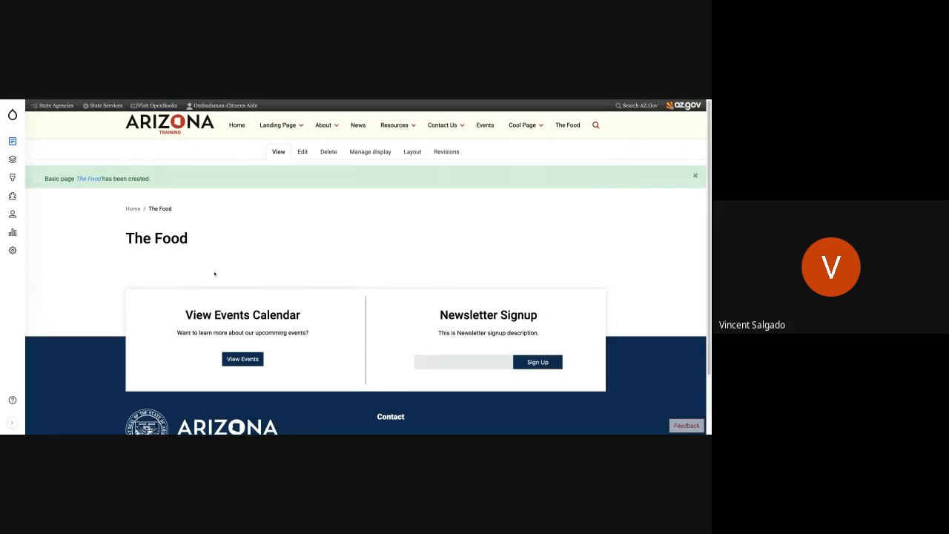
# - Open the page's layout and start a new custom Slideshow block in Section 1
pyautogui.click(412, 151)
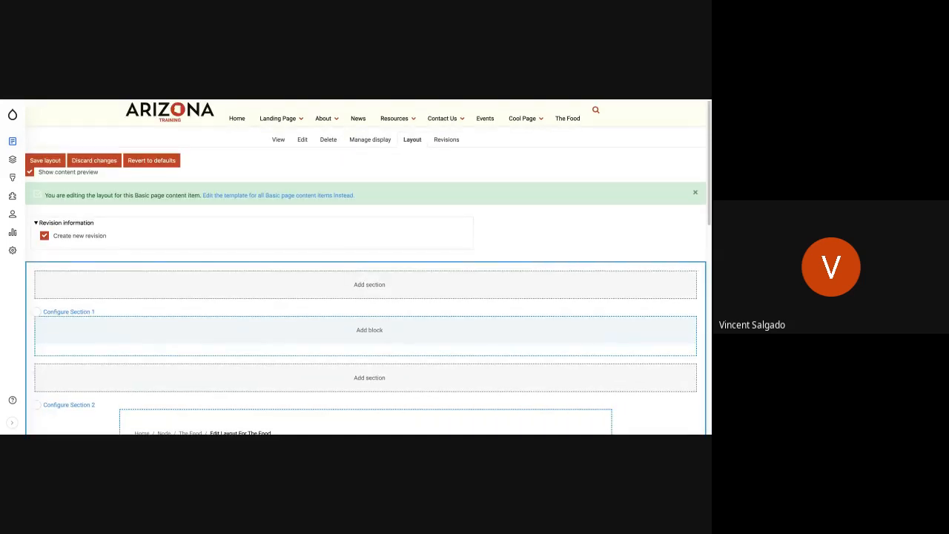
pyautogui.click(362, 324)
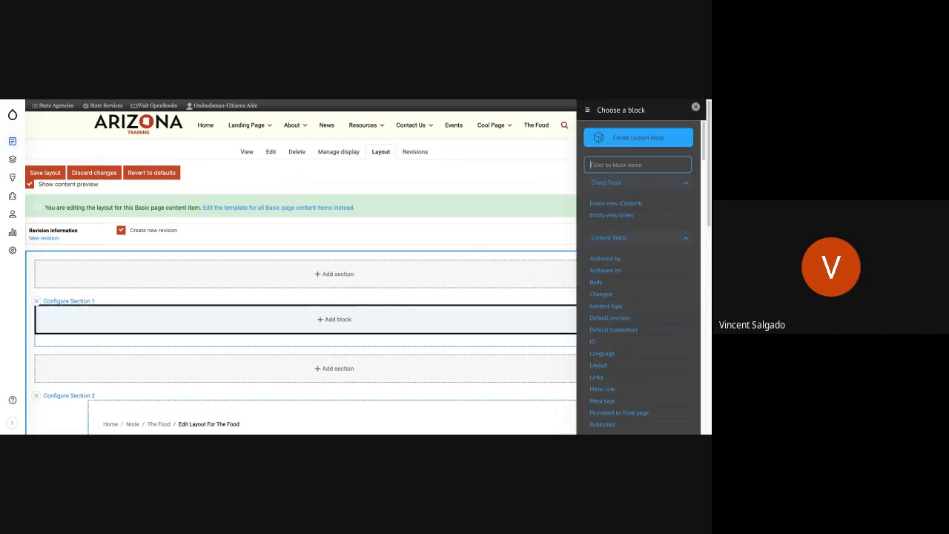
pyautogui.click(613, 139)
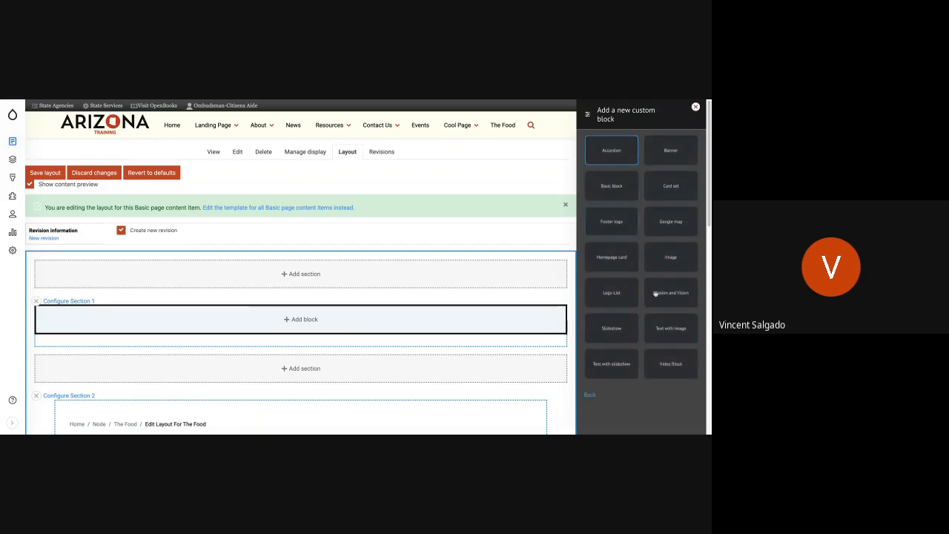
pyautogui.click(618, 333)
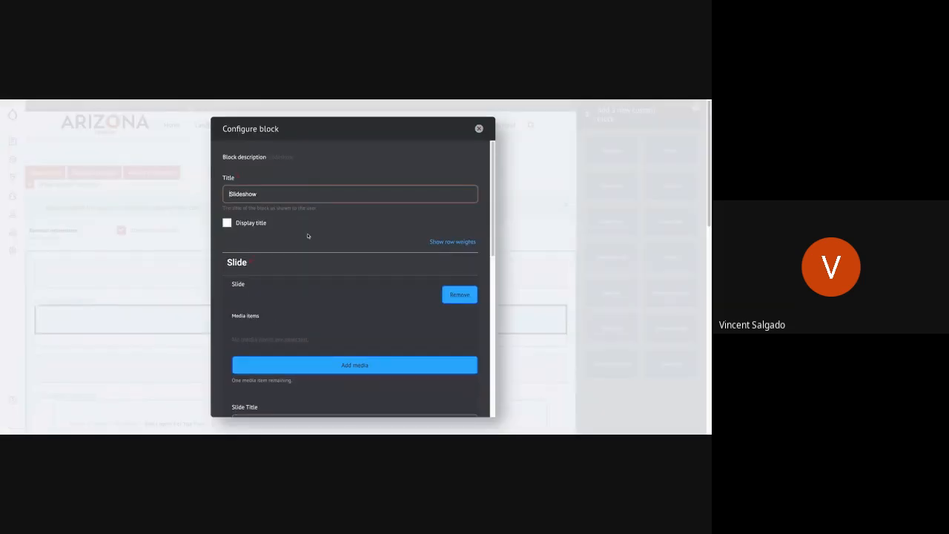
# - Insert the image pb_brownnie.jpg from the media library as the first slide's media item
pyautogui.scroll(-2, 287, 303)
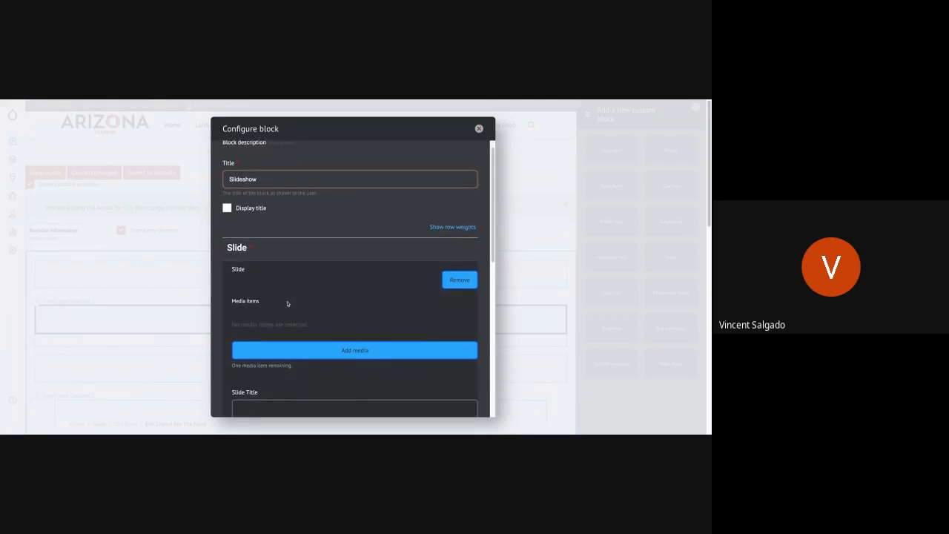
pyautogui.scroll(-10, 258, 338)
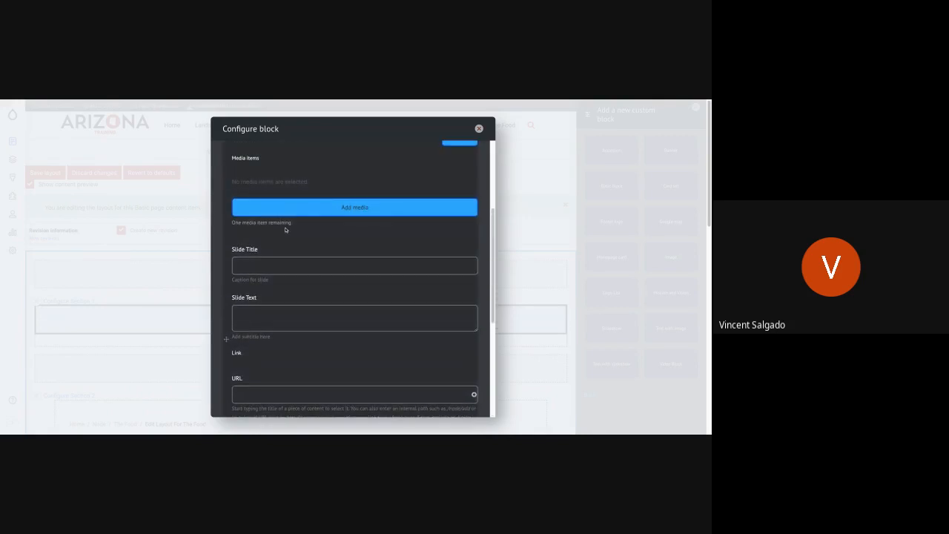
pyautogui.click(314, 215)
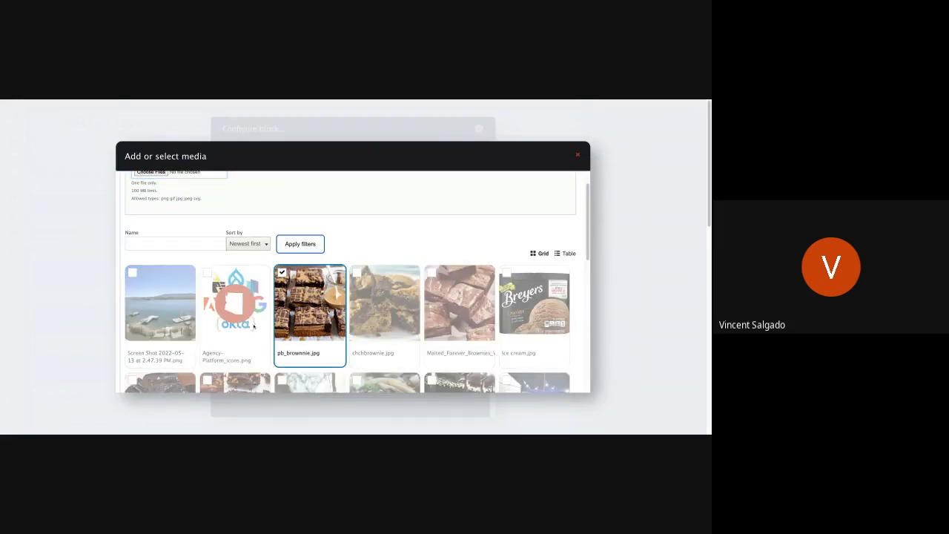
pyautogui.scroll(-5, 253, 326)
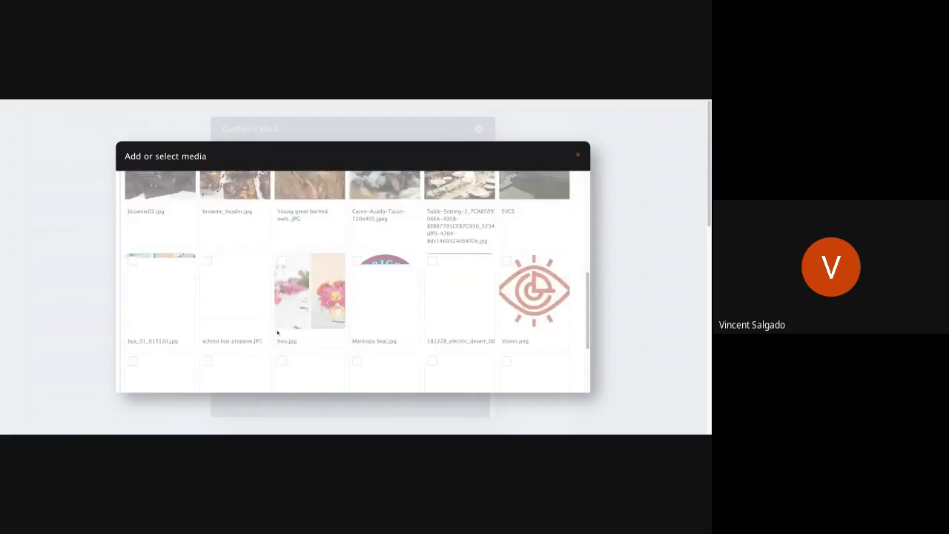
pyautogui.scroll(-3, 178, 364)
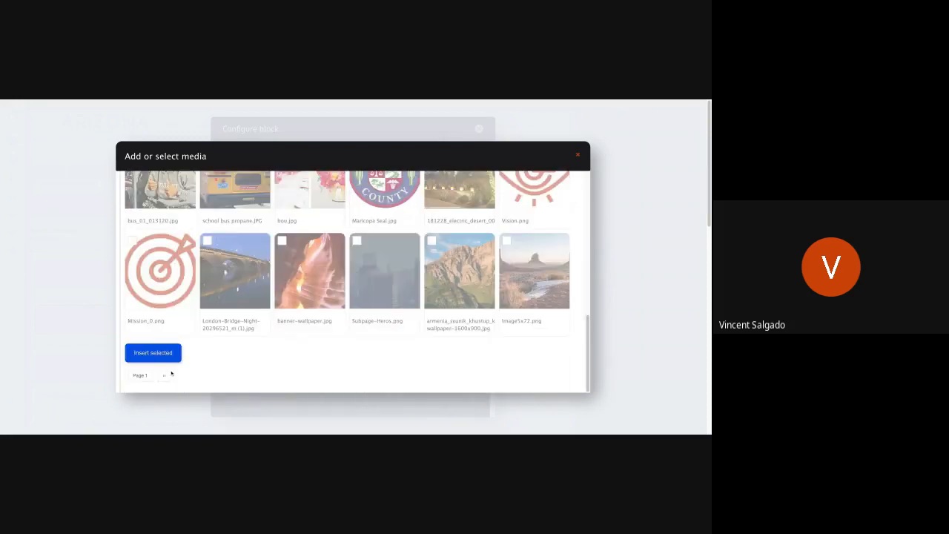
pyautogui.click(167, 355)
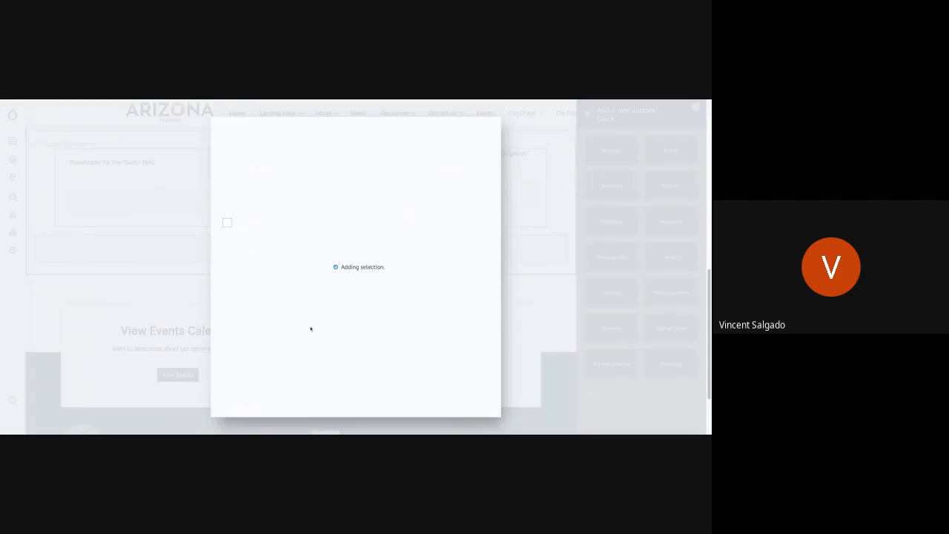
# - Title the first slide "Brownies" and give it the slide text "This look good"
pyautogui.scroll(-1, 311, 328)
pyautogui.scroll(-5, 311, 328)
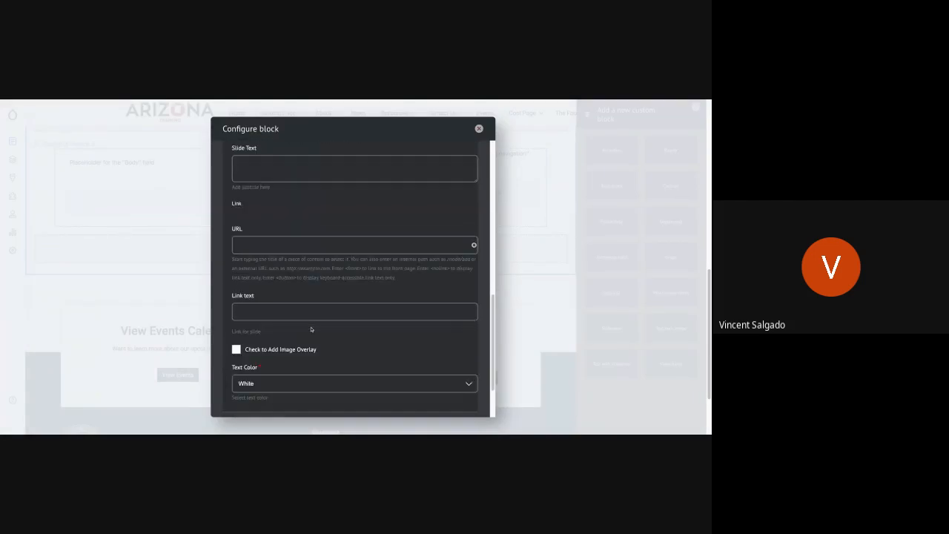
pyautogui.scroll(2, 312, 328)
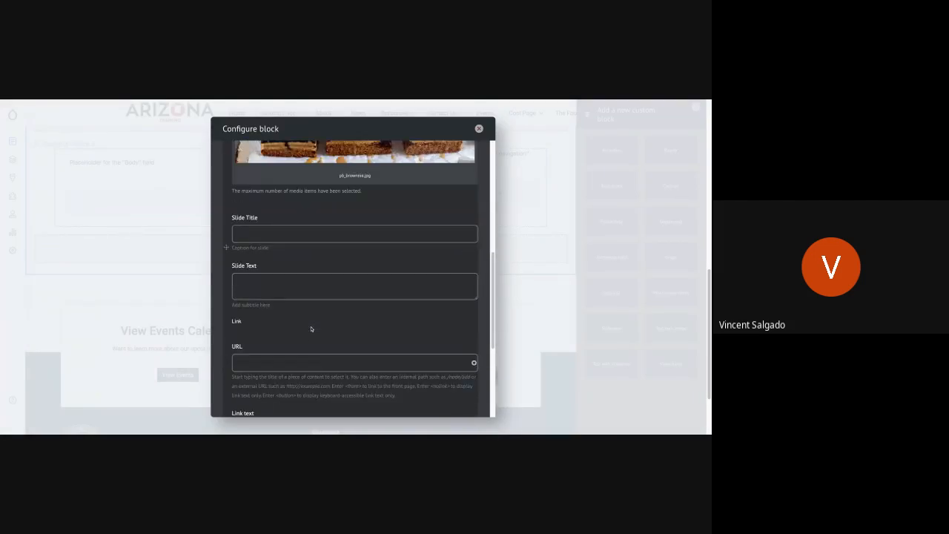
pyautogui.click(266, 234)
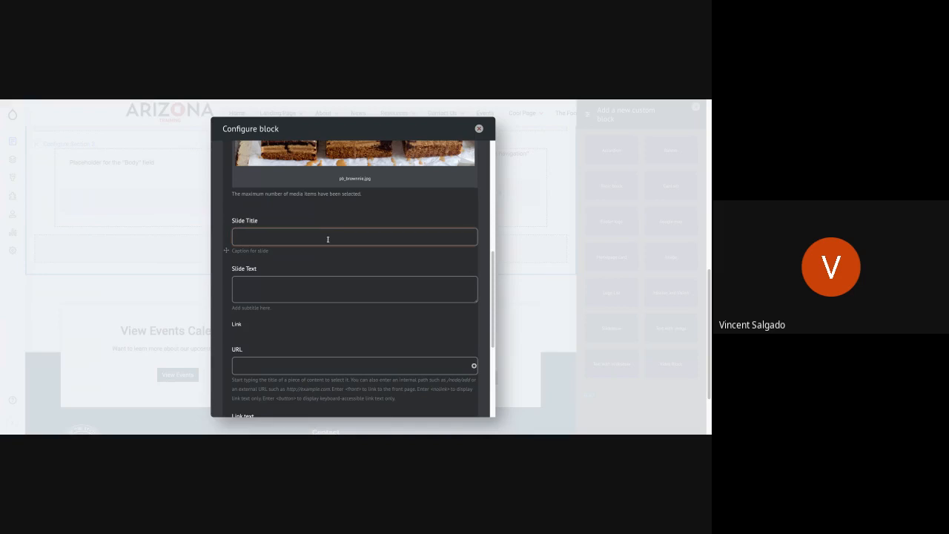
pyautogui.write('Brownies')
pyautogui.click(331, 293)
pyautogui.write('This look')
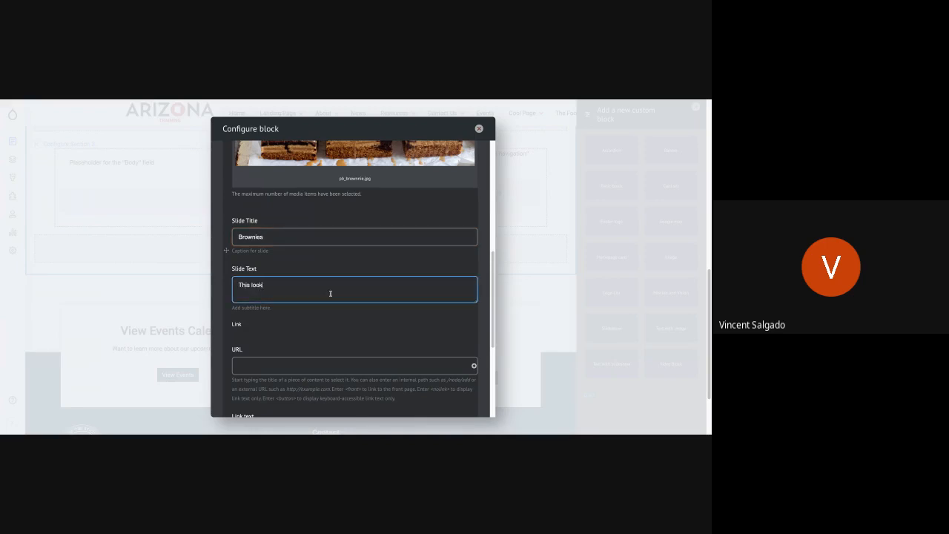
pyautogui.write(' good')
pyautogui.click(363, 360)
pyautogui.write('About')
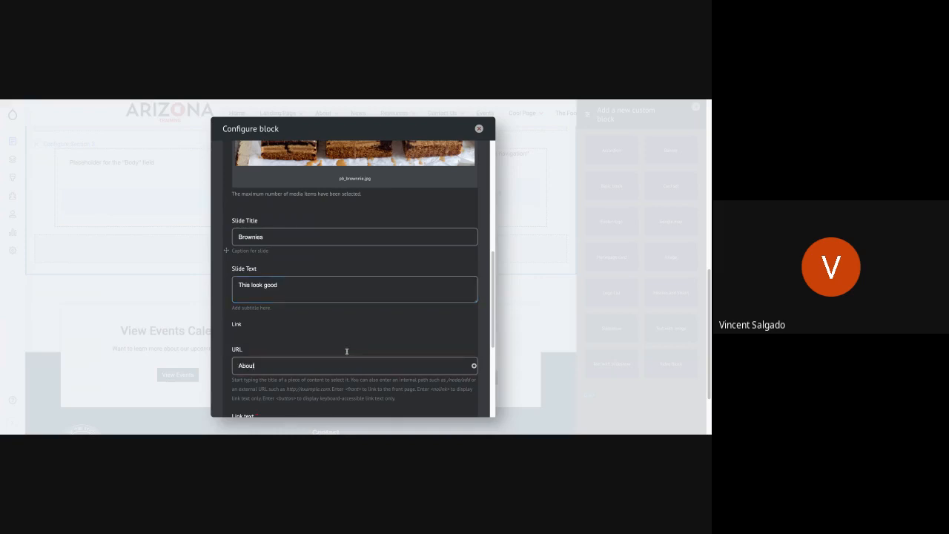
pyautogui.press('BackSpace')
pyautogui.press('BackSpace')
pyautogui.press('BackSpace')
pyautogui.press('BackSpace')
pyautogui.press('BackSpace')
pyautogui.write('https://google.com')
pyautogui.tripleClick(307, 365)
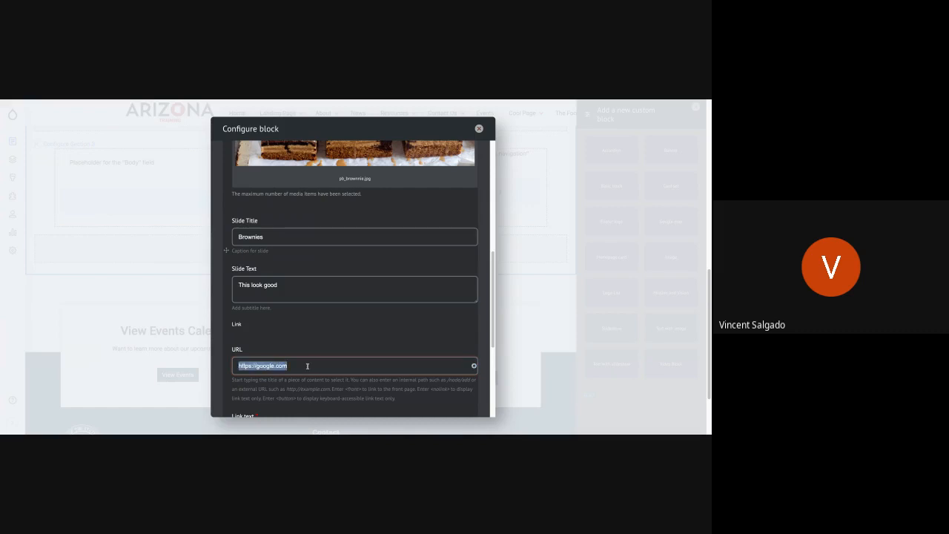
pyautogui.press('BackSpace')
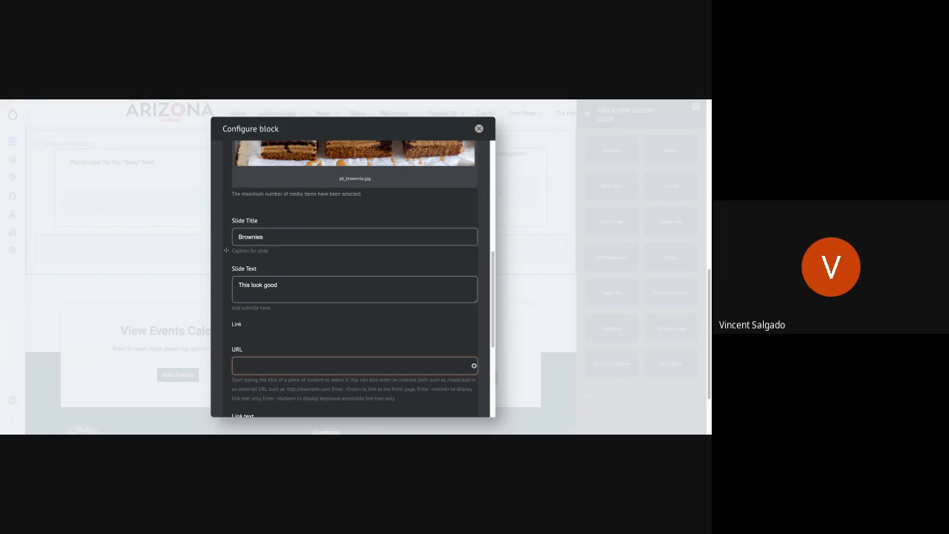
# - Link the Brownies slide to the About page with the link text "Learn More" and enable its image overlay
pyautogui.write('Abou')
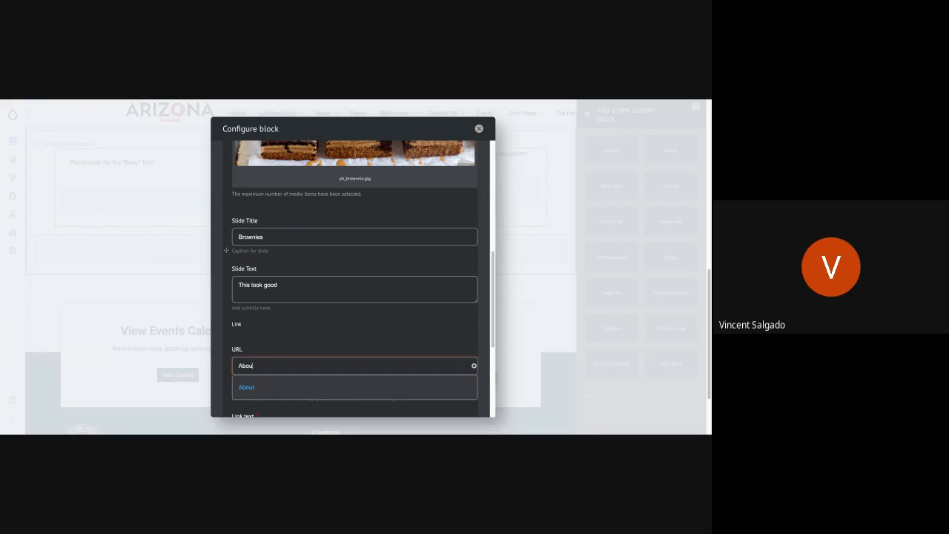
pyautogui.click(265, 392)
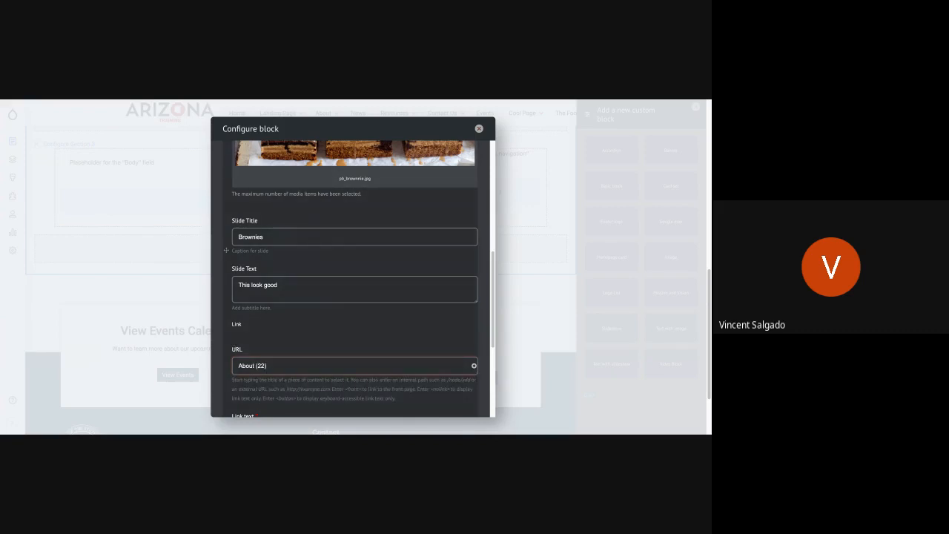
pyautogui.scroll(-3, 227, 250)
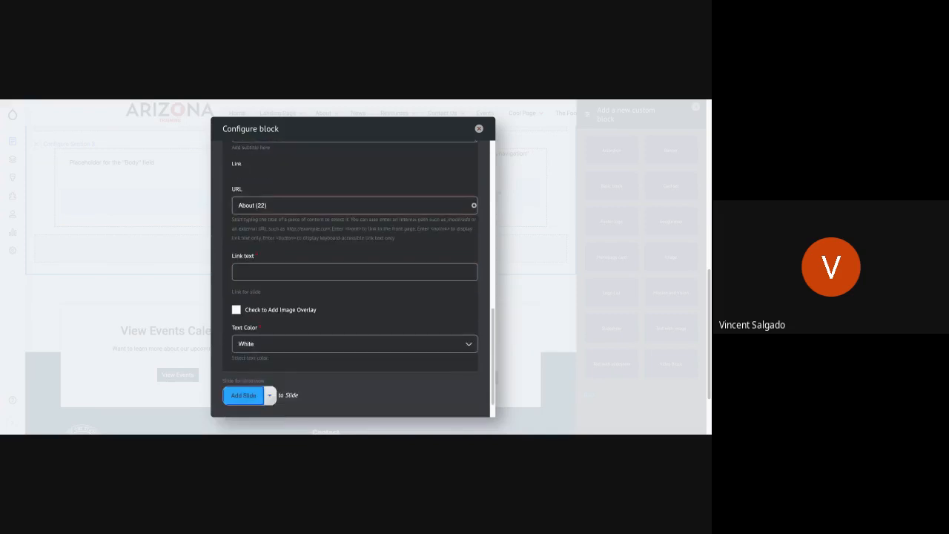
pyautogui.click(251, 269)
pyautogui.write('Learn More')
pyautogui.click(238, 309)
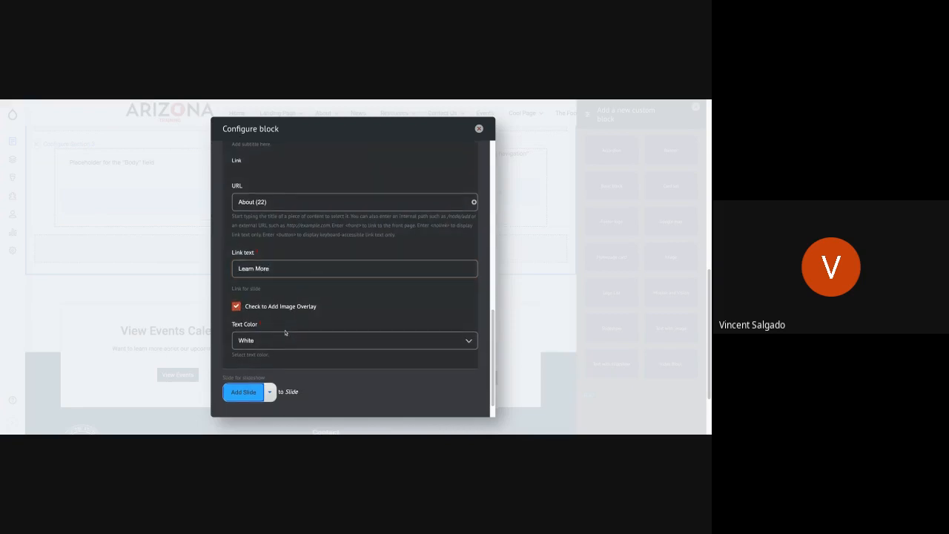
# - Add a second slide to the slideshow block and go to its empty media section
pyautogui.scroll(-1, 286, 333)
pyautogui.click(243, 368)
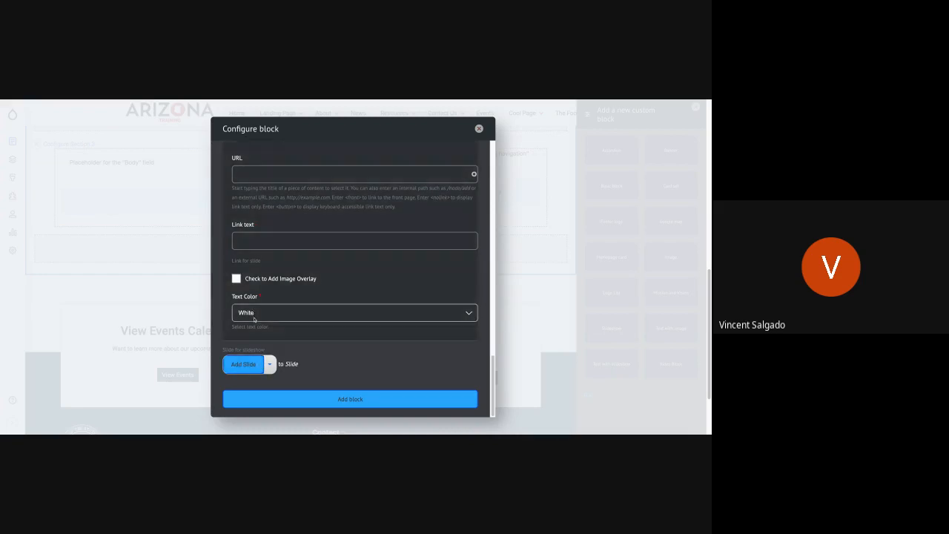
pyautogui.scroll(9, 254, 319)
pyautogui.scroll(6, 254, 319)
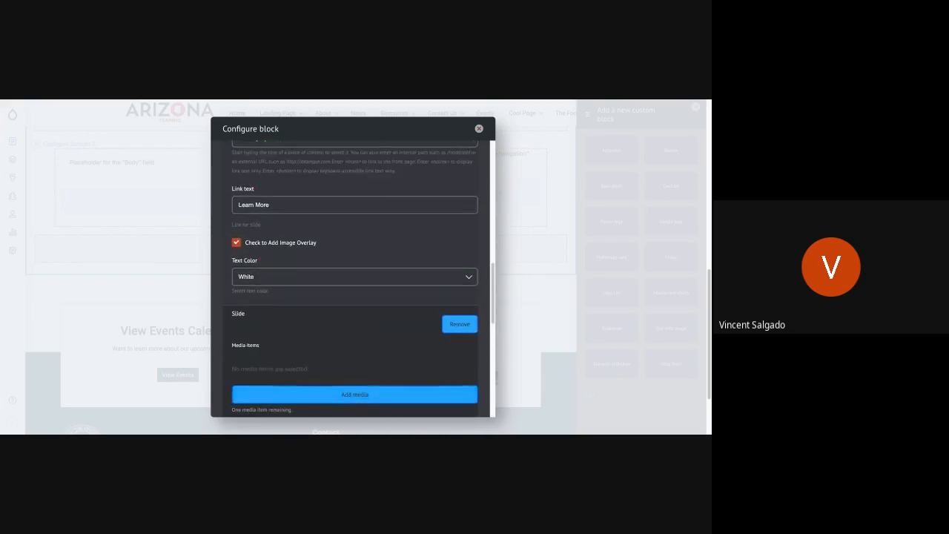
pyautogui.scroll(-6, 261, 306)
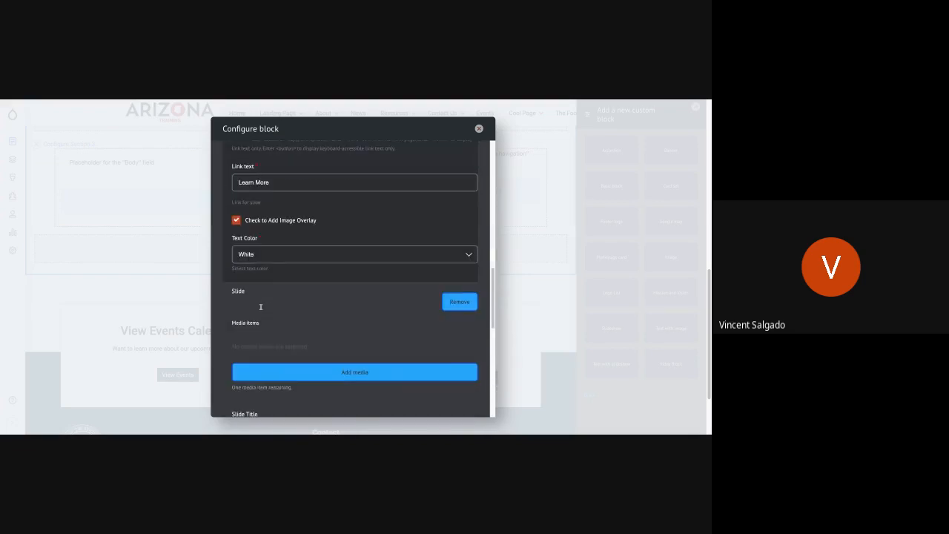
pyautogui.scroll(-5, 239, 322)
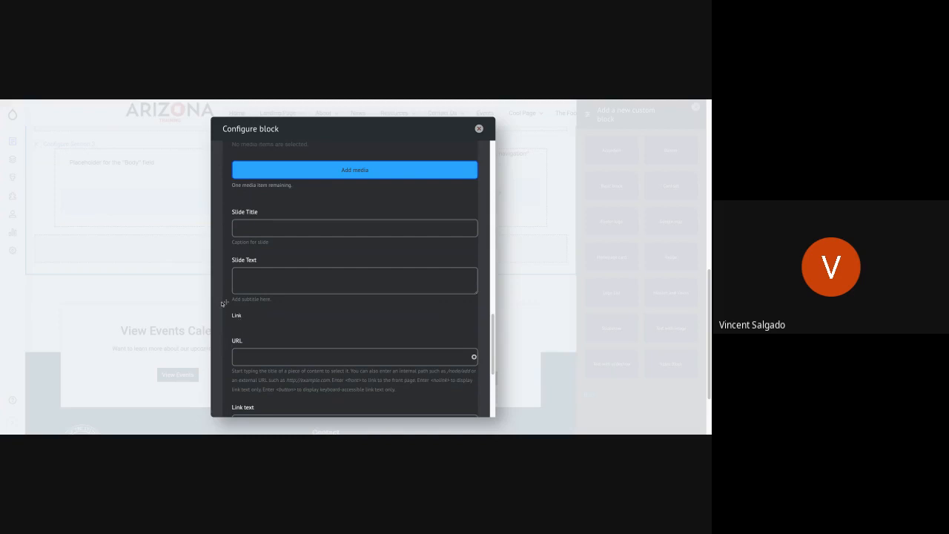
pyautogui.click(282, 268)
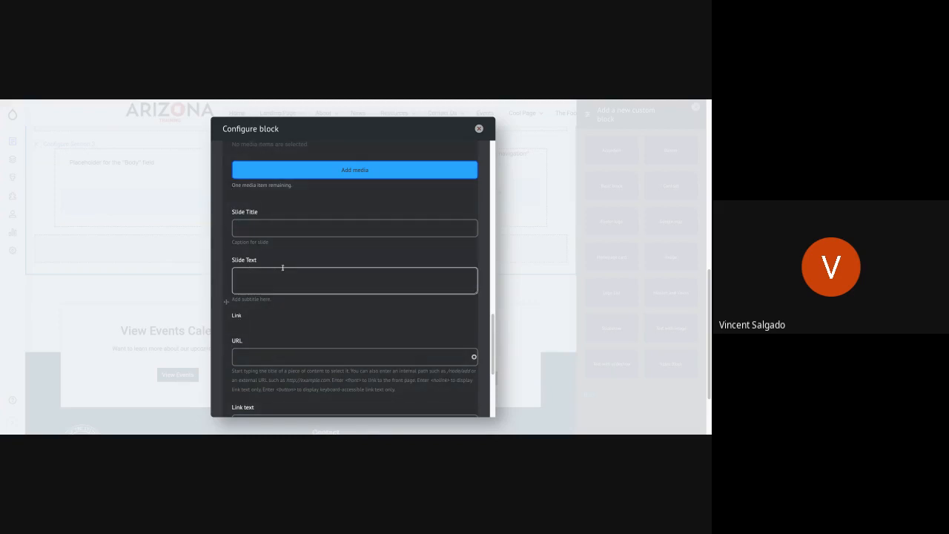
pyautogui.scroll(3, 277, 241)
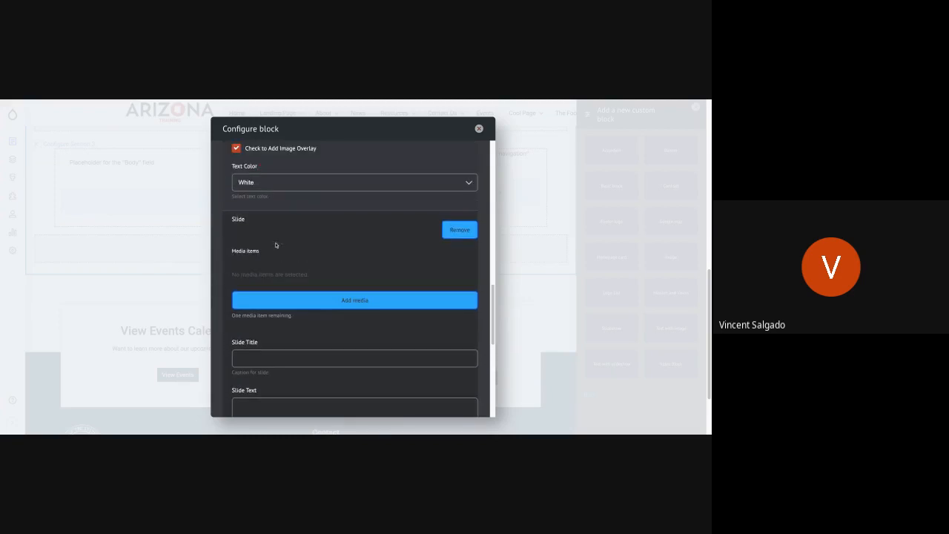
# - Insert the Table-Setting-2 image from the media library as the second slide's media item
pyautogui.click(282, 300)
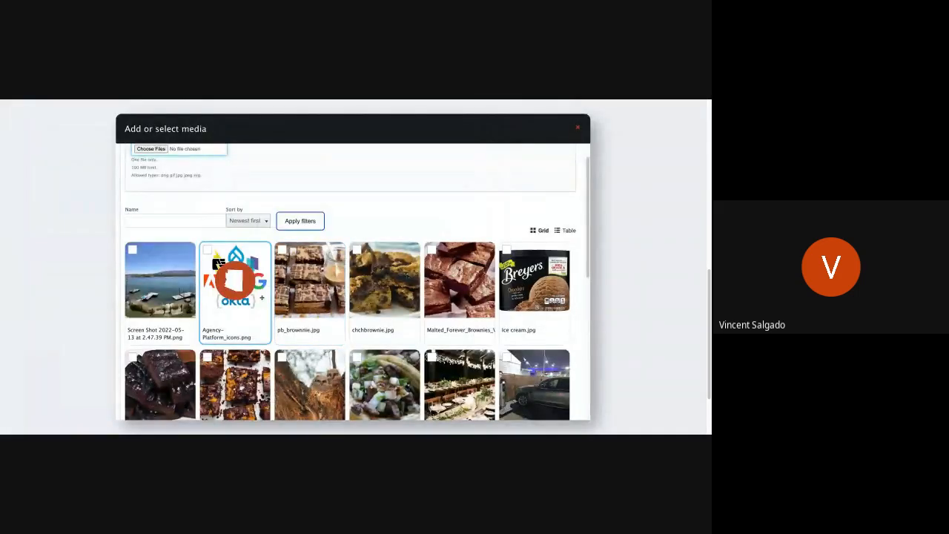
pyautogui.scroll(-3, 408, 311)
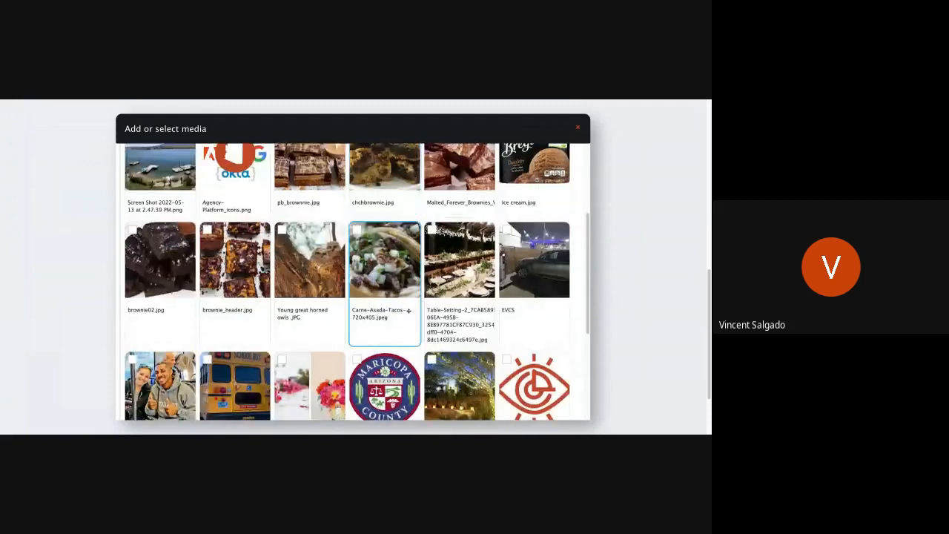
pyautogui.click(454, 308)
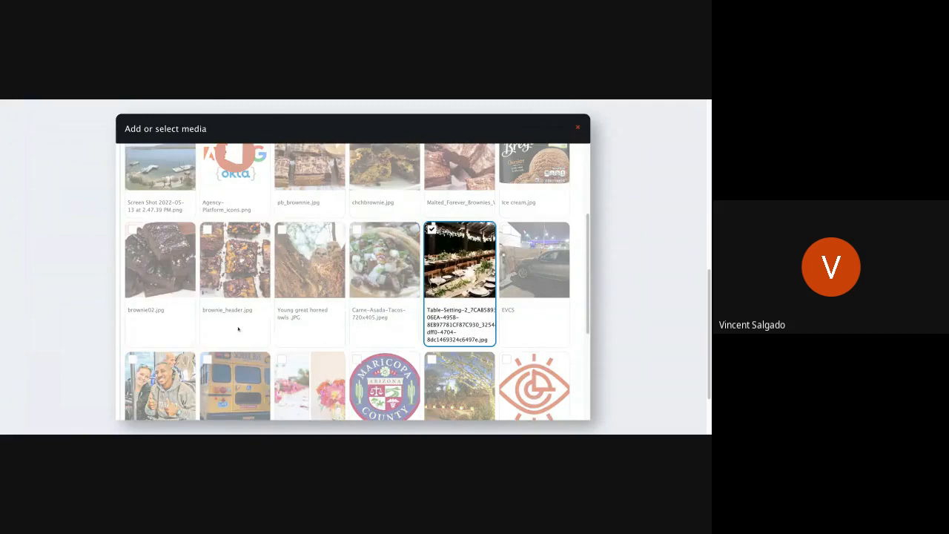
pyautogui.scroll(-5, 141, 332)
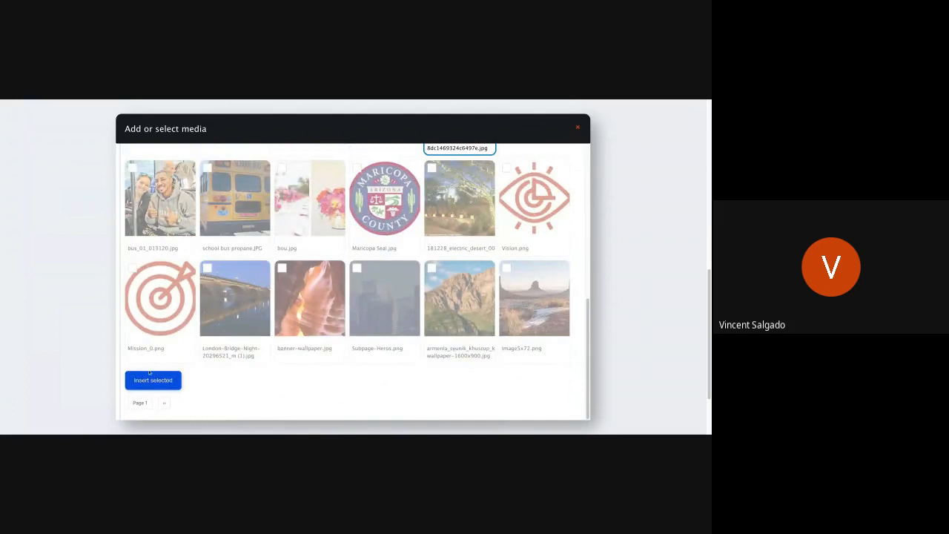
pyautogui.click(150, 380)
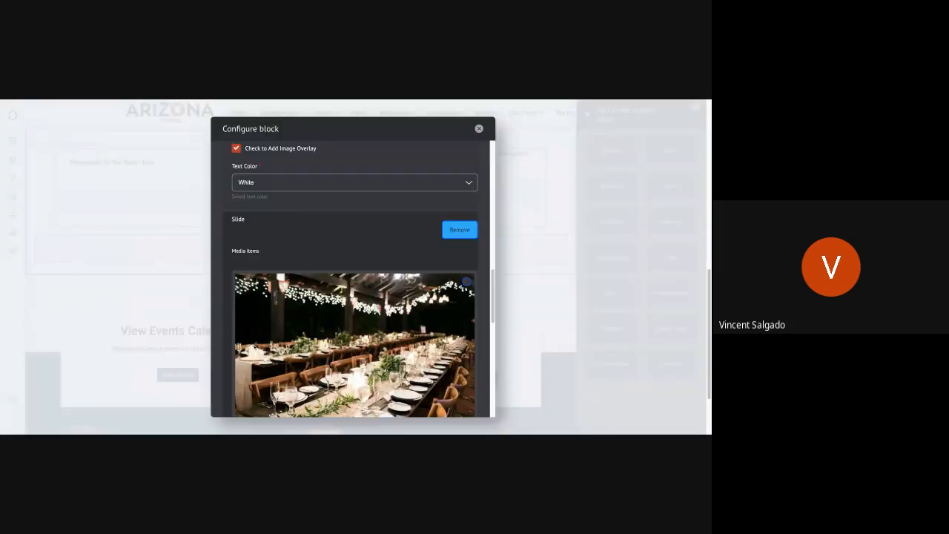
# - Title the slideshow's second slide "A Place To Eat" and leave its slide text empty
pyautogui.scroll(-5, 291, 315)
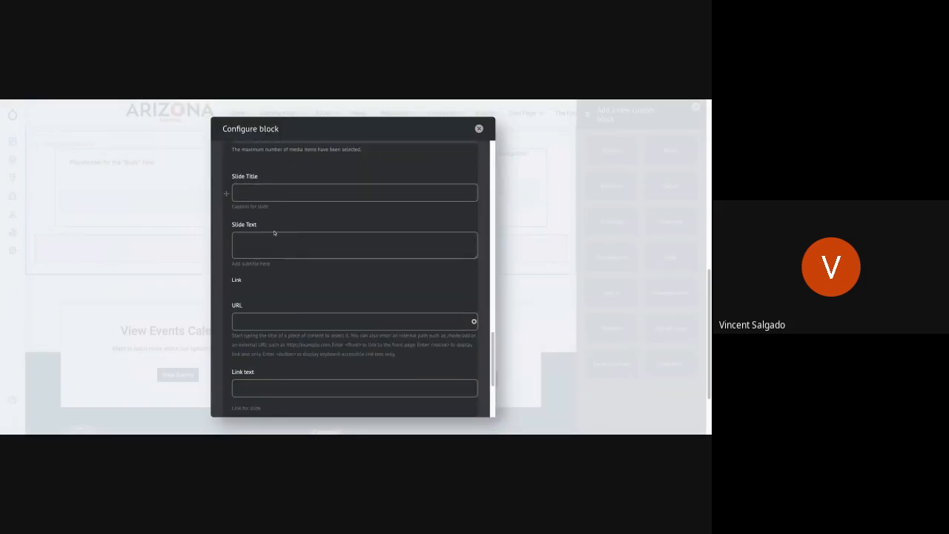
pyautogui.click(265, 194)
pyautogui.write('A Place To Eat')
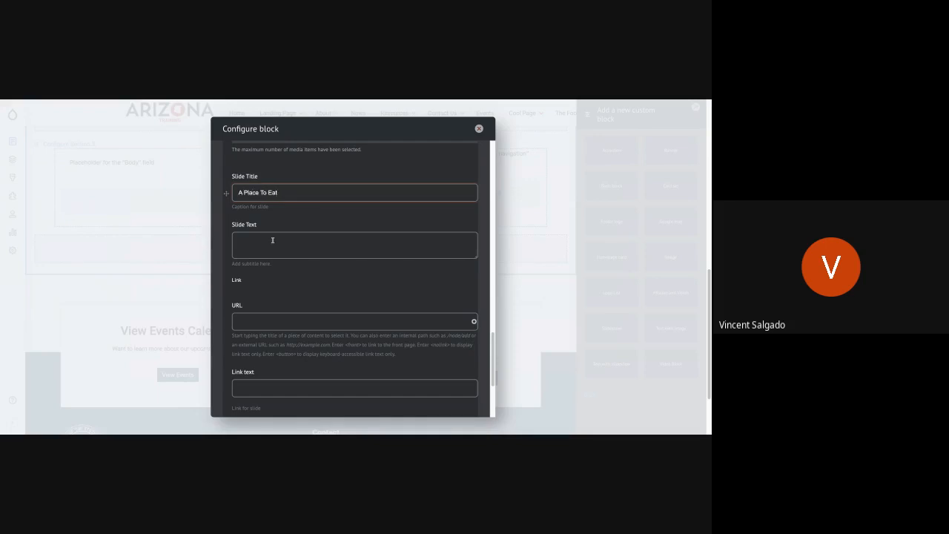
pyautogui.click(273, 240)
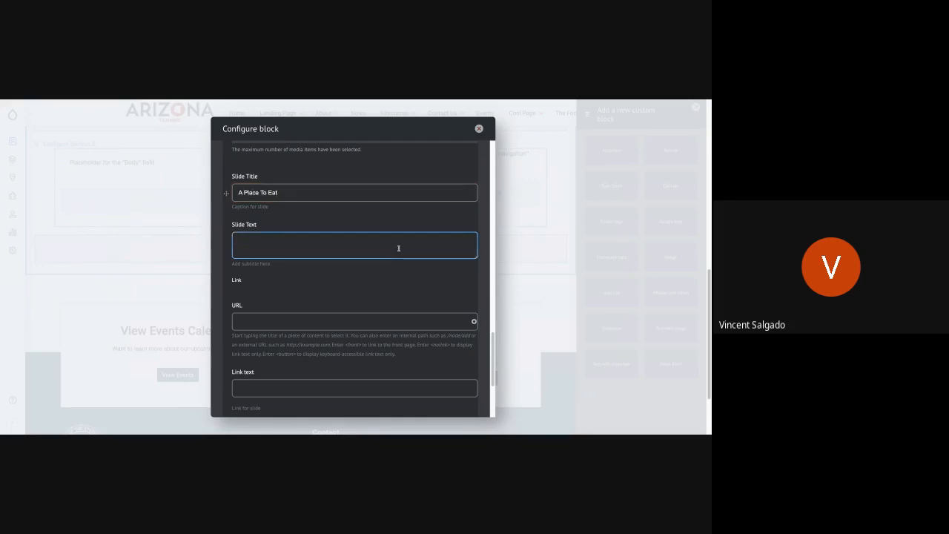
# - Link the "A Place To Eat" slide to the existing Resources page
pyautogui.click(267, 321)
pyautogui.write('Re')
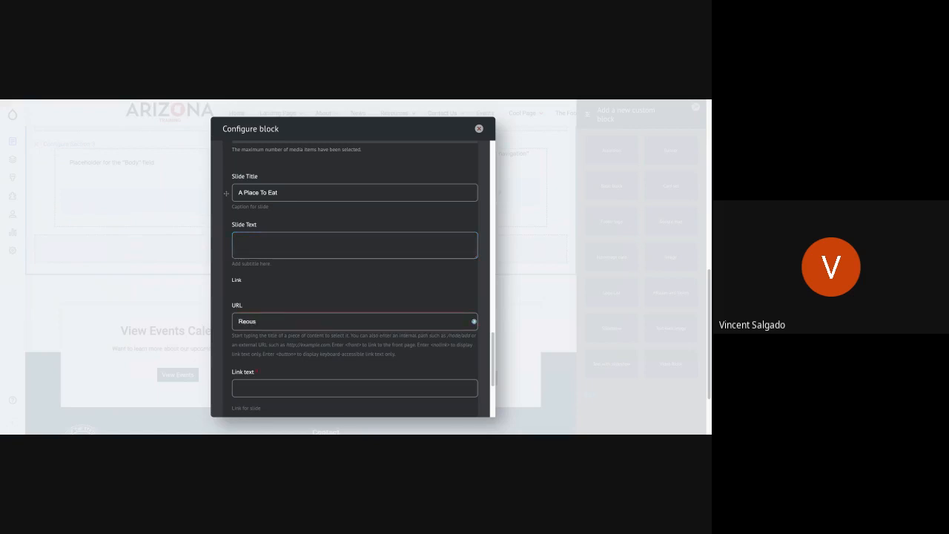
pyautogui.write('sou')
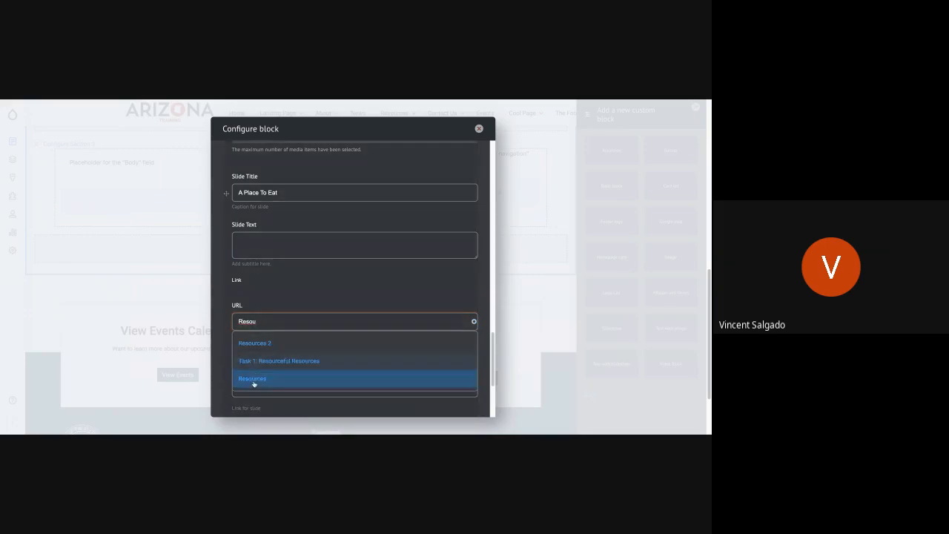
pyautogui.click(252, 379)
pyautogui.scroll(-3, 225, 341)
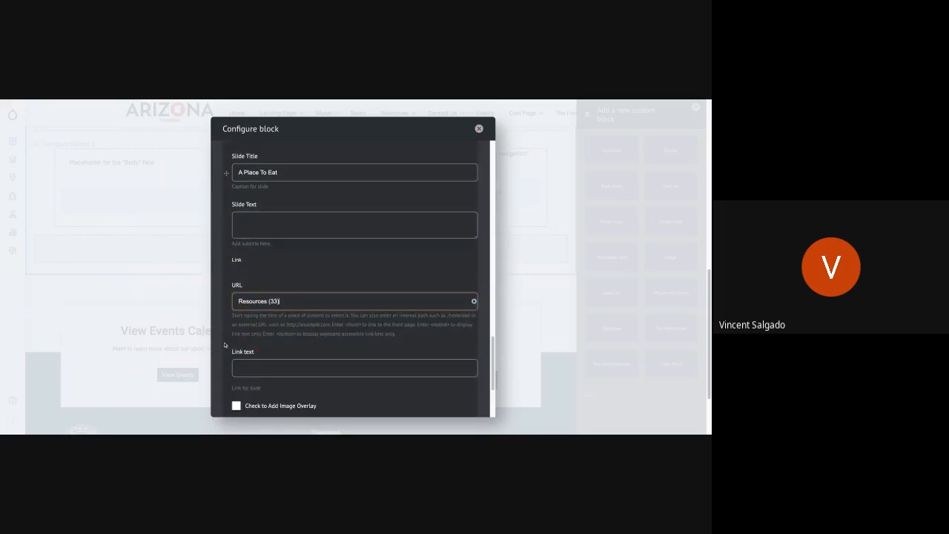
# - Set the "A Place To Eat" slide's link text to "Learn More", correcting any typing mistakes
pyautogui.write('Learn MOre')
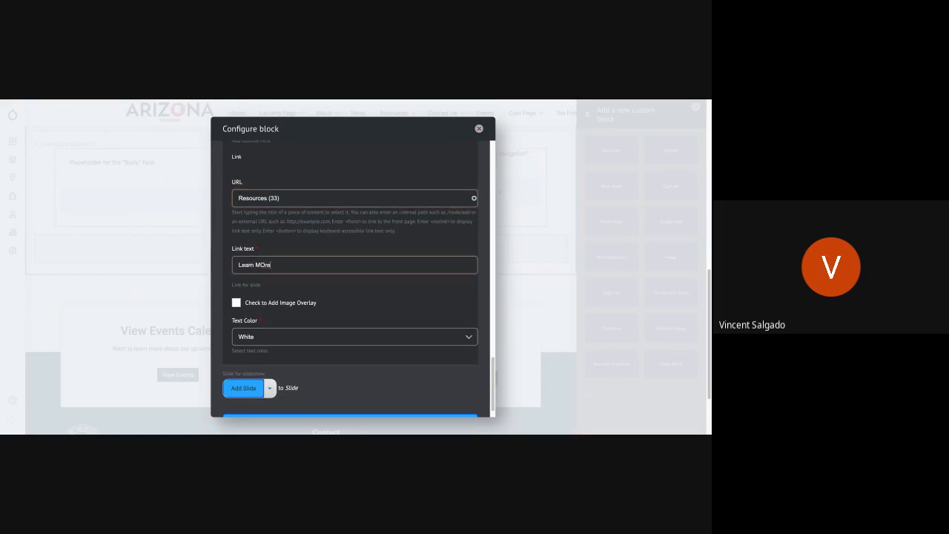
pyautogui.press('BackSpace')
pyautogui.press('BackSpace')
pyautogui.write('pore')
pyautogui.press('BackSpace')
pyautogui.press('BackSpace')
pyautogui.press('BackSpace')
pyautogui.press('BackSpace')
pyautogui.write('pre')
pyautogui.press('BackSpace')
pyautogui.press('BackSpace')
pyautogui.write('re')
# - Enable the image overlay for the "A Place To Eat" slide and add the finished slideshow block to the layout
pyautogui.click(249, 304)
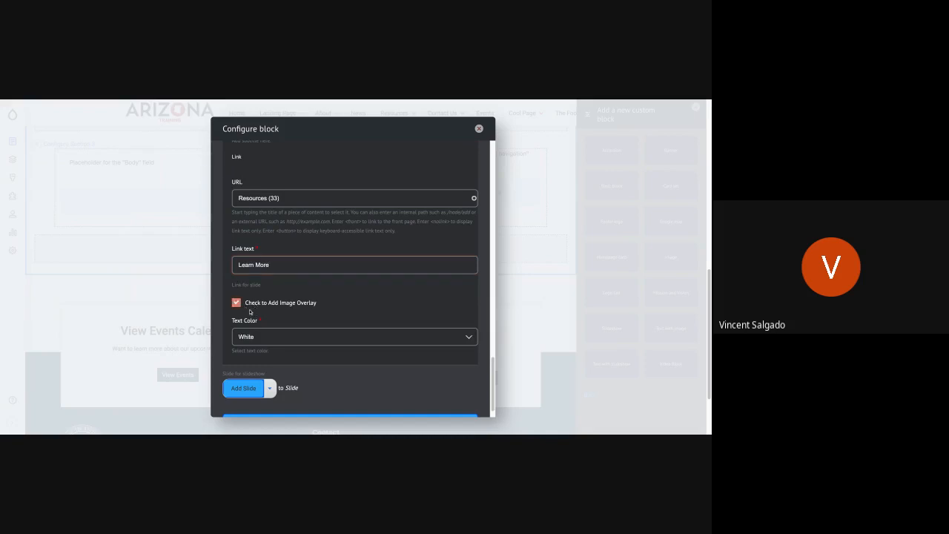
pyautogui.click(245, 388)
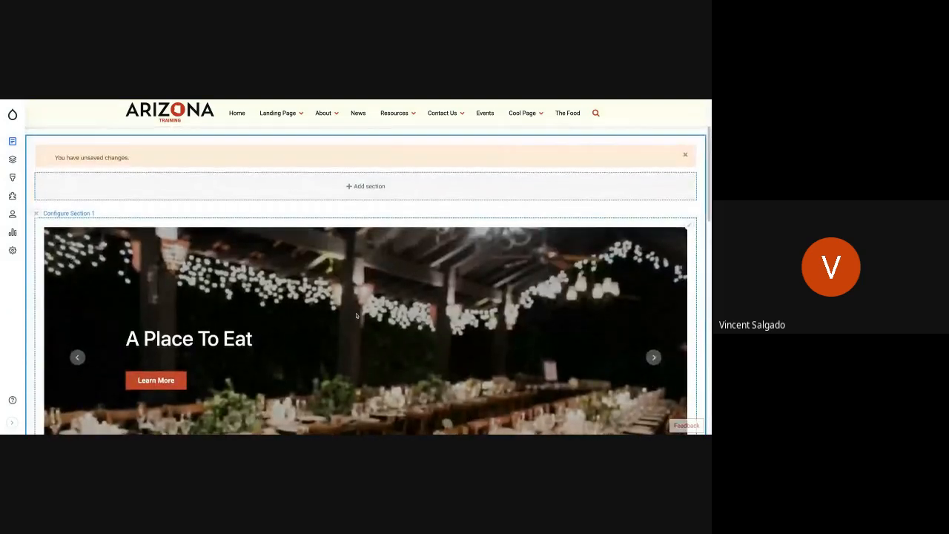
# - Remove the "The Food" Title block from Section 2 of the layout
pyautogui.scroll(-5, 366, 279)
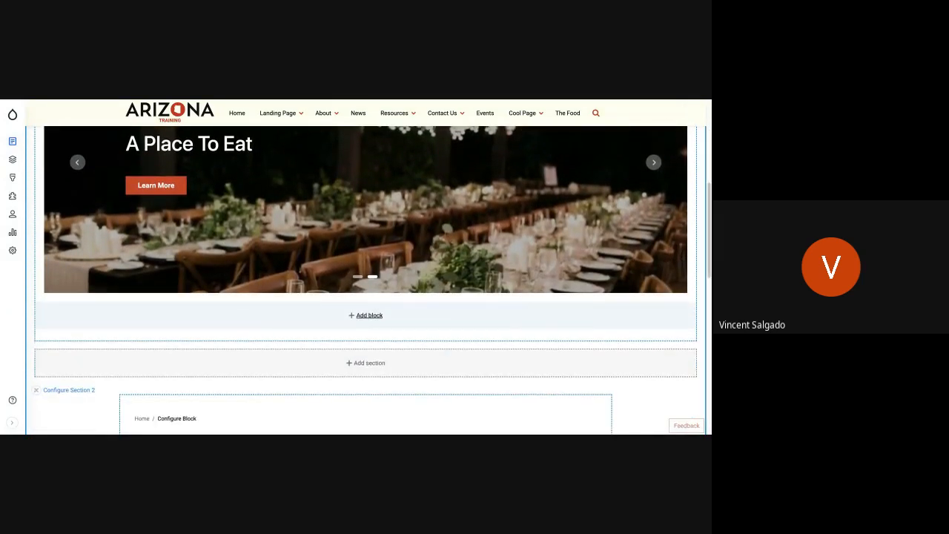
pyautogui.scroll(-5, 365, 280)
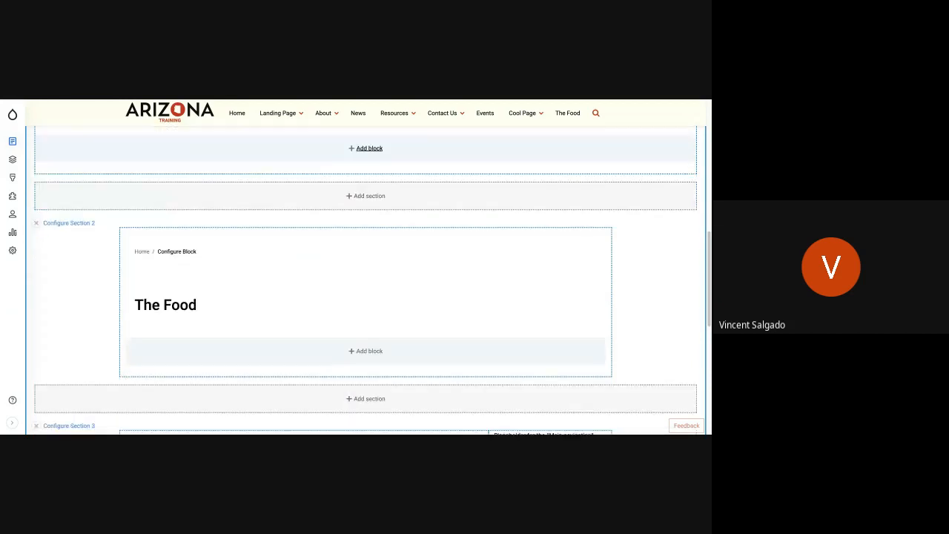
pyautogui.click(599, 293)
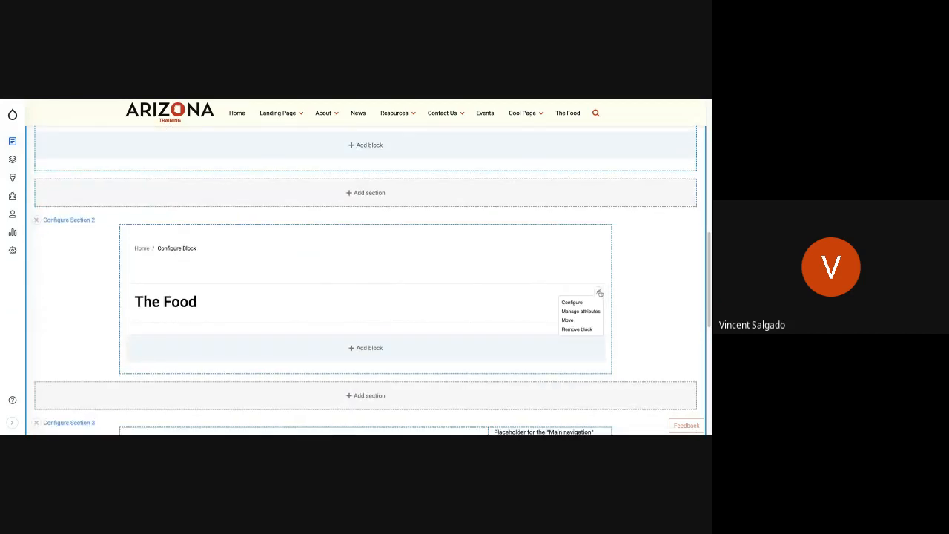
pyautogui.click(577, 329)
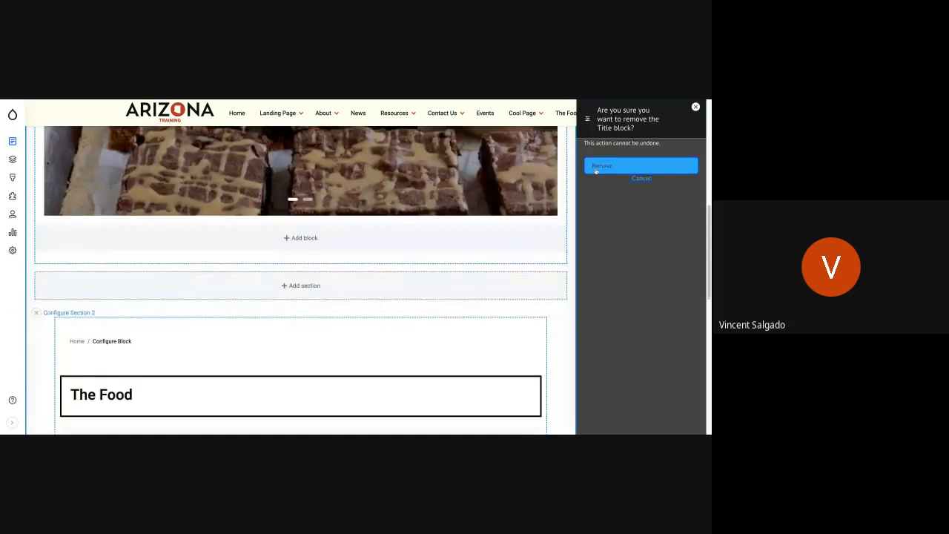
pyautogui.click(596, 170)
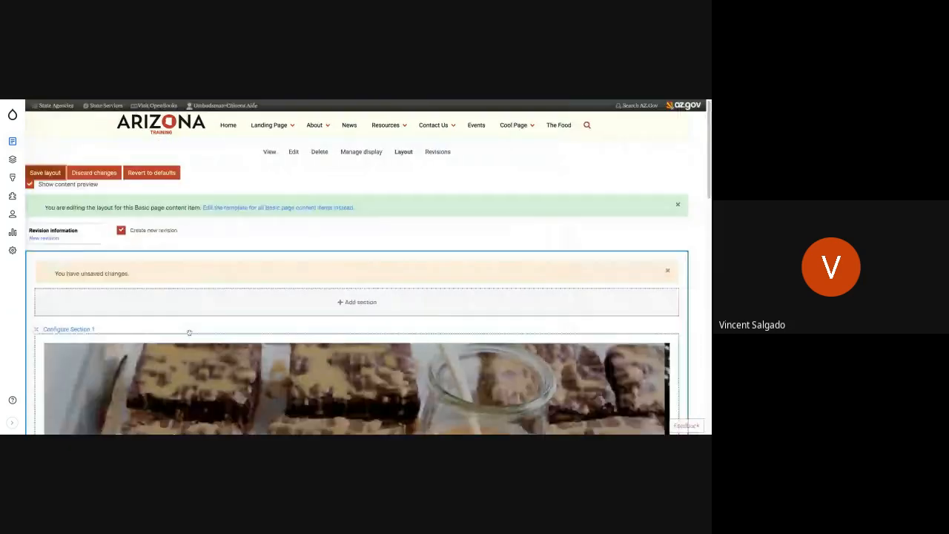
# - Start a new custom Card set block in Section 2 of the layout
pyautogui.scroll(-5, 189, 333)
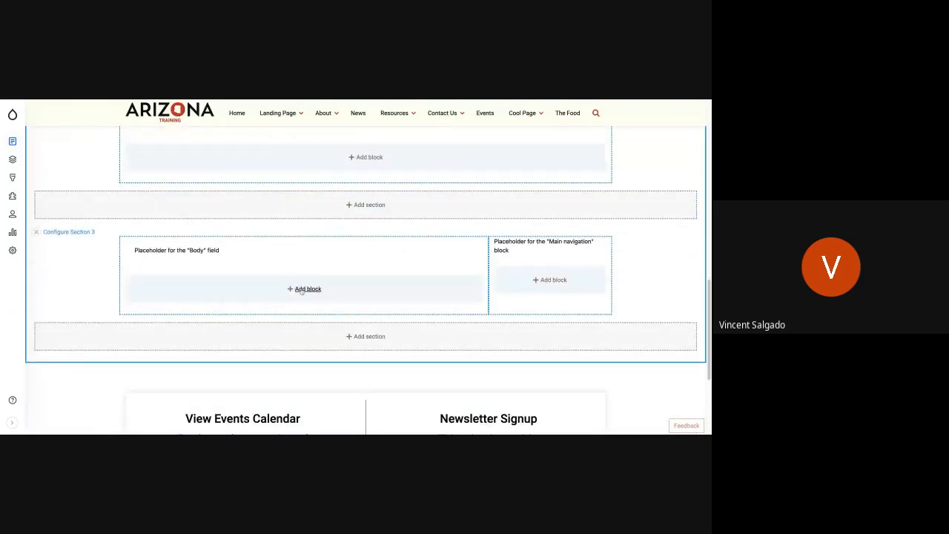
pyautogui.click(375, 160)
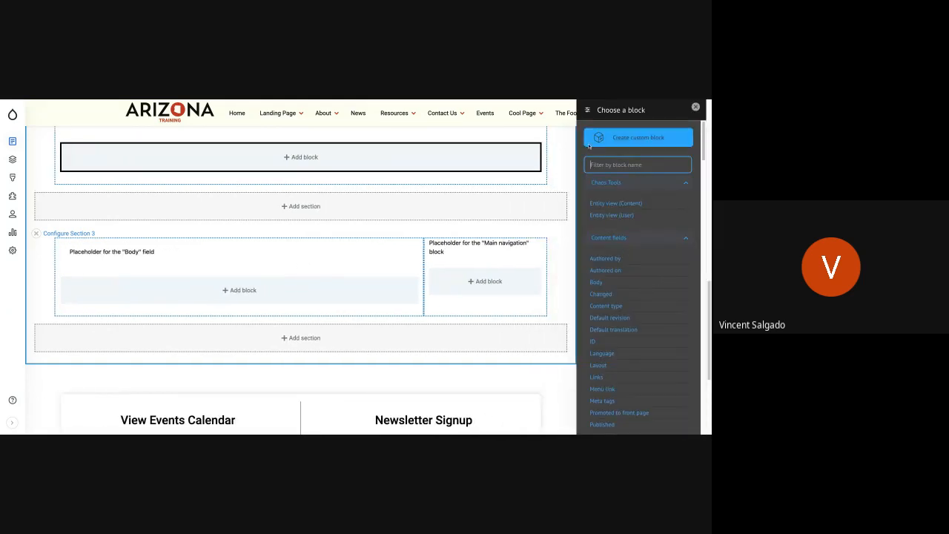
pyautogui.click(641, 144)
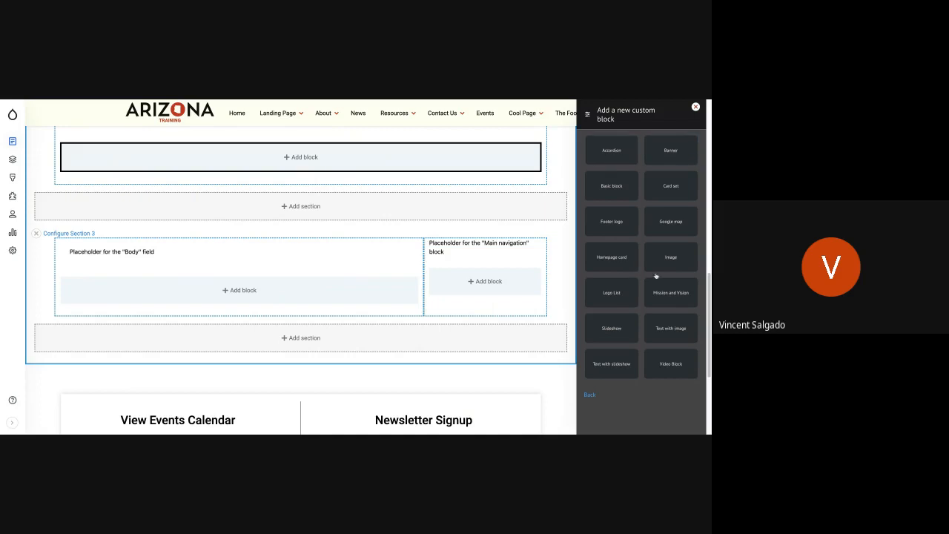
pyautogui.click(666, 186)
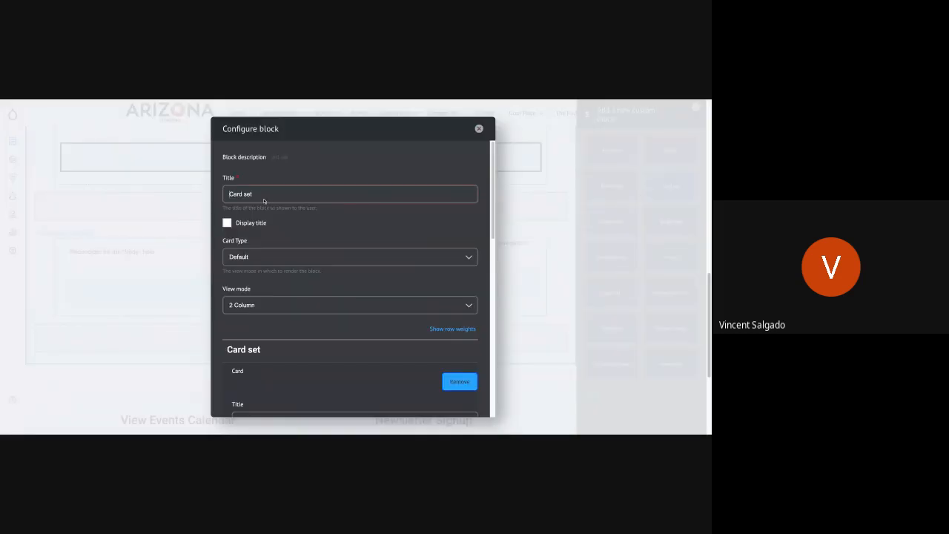
# - Set the card set's card type to Basic card and its view mode to 3 Column
pyautogui.click(264, 258)
pyautogui.click(259, 270)
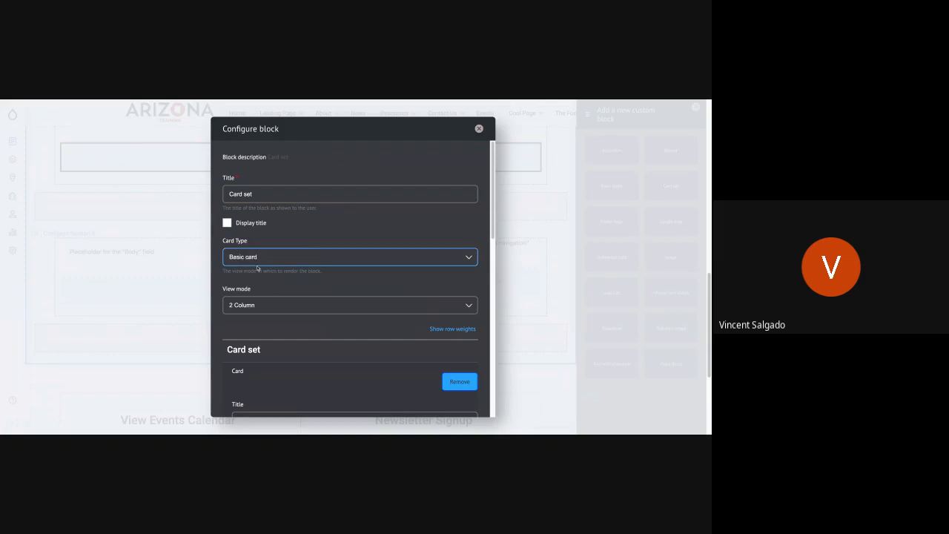
pyautogui.click(252, 306)
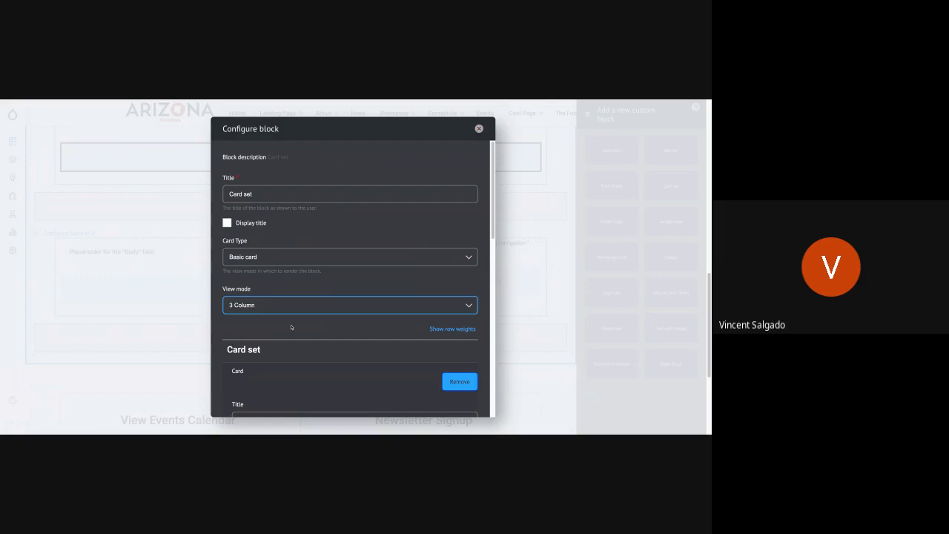
# - Title the first card of the card set "Food 1"
pyautogui.scroll(-2, 286, 337)
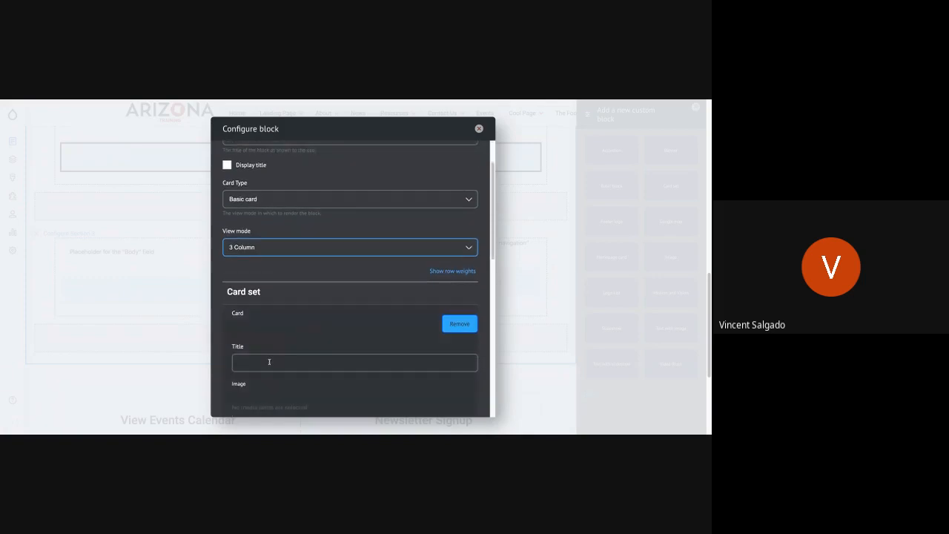
pyautogui.click(270, 363)
pyautogui.write('Food 1')
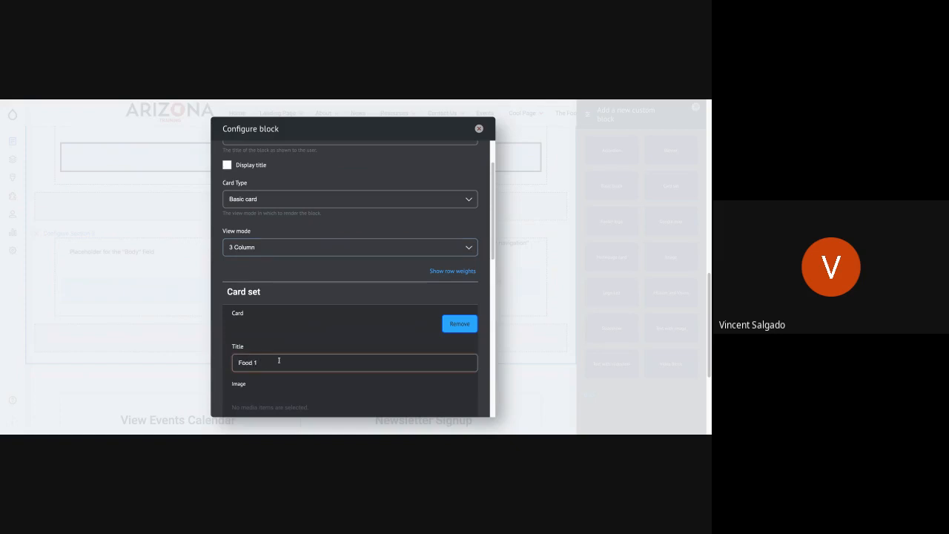
# - Insert the Carne-Asada-Tacos-720x405.jpeg image from the media library into the Food 1 card
pyautogui.scroll(-10, 273, 311)
pyautogui.scroll(3, 267, 244)
pyautogui.click(272, 236)
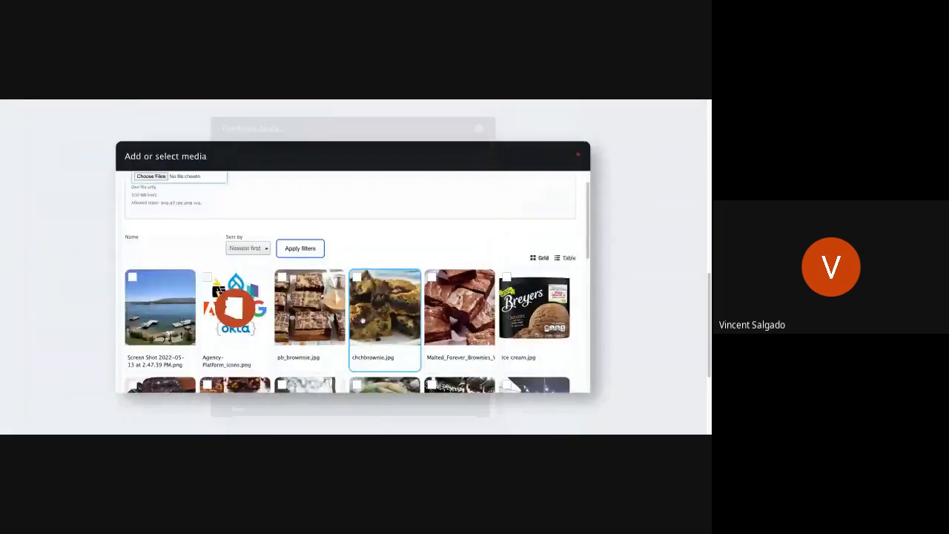
pyautogui.scroll(-3, 349, 282)
pyautogui.click(351, 268)
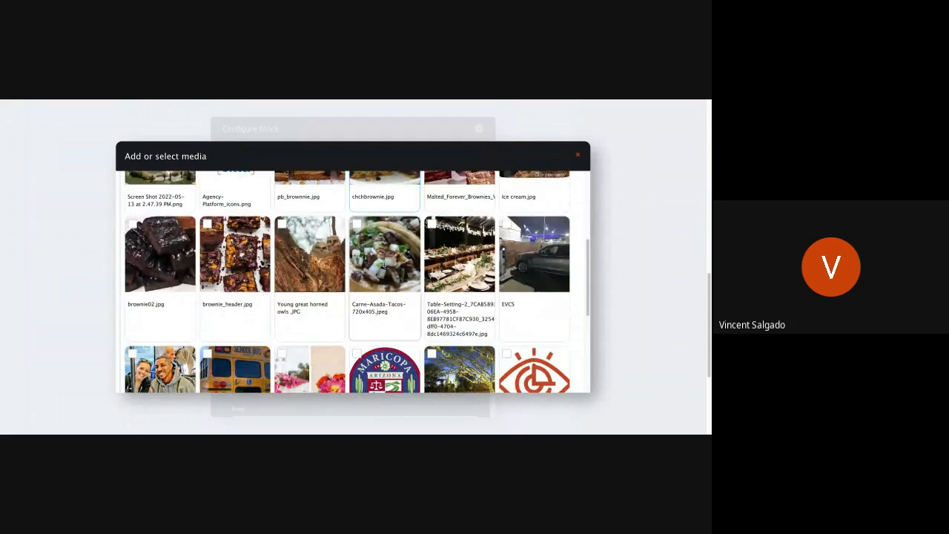
pyautogui.scroll(-3, 199, 335)
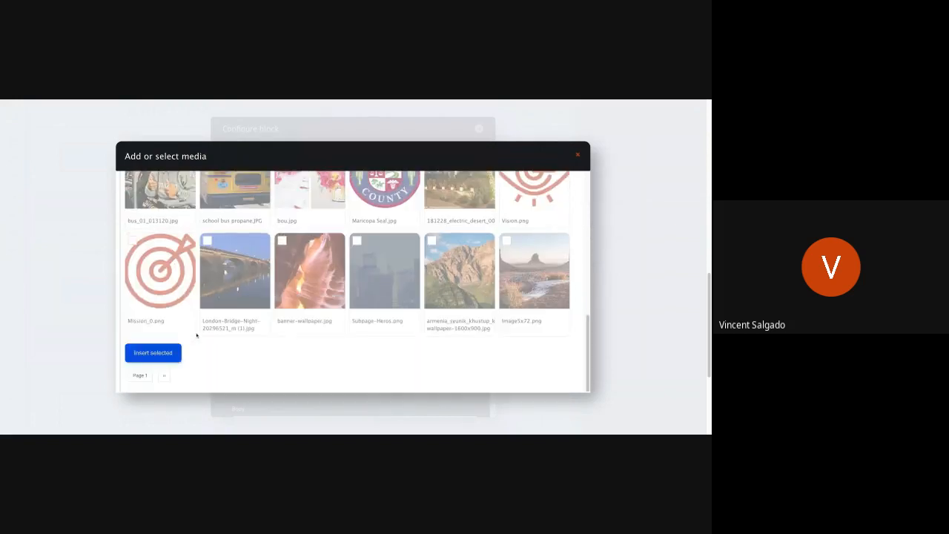
pyautogui.click(154, 354)
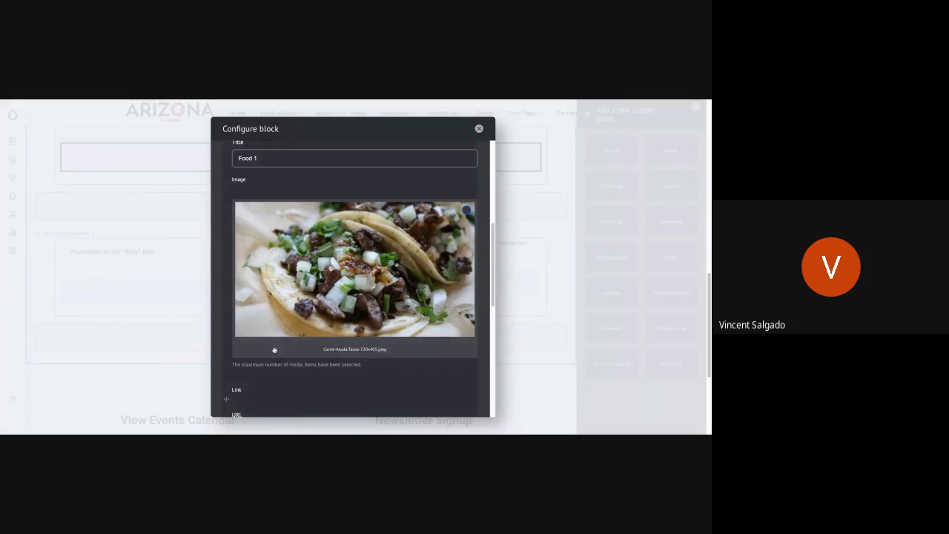
# - Link the Food 1 card to Landing Page 2 with the link text "Learn More" and enter the body text "This is food 1"
pyautogui.scroll(-2, 273, 353)
pyautogui.scroll(-1, 274, 350)
pyautogui.click(271, 238)
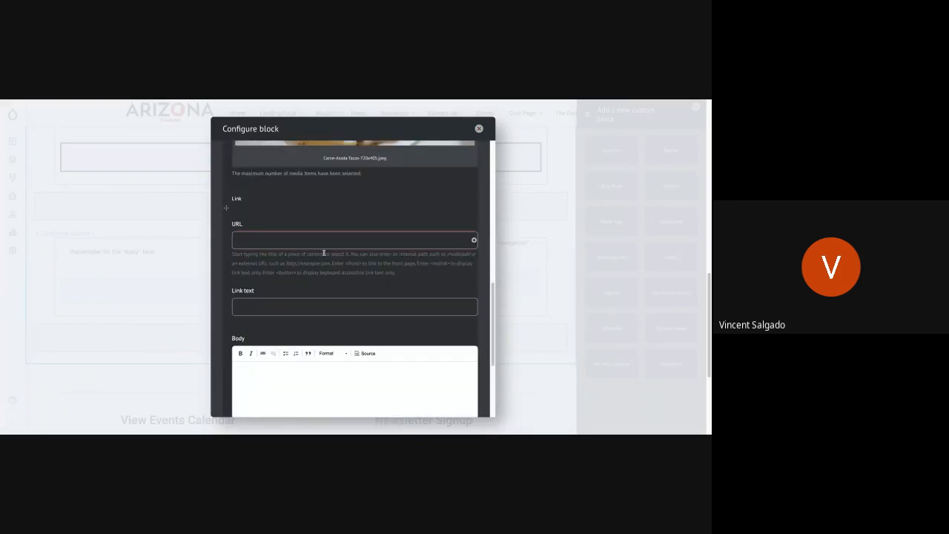
pyautogui.write('Land')
pyautogui.click(293, 282)
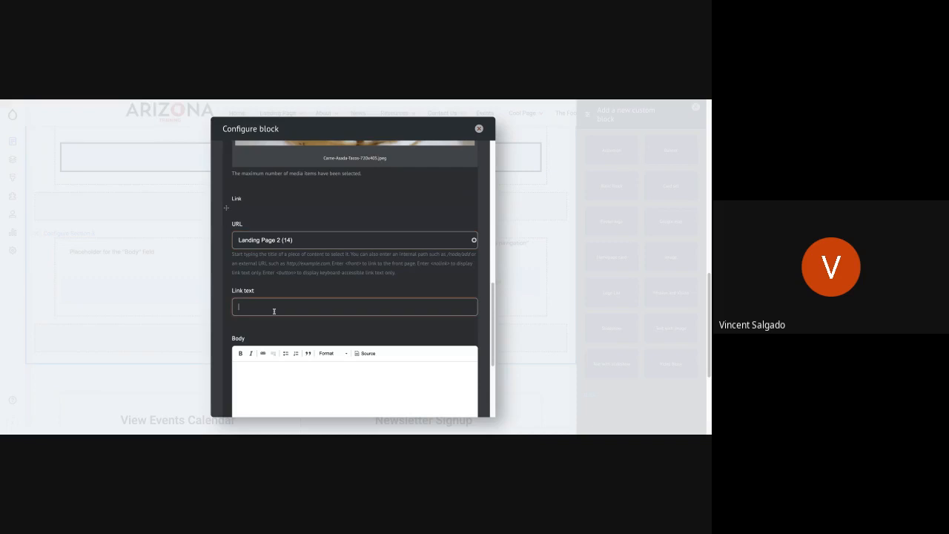
pyautogui.write('Learn More')
pyautogui.click(279, 375)
pyautogui.write('This is food 1')
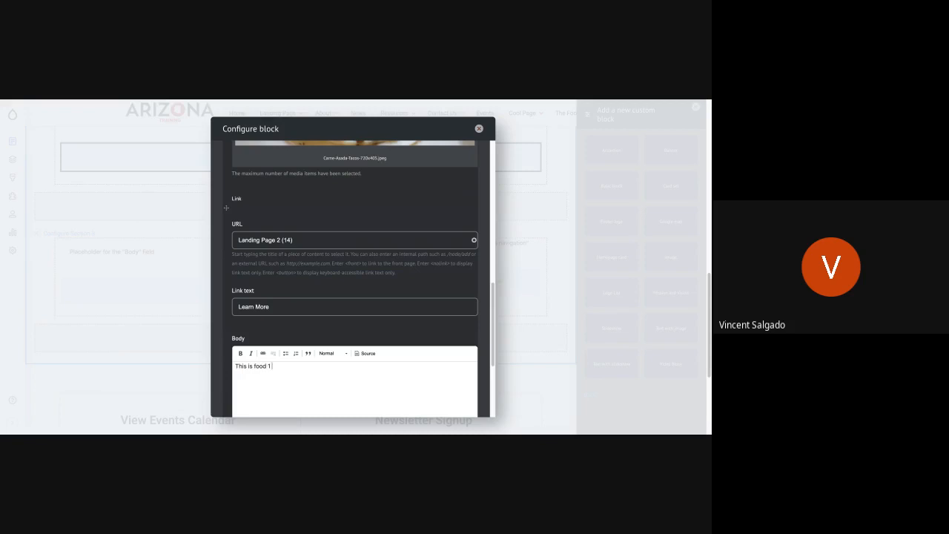
# - Add a second card to the card set and title it "Food 2"
pyautogui.scroll(-3, 226, 208)
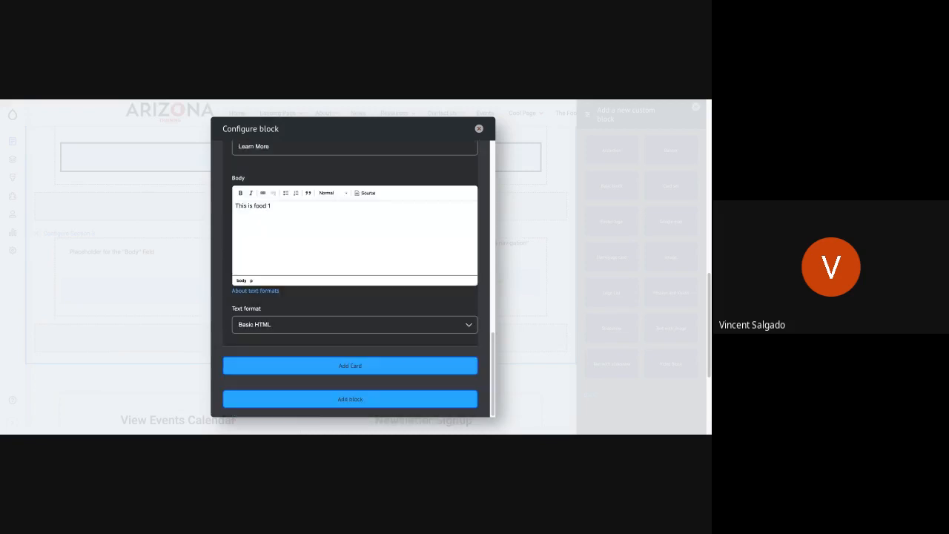
pyautogui.click(308, 369)
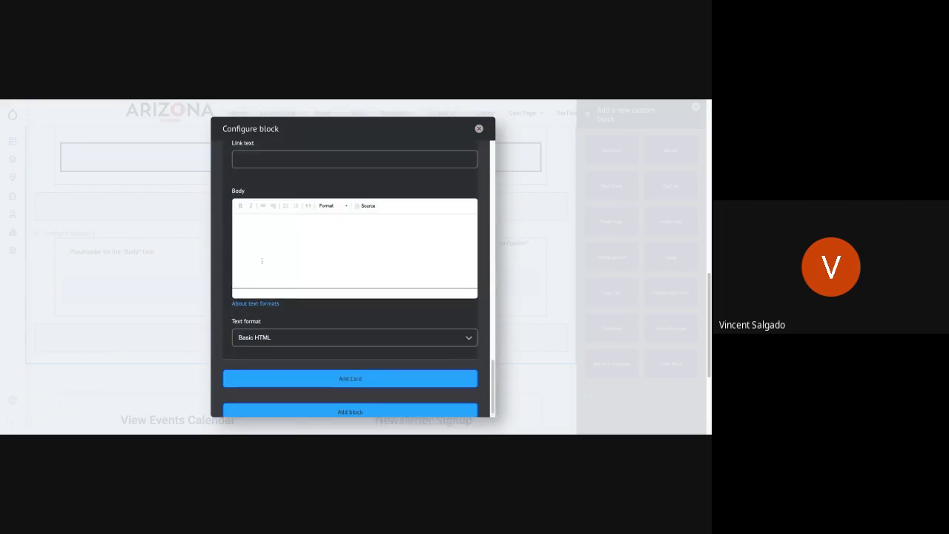
pyautogui.scroll(4, 262, 260)
pyautogui.scroll(5, 338, 226)
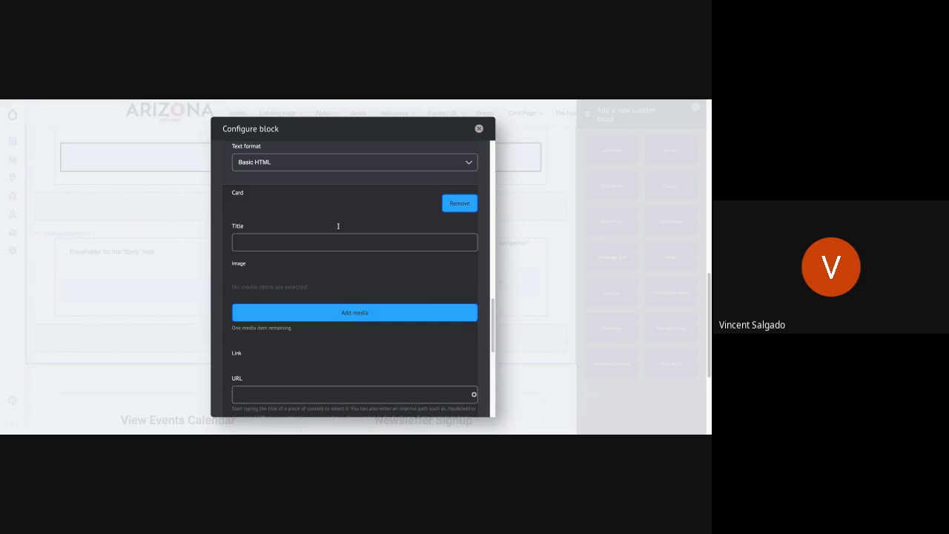
pyautogui.click(304, 243)
pyautogui.write('Food 2')
# - Insert the Ice cream.jpg image from the media library into the Food 2 card
pyautogui.click(373, 312)
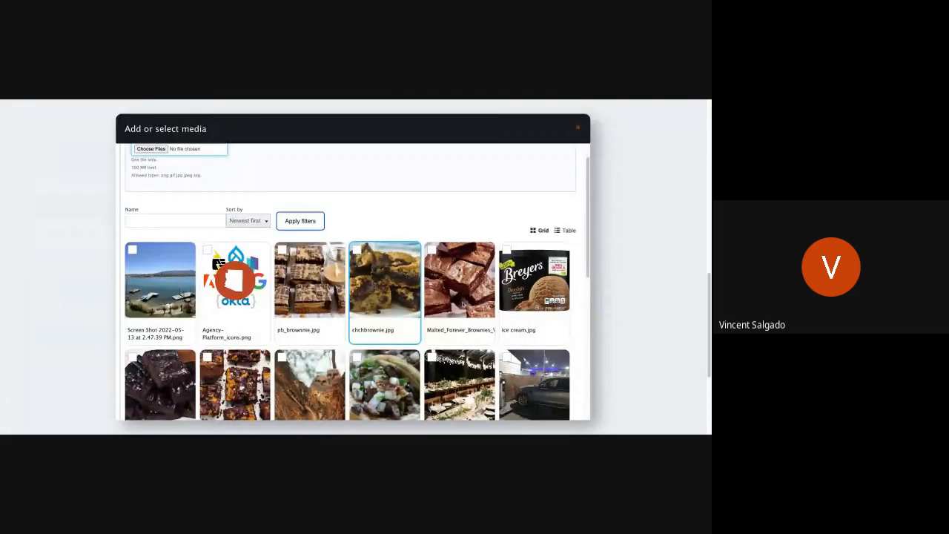
pyautogui.click(515, 290)
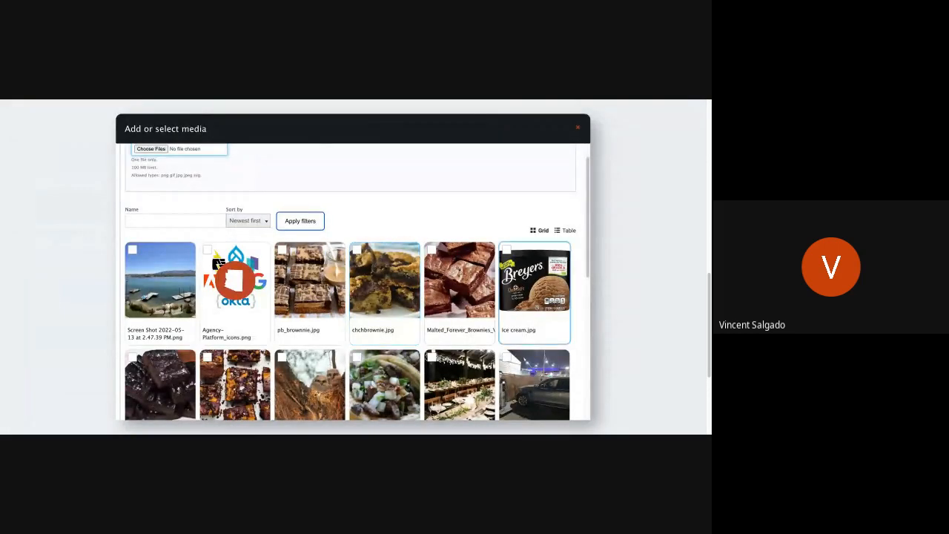
pyautogui.scroll(-10, 155, 356)
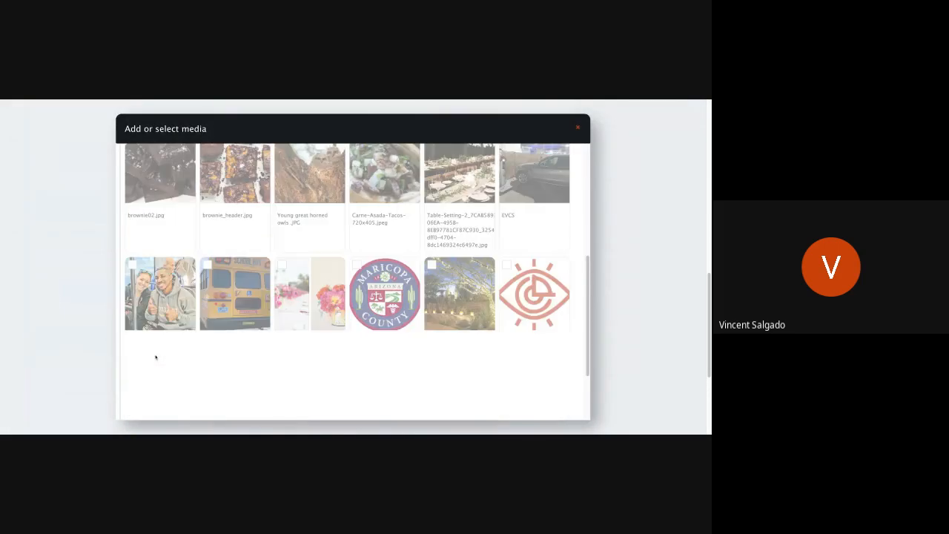
pyautogui.click(159, 379)
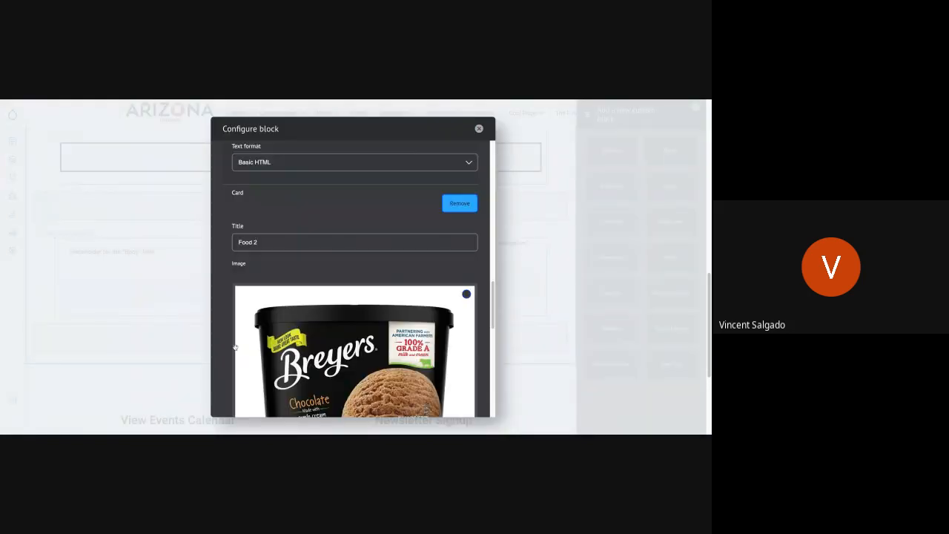
# - Link the Food 2 card to Landing Page 3 with the link text "Learn More" and enter the body text "This is the card for food 2"
pyautogui.scroll(-5, 304, 348)
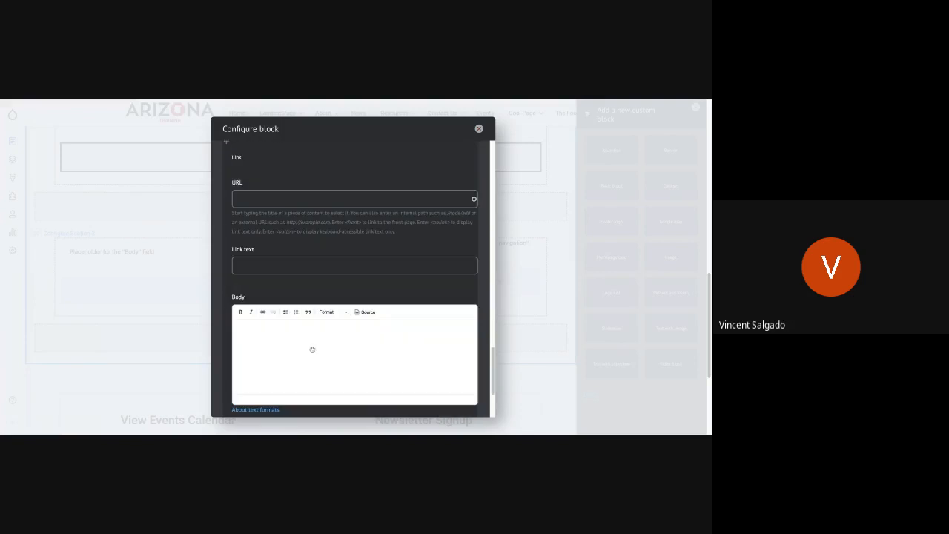
pyautogui.scroll(1, 271, 262)
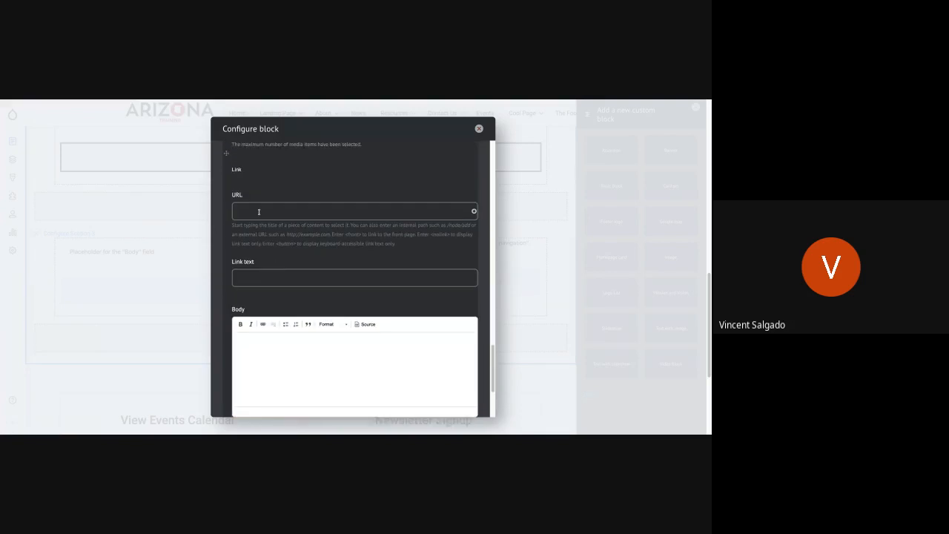
pyautogui.write('Land')
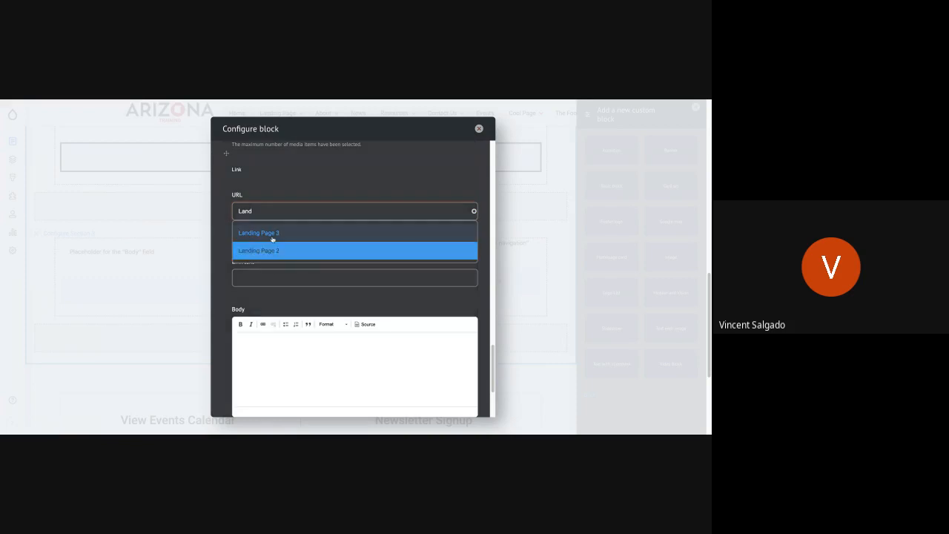
pyautogui.click(273, 234)
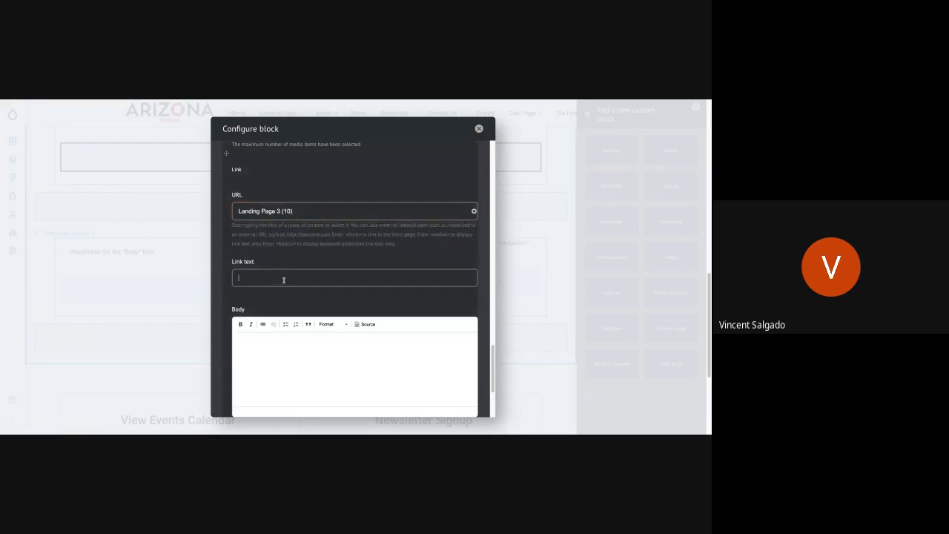
pyautogui.write('Learn Moore')
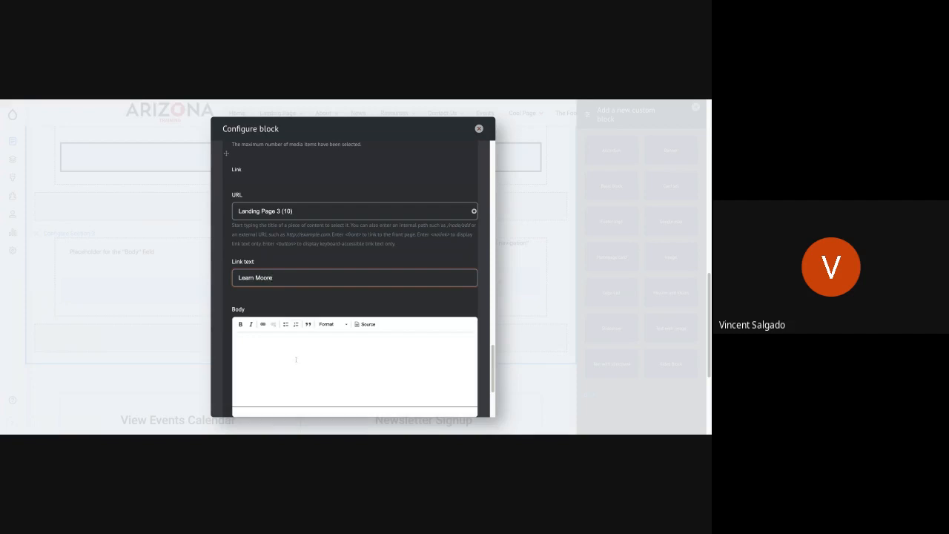
pyautogui.press('BackSpace')
pyautogui.click(307, 370)
pyautogui.write('This is the card for f')
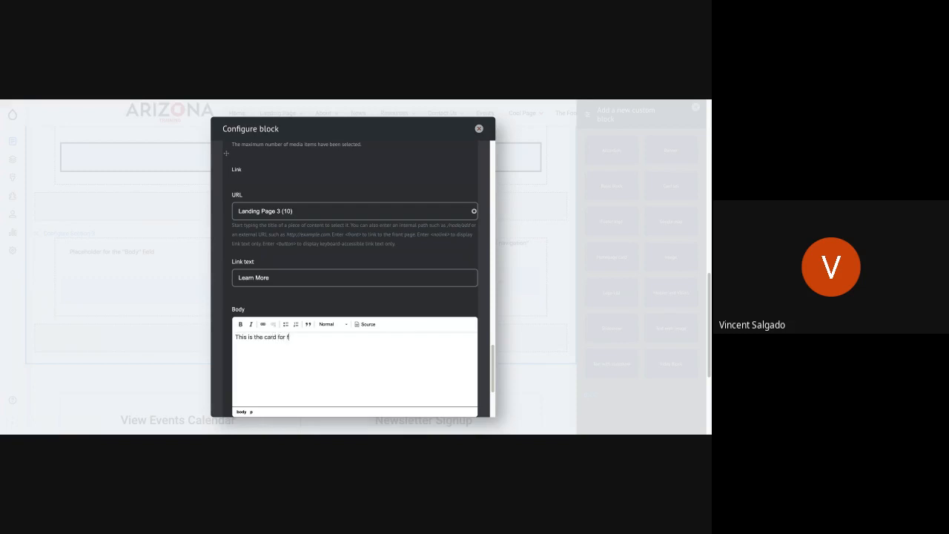
pyautogui.write('ood 2')
# - Add a third card to the card set and title it "Food 3"
pyautogui.scroll(-3, 319, 367)
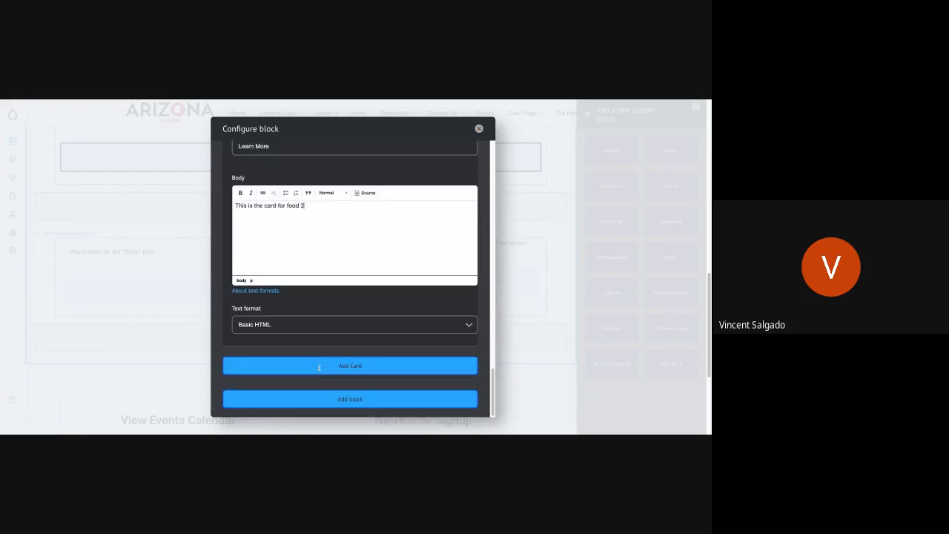
pyautogui.click(319, 367)
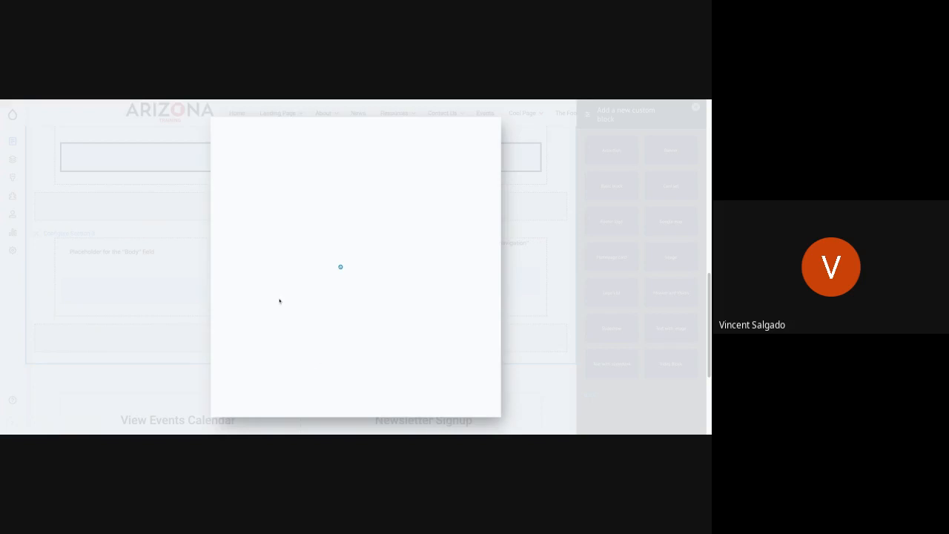
pyautogui.scroll(3, 290, 288)
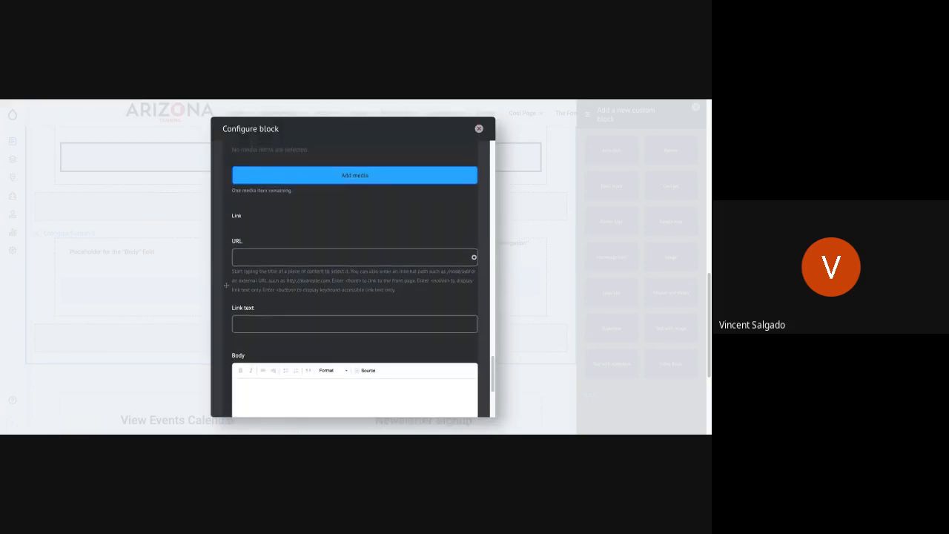
pyautogui.scroll(5, 290, 289)
pyautogui.click(271, 370)
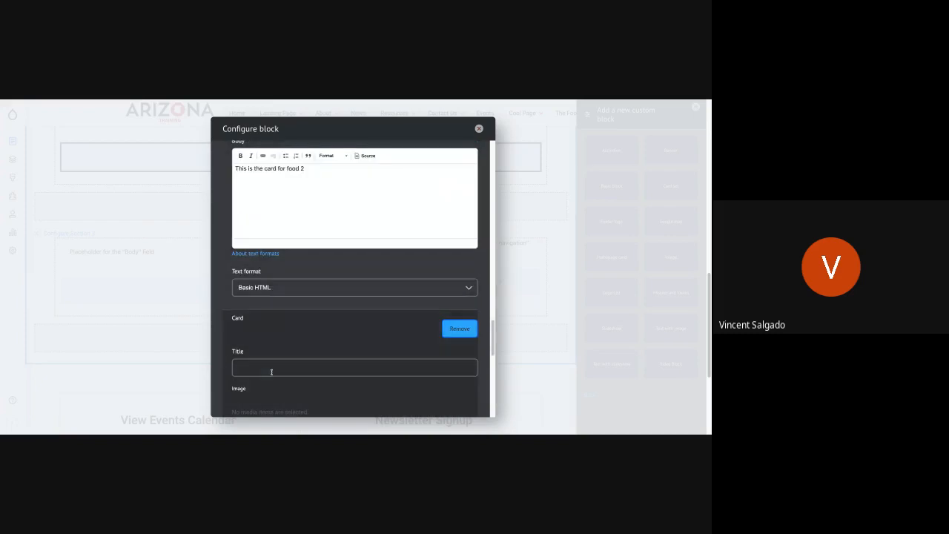
pyautogui.write('Food 3')
# - Insert the brownie02.jpg image from the media library into the Food 3 card
pyautogui.scroll(-3, 290, 254)
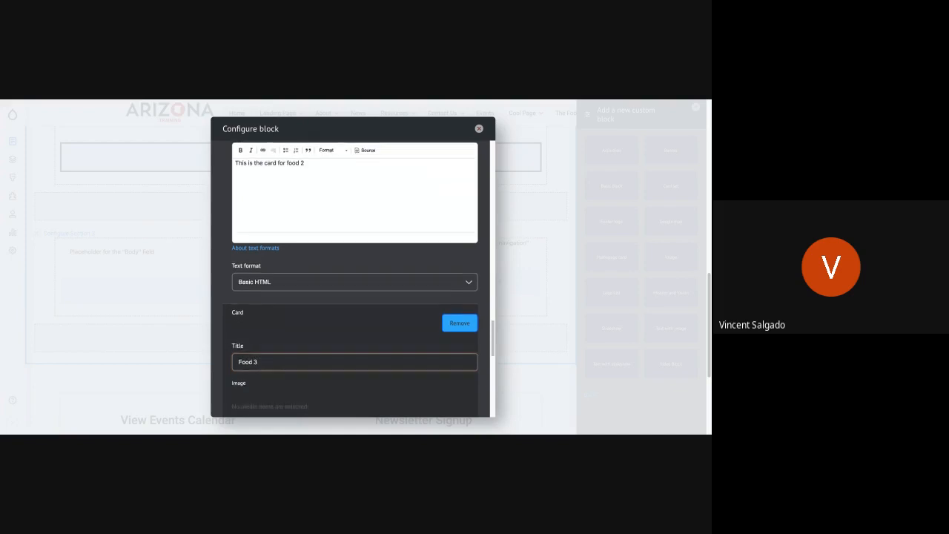
pyautogui.click(290, 254)
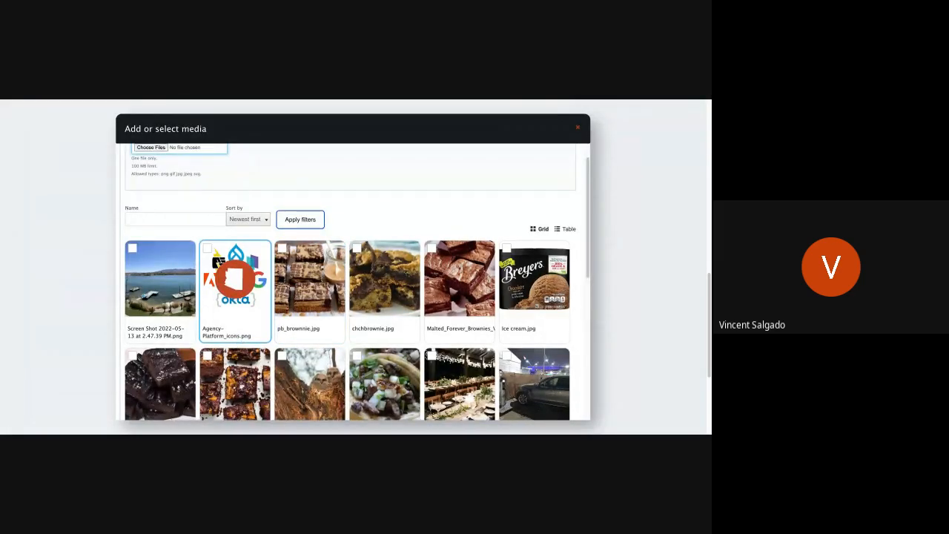
pyautogui.click(157, 381)
pyautogui.scroll(-10, 157, 381)
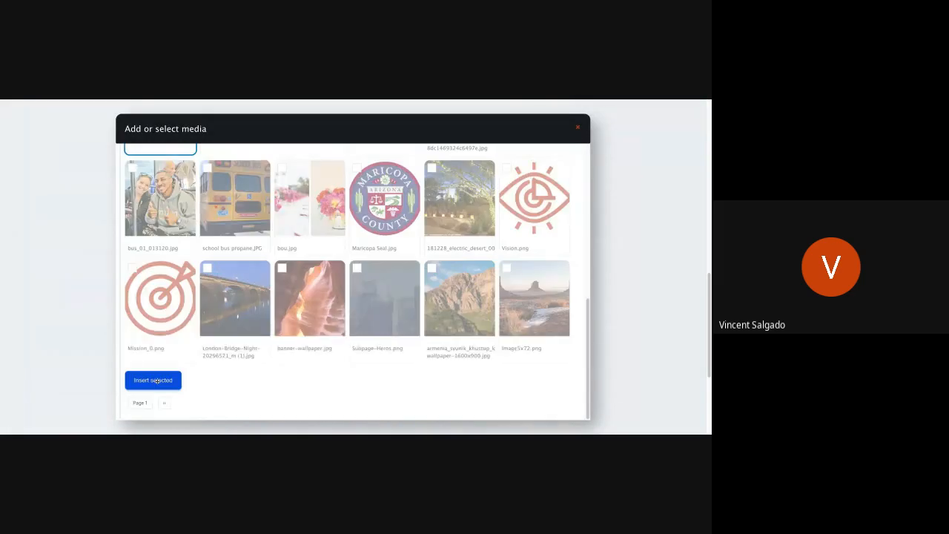
pyautogui.click(155, 379)
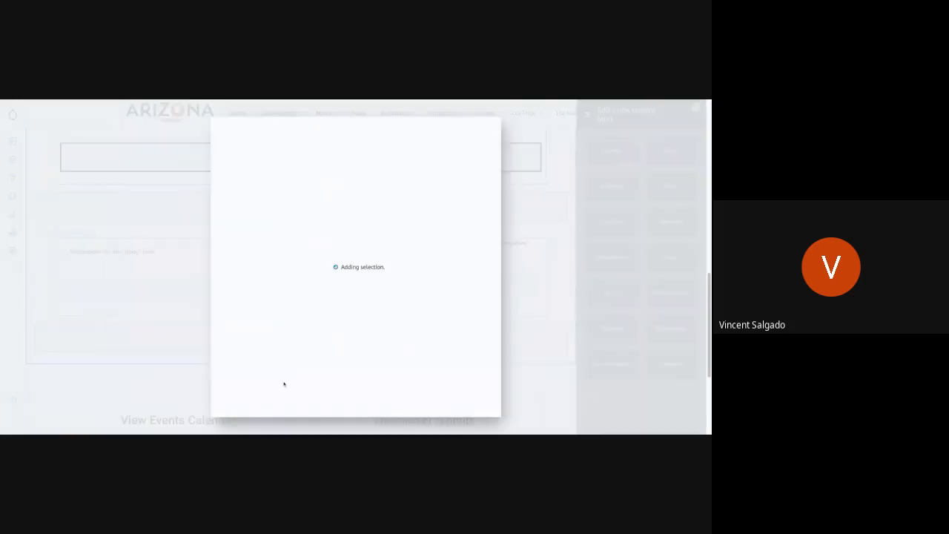
pyautogui.scroll(-10, 285, 375)
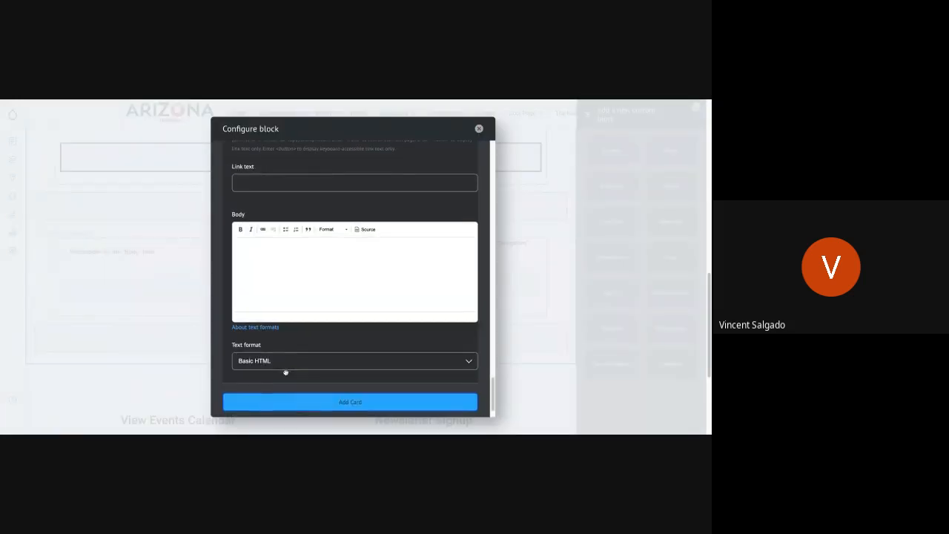
pyautogui.scroll(2, 304, 189)
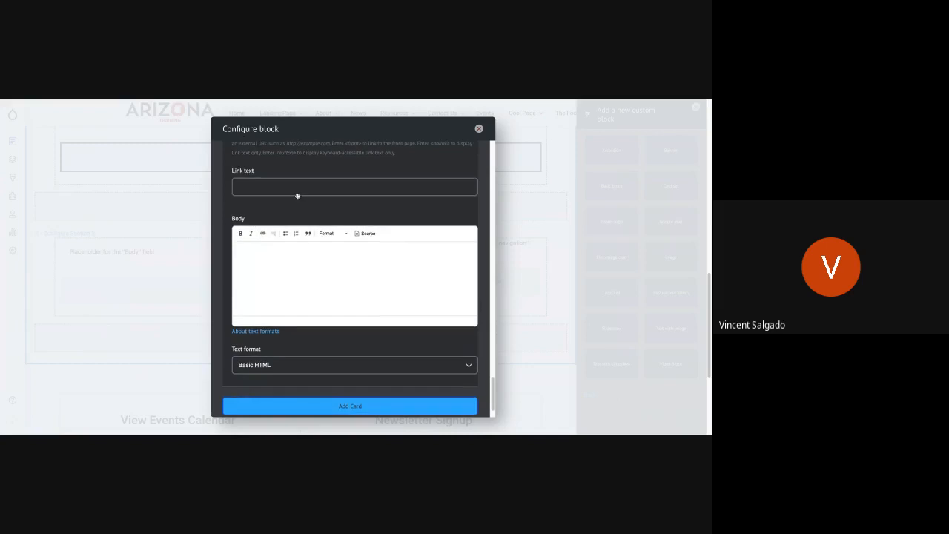
pyautogui.click(271, 179)
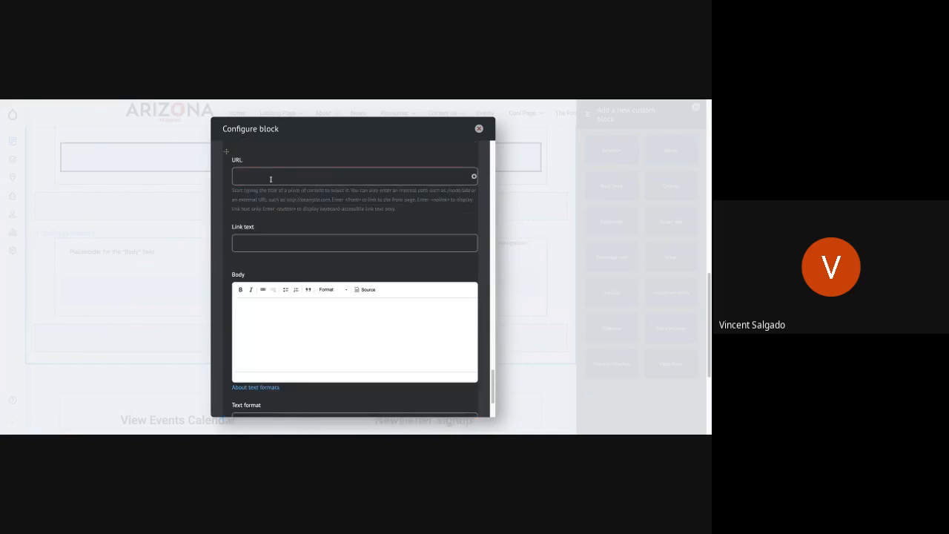
pyautogui.write('https')
pyautogui.write('://www.go')
pyautogui.write('ogle.com')
pyautogui.write('Learn More')
pyautogui.click(293, 321)
pyautogui.write('This is the last card ')
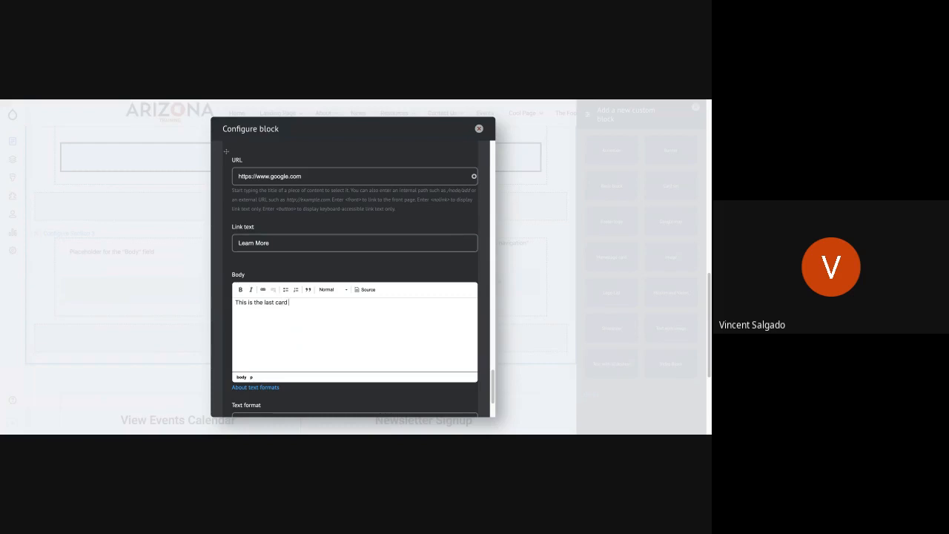
pyautogui.write('of food 3')
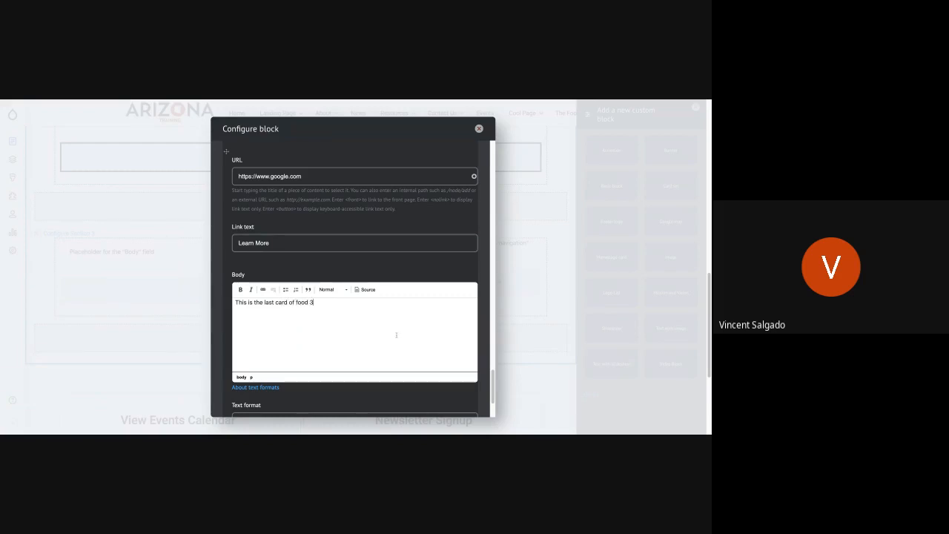
# - Add the card set block to the layout and move it beneath the Body field placeholder in Section 3
pyautogui.scroll(-3, 396, 335)
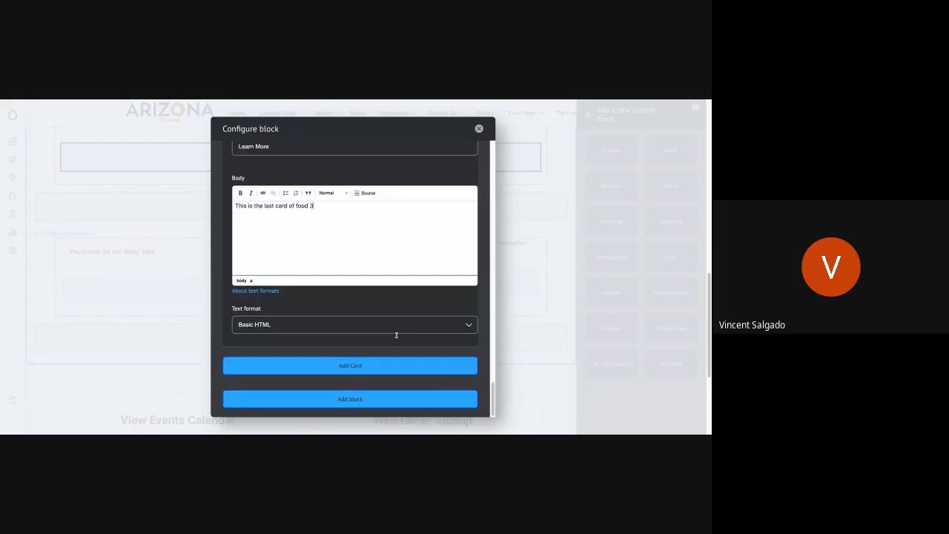
pyautogui.click(340, 399)
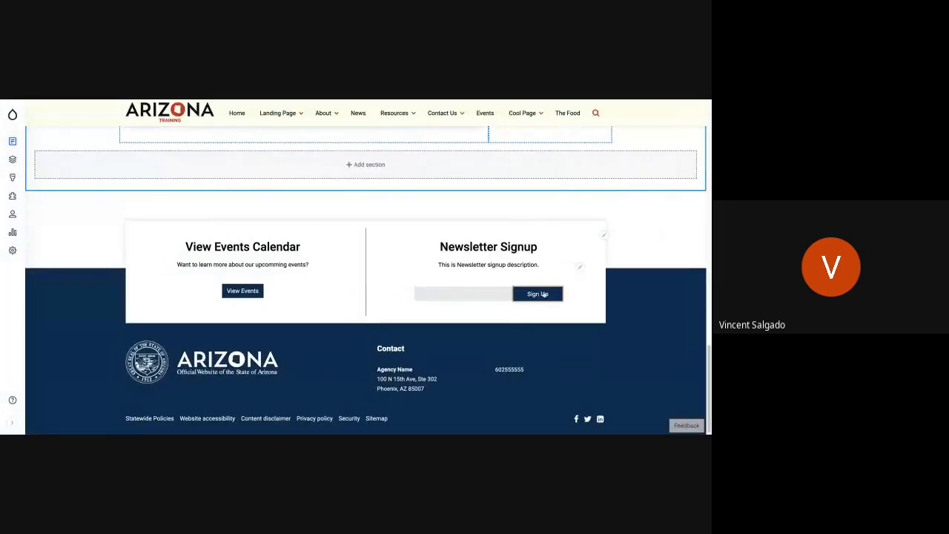
pyautogui.scroll(8, 544, 295)
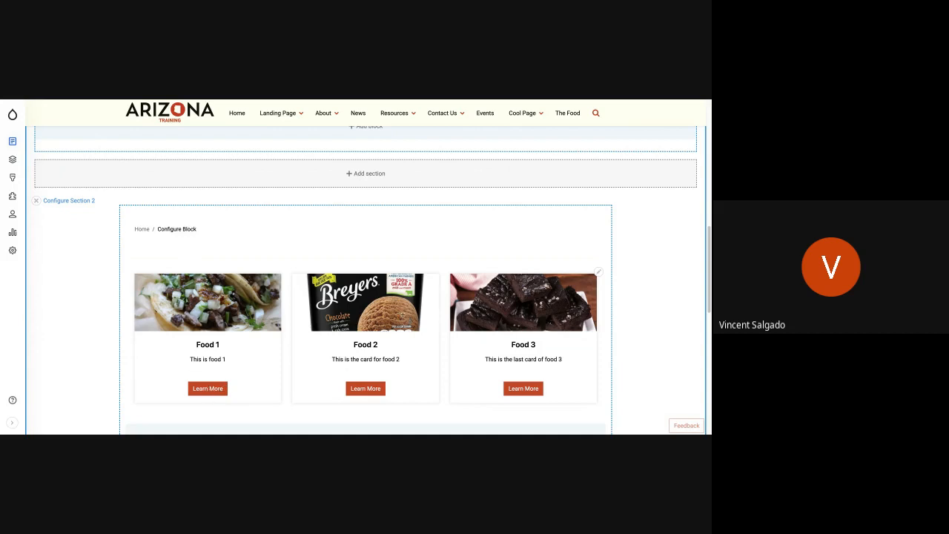
pyautogui.scroll(1, 376, 349)
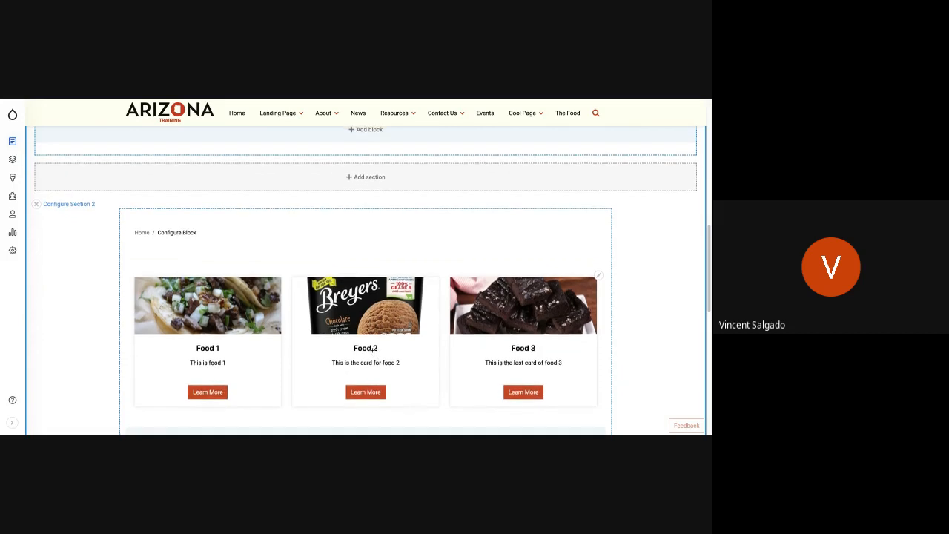
pyautogui.scroll(-3, 366, 347)
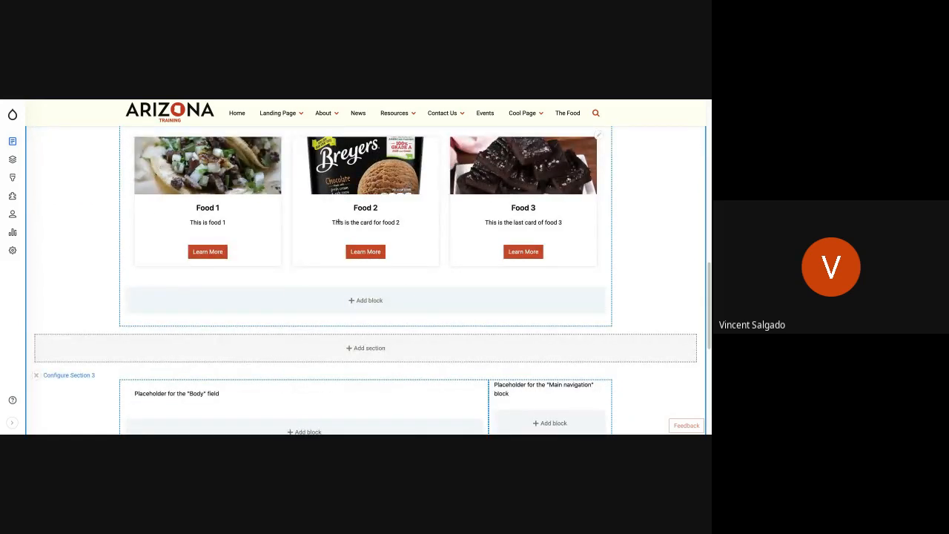
pyautogui.moveTo(349, 210); pyautogui.dragTo(303, 326)
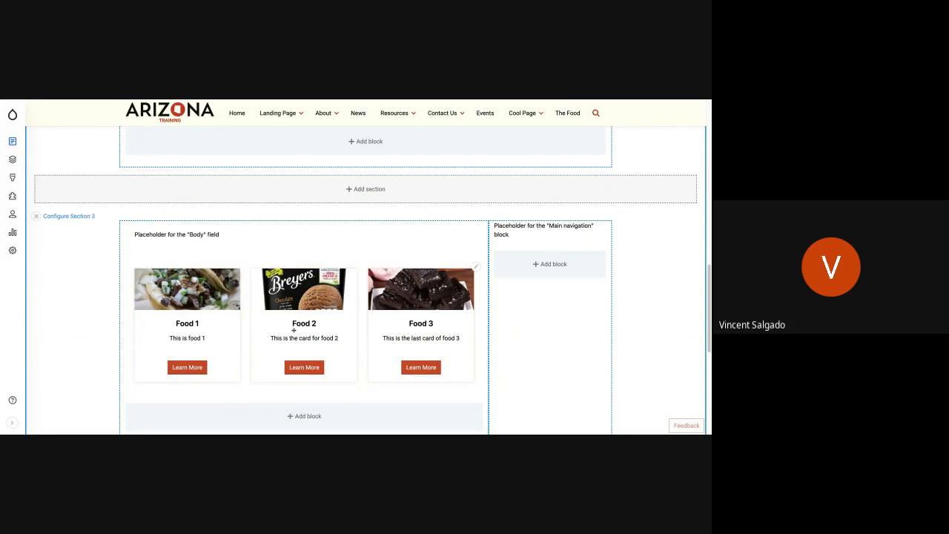
# - Save the layout of The Food page
pyautogui.scroll(5, 294, 330)
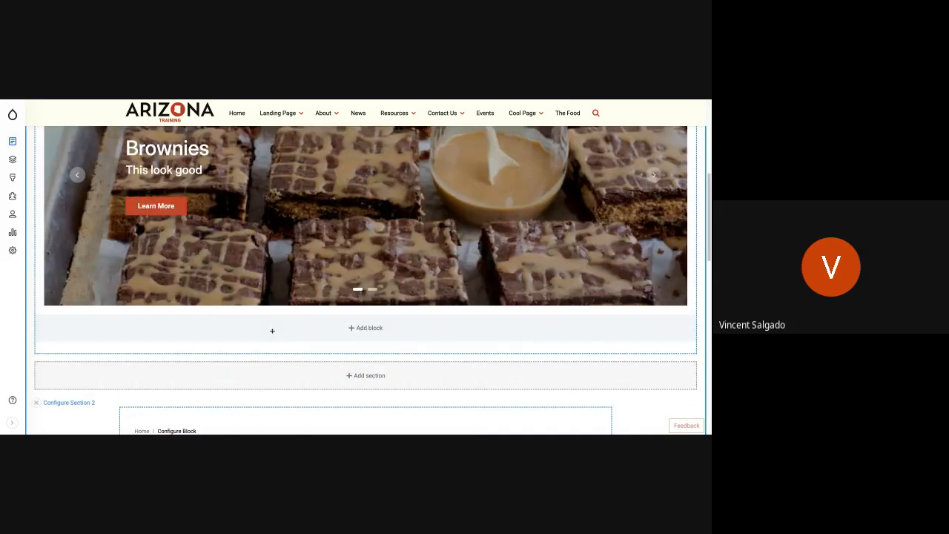
pyautogui.scroll(5, 272, 330)
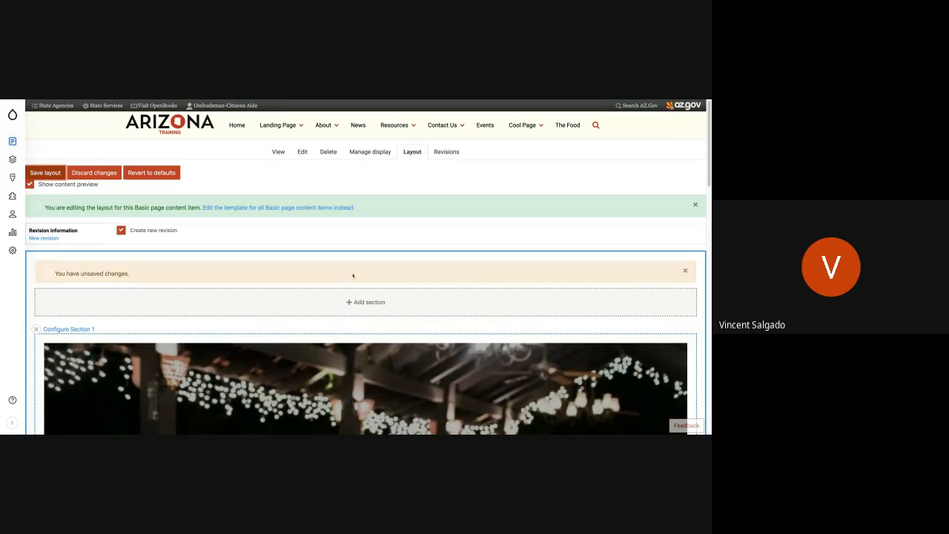
pyautogui.scroll(-5, 353, 276)
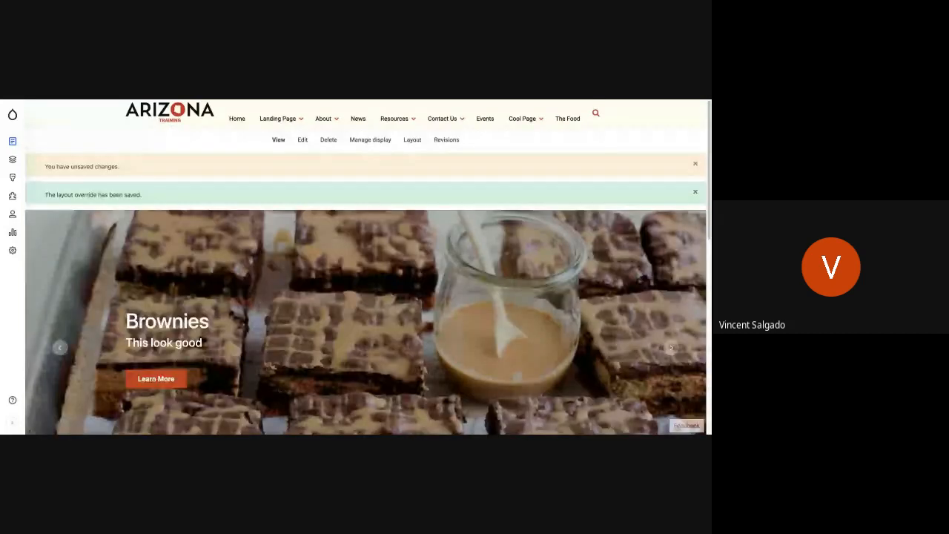
# - Examine the slideshow on the published page and advance it to the second slide
pyautogui.scroll(1, 515, 274)
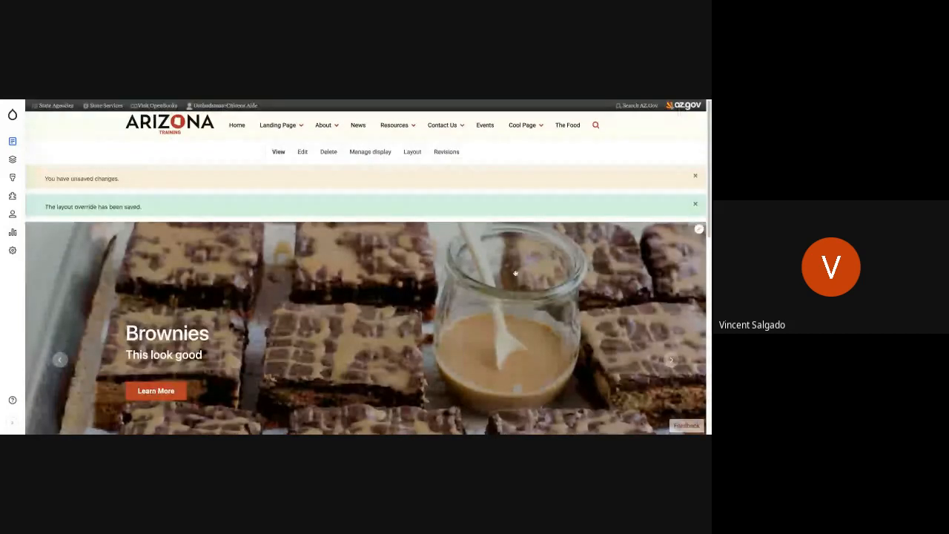
pyautogui.scroll(-1, 515, 274)
pyautogui.scroll(-2, 670, 291)
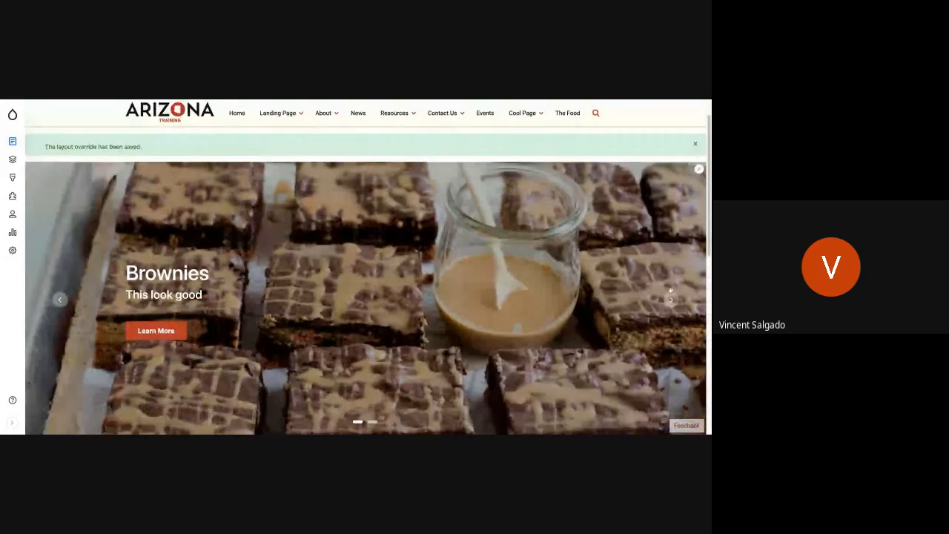
pyautogui.click(672, 299)
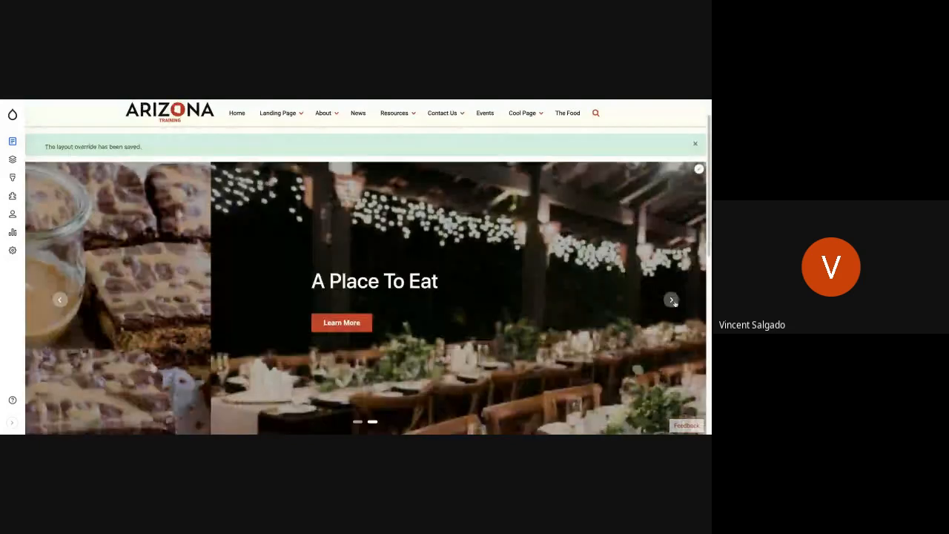
# - Advance the slideshow on the published page and examine the card set below it
pyautogui.click(672, 300)
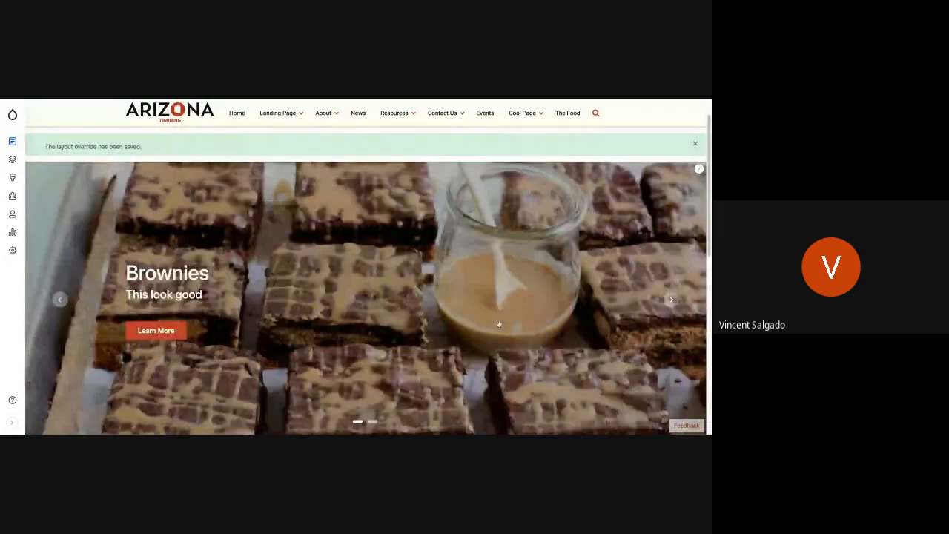
pyautogui.scroll(-10, 499, 324)
pyautogui.scroll(2, 499, 324)
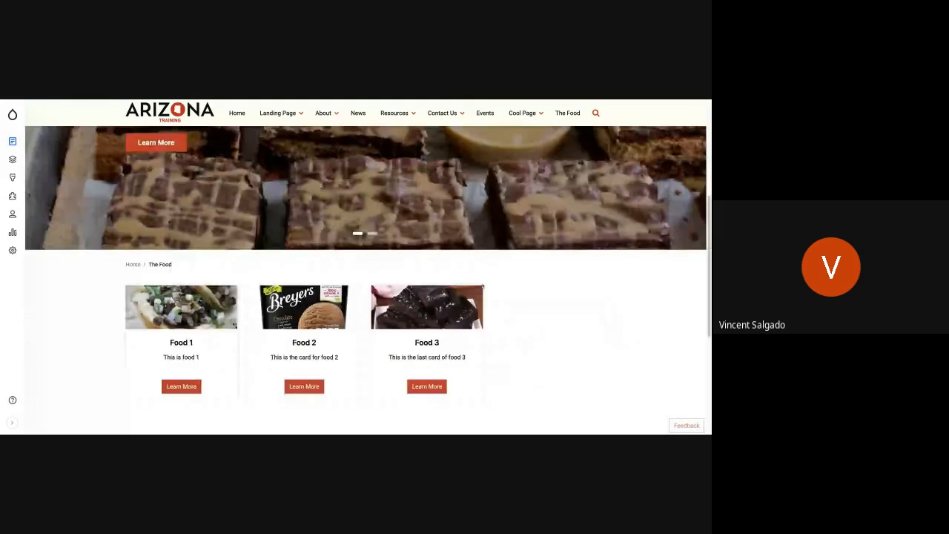
pyautogui.scroll(4, 383, 334)
pyautogui.scroll(-7, 383, 333)
pyautogui.scroll(4, 385, 332)
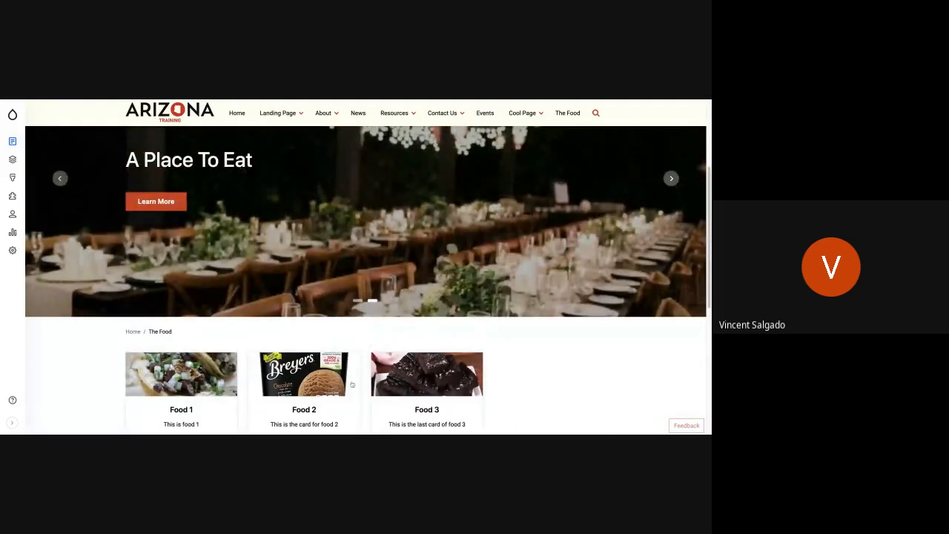
# - Move the card set block from Section 3 of The Food page's layout into Section 2 above the breadcrumbs and save the layout
pyautogui.scroll(2, 353, 384)
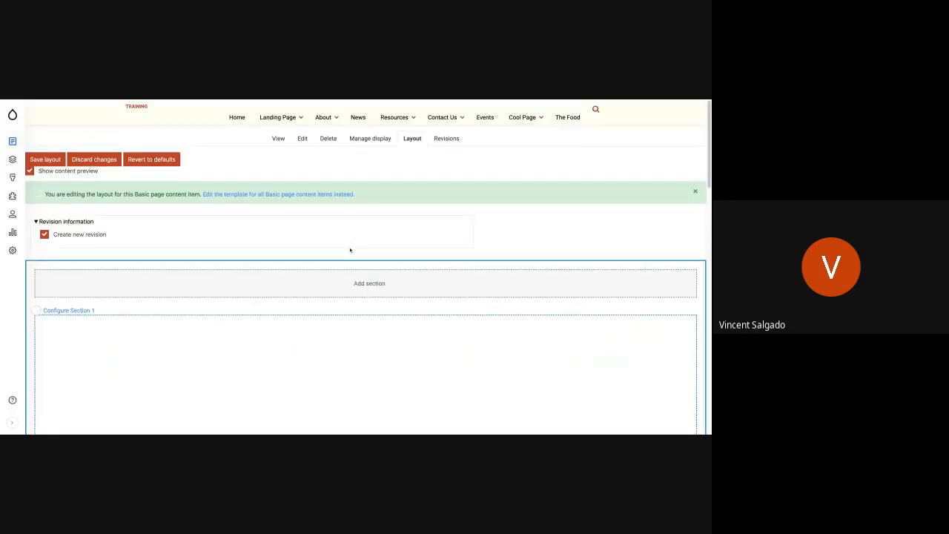
pyautogui.scroll(-5, 350, 250)
pyautogui.scroll(-5, 350, 250)
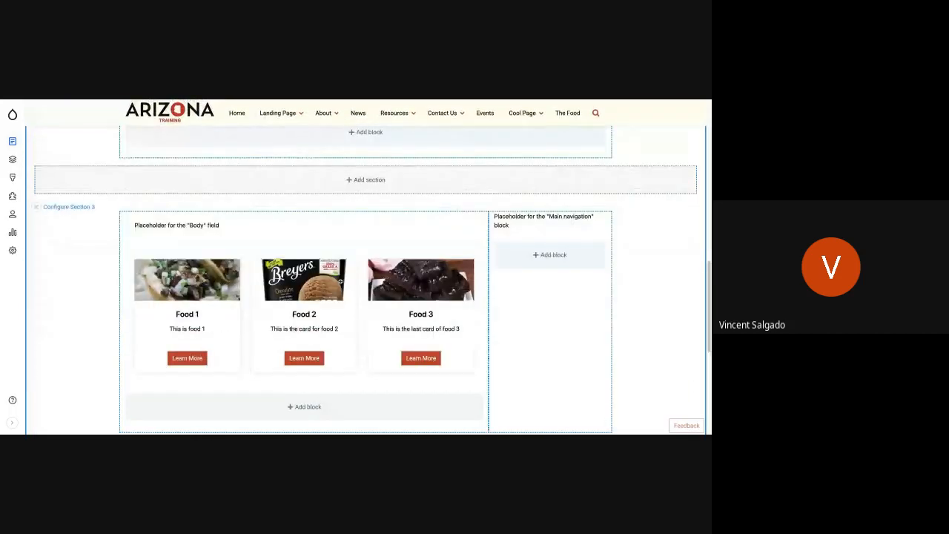
pyautogui.moveTo(340, 282); pyautogui.dragTo(301, 245)
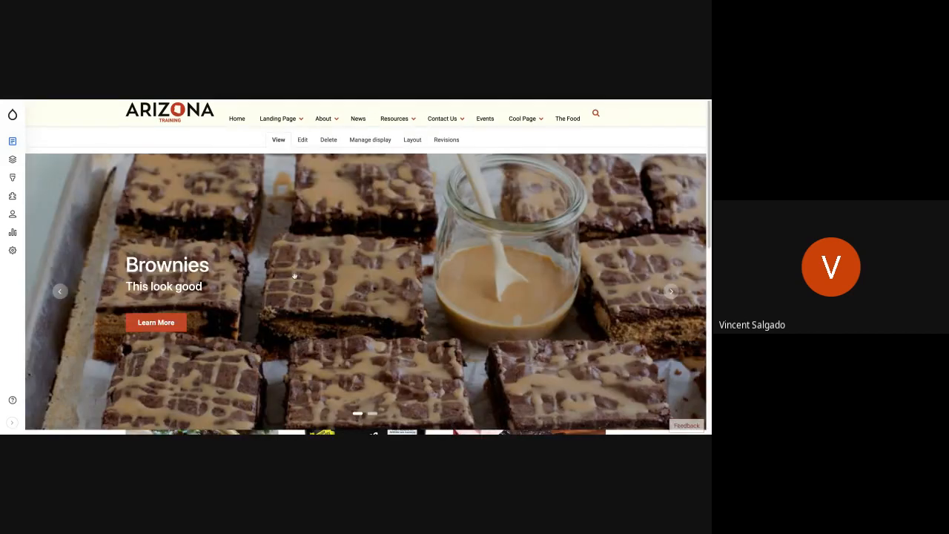
# - Review the card set's width and its position relative to the slideshow and breadcrumbs on the published page
pyautogui.scroll(-5, 295, 276)
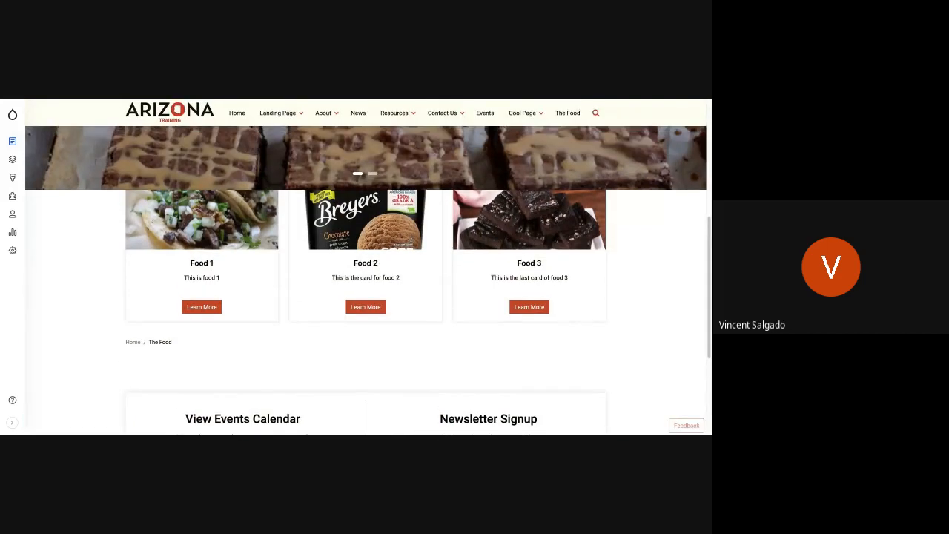
pyautogui.scroll(2, 256, 287)
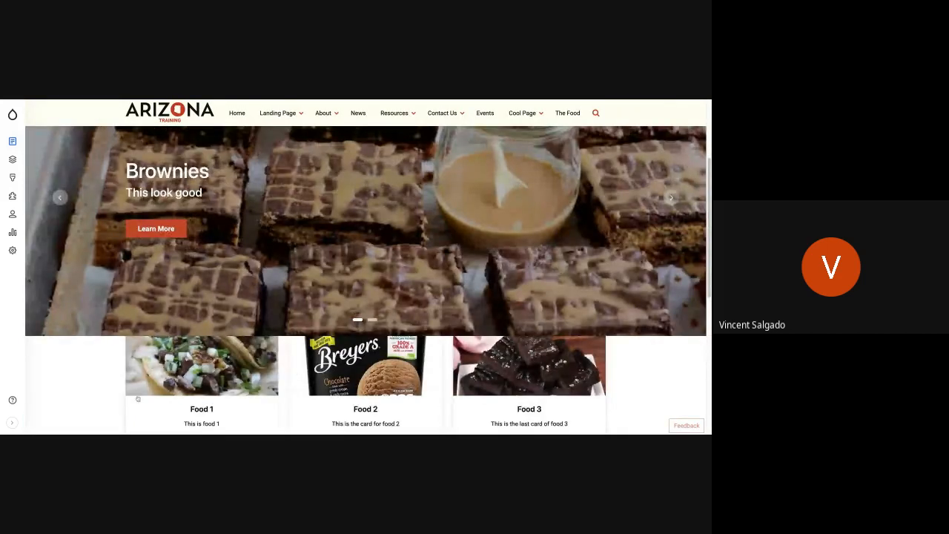
pyautogui.scroll(-3, 292, 366)
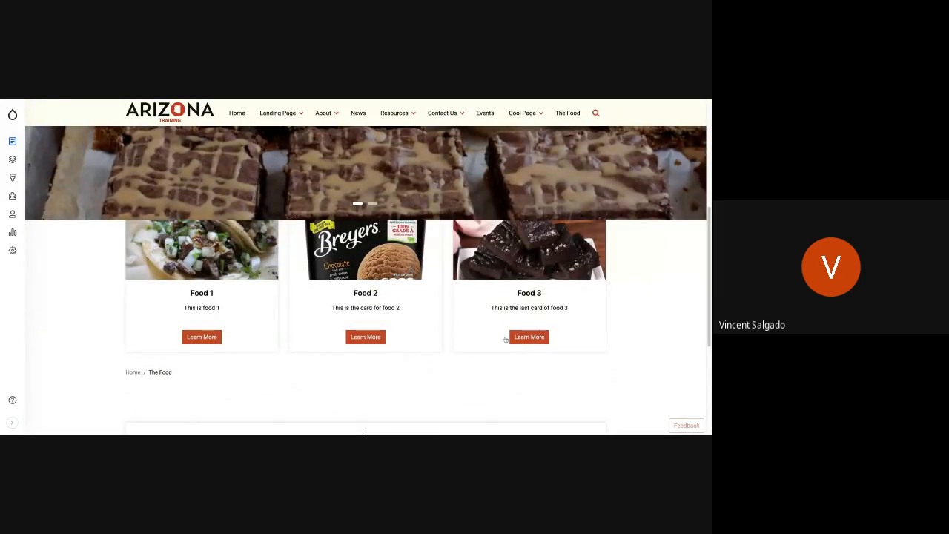
pyautogui.scroll(1, 333, 353)
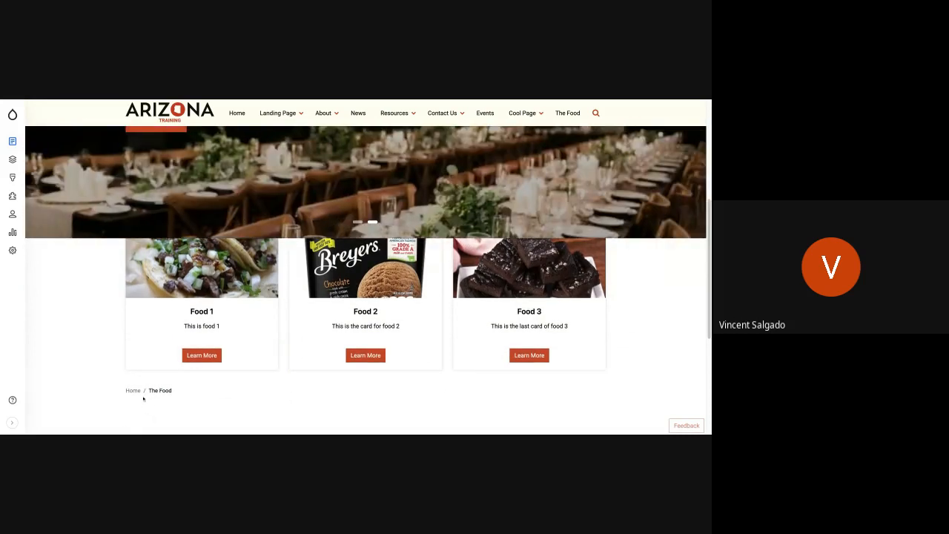
# - Move the breadcrumbs block above the card set in Section 2 and save the layout
pyautogui.scroll(5, 335, 372)
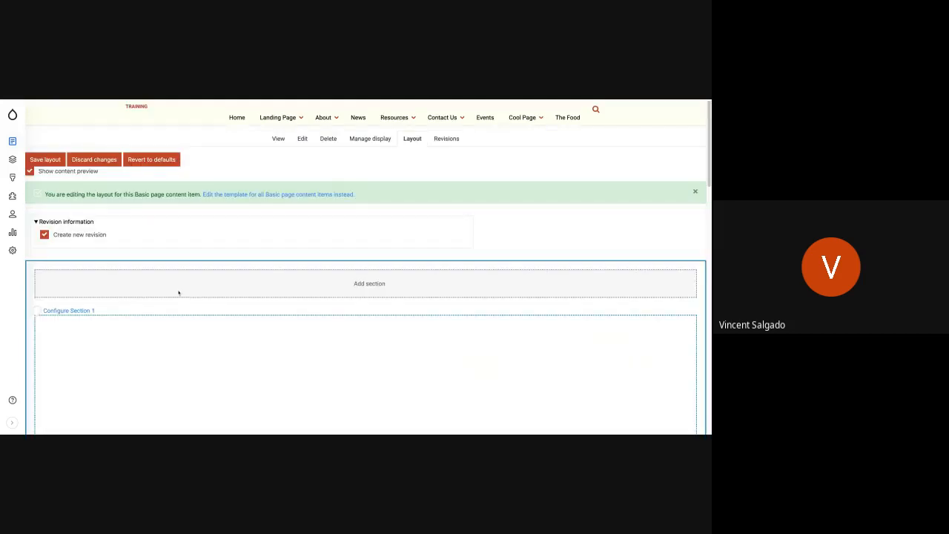
pyautogui.scroll(-5, 175, 292)
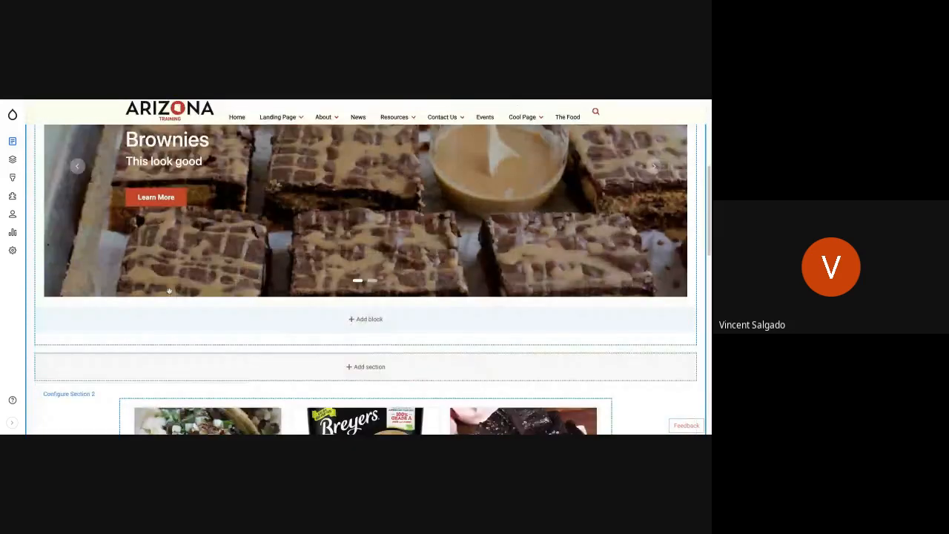
pyautogui.scroll(-5, 169, 291)
pyautogui.scroll(-1, 170, 293)
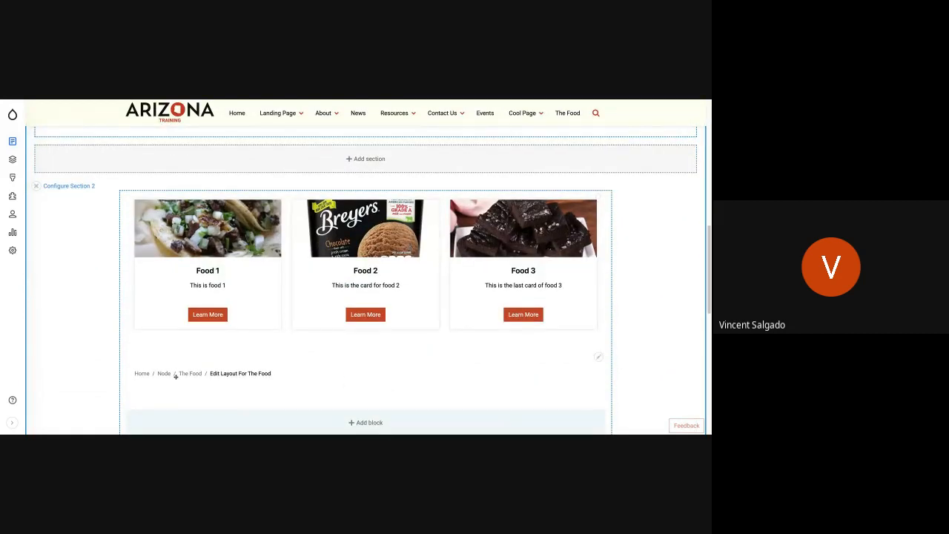
pyautogui.moveTo(176, 376); pyautogui.dragTo(178, 215)
pyautogui.scroll(10, 90, 270)
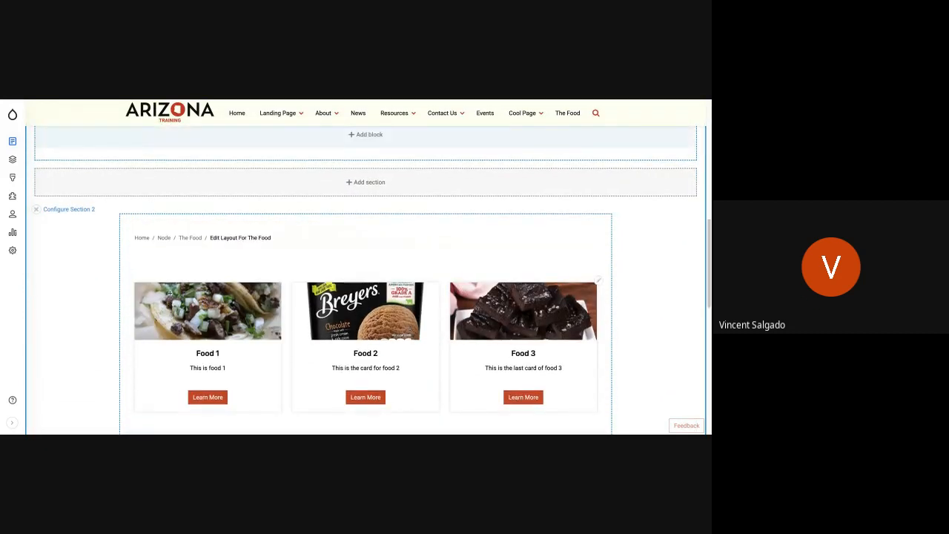
pyautogui.click(44, 171)
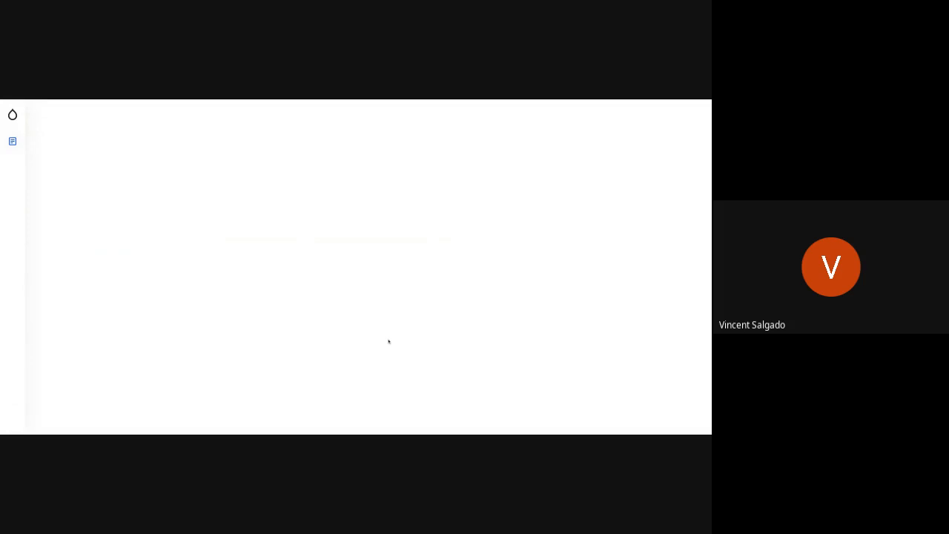
# - Review the spacing and order of the slideshow, breadcrumbs and three cards on the saved page
pyautogui.scroll(-3, 179, 333)
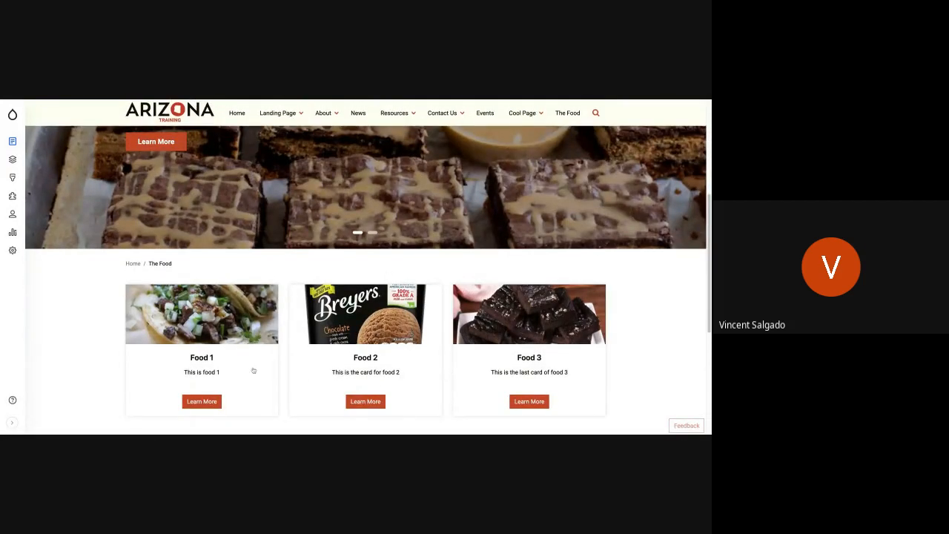
pyautogui.scroll(-3, 467, 355)
pyautogui.scroll(8, 511, 364)
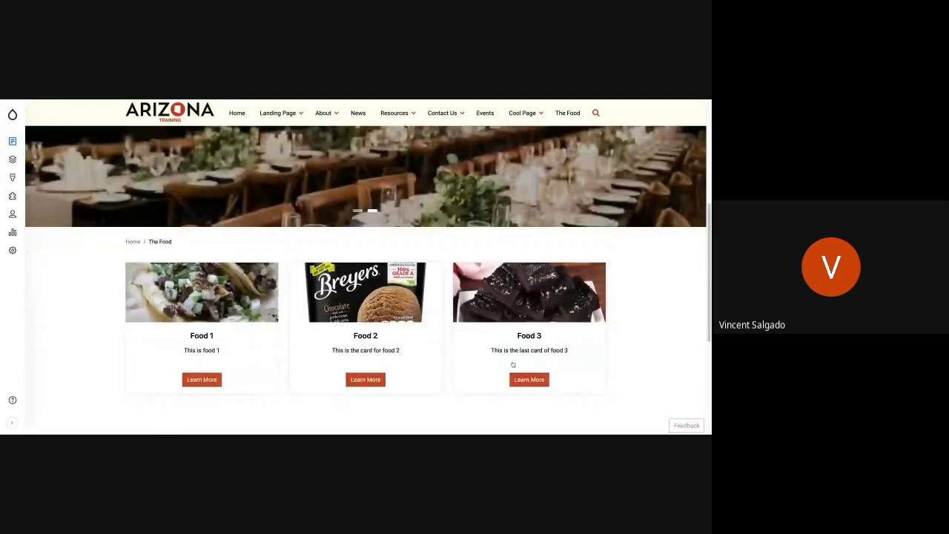
pyautogui.scroll(-3, 502, 349)
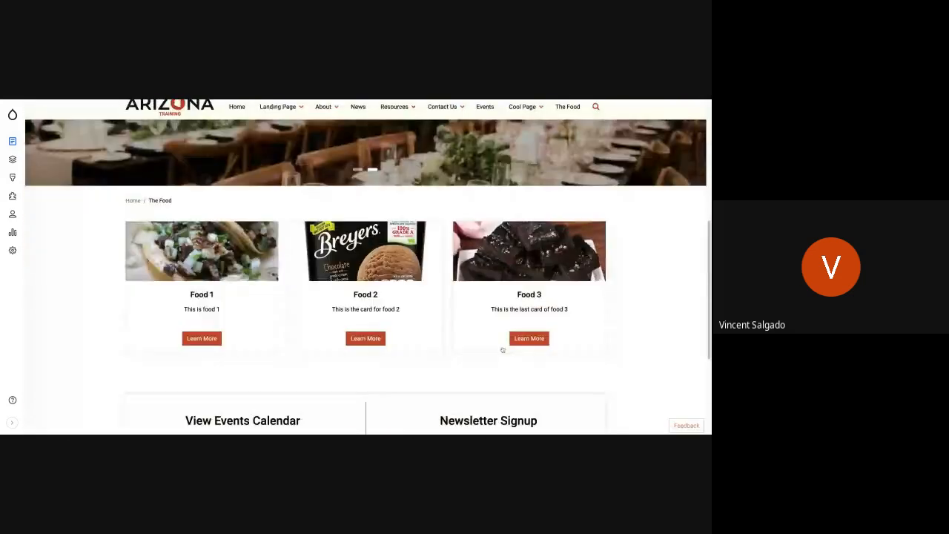
pyautogui.scroll(3, 502, 349)
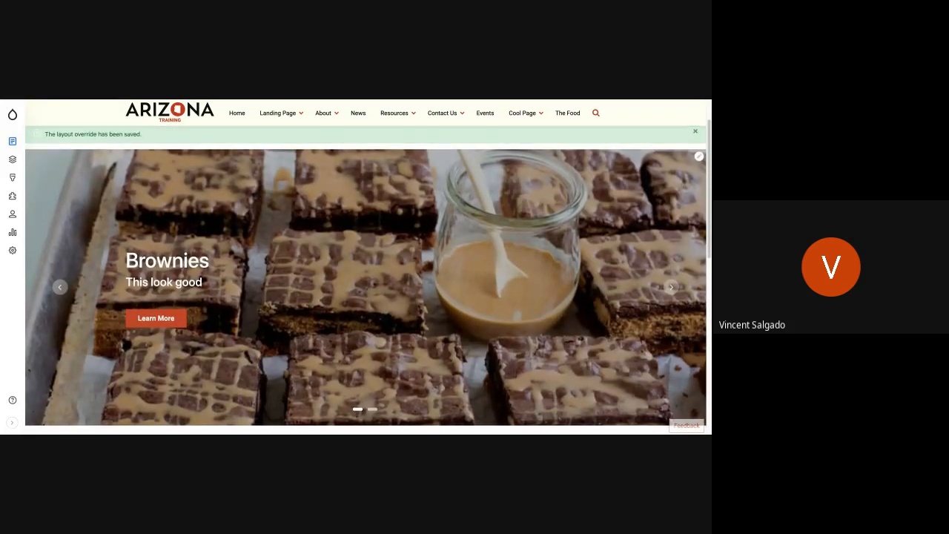
pyautogui.scroll(-1, 366, 281)
pyautogui.scroll(1, 365, 280)
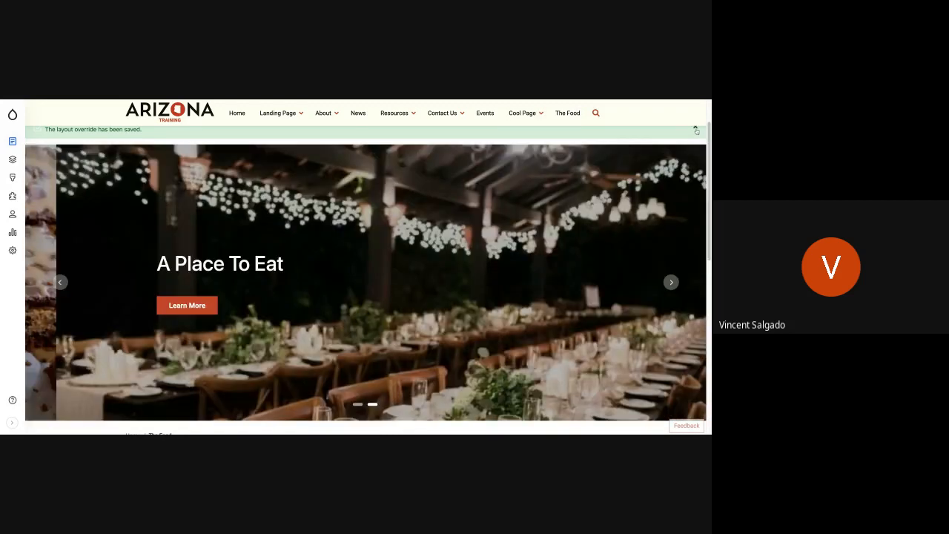
# - Dismiss the layout-saved and unsaved-changes messages above the slideshow
pyautogui.click(697, 131)
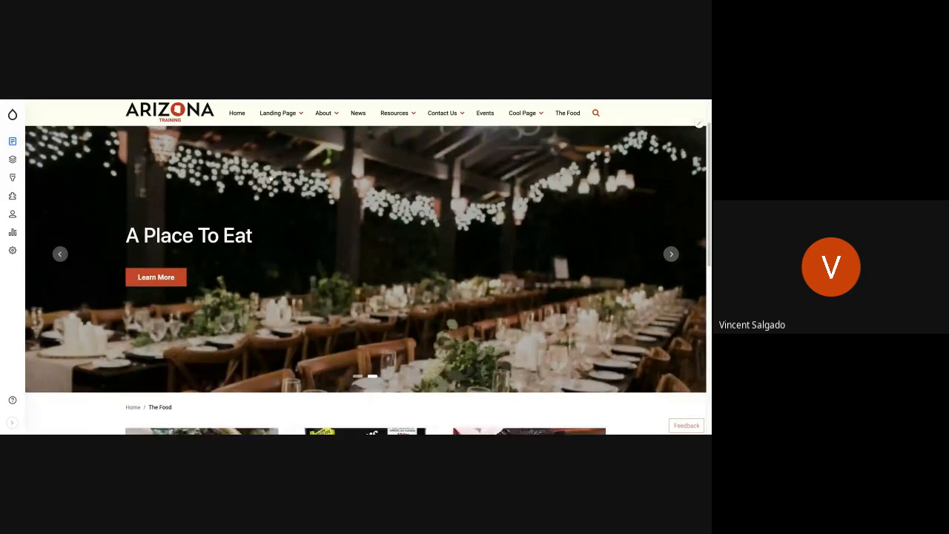
pyautogui.scroll(2, 142, 255)
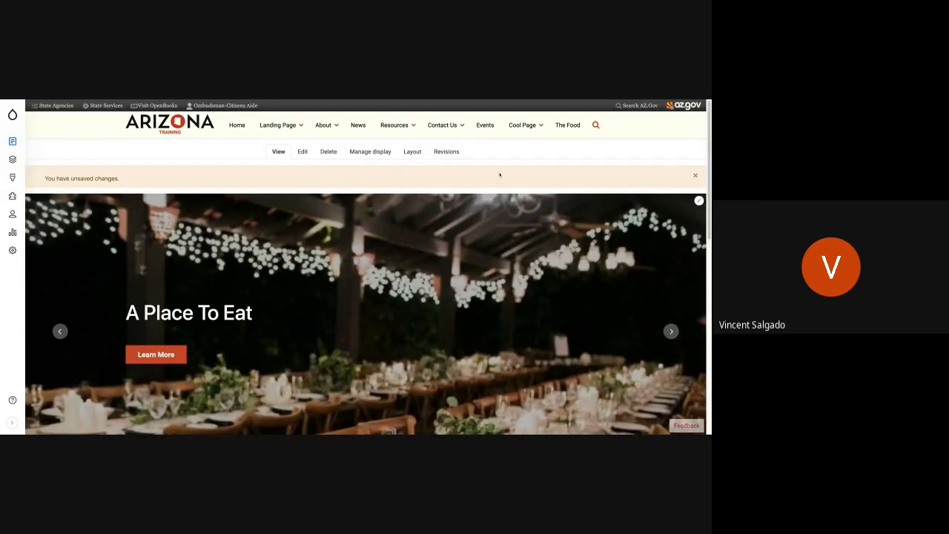
pyautogui.click(694, 176)
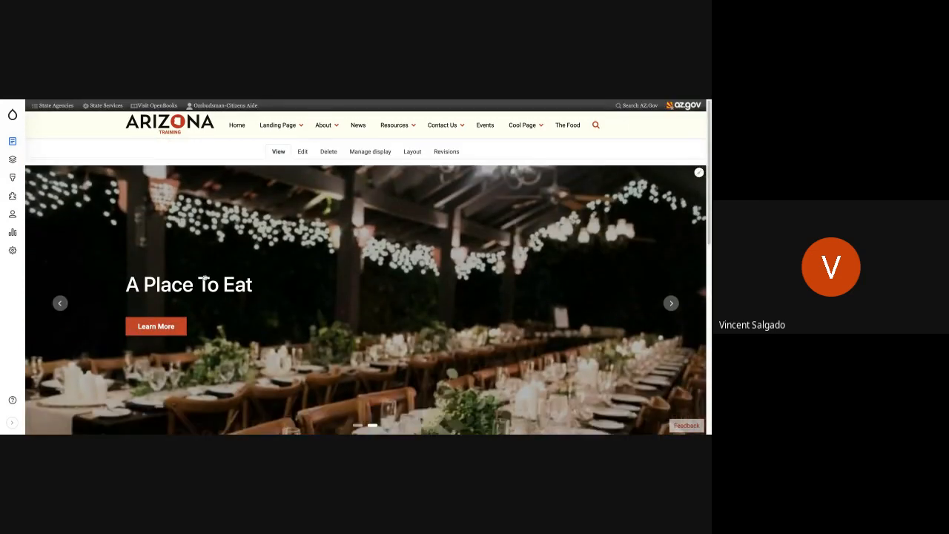
pyautogui.scroll(-1, 166, 282)
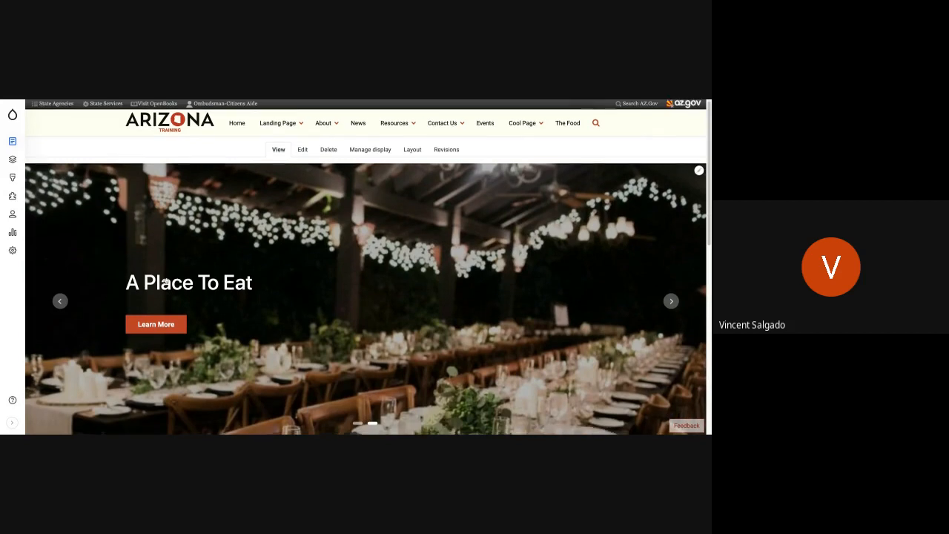
pyautogui.scroll(1, 167, 282)
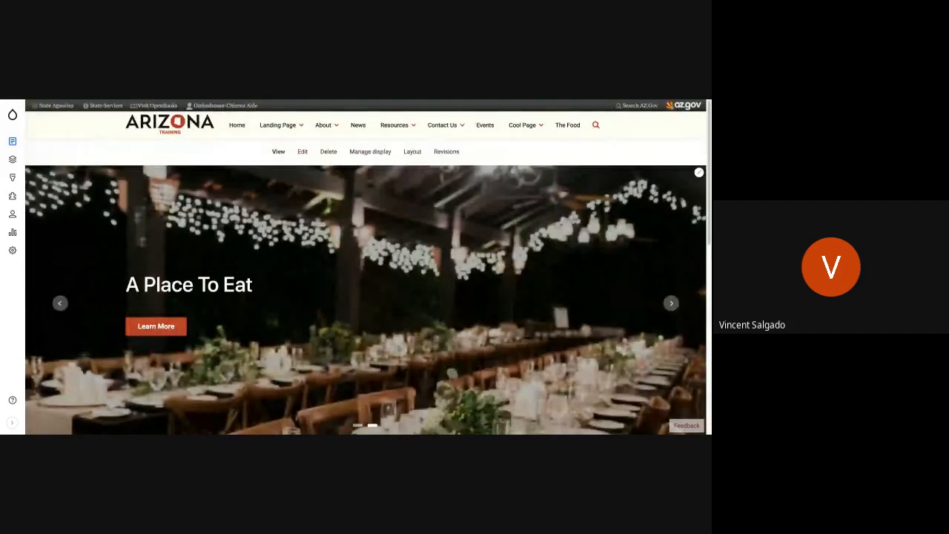